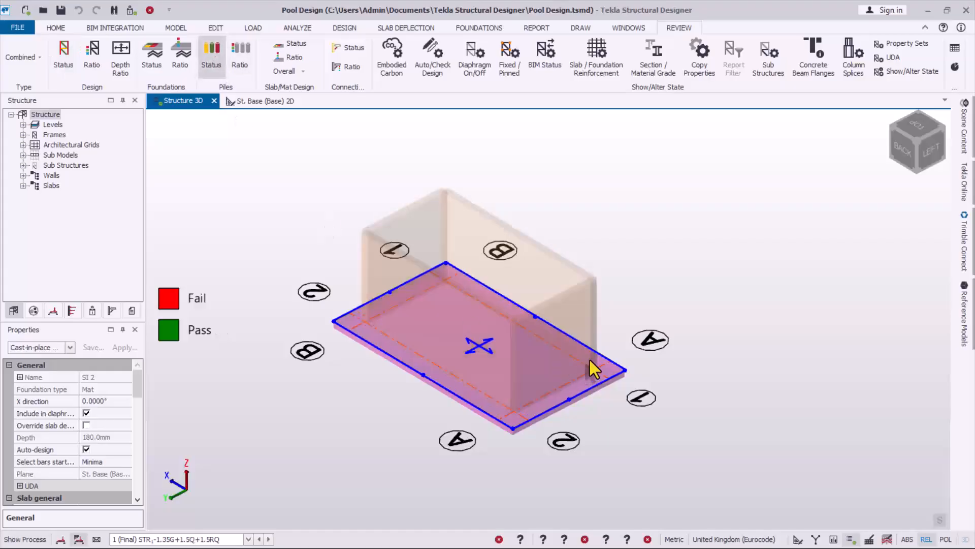
Step: Review the slab/mat design status of the pool model and orbit around the structure
left_click(287, 45)
scroll(292, 440, "up", 5)
key("Escape")
right_click_drag(344, 370, 703, 212)
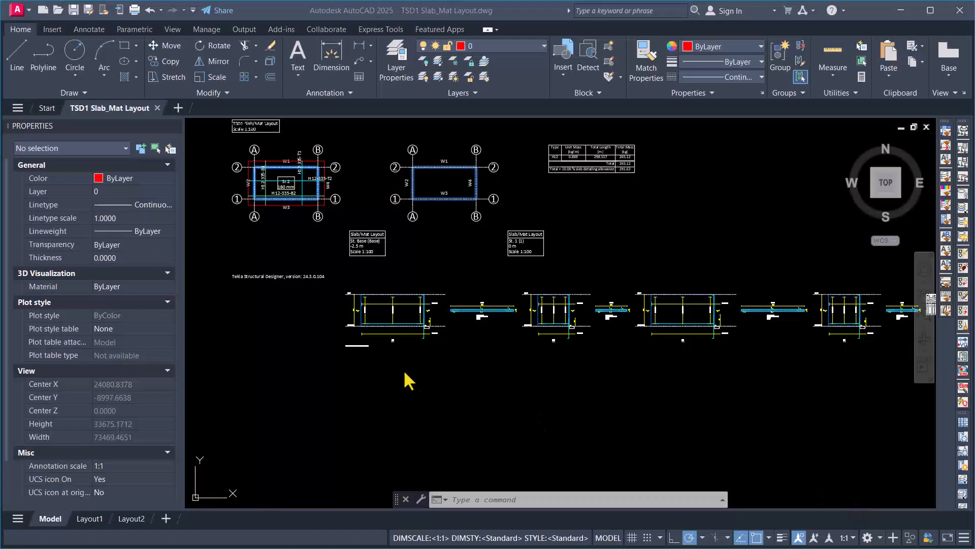
Step: Switch to AutoCAD and examine the reinforcement labels on the base slab/mat layout of the TSD1 drawing
scroll(283, 239, "up", 8)
middle_click_drag(429, 324, 439, 284)
left_click(389, 340)
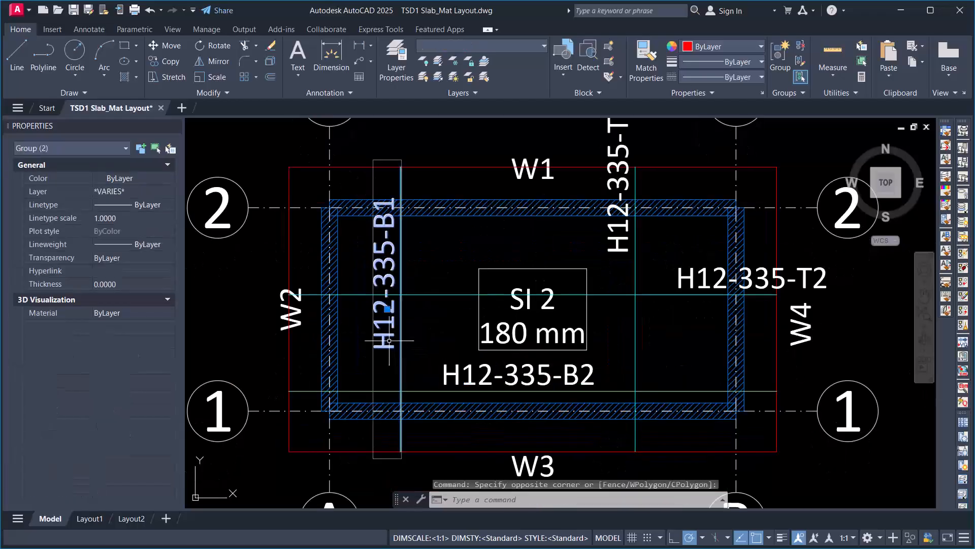
Step: Examine the wall elevations and their section details with reinforcement across the drawing, starting with wall W1
scroll(488, 258, "down", 4)
middle_click_drag(905, 282, 575, 212)
scroll(472, 264, "down", 2)
middle_click_drag(425, 429, 435, 307)
scroll(436, 307, "up", 4)
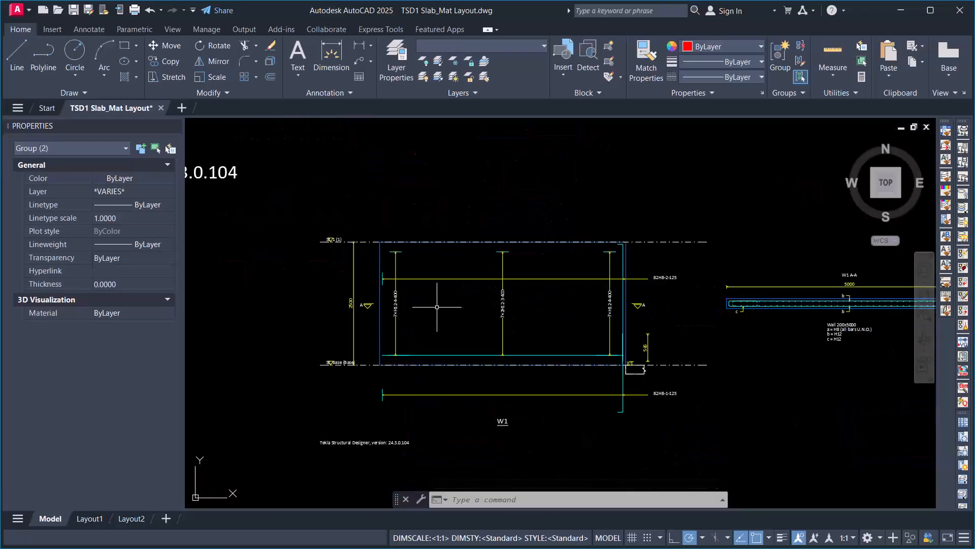
middle_click_drag(884, 295, 776, 326)
scroll(775, 326, "up", 8)
scroll(775, 327, "down", 9)
middle_click_drag(914, 327, 707, 261)
scroll(708, 261, "up", 5)
middle_click_drag(549, 233, 355, 239)
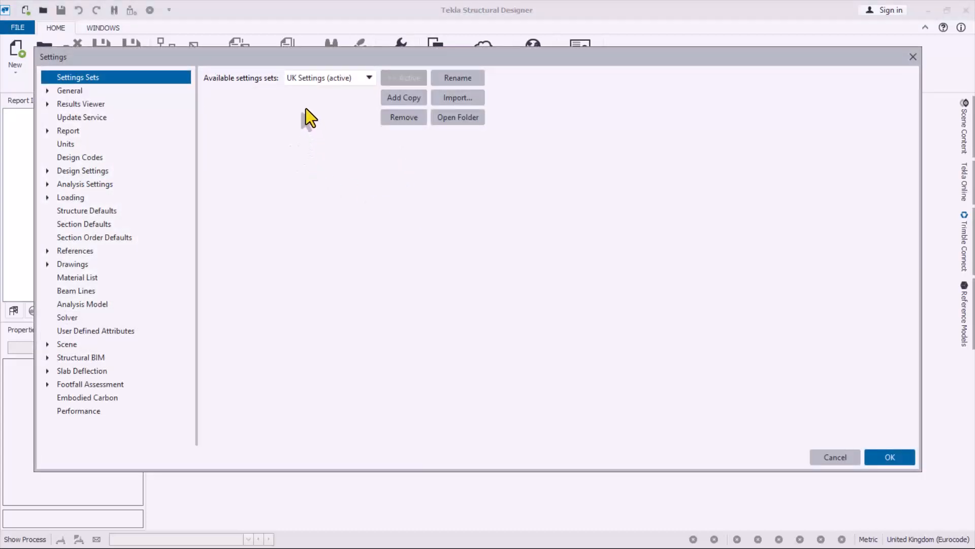
Step: Make Finland Settings the active settings set in Tekla Structural Designer and check the regions offered for import
left_click(369, 78)
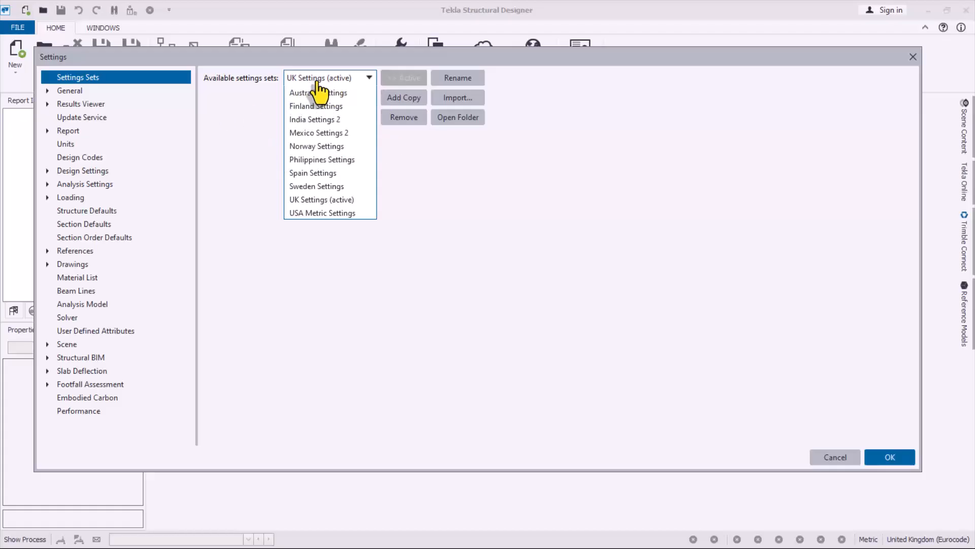
left_click(291, 81)
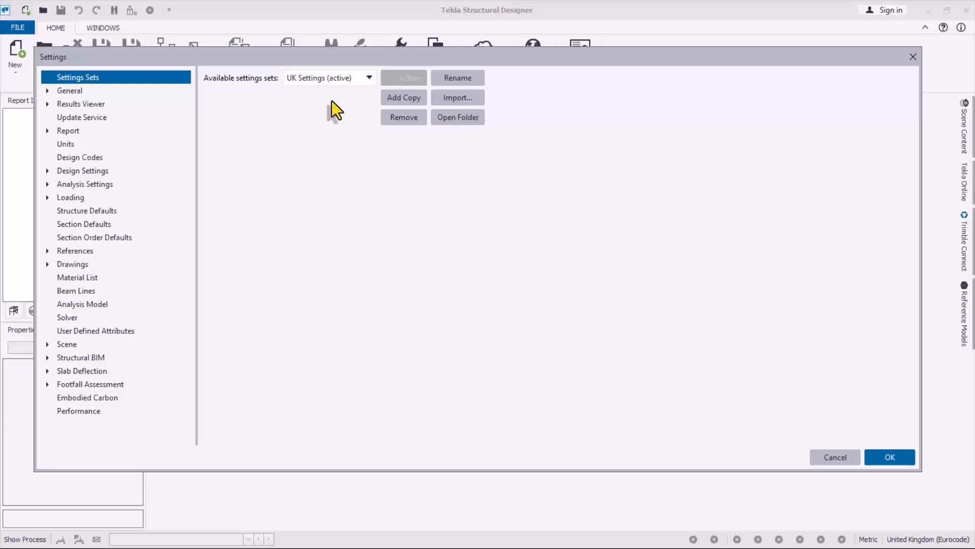
left_click(356, 81)
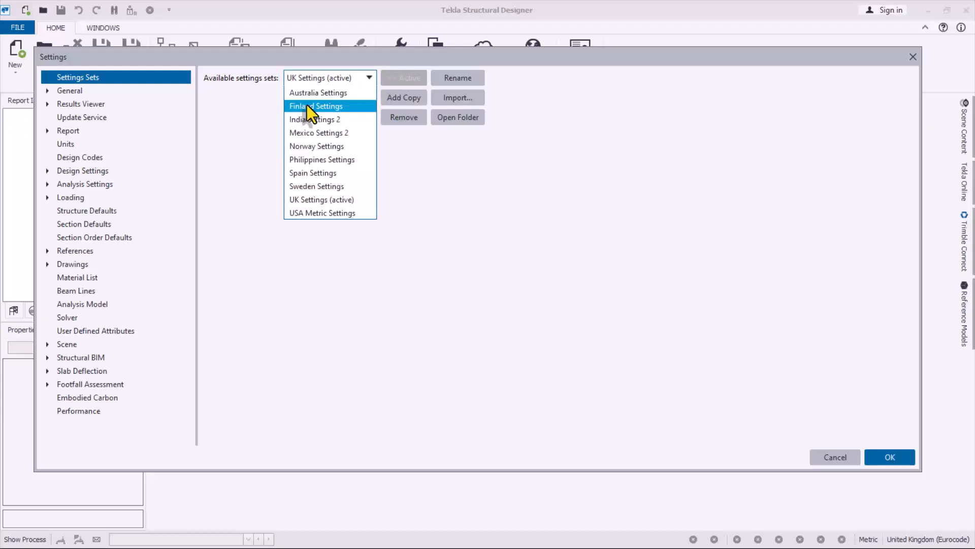
left_click(355, 105)
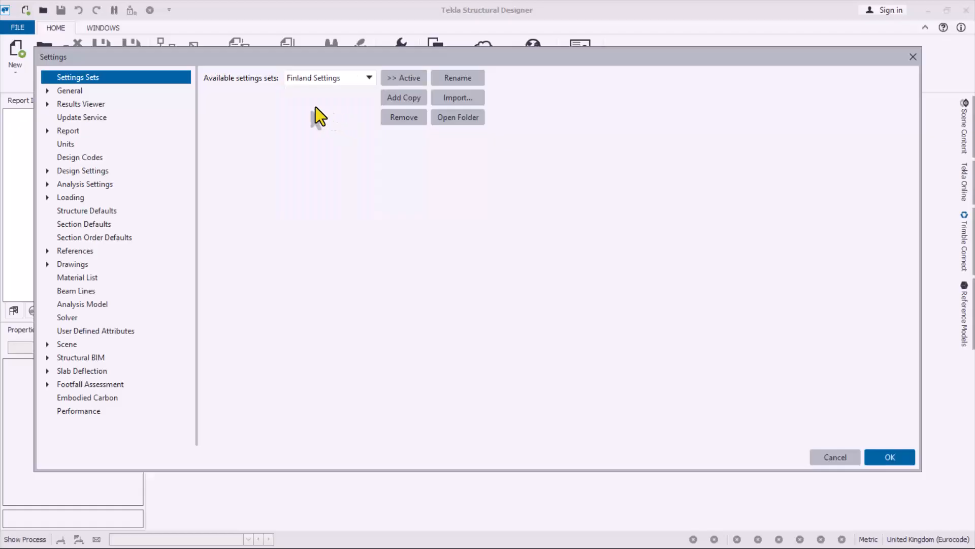
left_click(412, 80)
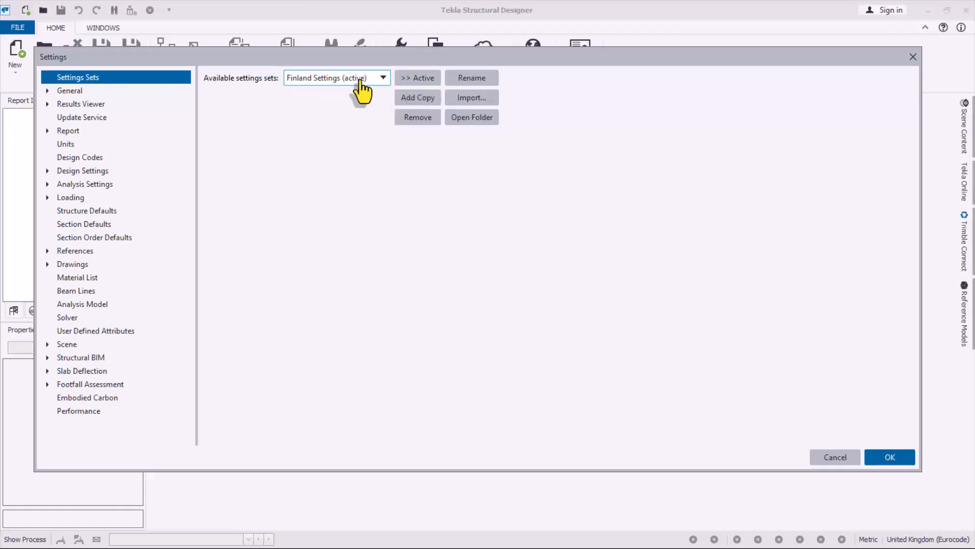
left_click(465, 101)
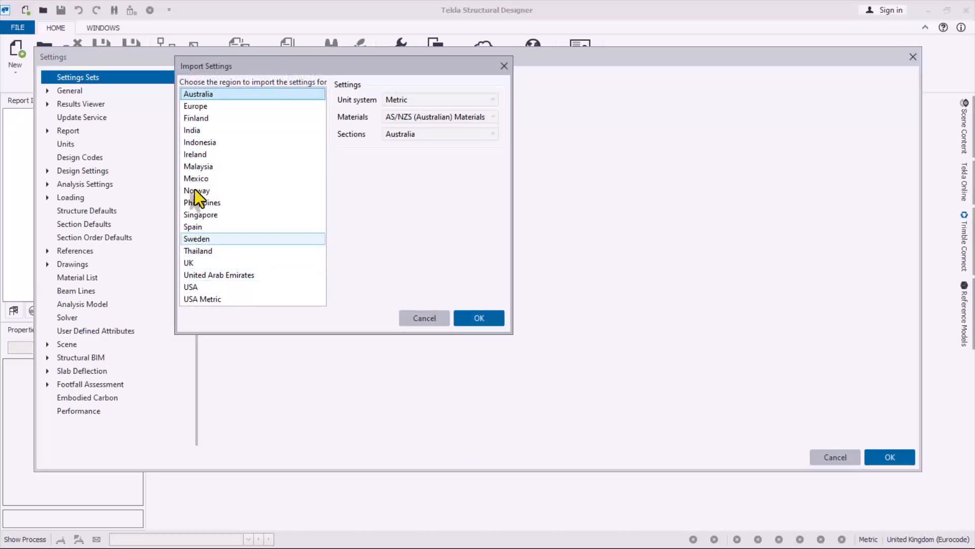
left_click(426, 321)
Step: Make UK Settings the active settings set and accept the settings
left_click(335, 77)
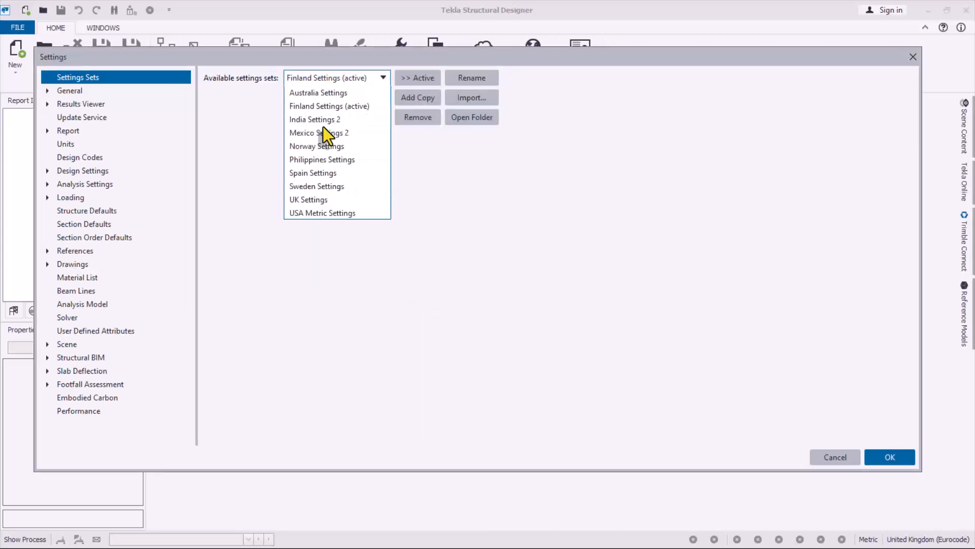
left_click(309, 201)
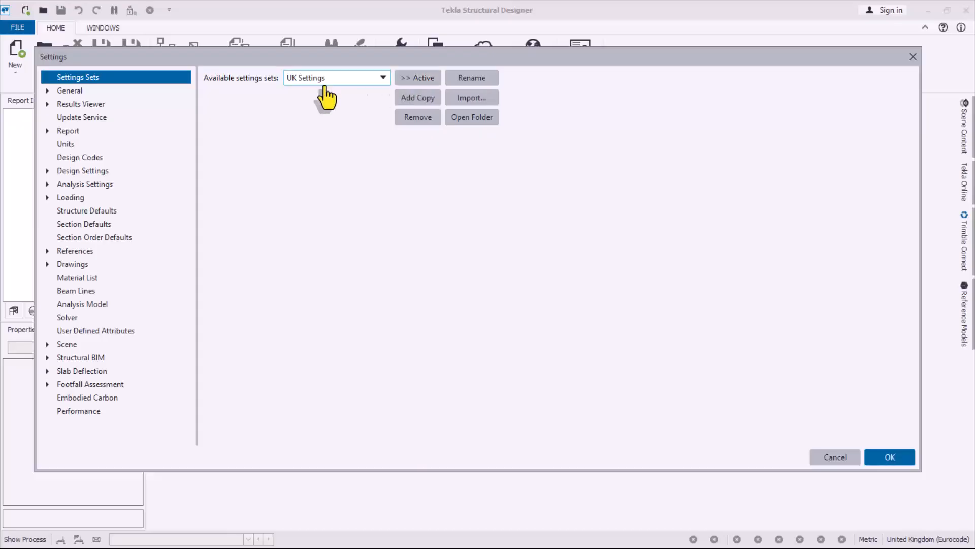
left_click(417, 81)
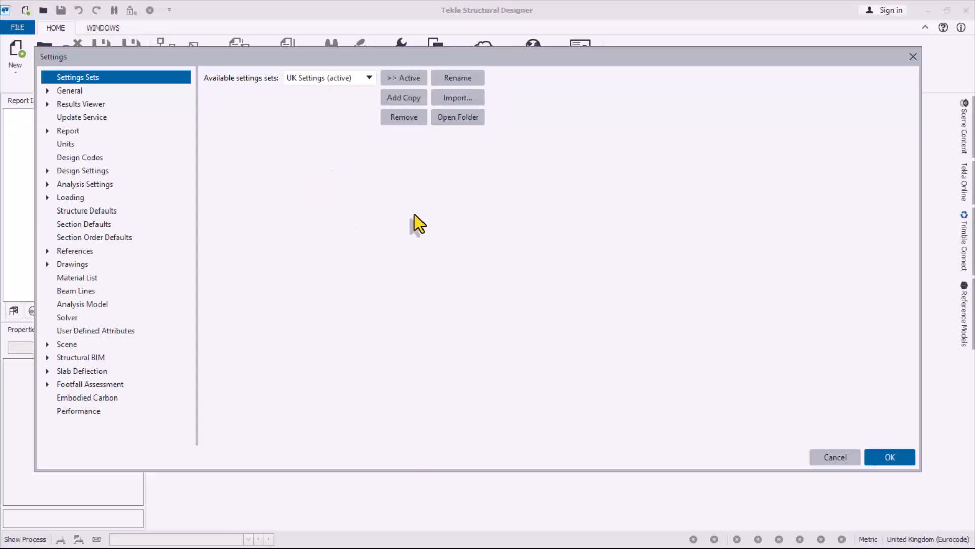
left_click(893, 458)
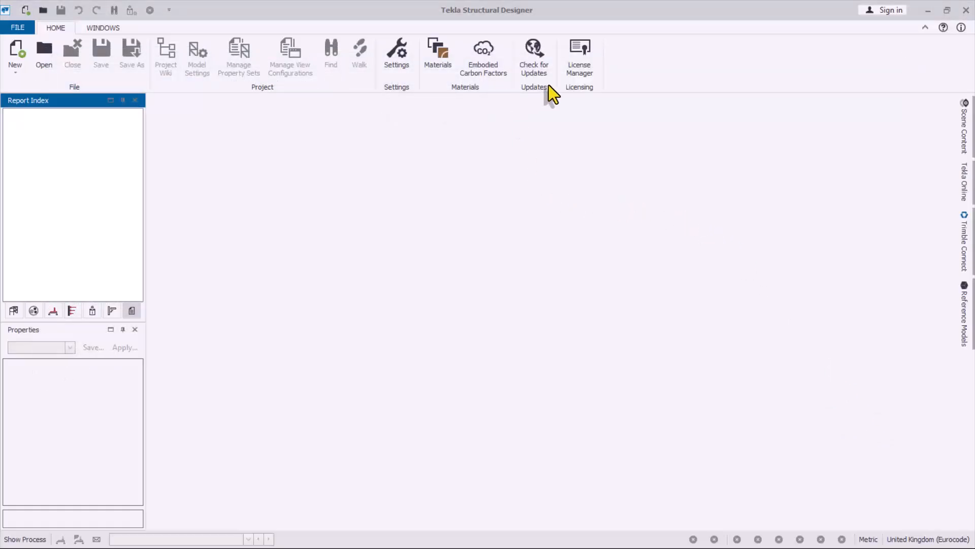
Step: Examine the UK loose-bar reinforcement classes and sizes in the materials database, and close it
left_click(436, 54)
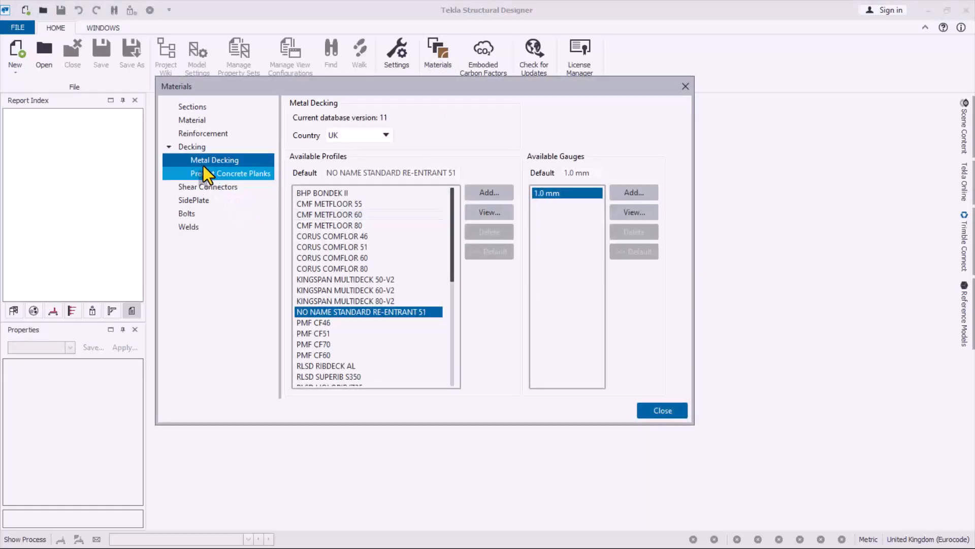
left_click(186, 136)
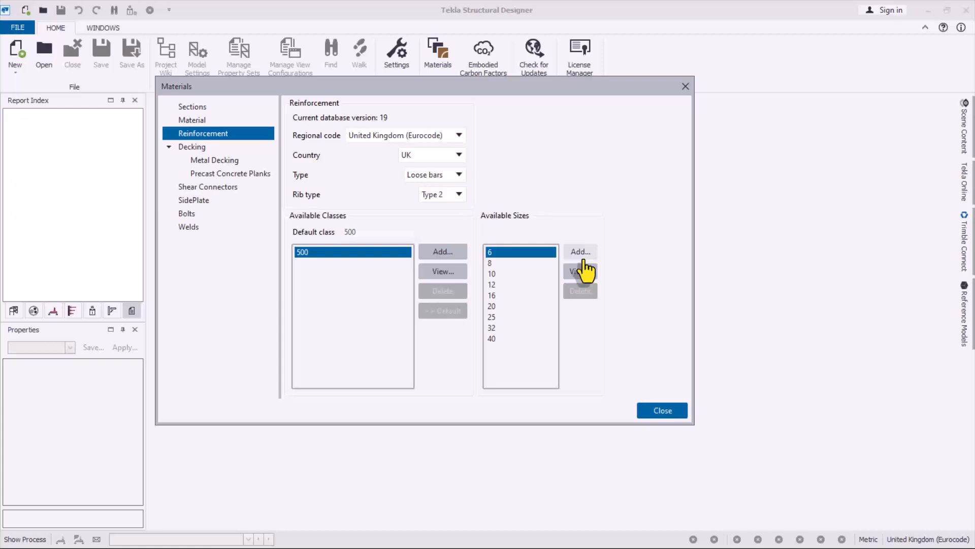
left_click(663, 409)
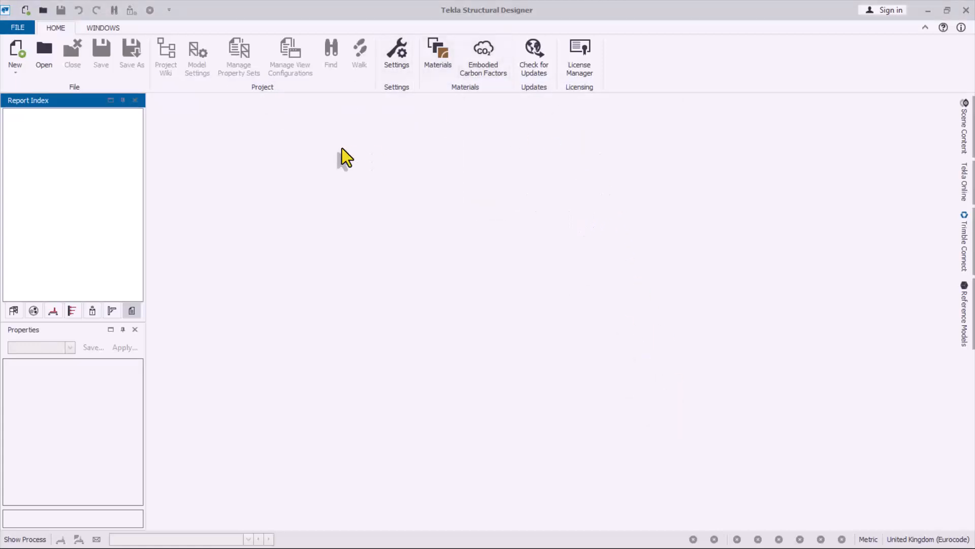
Step: Start a new project and bring up its St. Base (Base) 2D view with the modelling tools
left_click(11, 50)
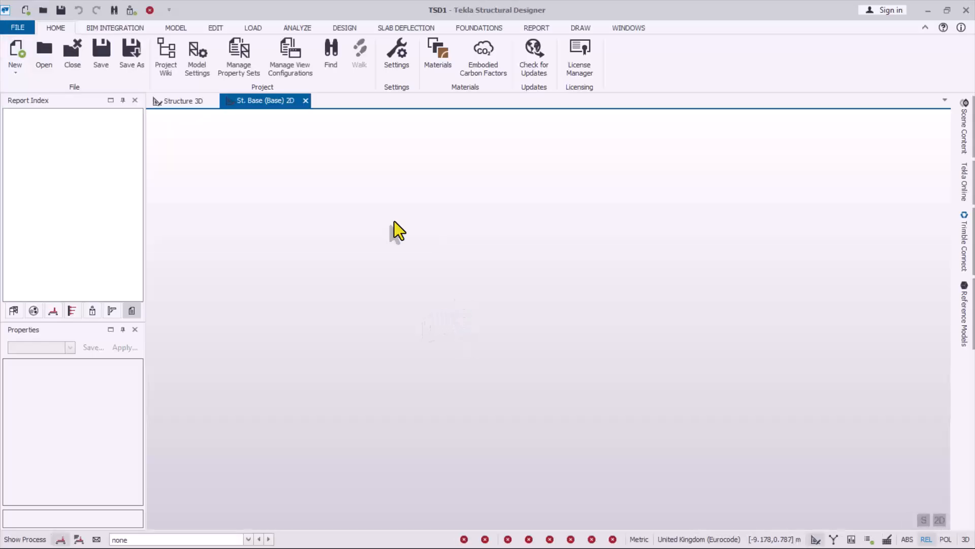
left_click(105, 25)
left_click(176, 27)
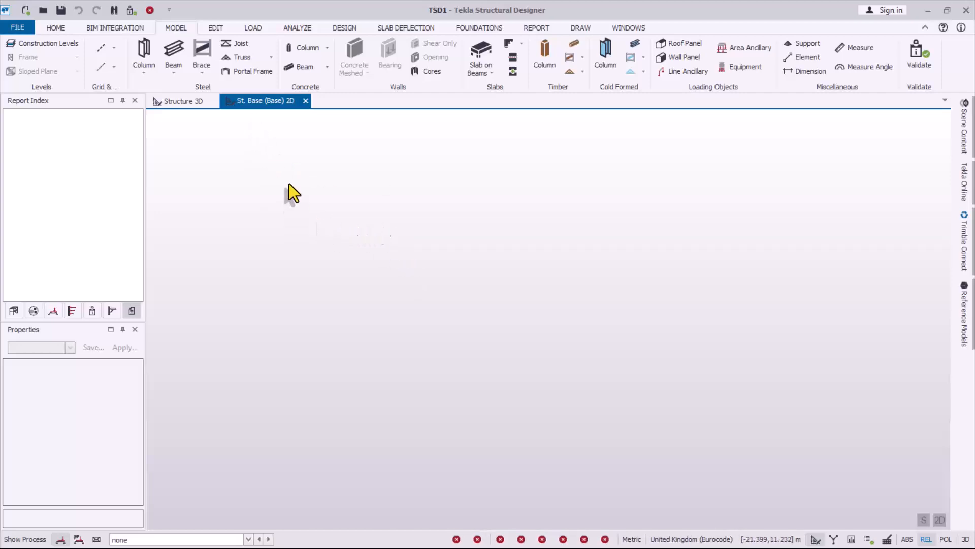
left_click(178, 101)
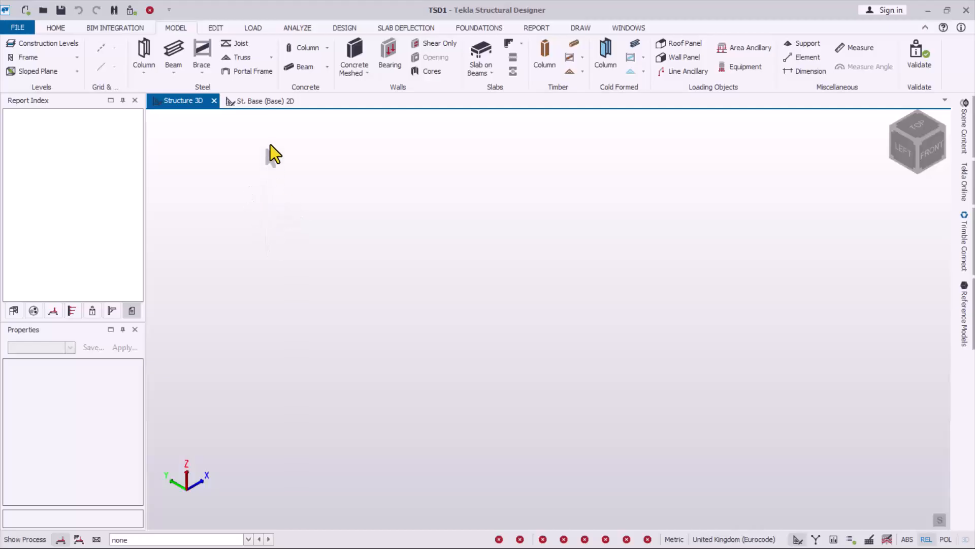
left_click(258, 103)
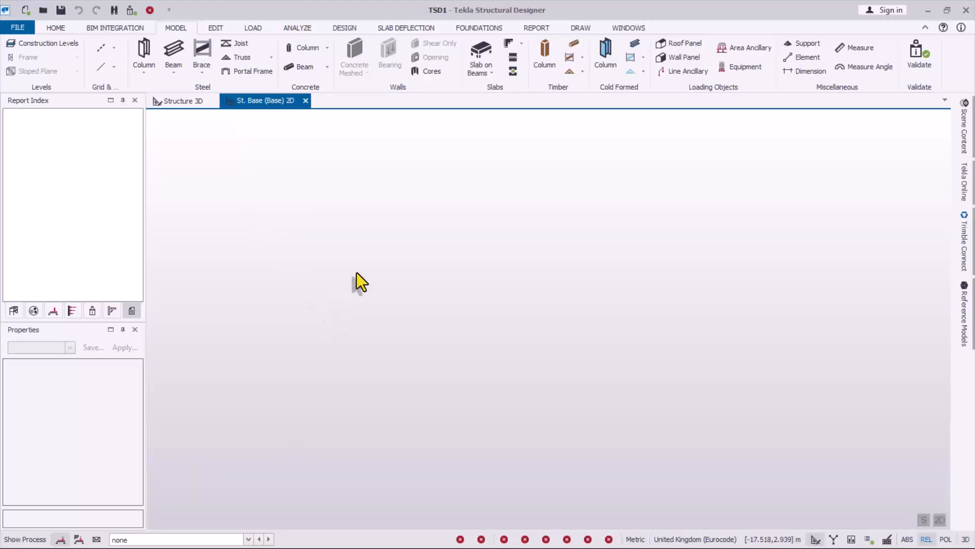
Step: Insert a construction level above Base with a spacing of 2.5 m
left_click(38, 43)
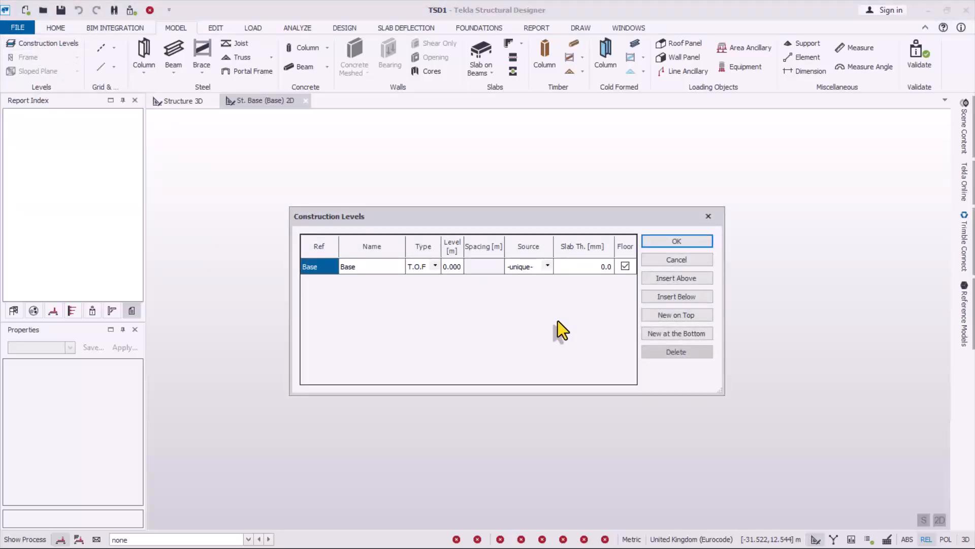
left_click(678, 280)
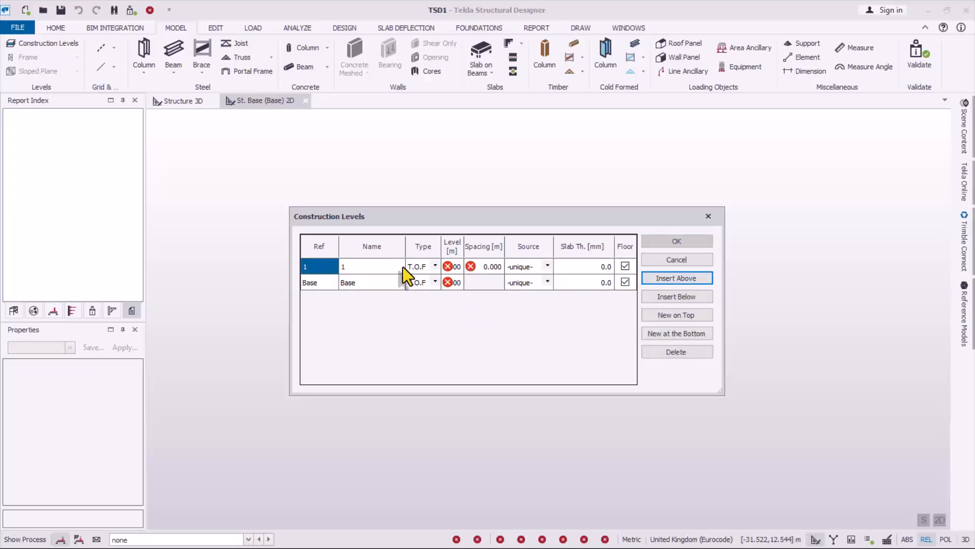
left_click(482, 268)
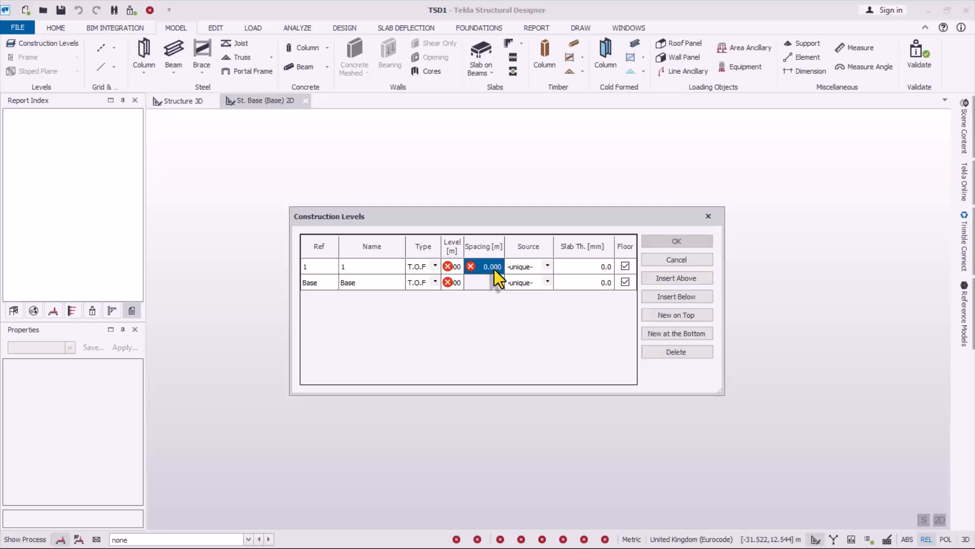
type("2")
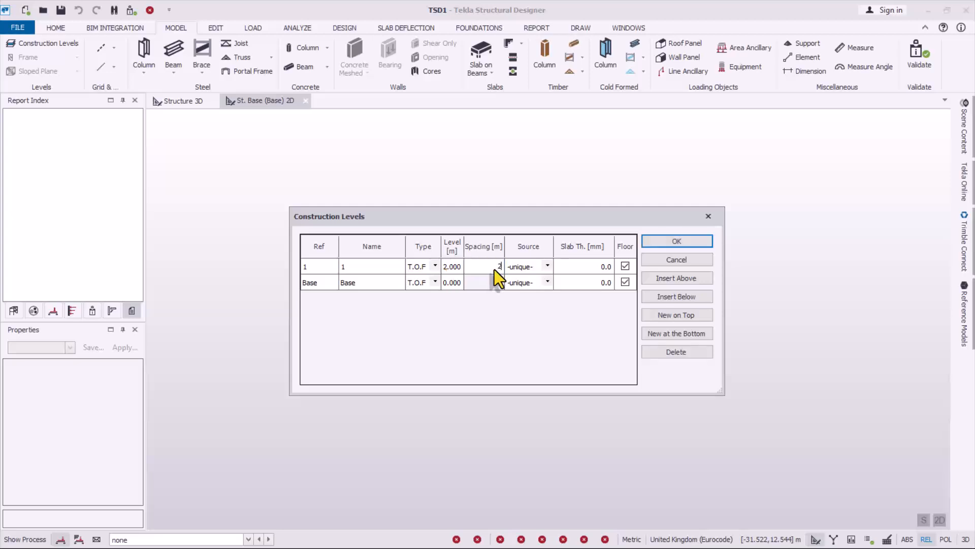
type(".5")
double_click(496, 266)
Step: Set the Base level to -2.5 m and level 1 to 0 m, accept them, and list the levels in the structure tree
left_click(454, 283)
type("-2")
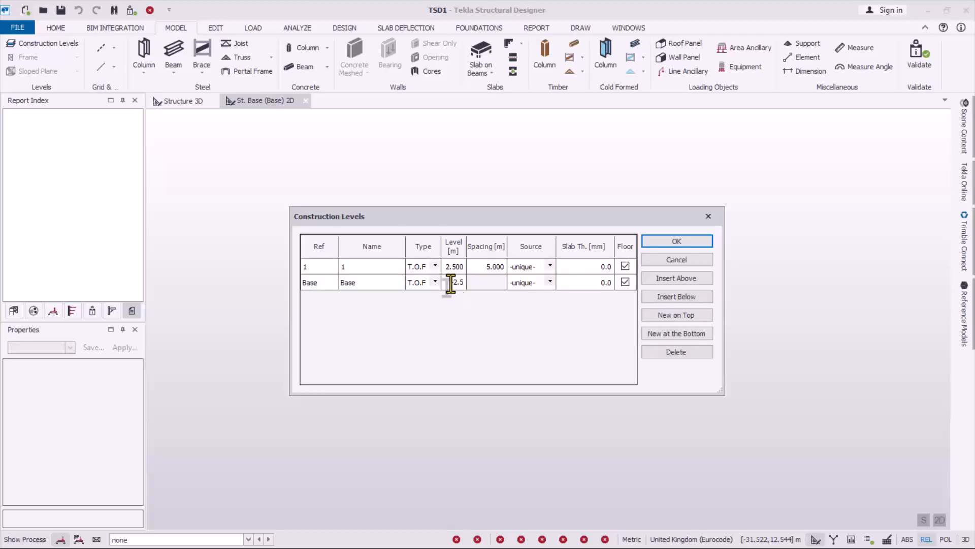
left_click(492, 263)
left_click(452, 269)
left_click(483, 266)
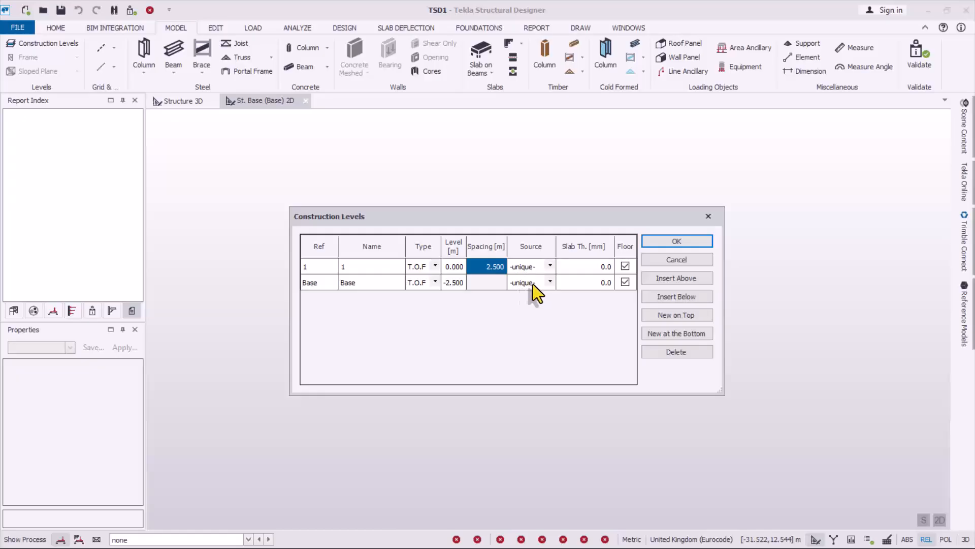
left_click(677, 242)
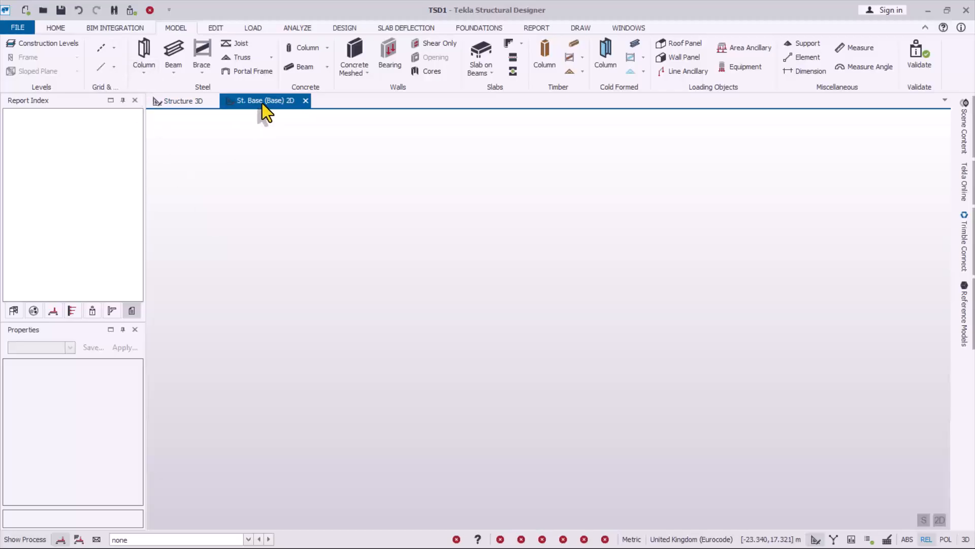
left_click(14, 310)
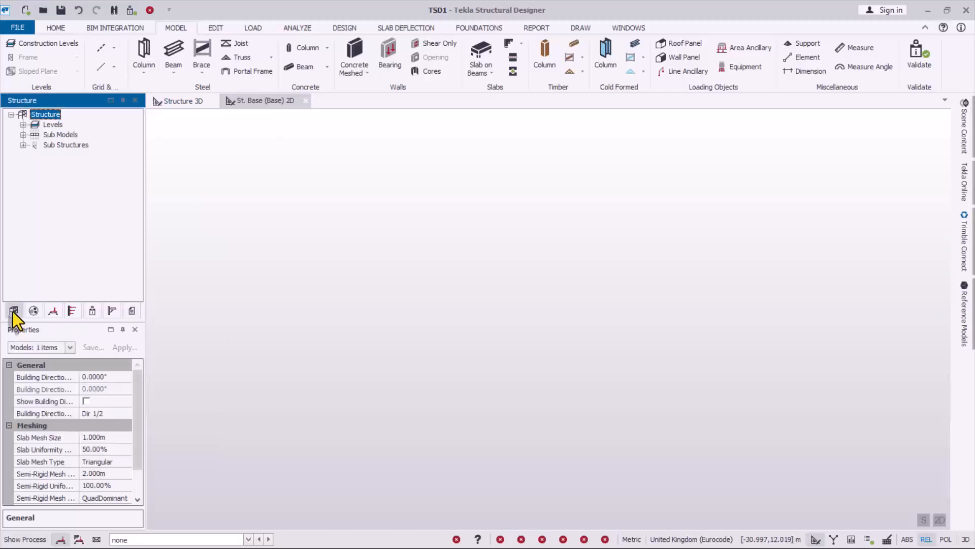
left_click(23, 125)
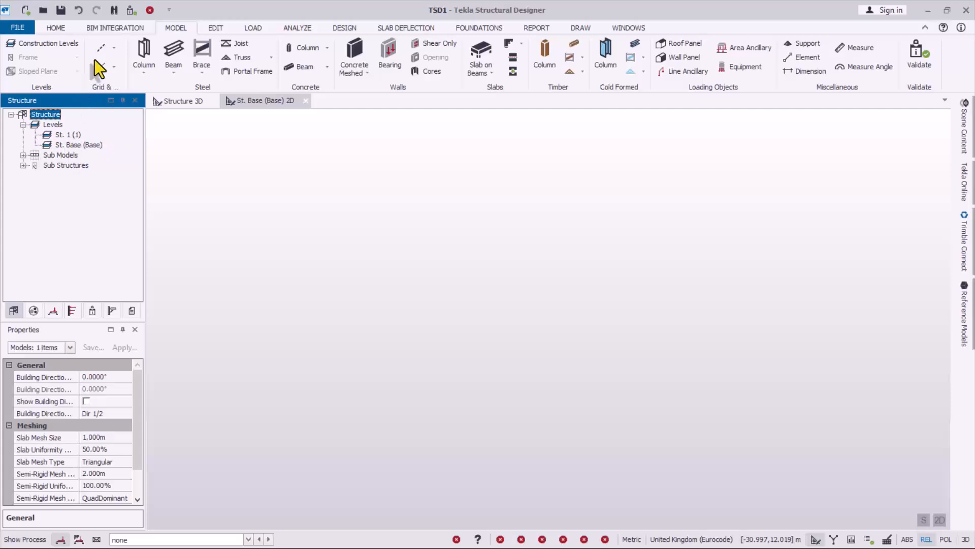
Step: Start a rectangular grid AG 1 on St. Base and St. 1 with origin 0, 0 and all lines in DashDot style
left_click(114, 49)
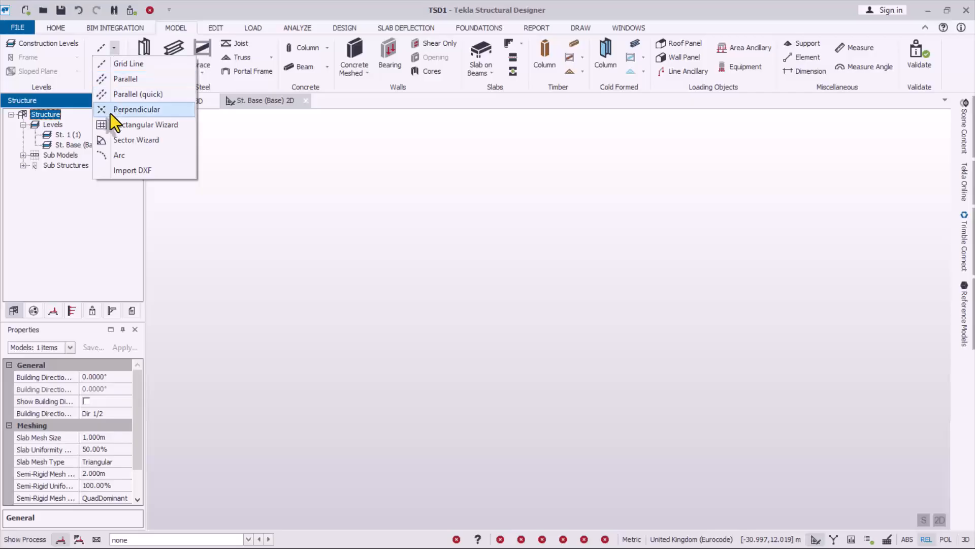
left_click(125, 127)
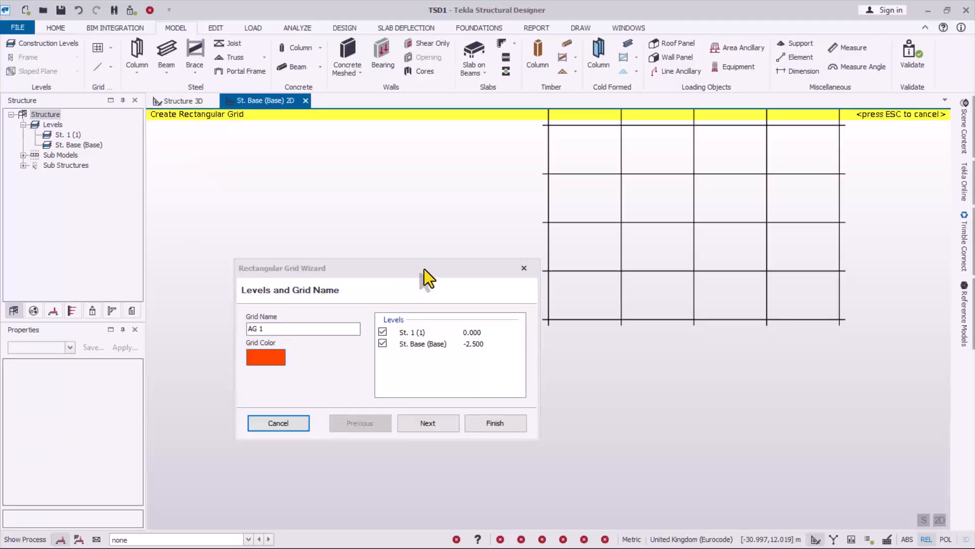
mouse_move(425, 269)
left_mouse_down()
mouse_move(421, 282)
mouse_move(430, 276)
left_mouse_up()
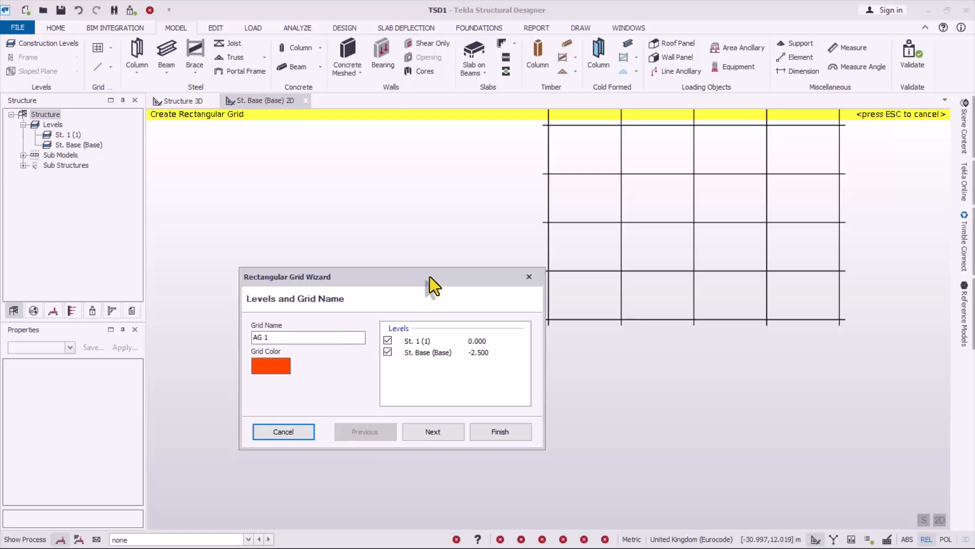
left_click(268, 366)
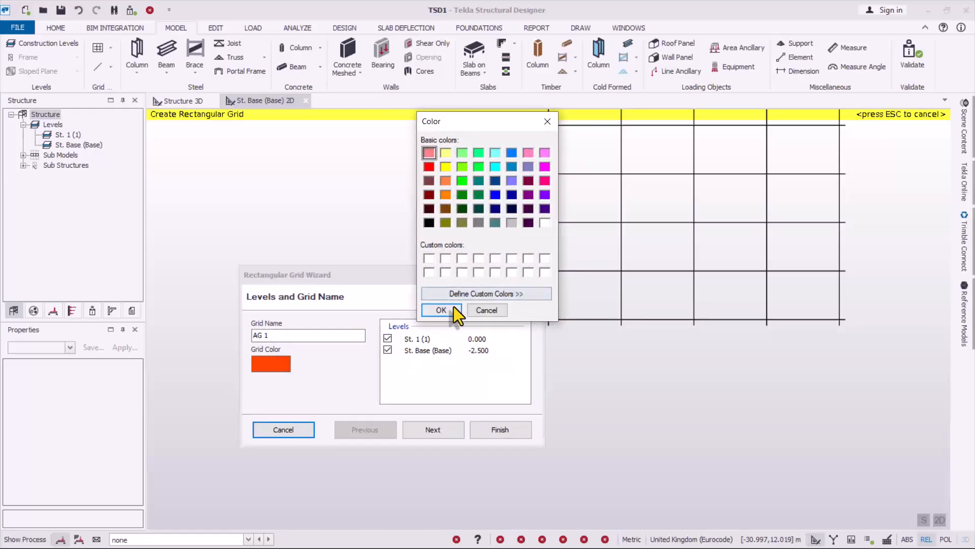
left_click(494, 310)
left_click(433, 429)
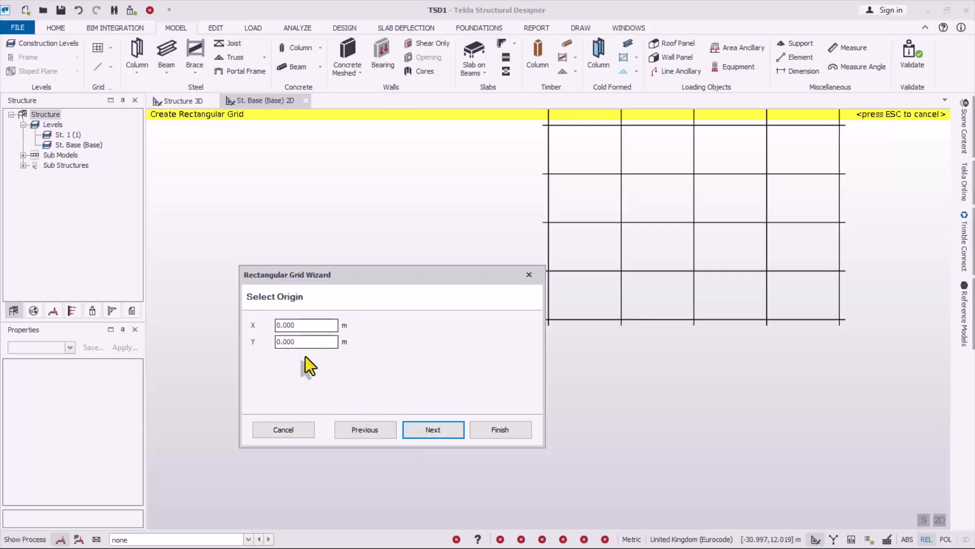
left_click(435, 431)
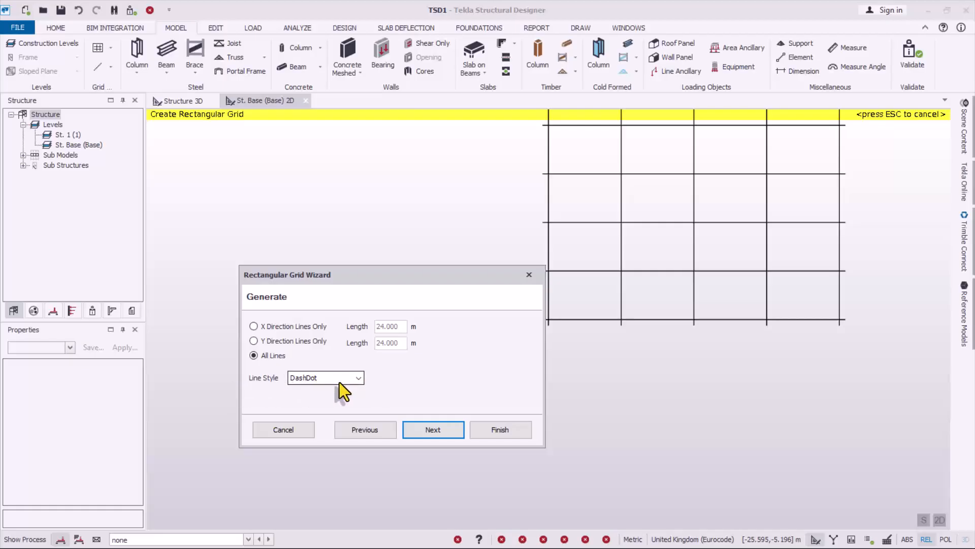
left_click(440, 433)
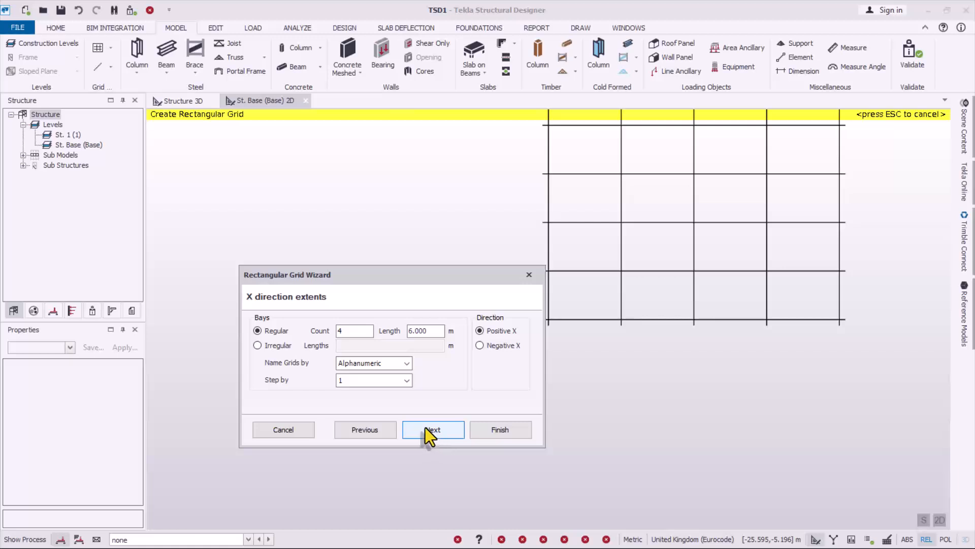
Step: Define the grid's X direction extents as one regular bay 5 m long
double_click(349, 333)
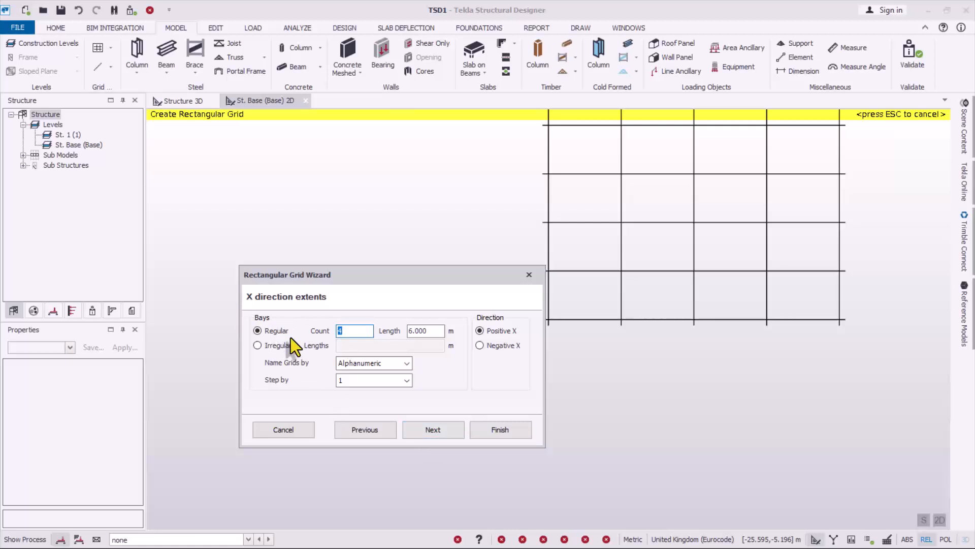
type("1")
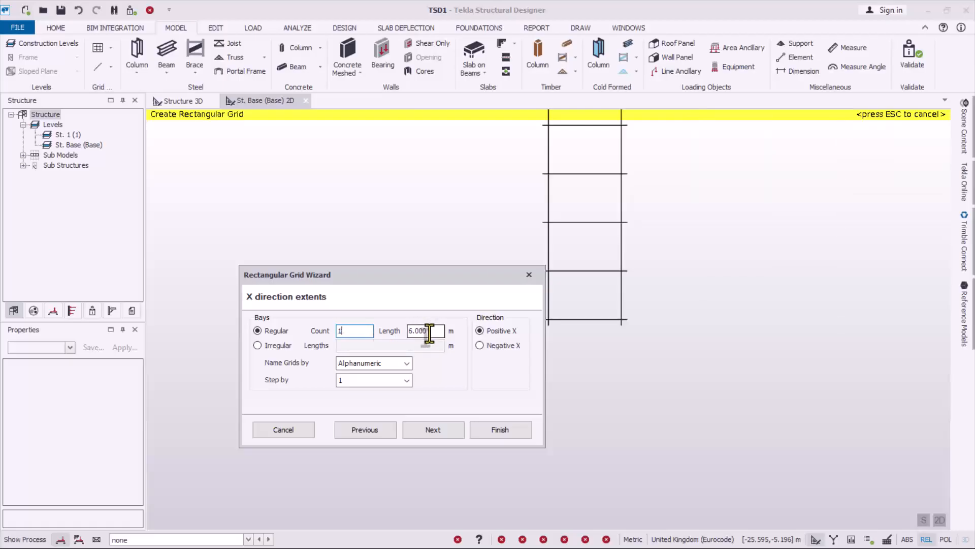
left_click_drag(429, 330, 390, 335)
type("5")
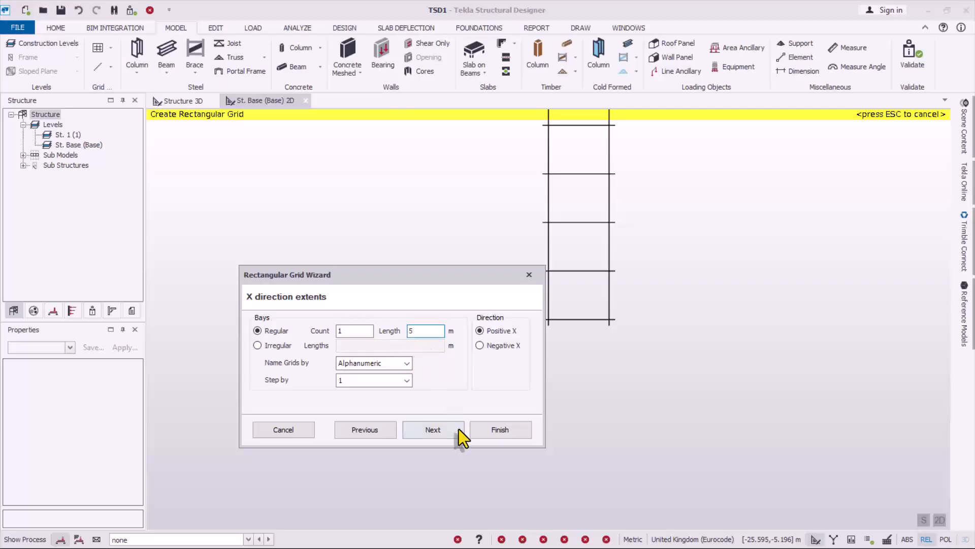
left_click(440, 431)
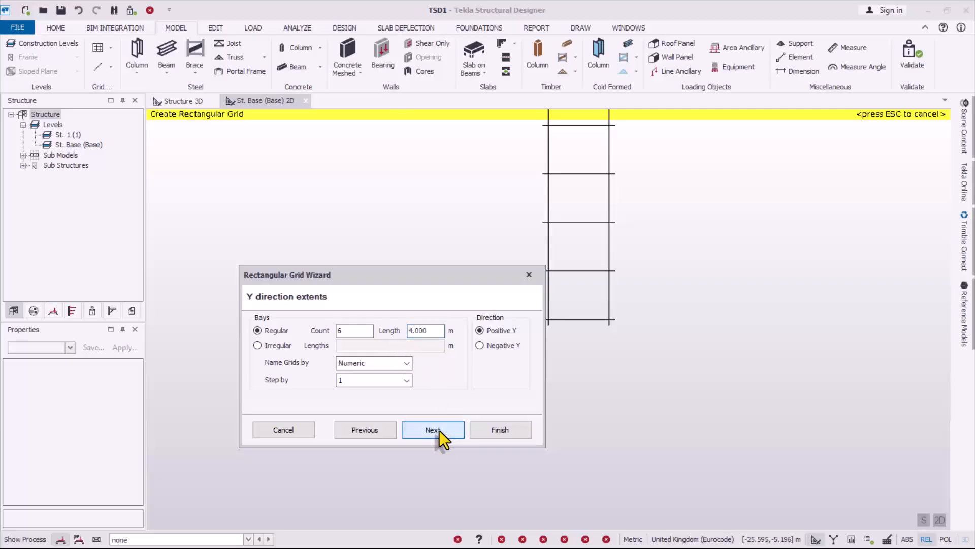
Step: Define the grid's Y direction extents as one regular 2.5 m bay, and create the grid with 0° rotation and a 90° axis angle
double_click(344, 331)
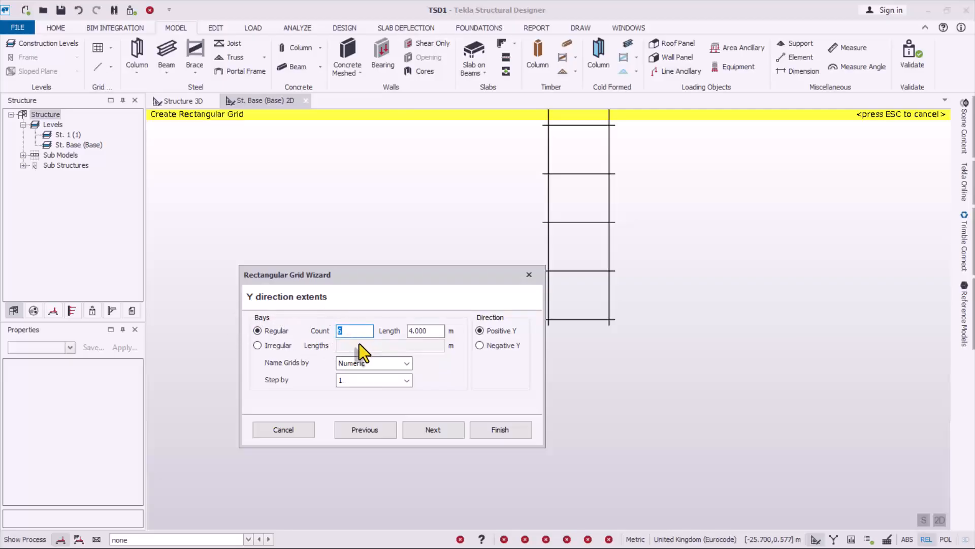
type("1")
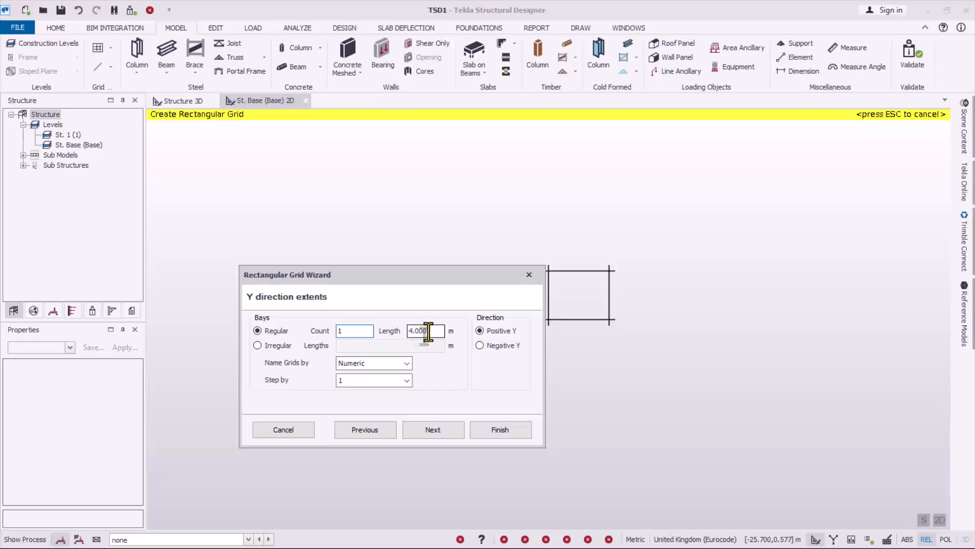
left_click_drag(429, 331, 394, 345)
type("2")
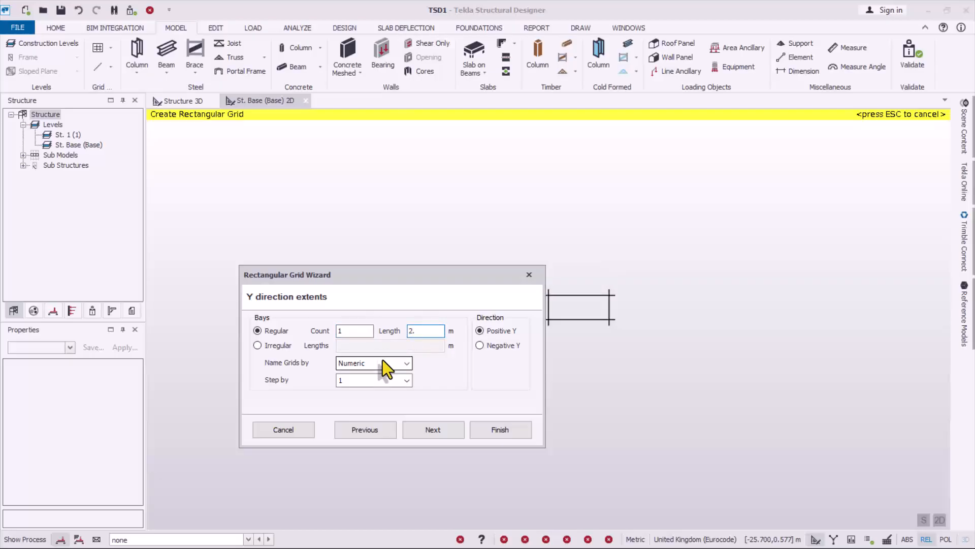
type(".5")
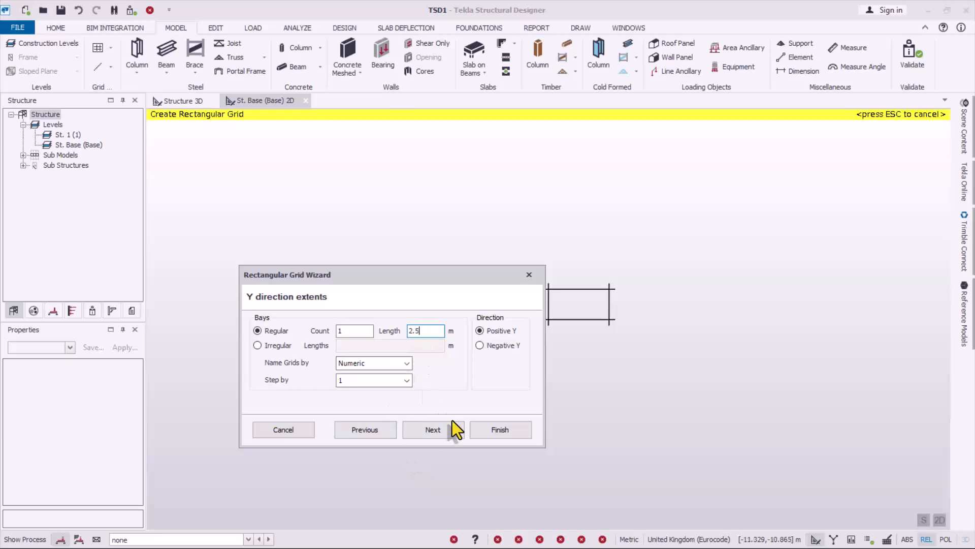
left_click(441, 429)
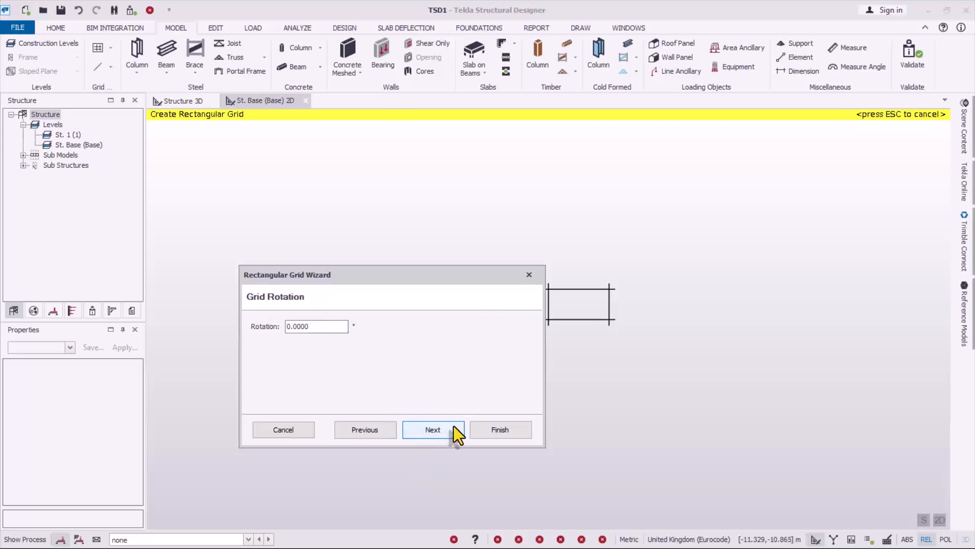
left_click(437, 433)
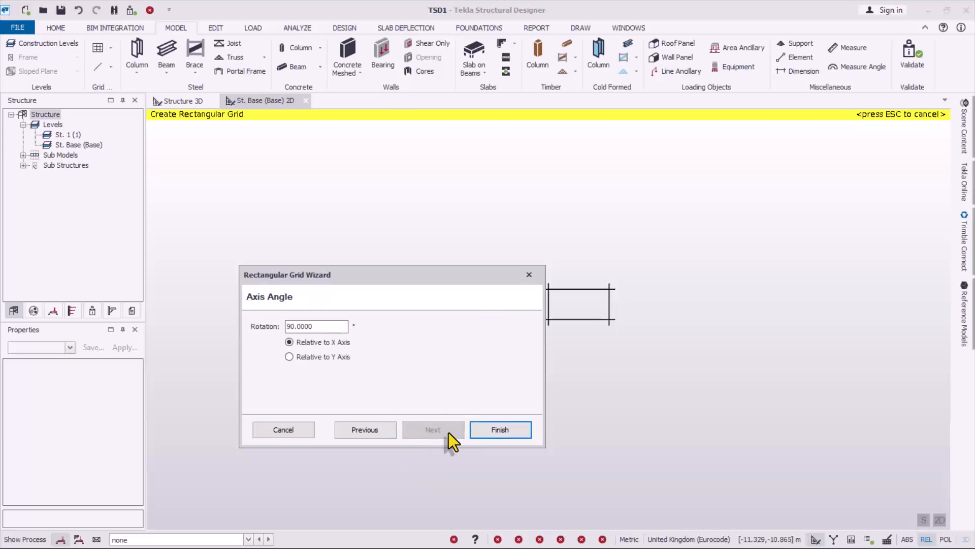
left_click(493, 429)
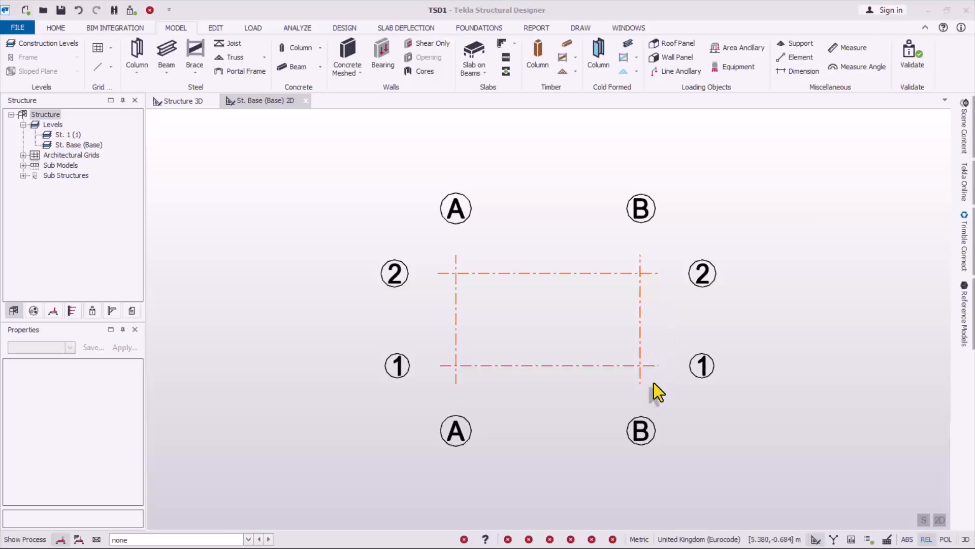
Step: Start a concrete meshed wall and set its concrete type to Normal and its concrete class to C20/25
scroll(671, 328, "up", 1)
scroll(645, 315, "up", 1)
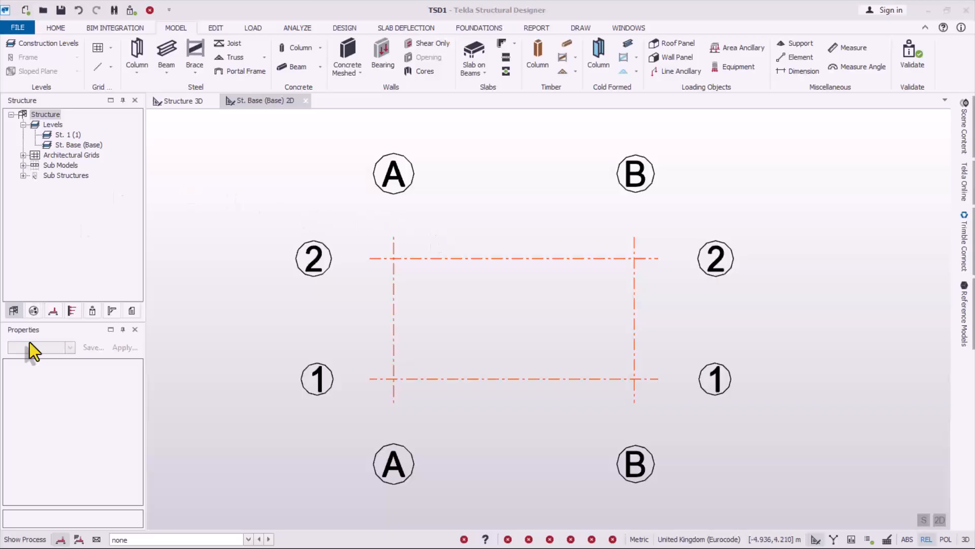
left_click(358, 72)
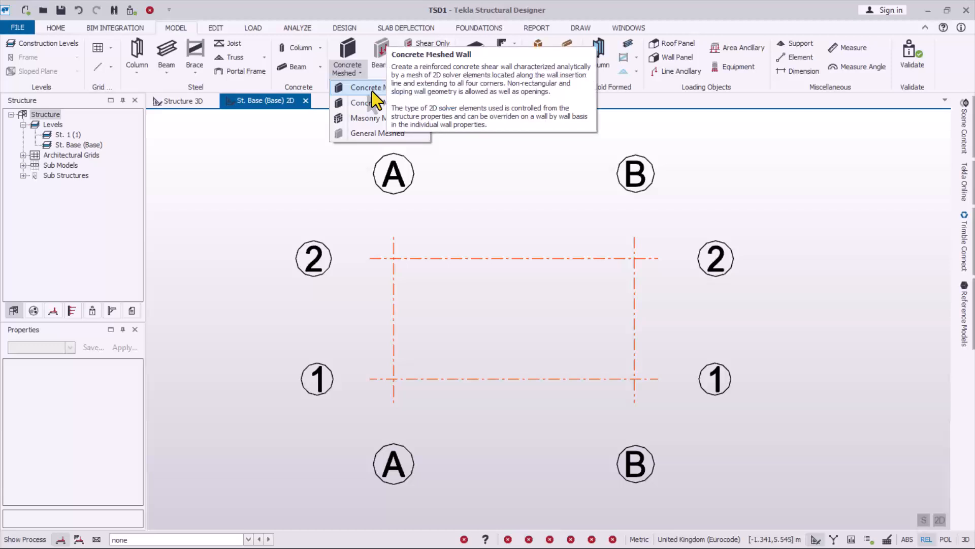
left_click(372, 90)
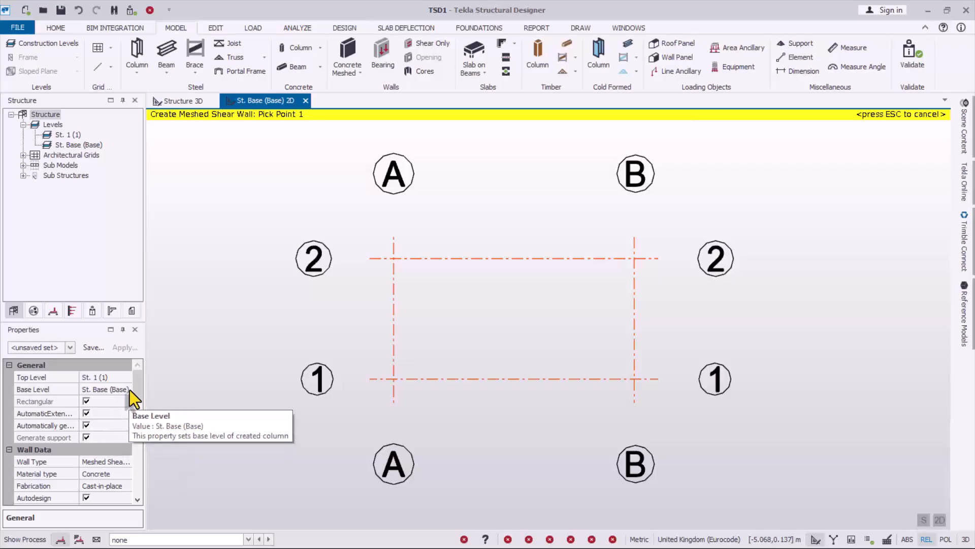
scroll(133, 399, "down", 2)
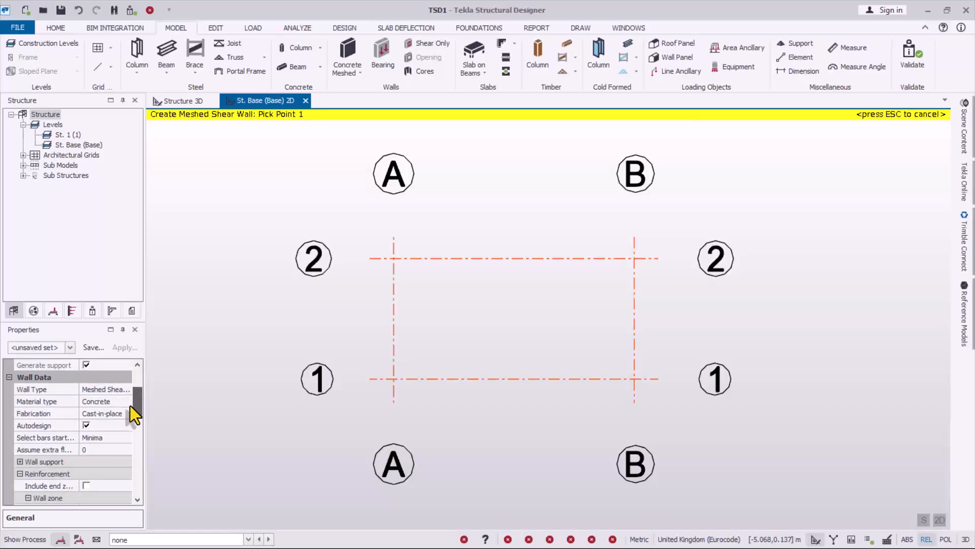
scroll(130, 405, "down", 3)
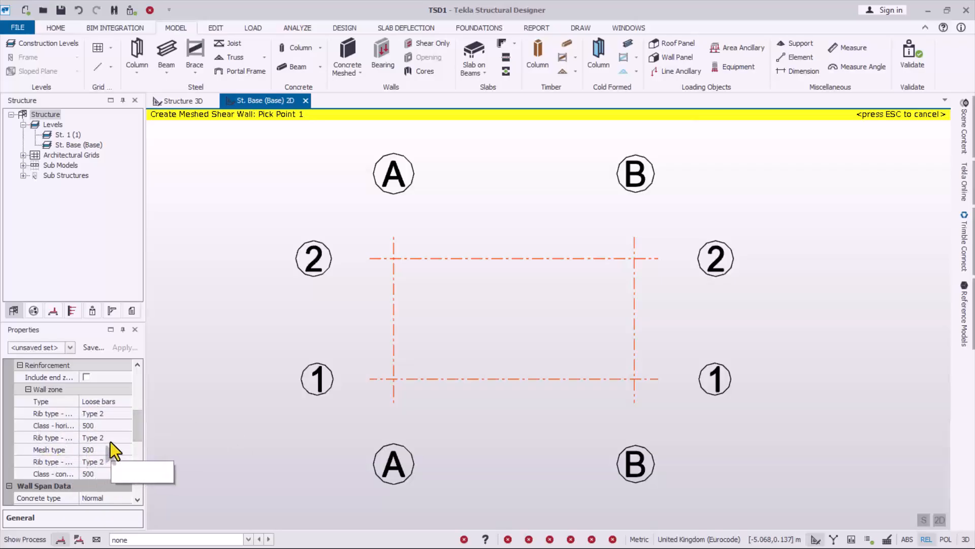
left_click_drag(135, 436, 136, 461)
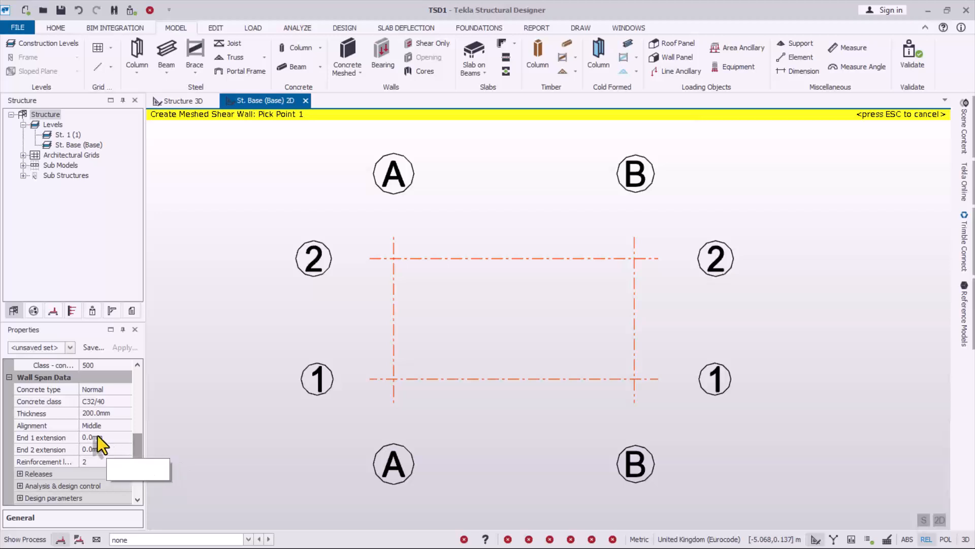
left_click(111, 391)
left_click(126, 392)
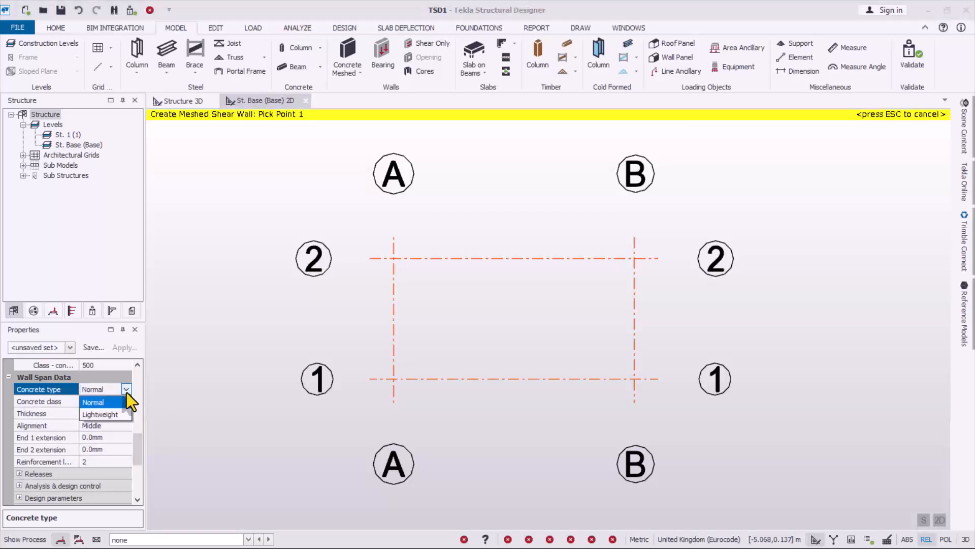
left_click(93, 402)
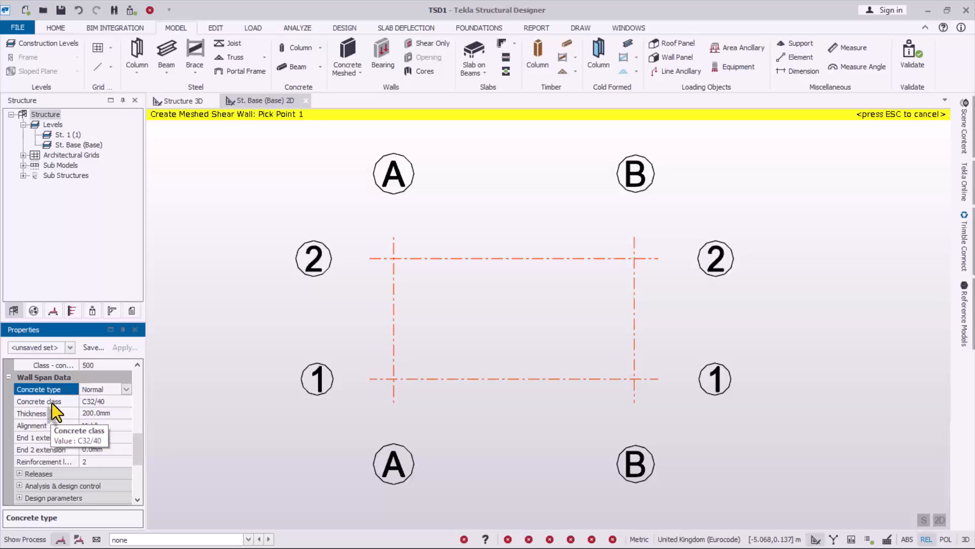
left_click(116, 404)
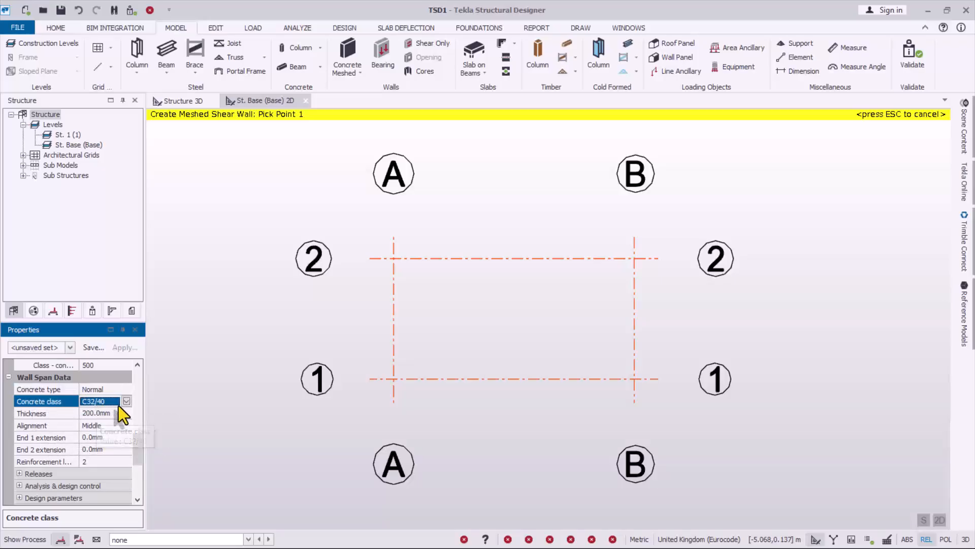
left_click(124, 404)
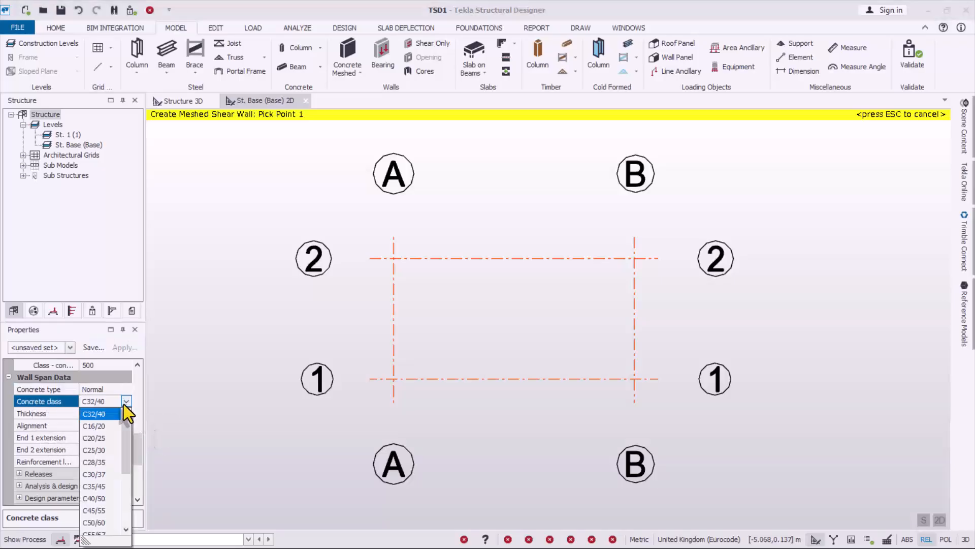
left_click(120, 437)
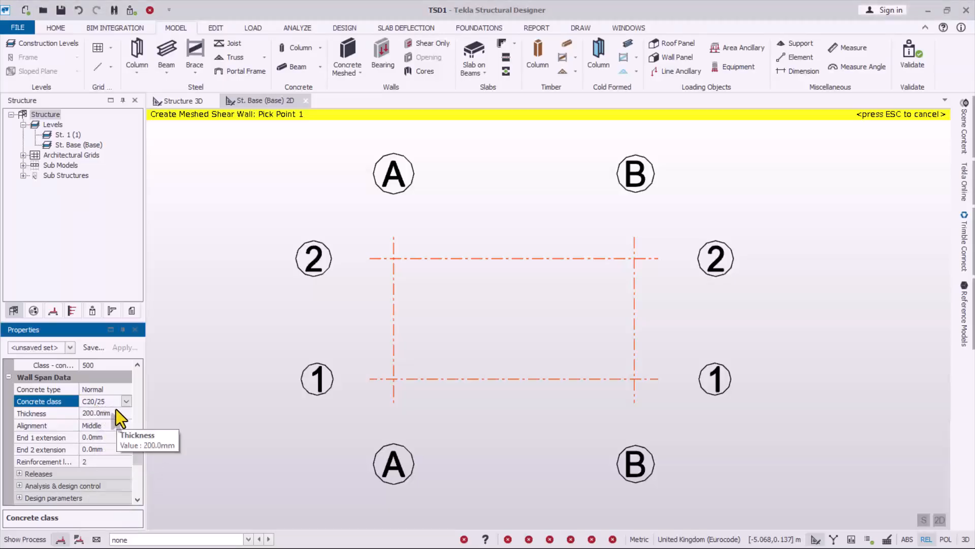
Step: Choose the number of reinforcement layers for the new meshed wall
scroll(134, 460, "down", 2)
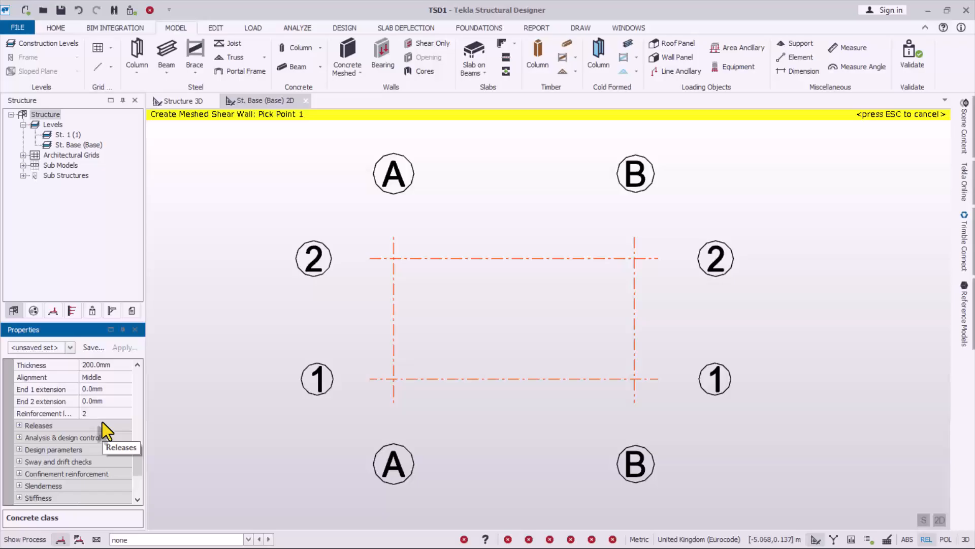
left_click(101, 415)
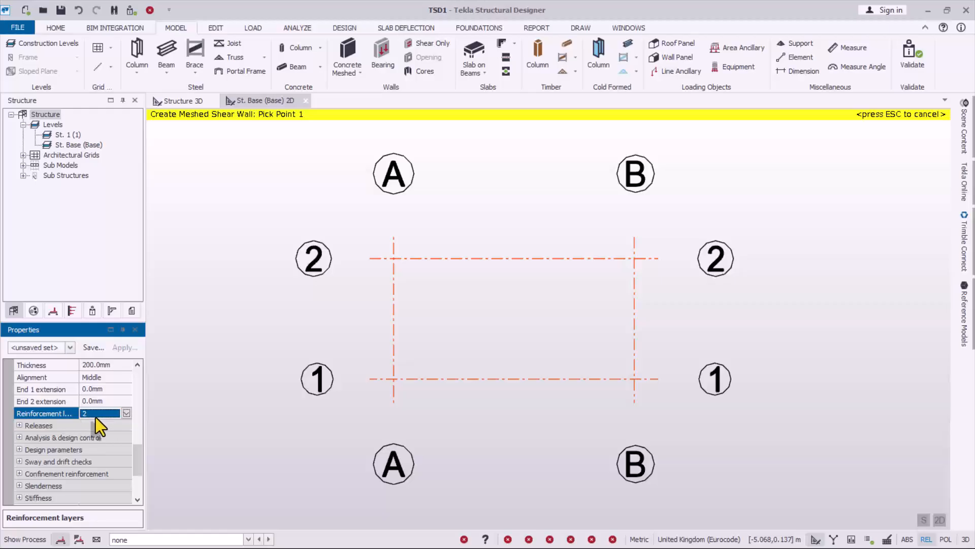
left_click(126, 413)
left_click(86, 427)
left_click(126, 413)
left_click(96, 435)
Step: Set the meshed wall's nominal cover to 40 mm
left_click_drag(136, 450, 127, 468)
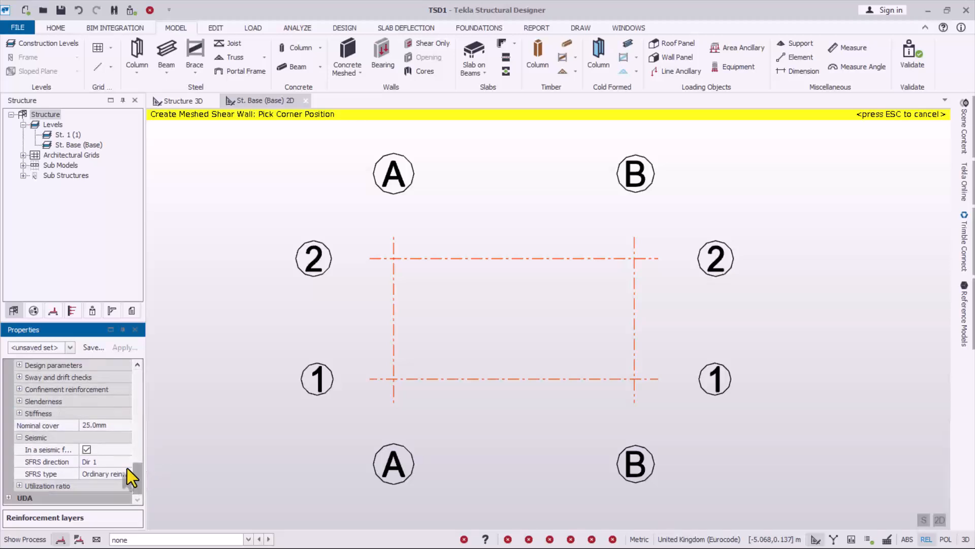
left_click(111, 425)
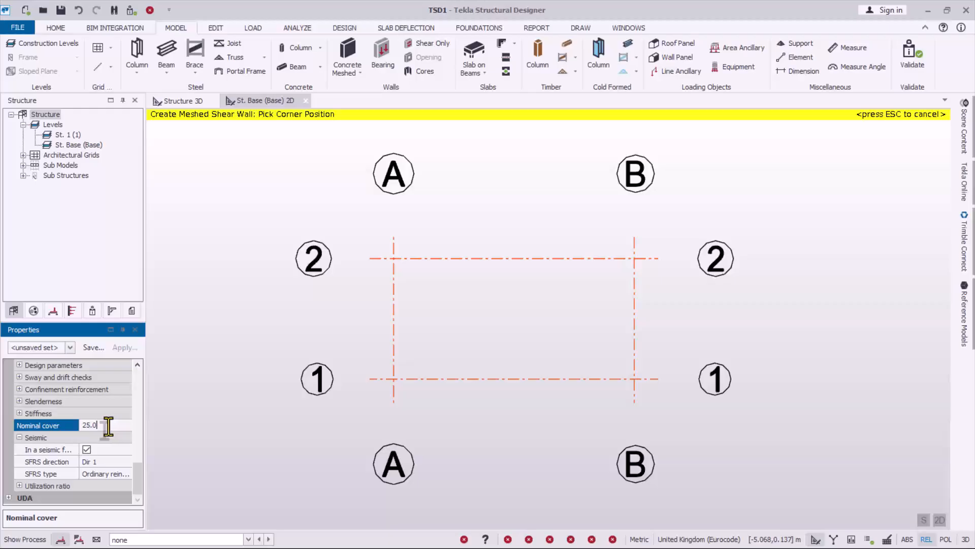
key("BackSpace")
key("BackSpace")
key("BackSpace")
key("BackSpace")
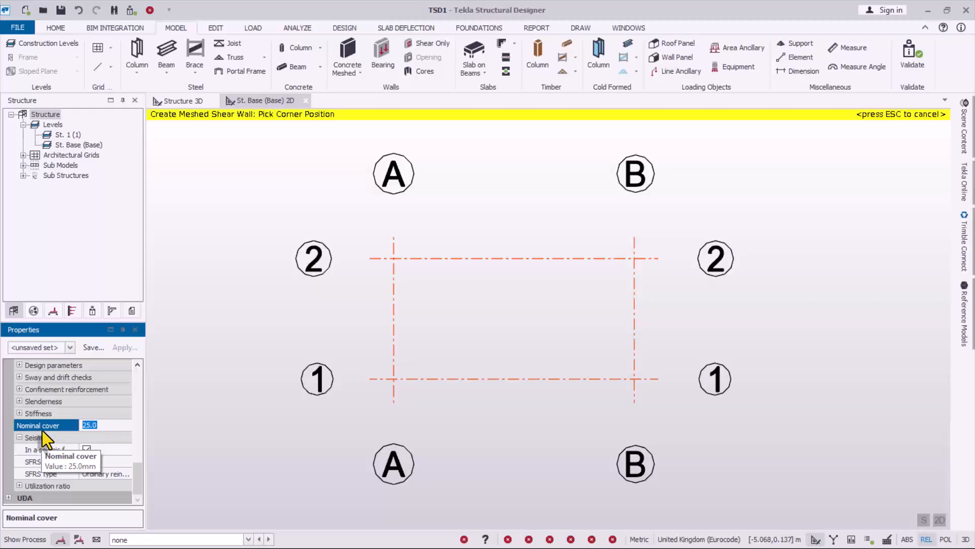
type("40")
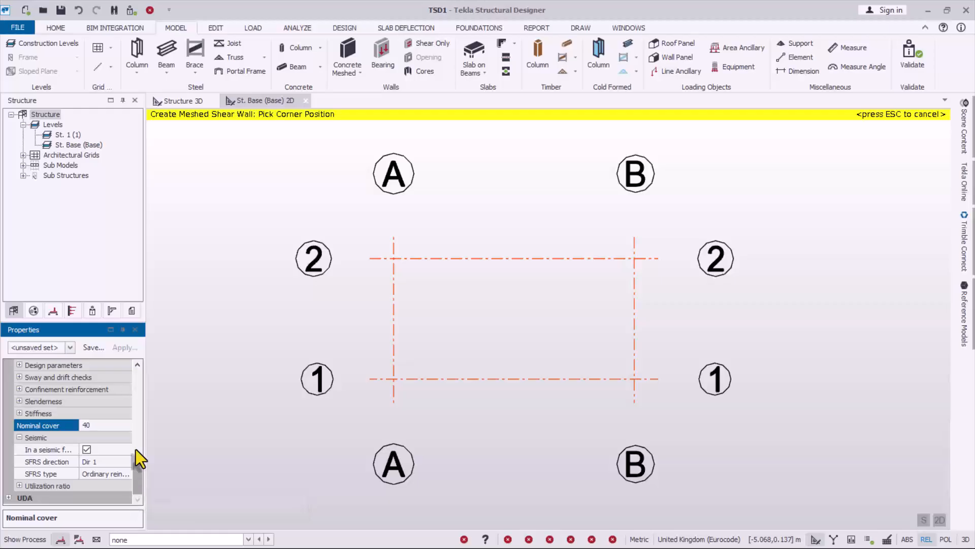
Step: Create meshed walls along grid line 2 from B to A and along grid line A from 2 to 1
scroll(136, 449, "up", 5)
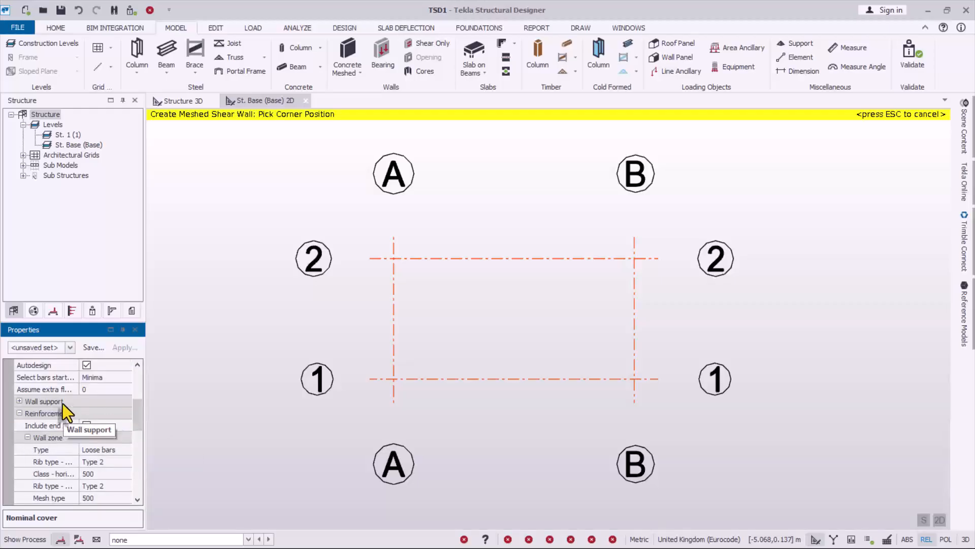
scroll(136, 417, "up", 4)
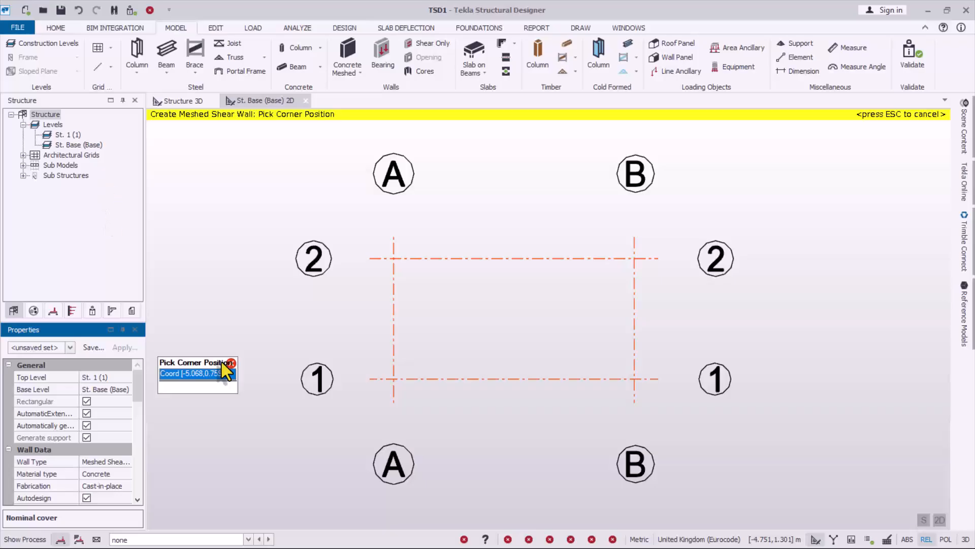
scroll(488, 197, "up", 1)
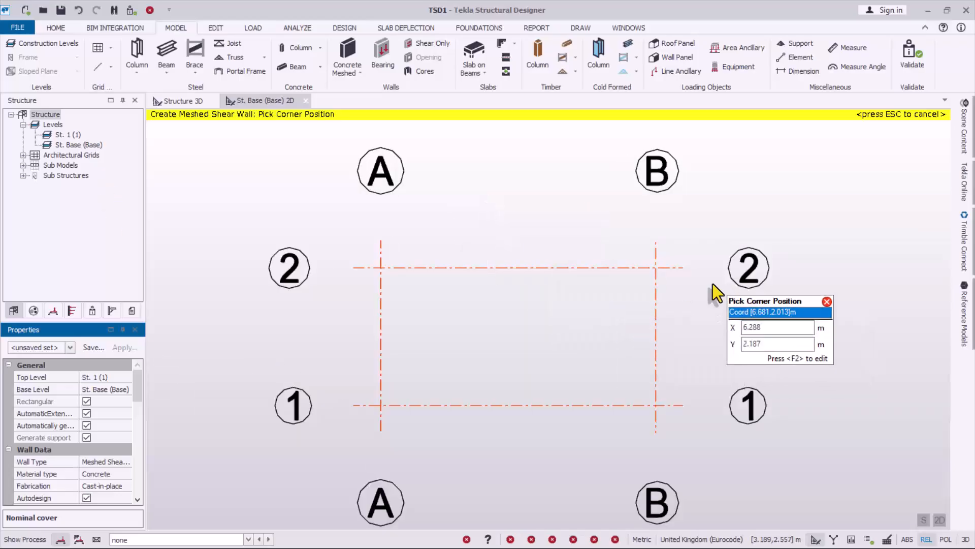
left_click(654, 269)
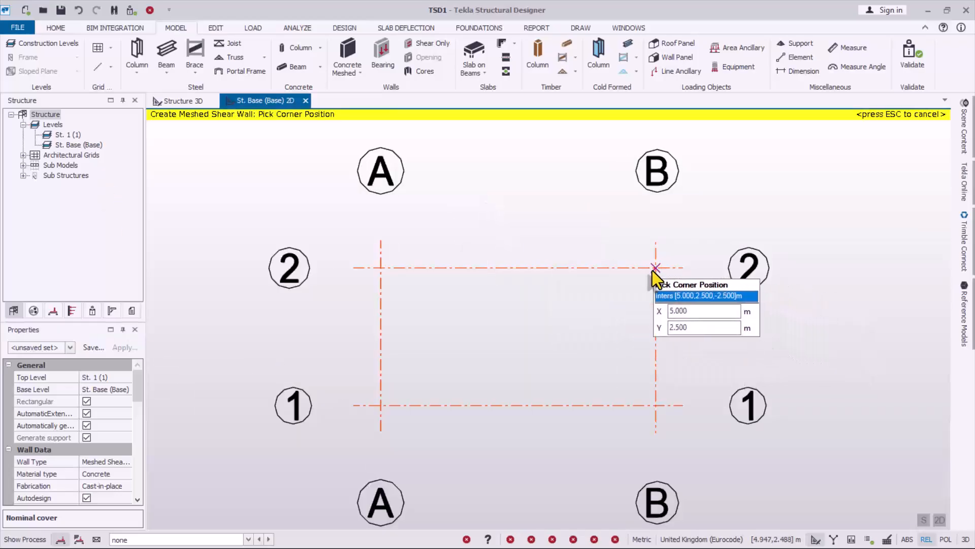
left_click(380, 275)
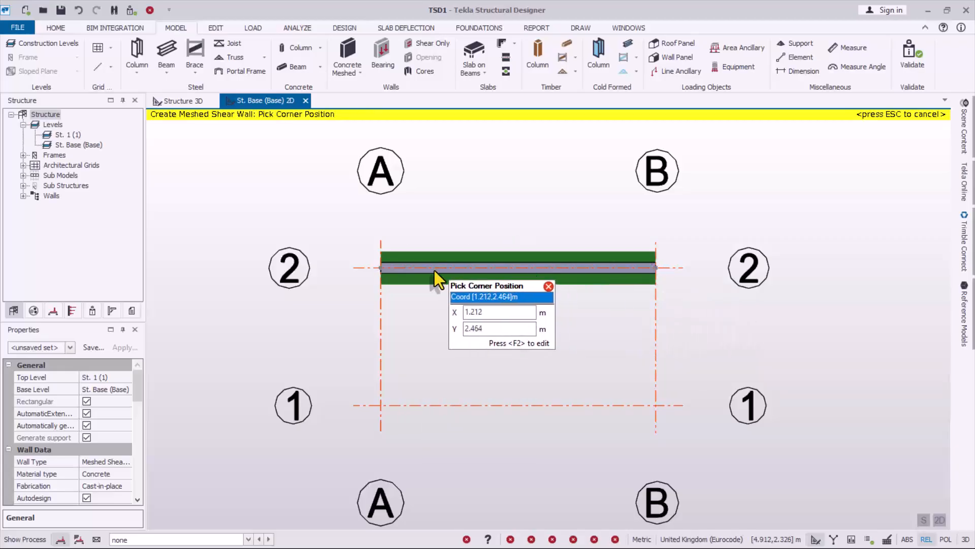
left_click(385, 270)
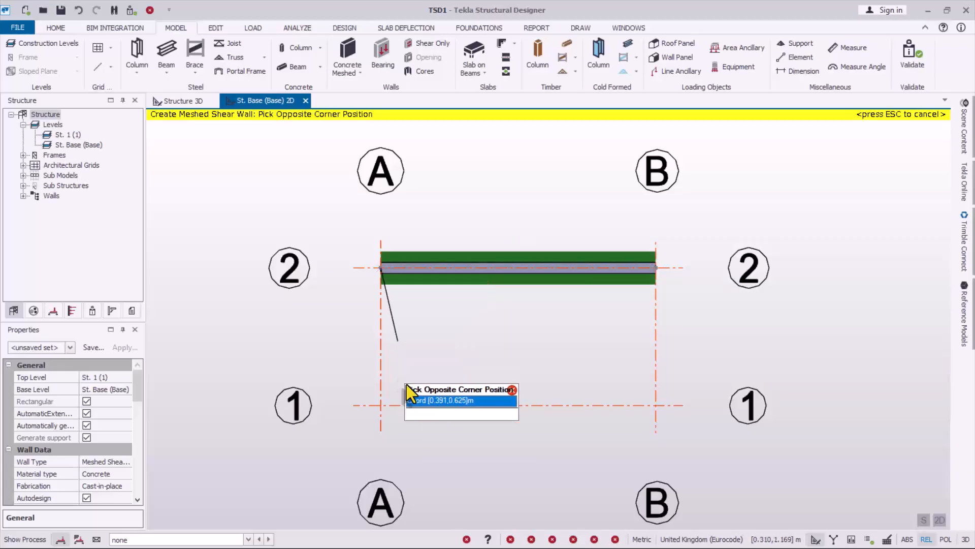
left_click(390, 409)
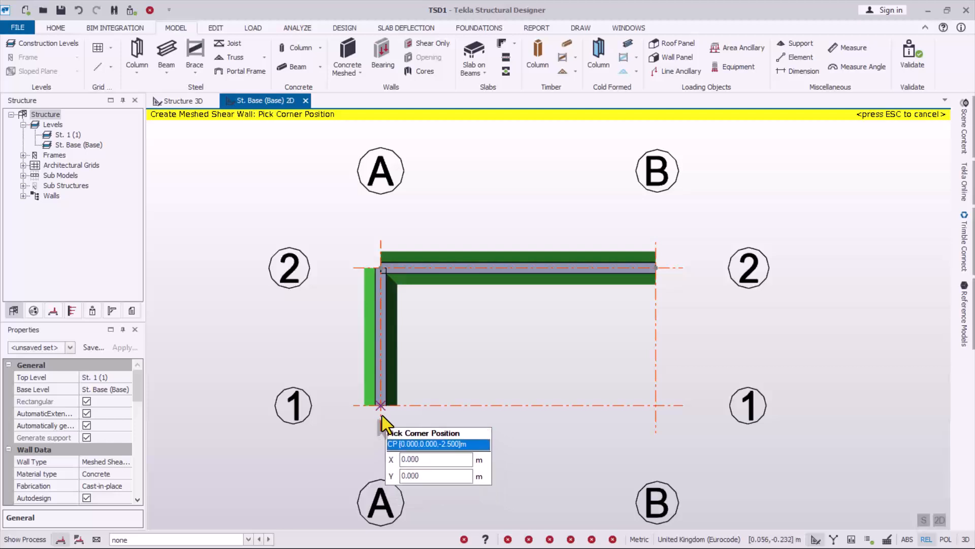
Step: Create meshed walls along grid line 1 from A to B and along grid line B from 1 to 2
left_click(382, 412)
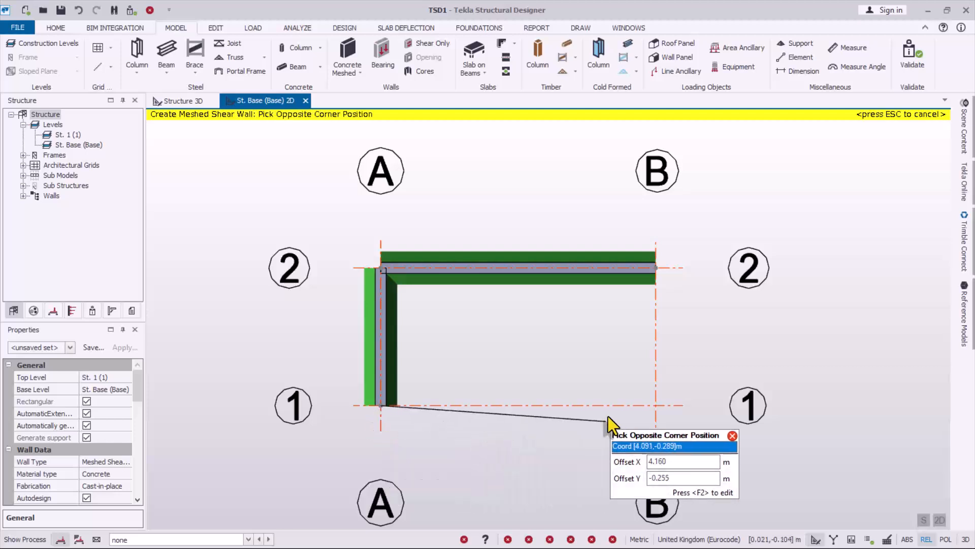
left_click(657, 408)
left_click(657, 408)
left_click(656, 267)
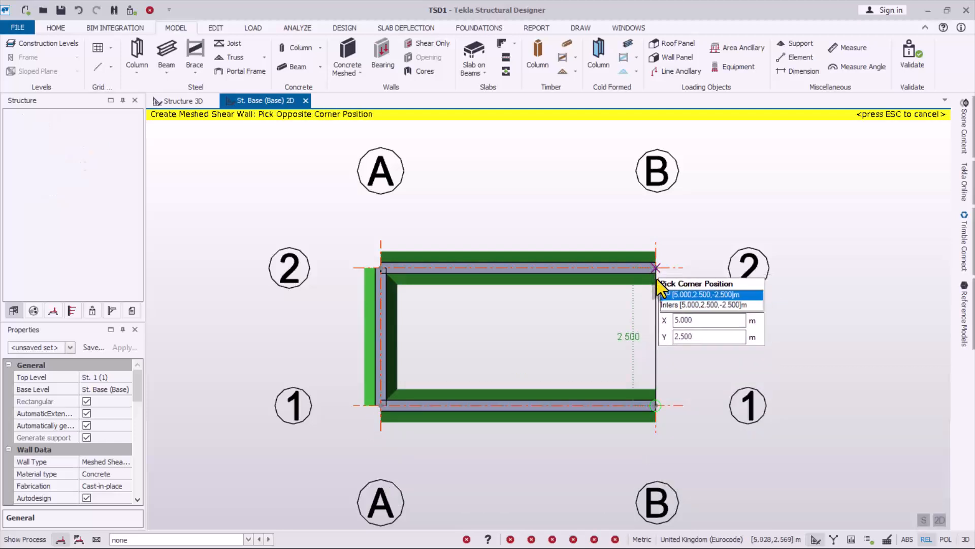
scroll(626, 370, "up", 1)
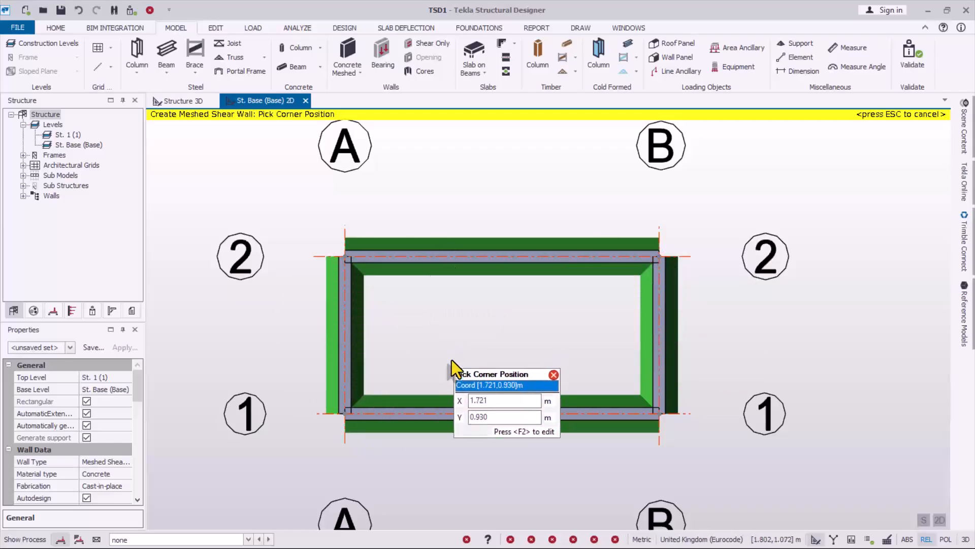
Step: Inspect the four pool walls in the 3D structure view, then return to the base-level plan and end wall creation
left_click(177, 101)
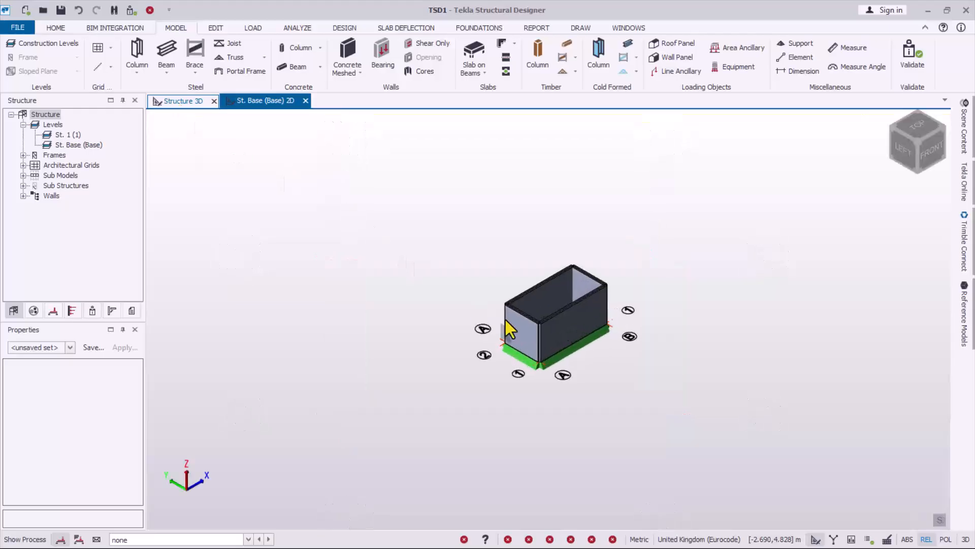
scroll(592, 293, "up", 6)
middle_click_drag(601, 334, 578, 369)
scroll(477, 458, "up", 1)
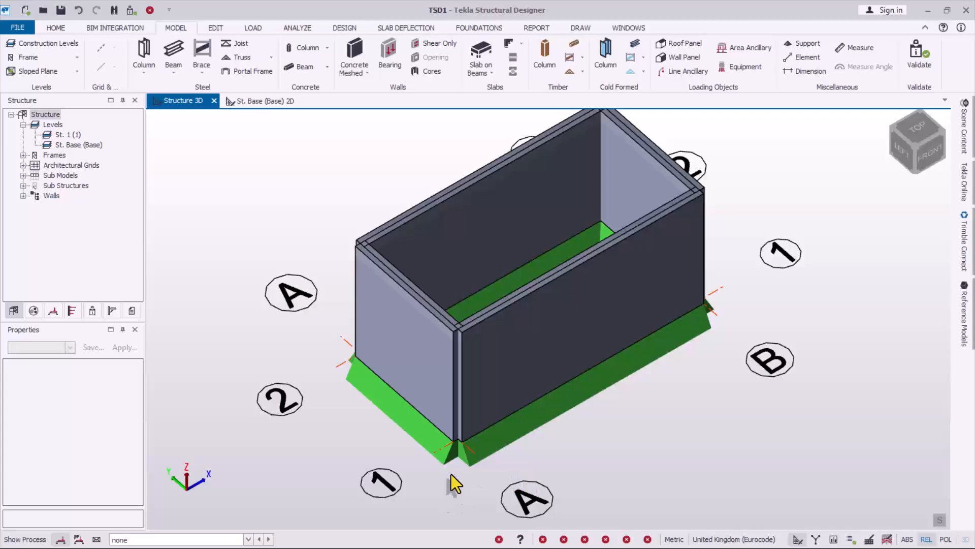
left_click(265, 102)
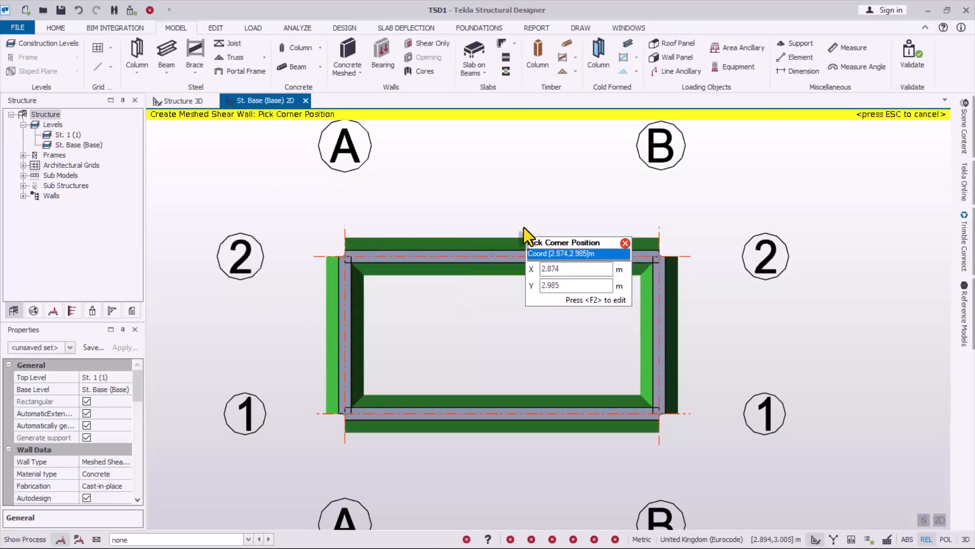
key("Escape")
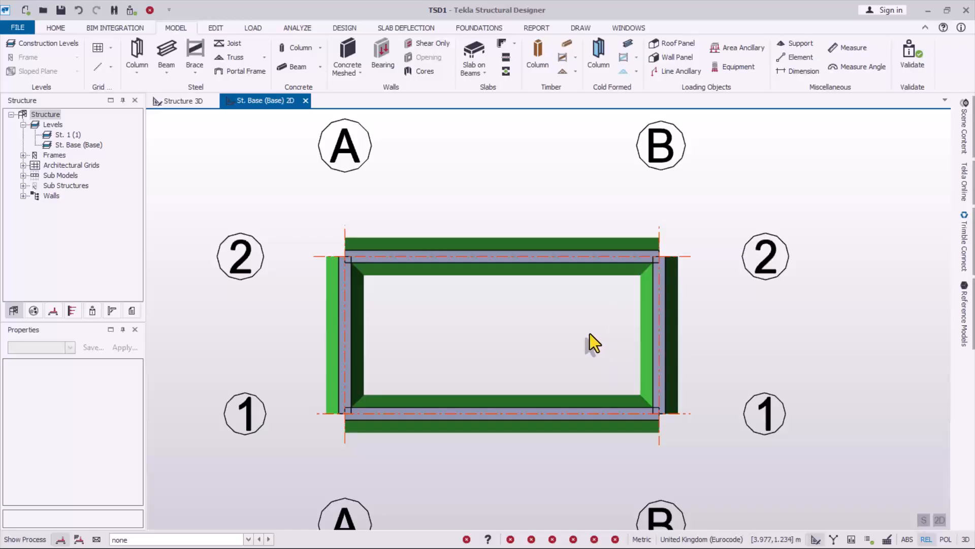
Step: Create an area foundation mat over the rectangle formed by grid intersections B/2, A/2, A/1 and B/1
left_click(489, 29)
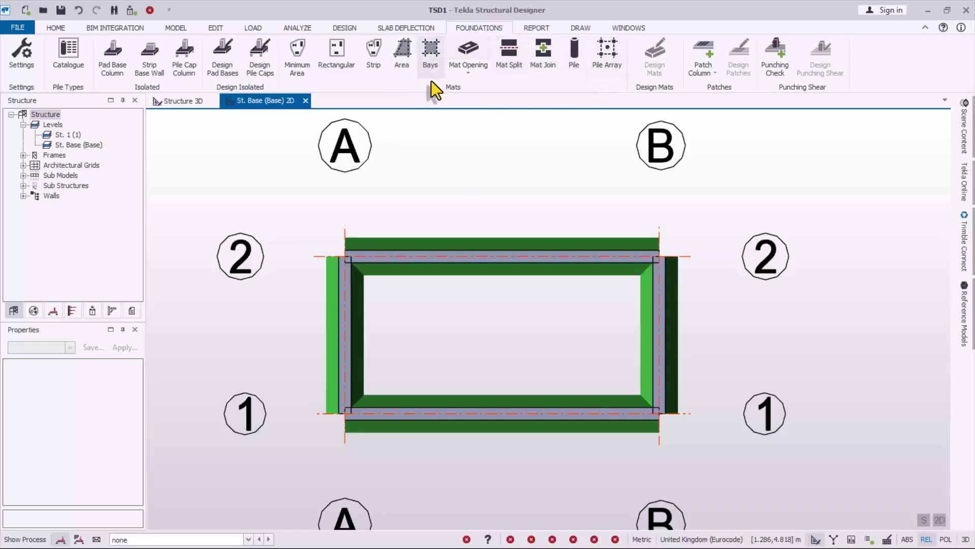
left_click(403, 50)
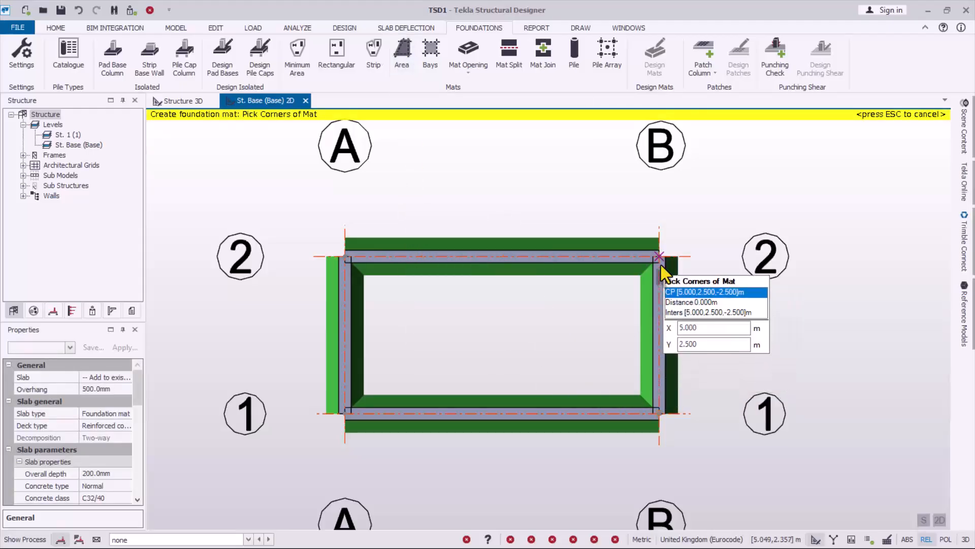
left_click(660, 257)
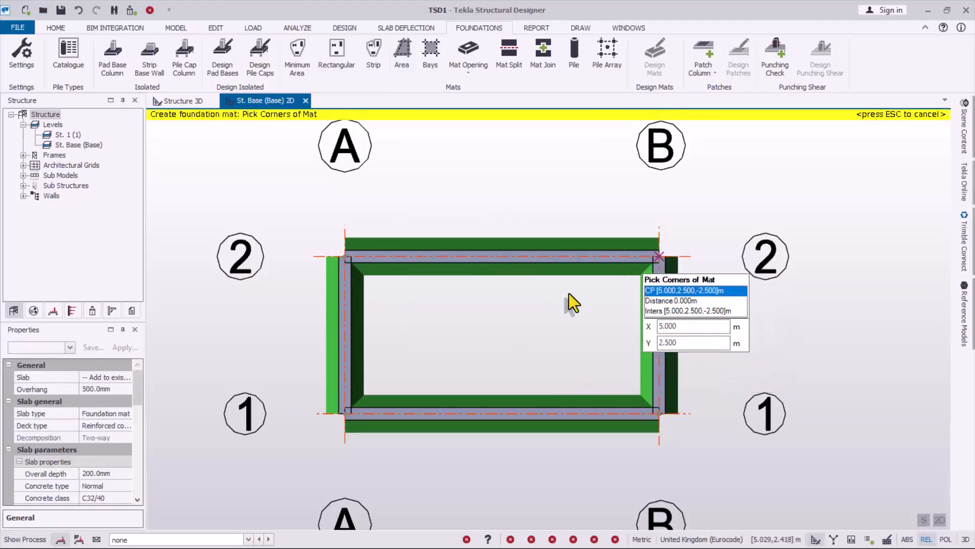
left_click(340, 261)
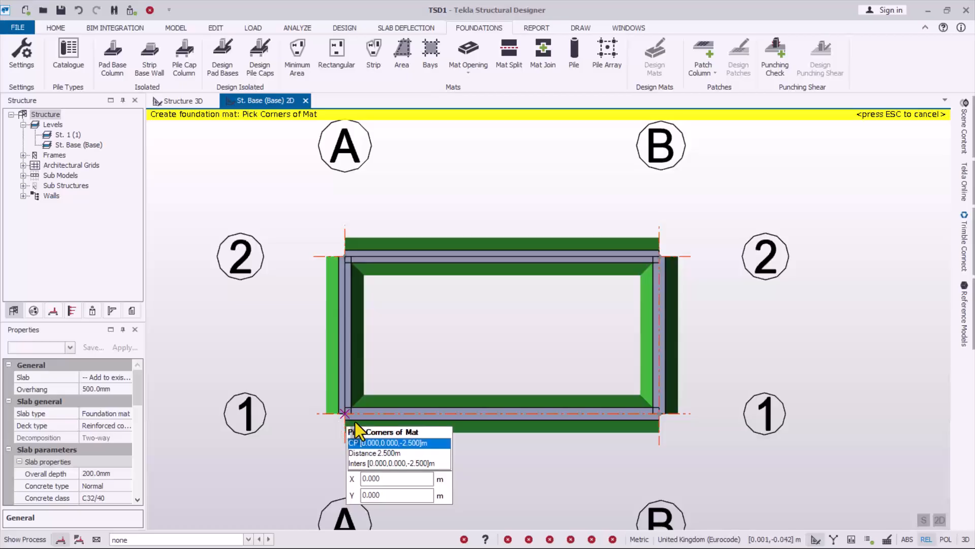
left_click(355, 421)
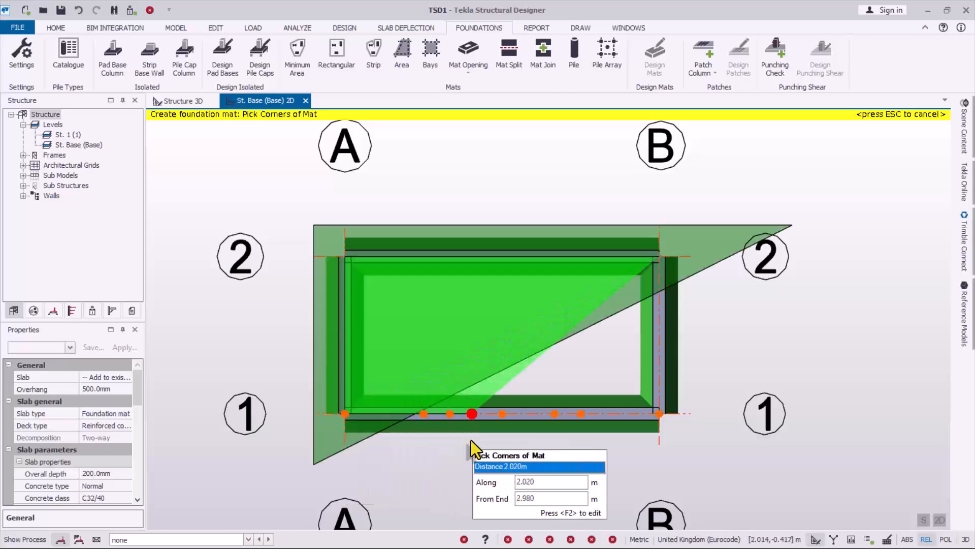
left_click(663, 417)
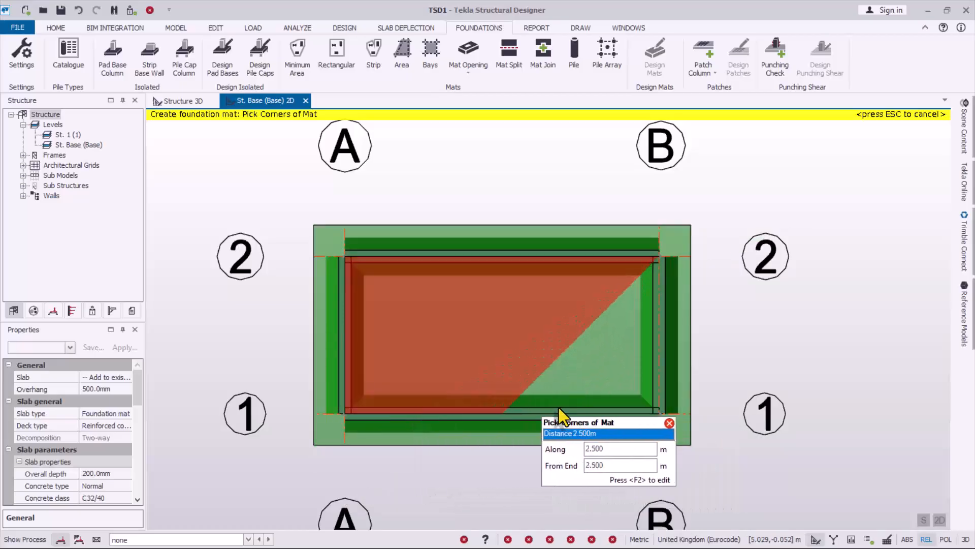
left_click(661, 413)
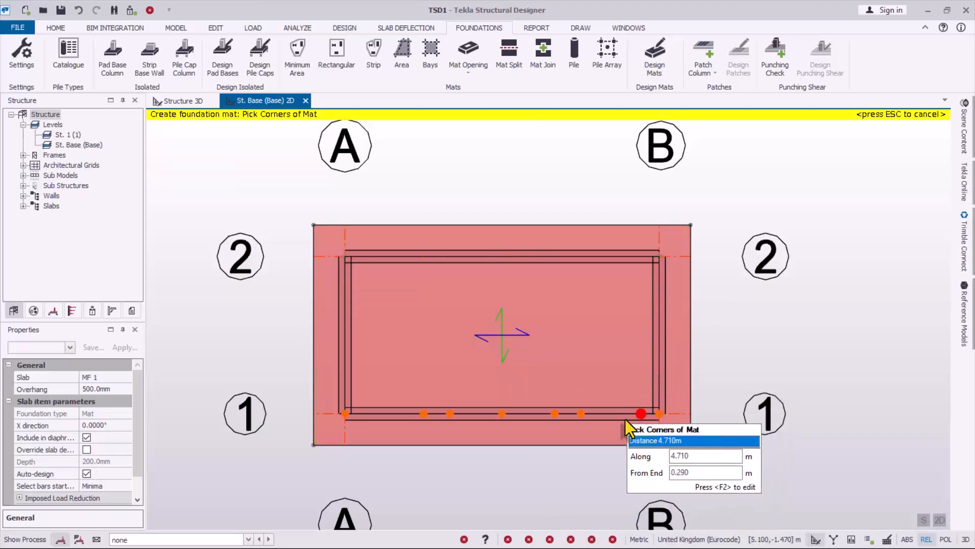
key("Escape")
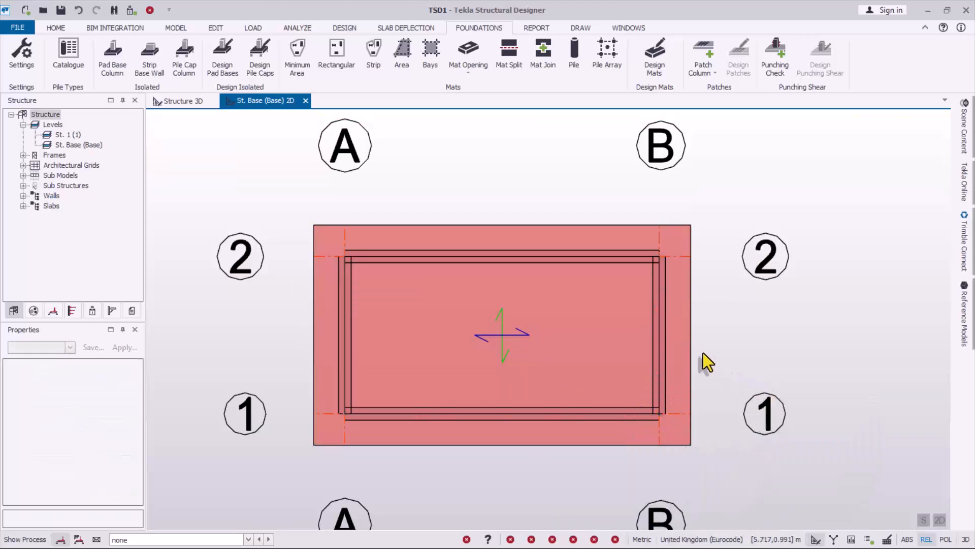
Step: Delete the foundation mat under the pool walls
left_click(684, 288)
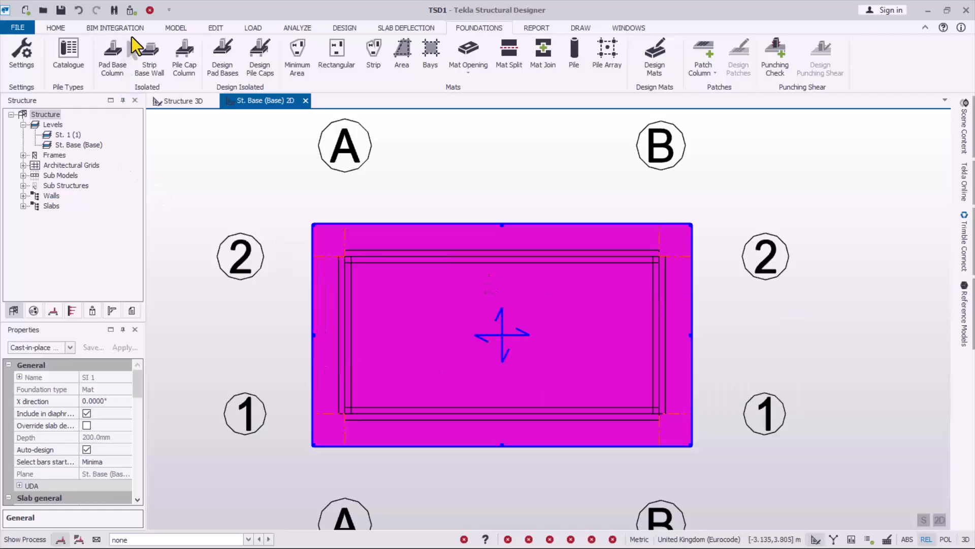
left_click(150, 11)
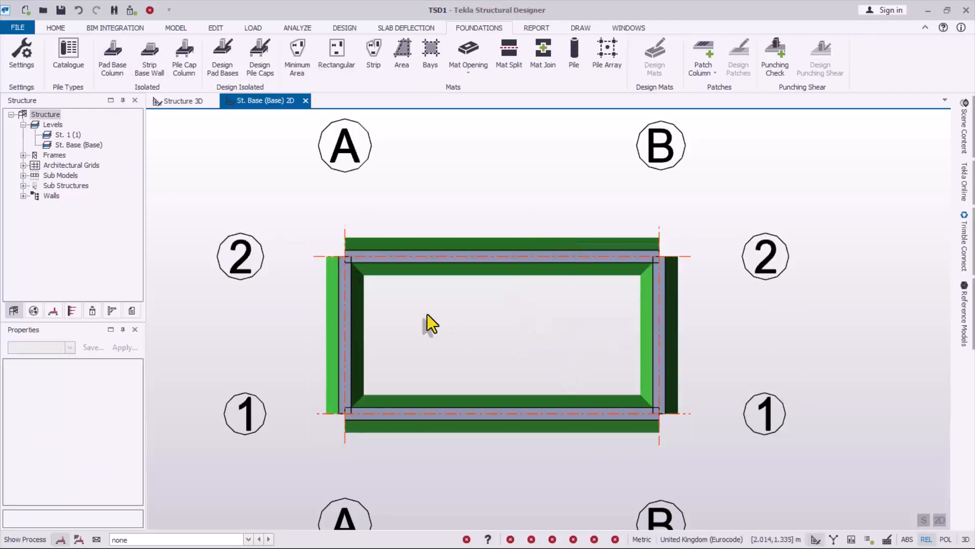
Step: Start a new area foundation mat and set its overall depth to 180 mm and its concrete class to C20/25
left_click(400, 56)
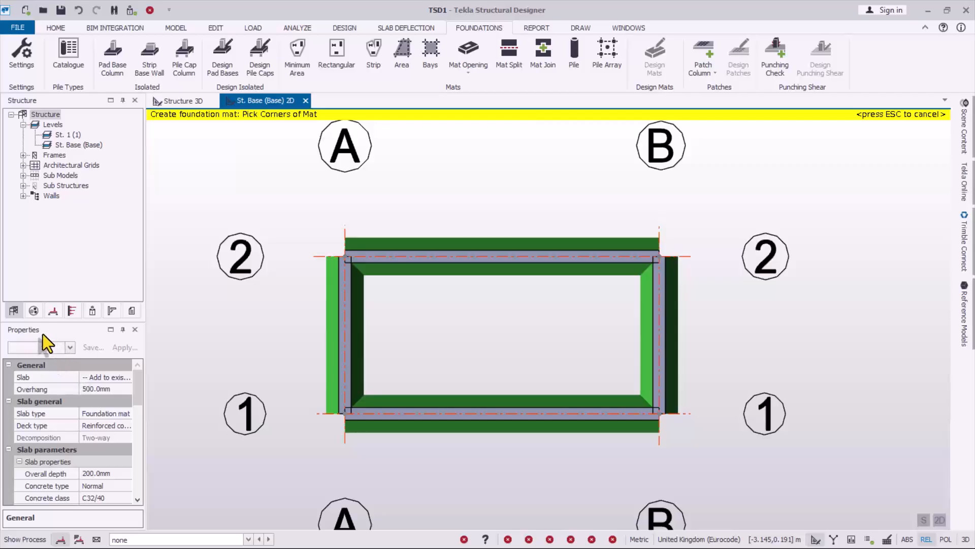
left_click(115, 390)
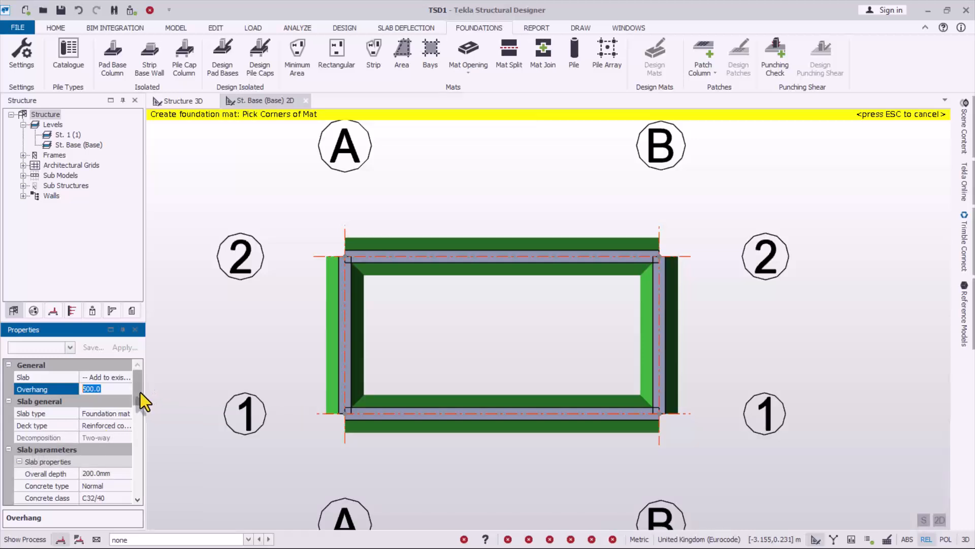
left_click_drag(141, 393, 139, 417)
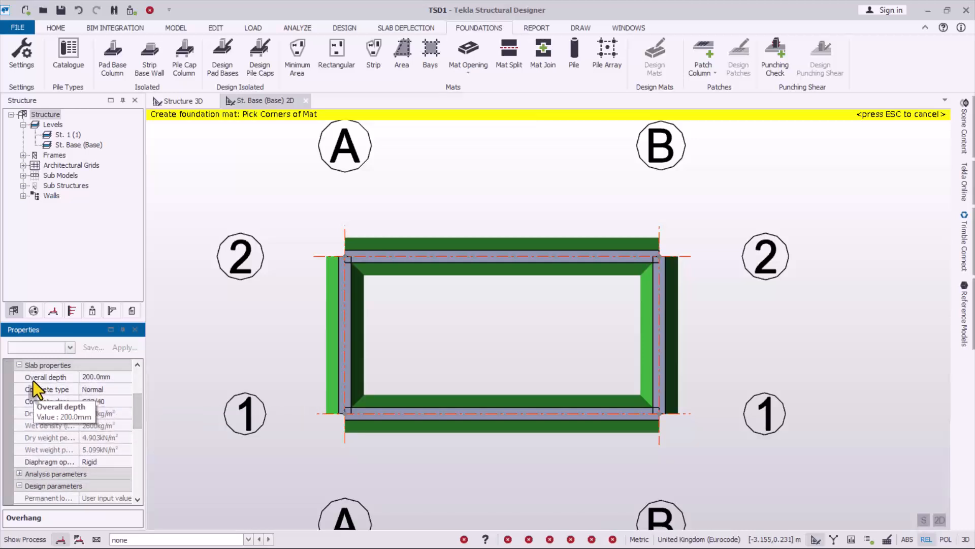
left_click(112, 382)
left_click(112, 382)
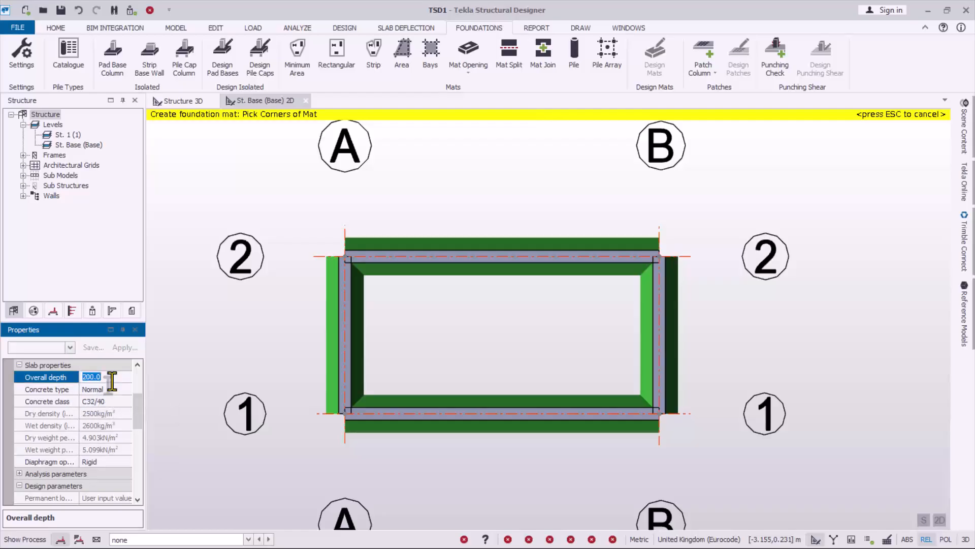
type("180")
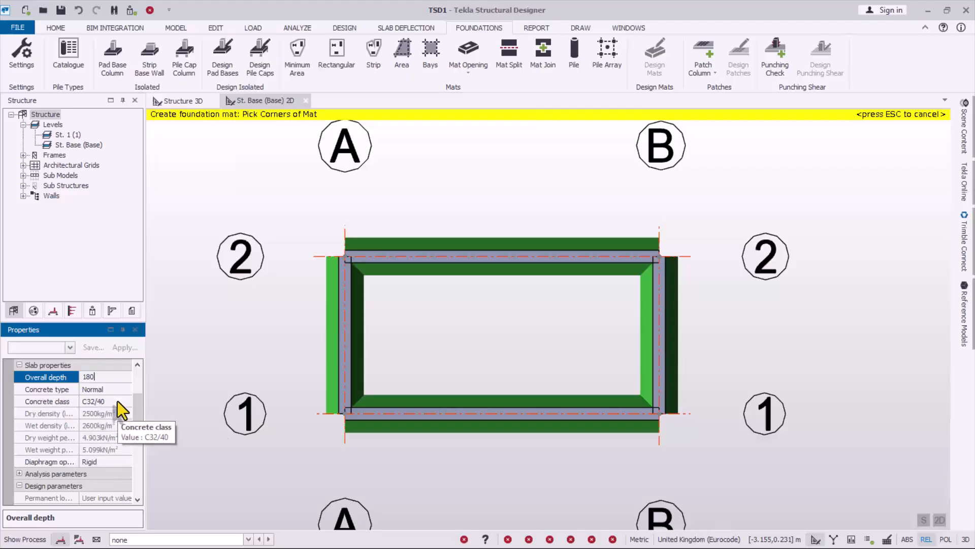
left_click(117, 401)
left_click(124, 402)
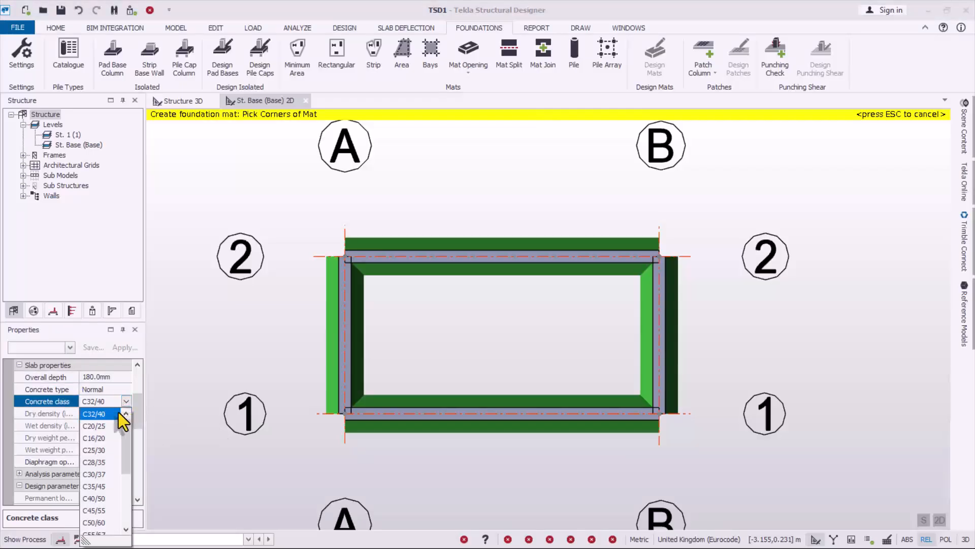
left_click(100, 426)
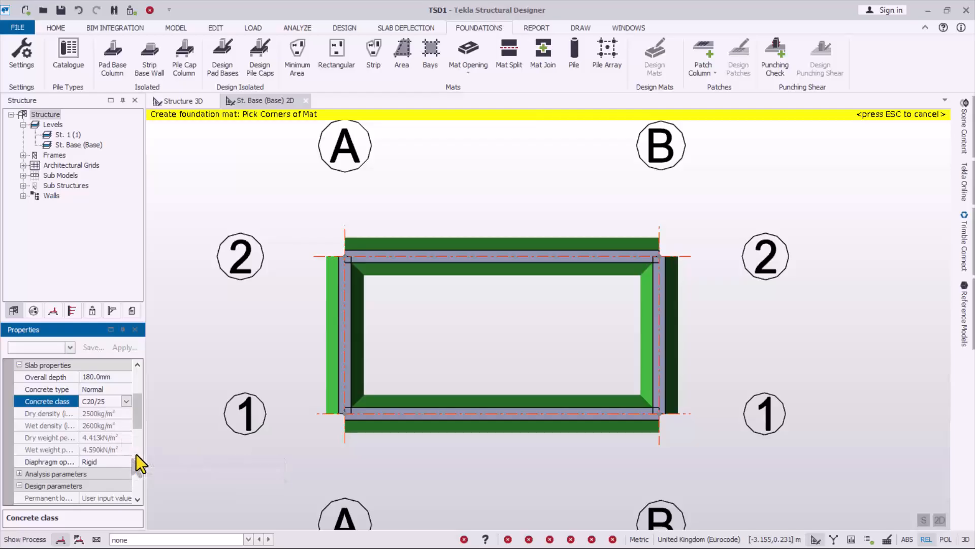
Step: Create the area foundation mat over the rectangle with corners at grid intersections B/2, A/2, A/1 and B/1 and end the command
left_click_drag(140, 418, 142, 447)
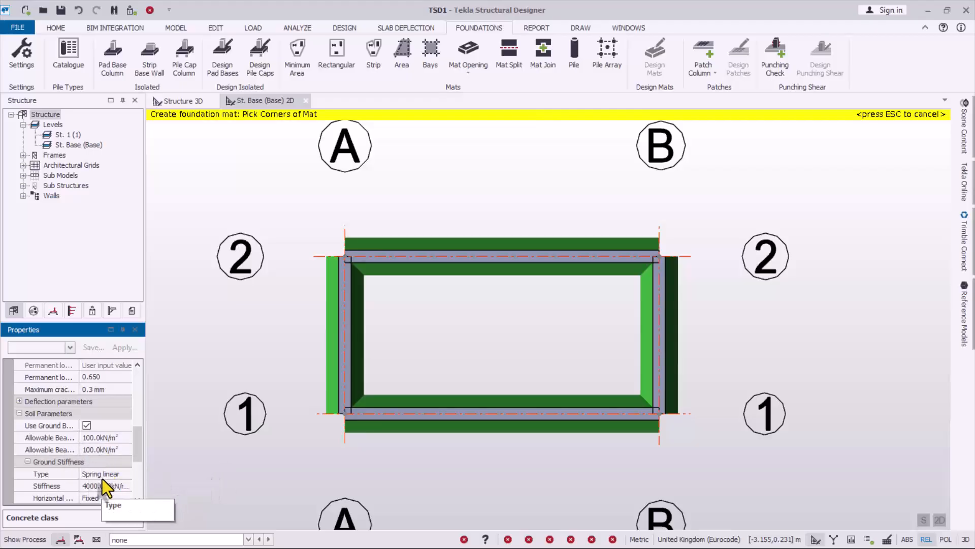
left_click_drag(136, 446, 139, 484)
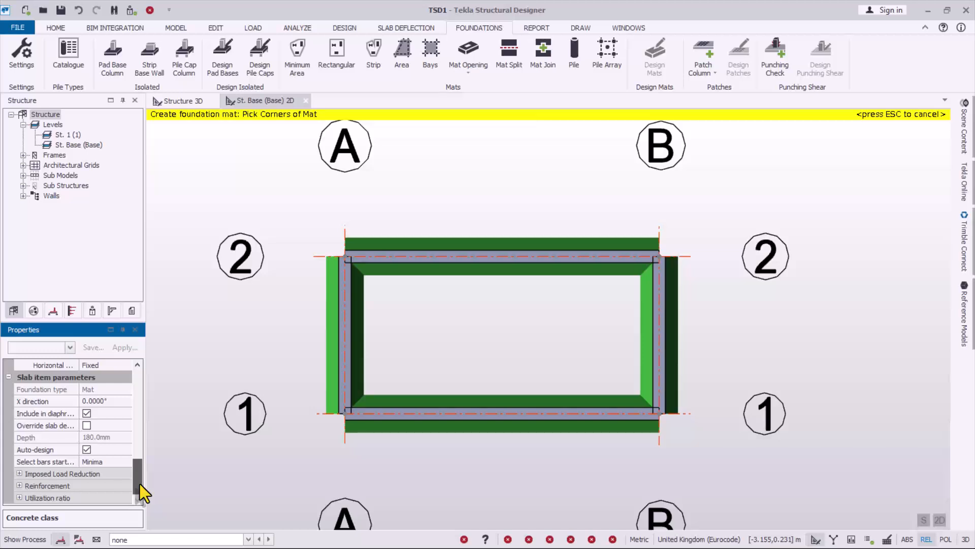
left_click_drag(139, 483, 152, 452)
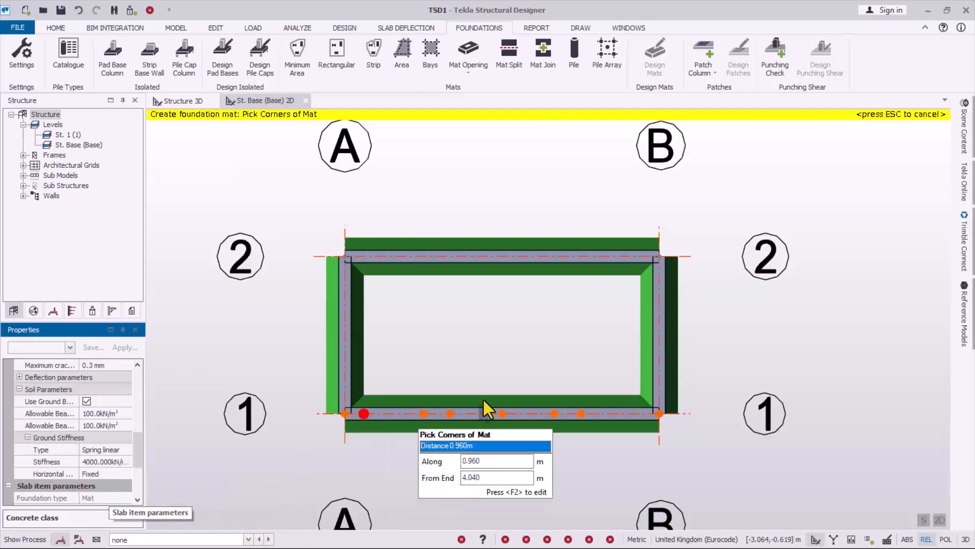
left_click(659, 258)
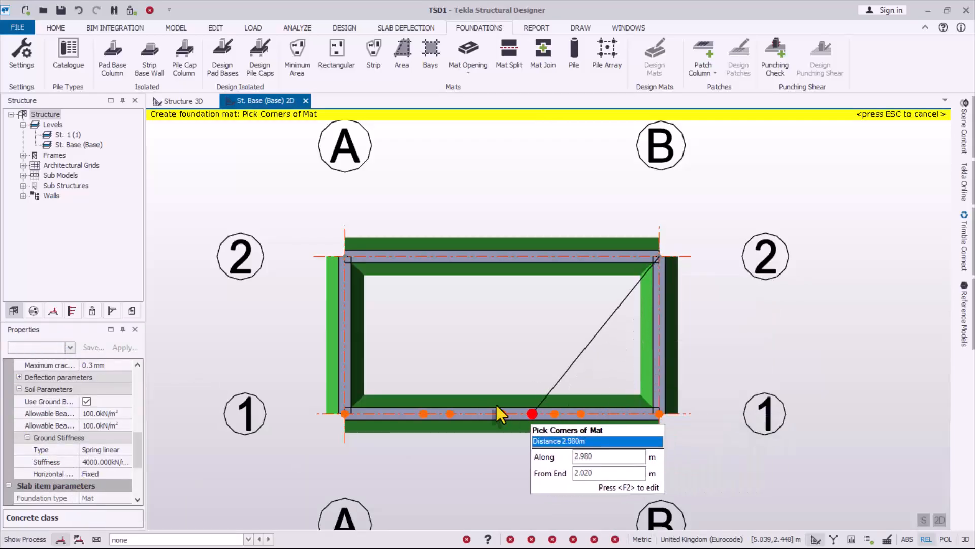
left_click(348, 260)
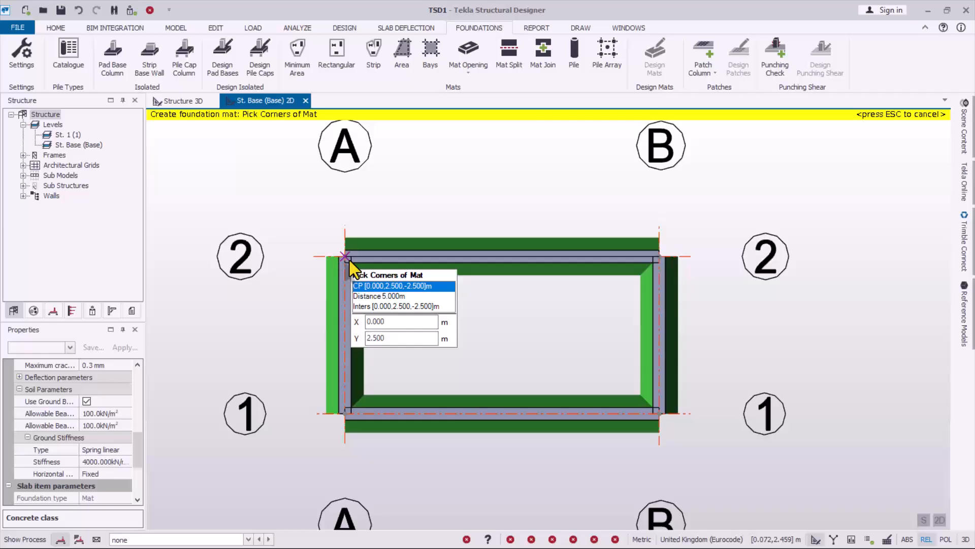
left_click(348, 416)
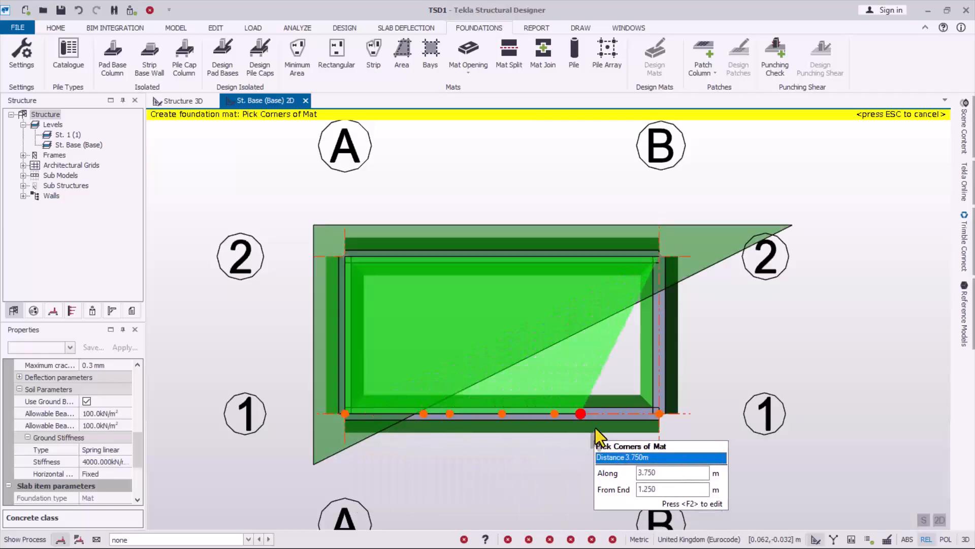
left_click(659, 414)
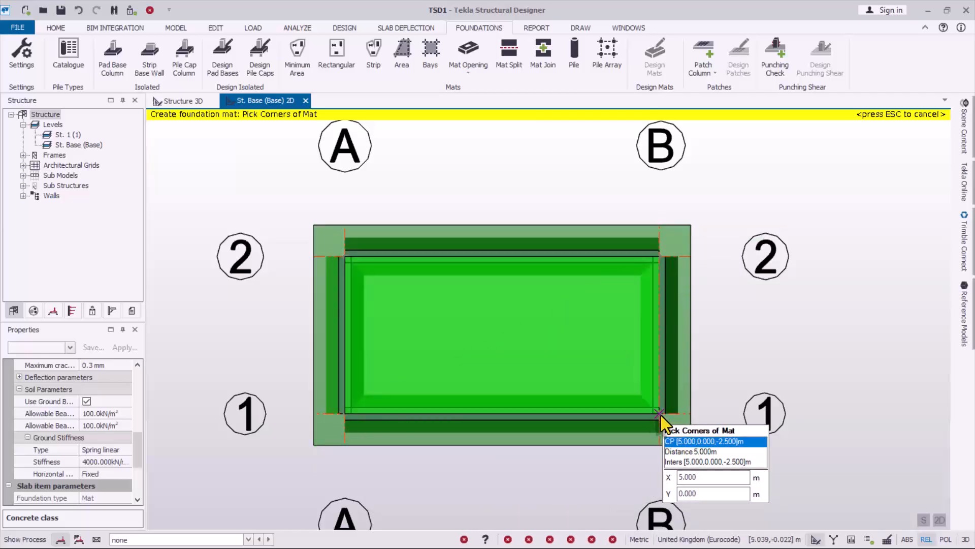
left_click(660, 414)
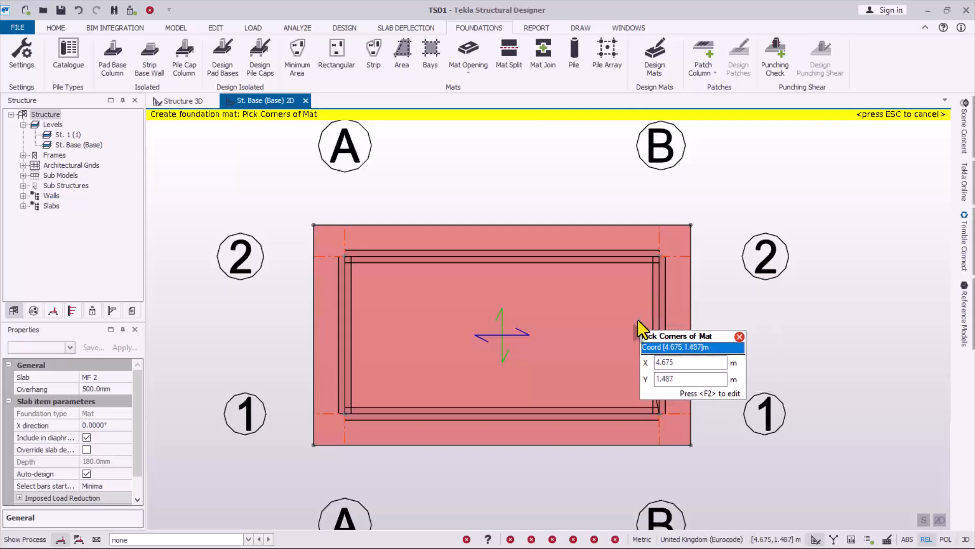
key("Escape")
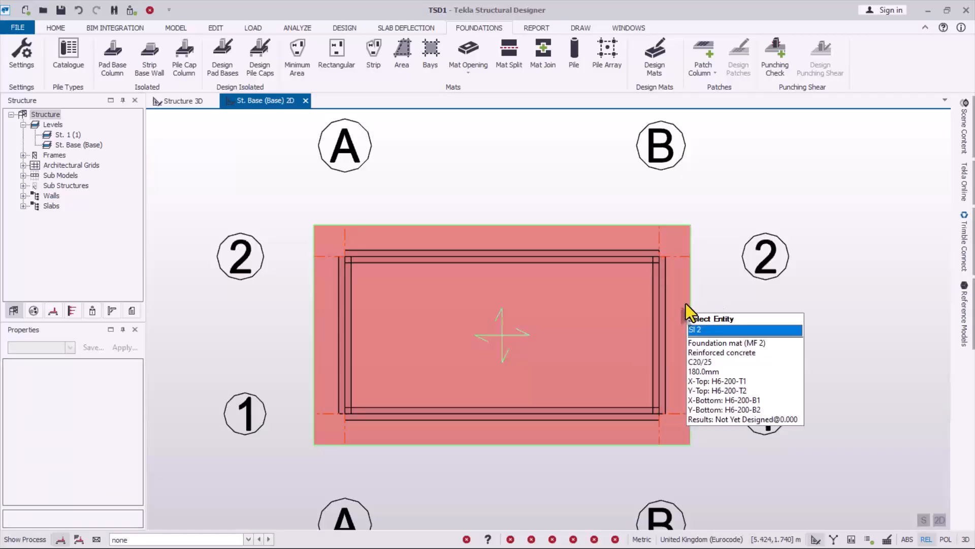
Step: Inspect the pool walls and the foundation mat beneath them in the 3D structure view
left_click(179, 103)
scroll(461, 405, "down", 1)
right_click_drag(591, 422, 643, 377)
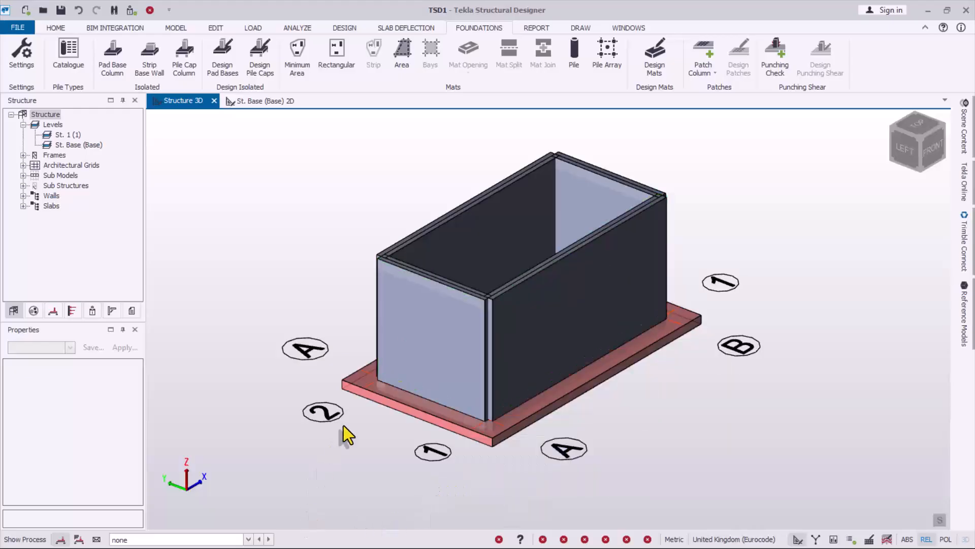
scroll(449, 145, "up", 1)
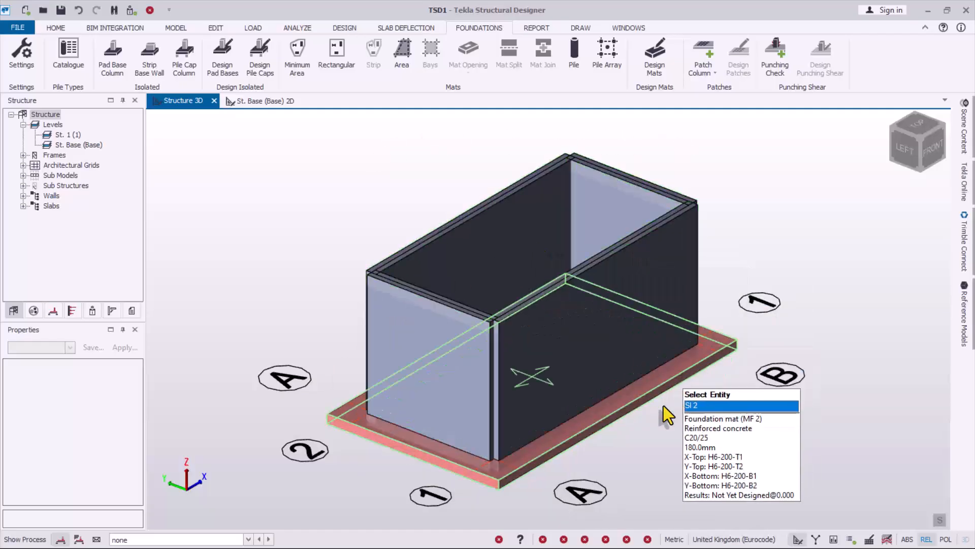
scroll(639, 393, "up", 1)
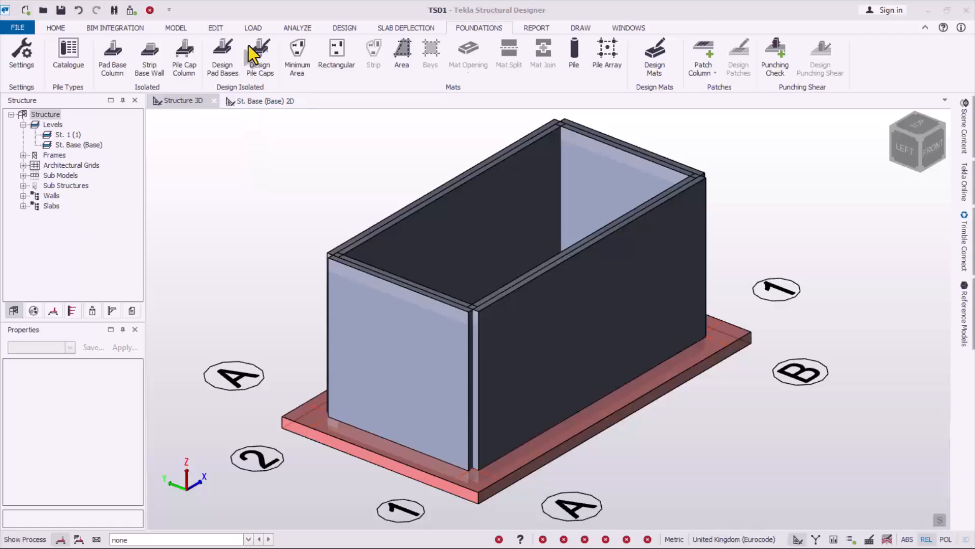
Step: Open the loadcase settings, delete the Services loadcase, and check the Dead and Imposed loadcases
left_click(253, 28)
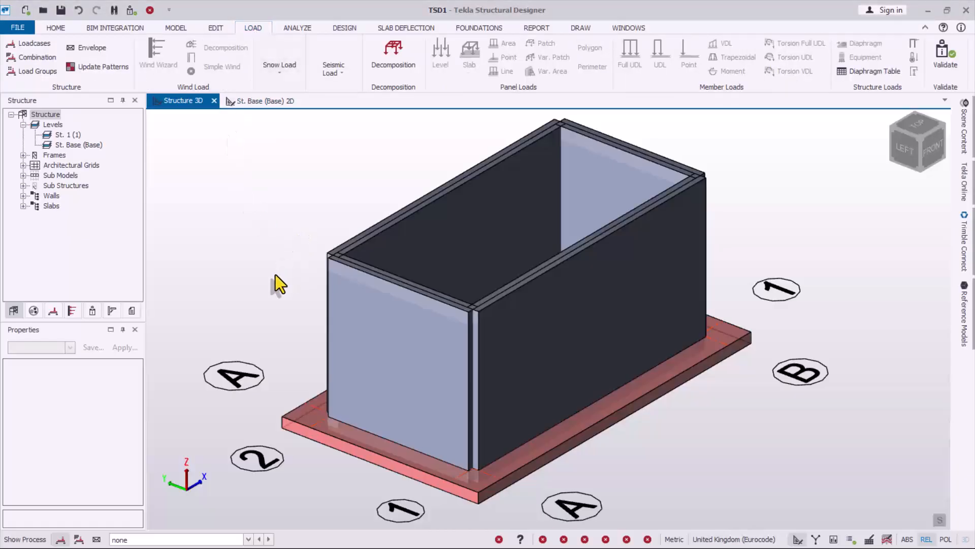
left_click(41, 45)
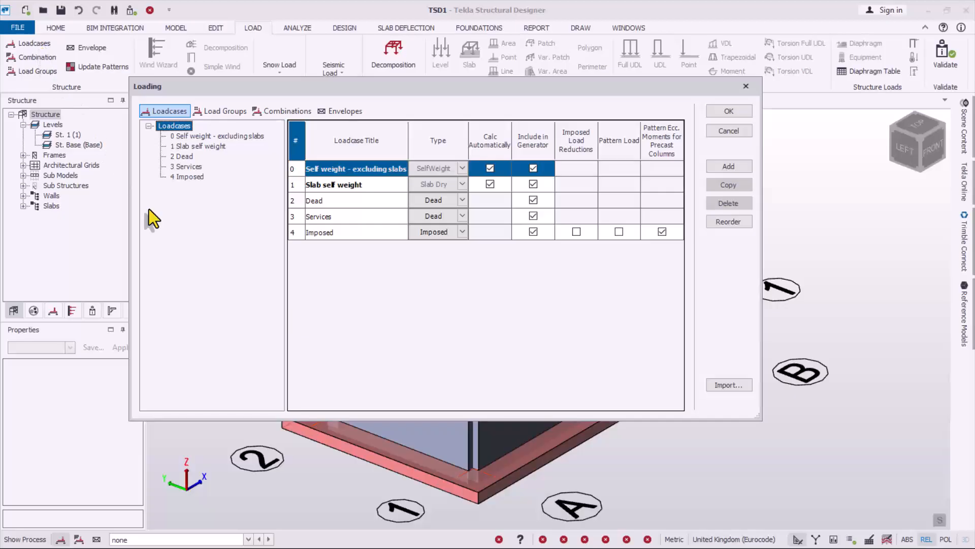
left_click_drag(449, 87, 517, 88)
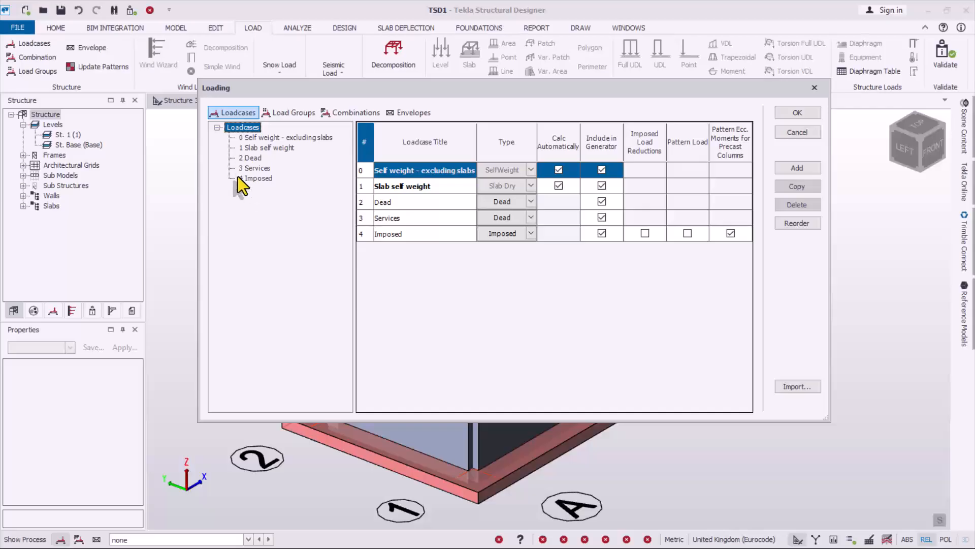
left_click(259, 170)
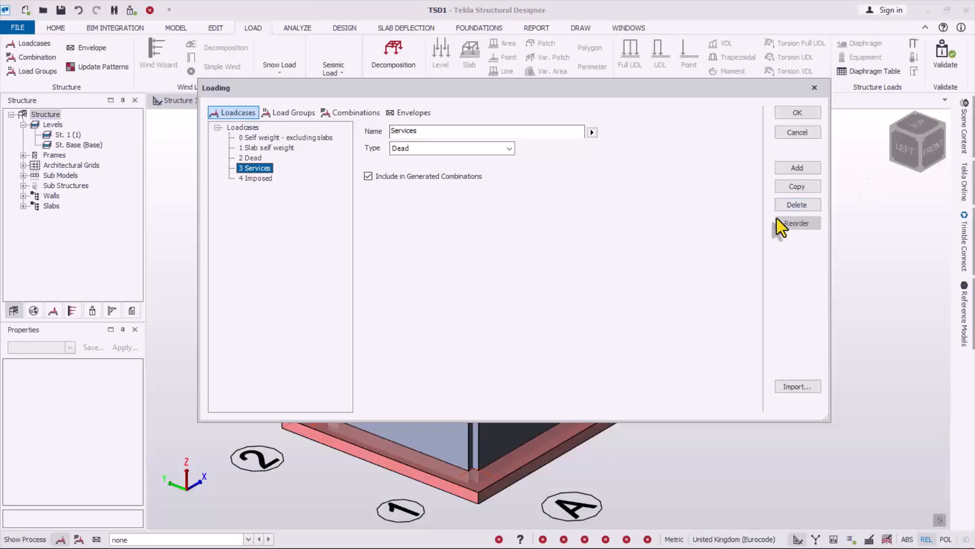
left_click(793, 206)
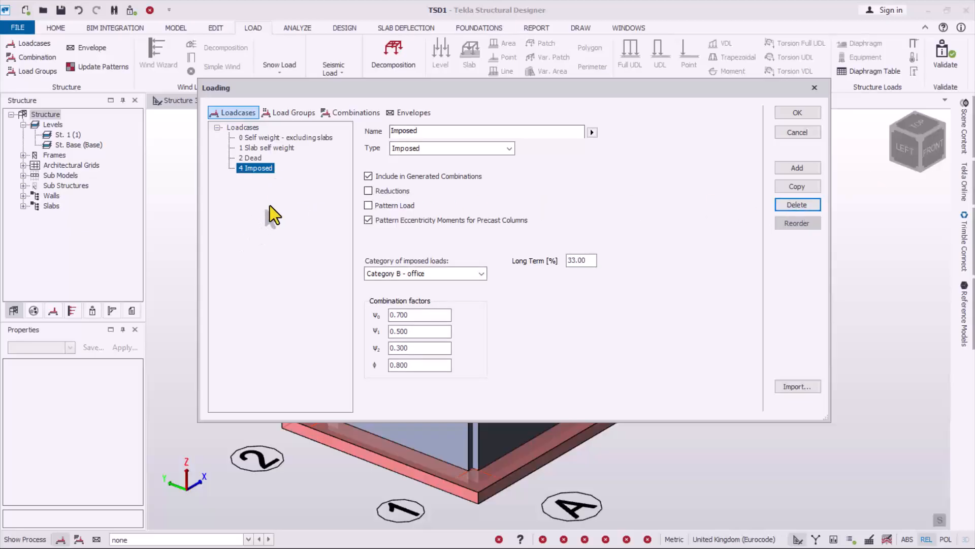
left_click(254, 158)
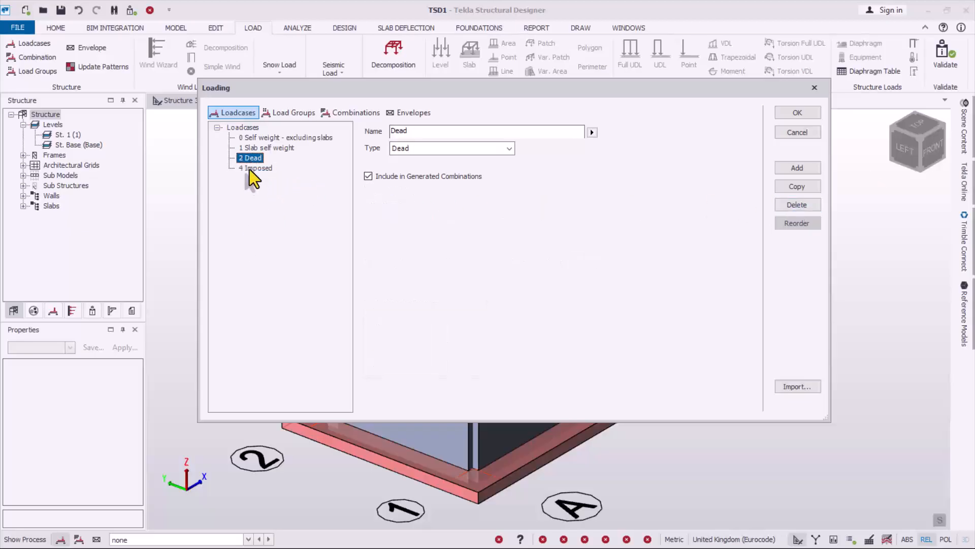
left_click(249, 170)
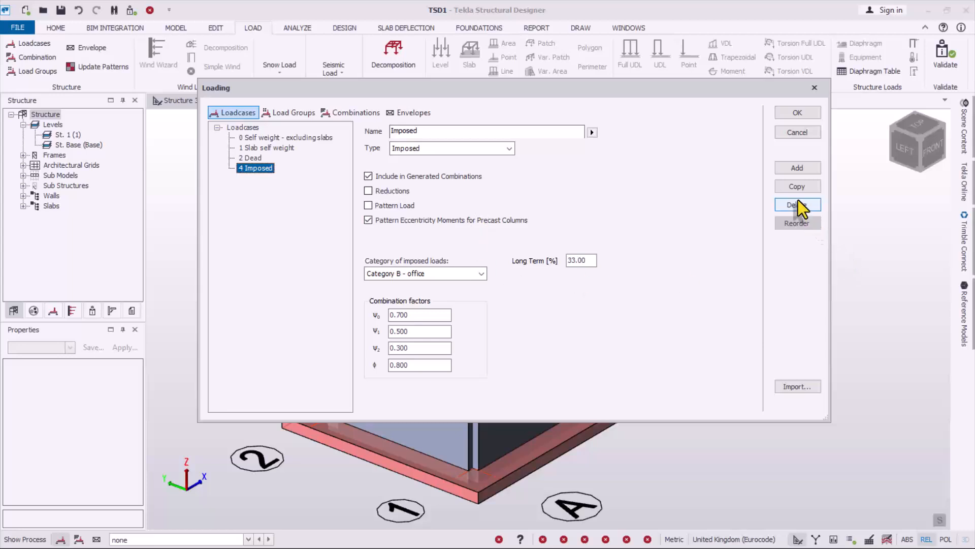
Step: Add a loadcase named Soil Pressure with the type Dead
left_click(798, 170)
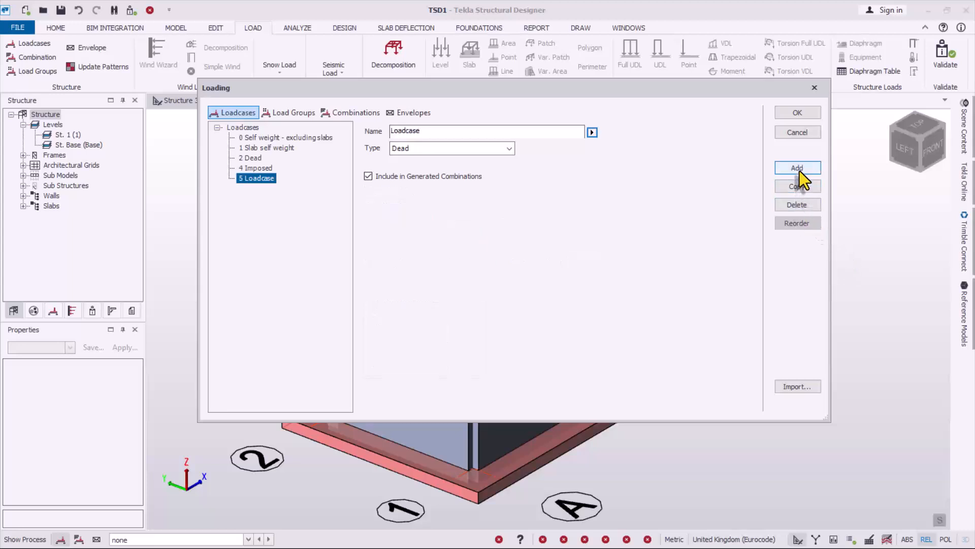
double_click(433, 131)
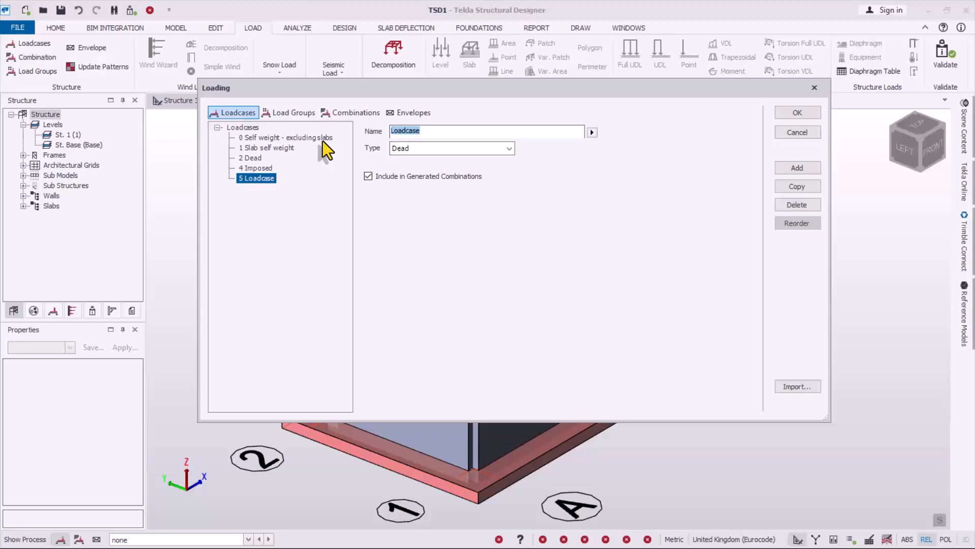
type("Sol")
key("BackSpace")
key("BackSpace")
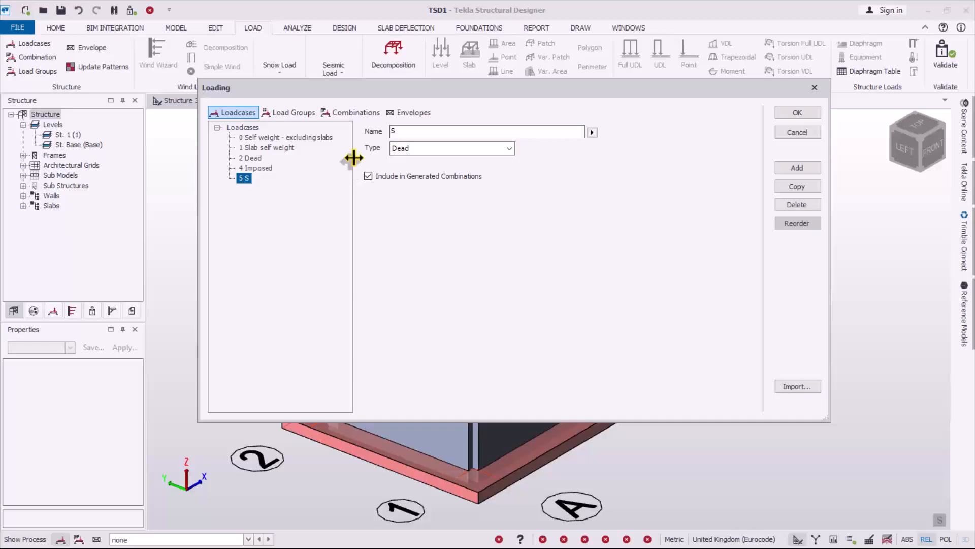
type("oil")
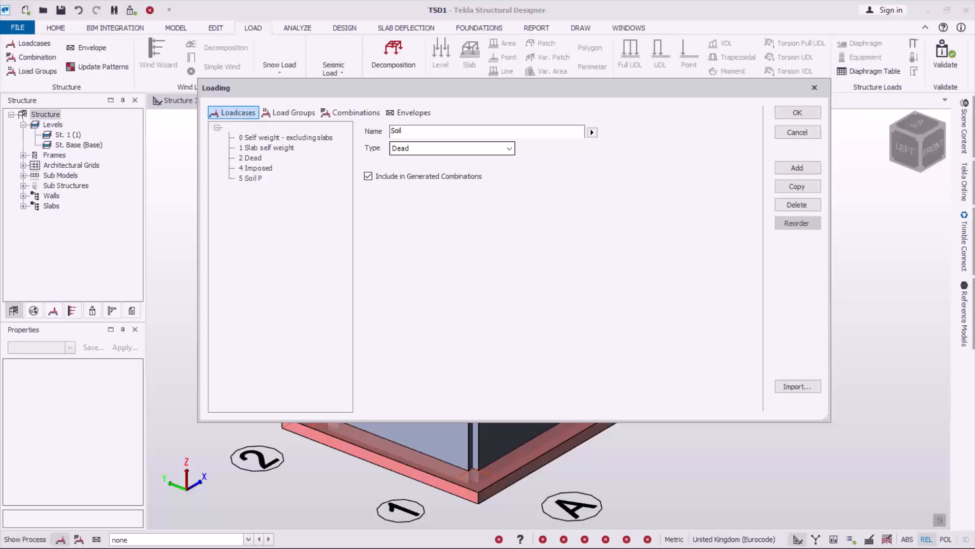
type(" Press")
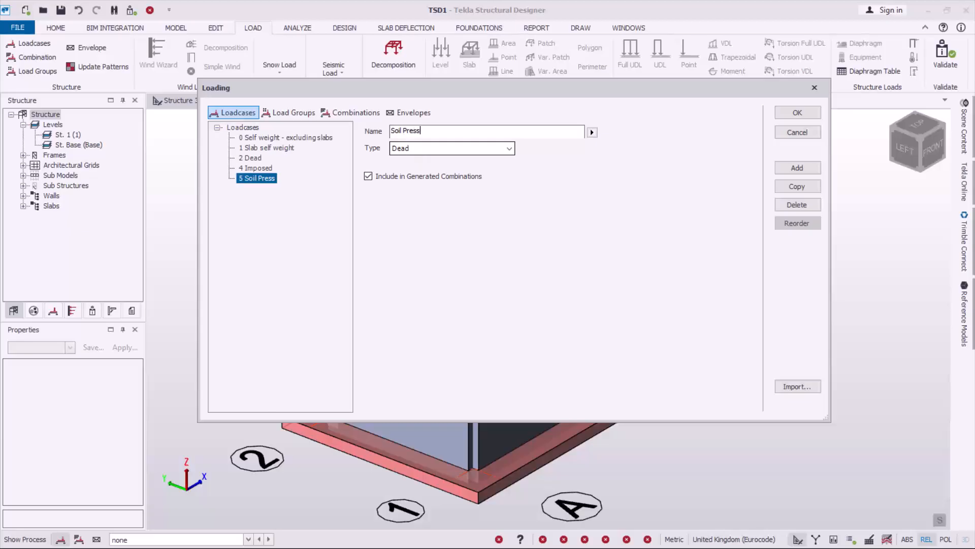
type("ure")
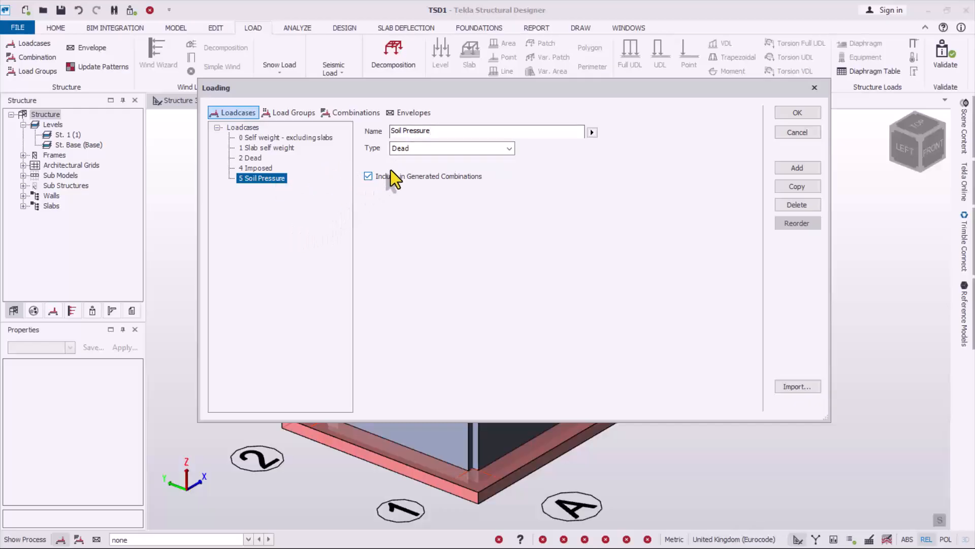
left_click(477, 148)
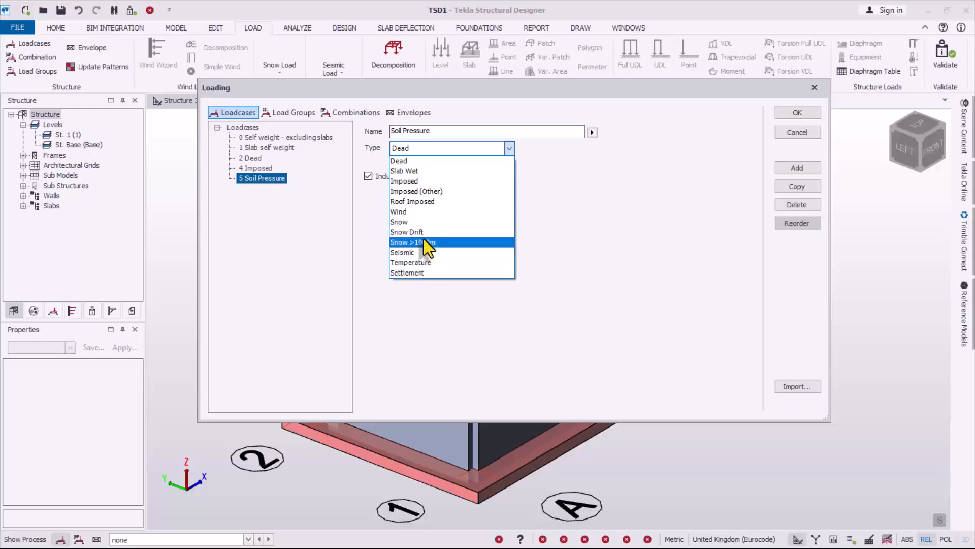
left_click(394, 162)
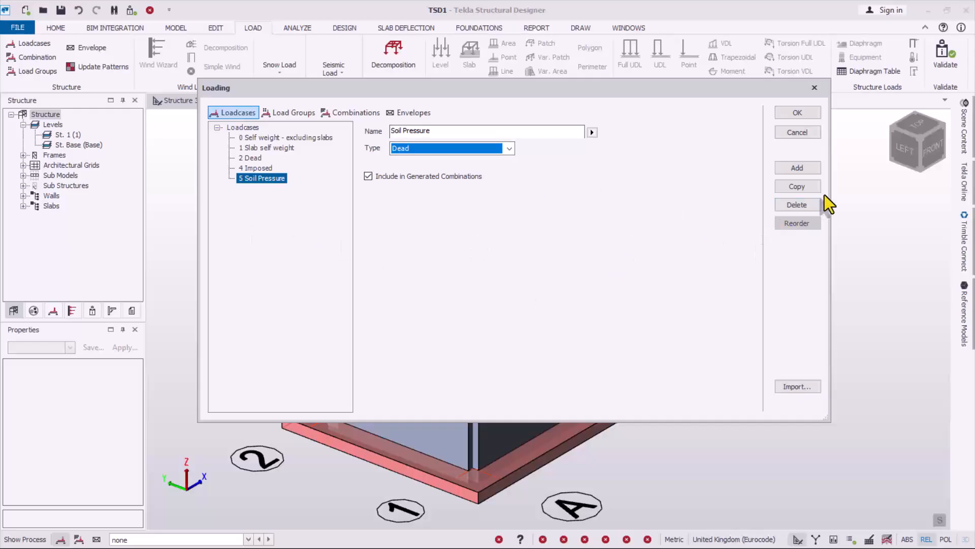
Step: Add a loadcase named Hydrostatic with the type Imposed (Other)
left_click(803, 169)
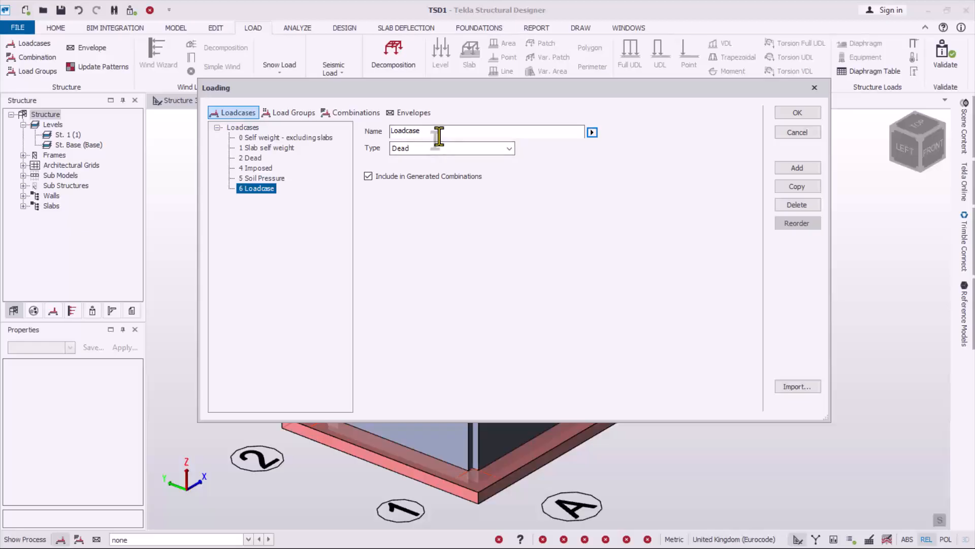
left_click_drag(436, 132, 341, 142)
type("H")
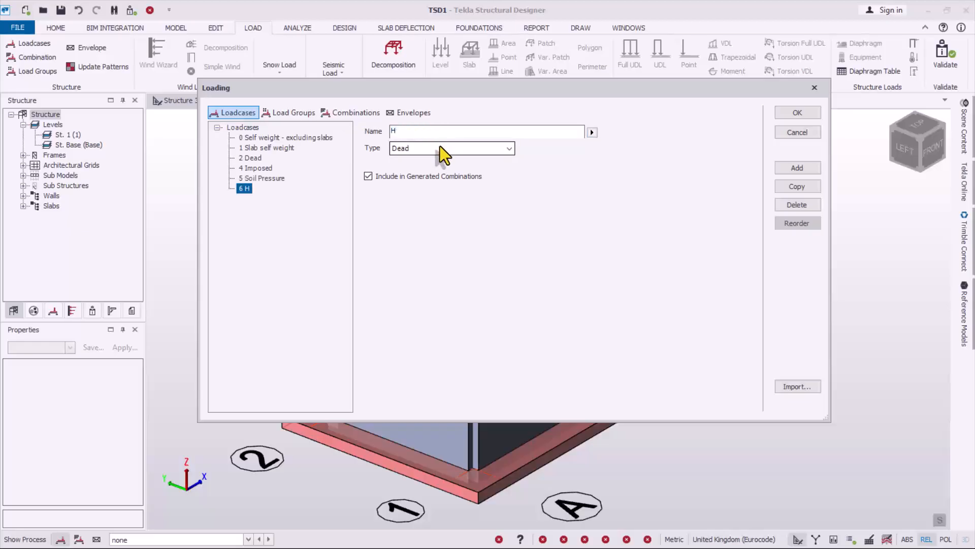
type("ydrostatic")
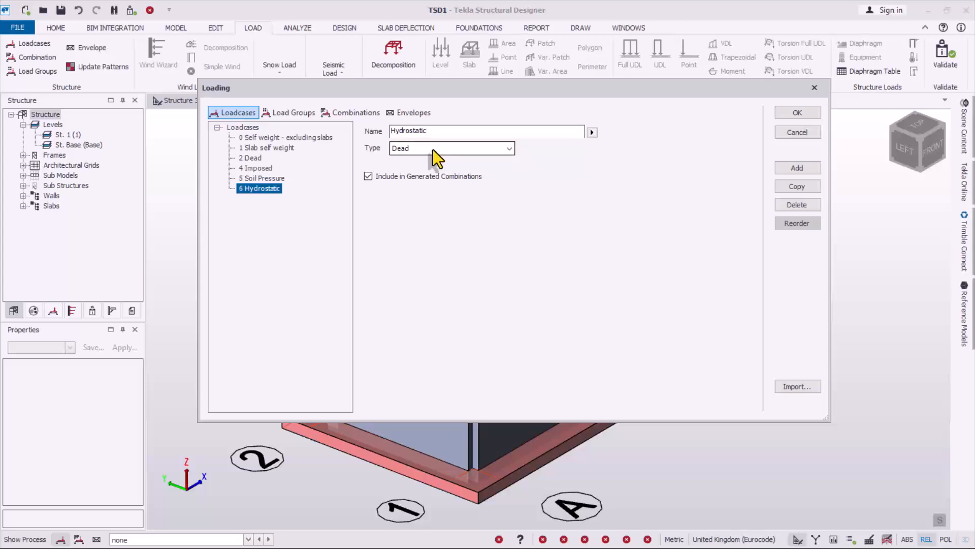
left_click(497, 150)
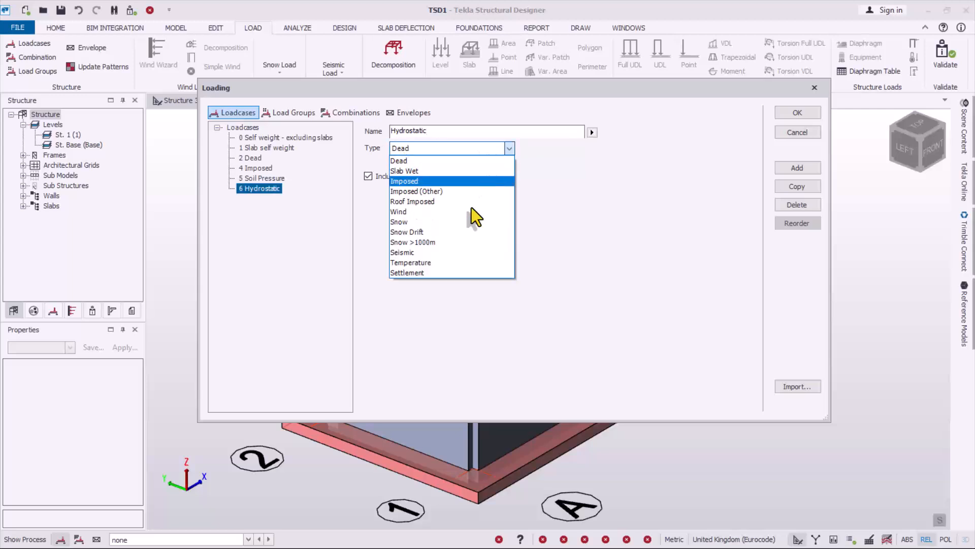
left_click(422, 191)
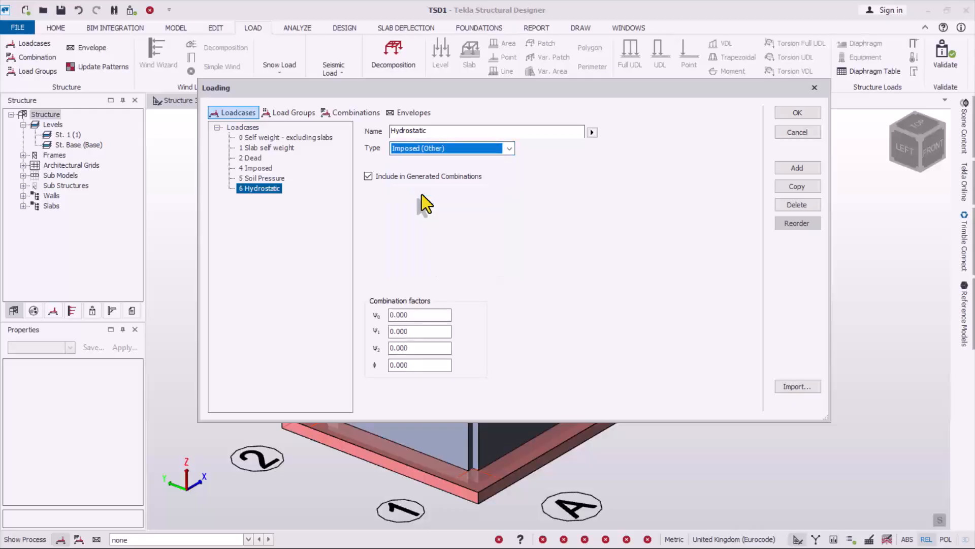
Step: Set the Hydrostatic loadcase's combination factors ψ0 to 0.5 and ψ1 to 0.7
double_click(403, 315)
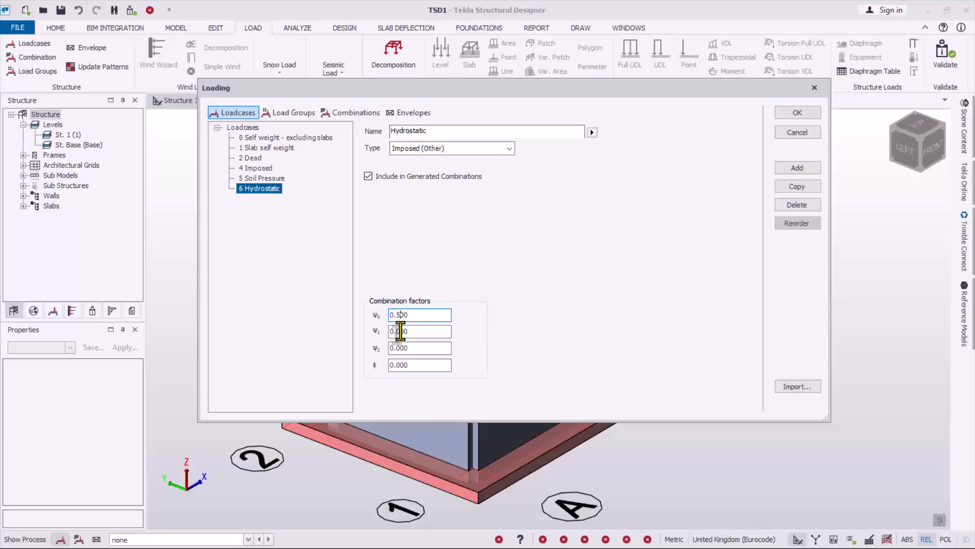
left_click(398, 332)
type("7")
Step: Turn off pattern eccentricity moments for precast columns in the Imposed loadcase and accept the loading settings
left_click(257, 170)
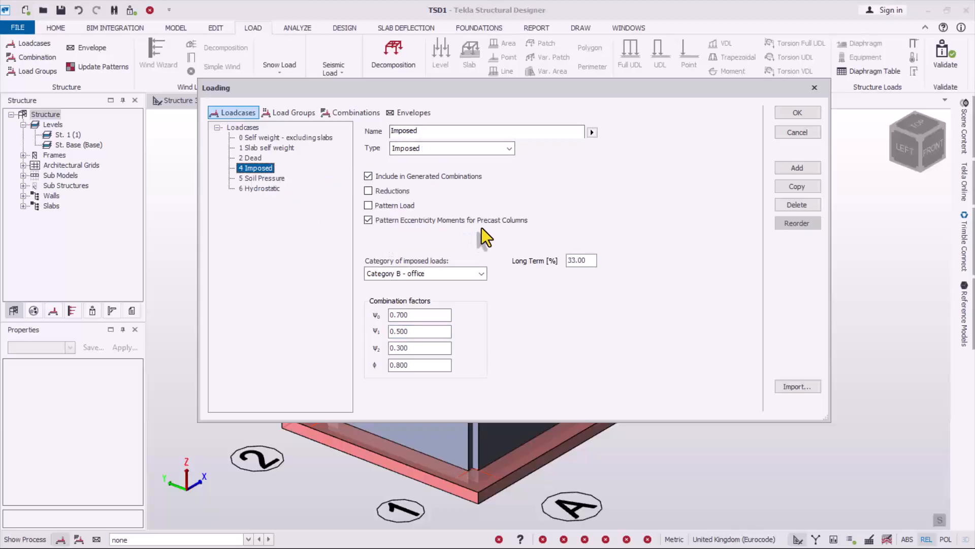
left_click(368, 220)
left_click(806, 114)
mouse_move(422, 426)
scroll(374, 362, "down", 2)
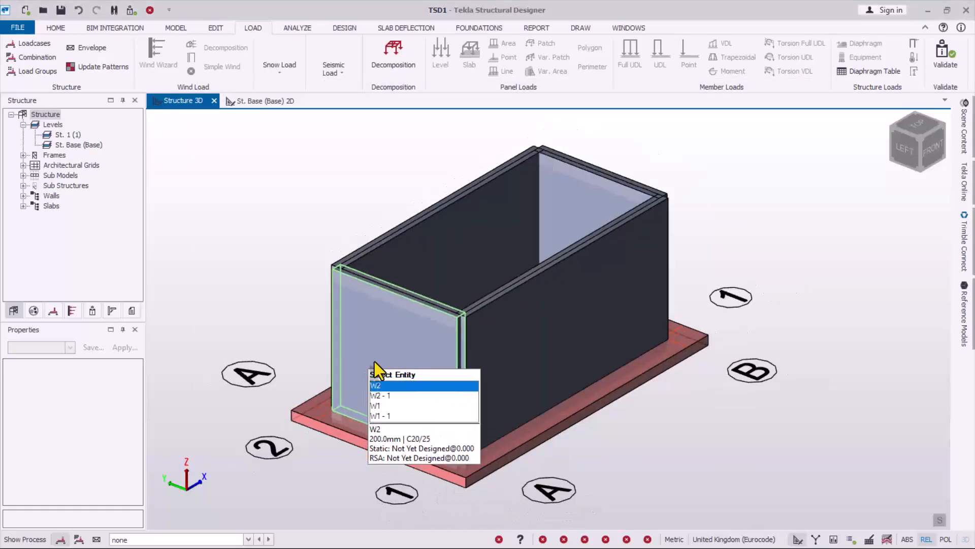
Step: Apply a 5.000 kN/m² Global Z slab load to the base mat in the Dead loadcase
scroll(526, 379, "up", 2)
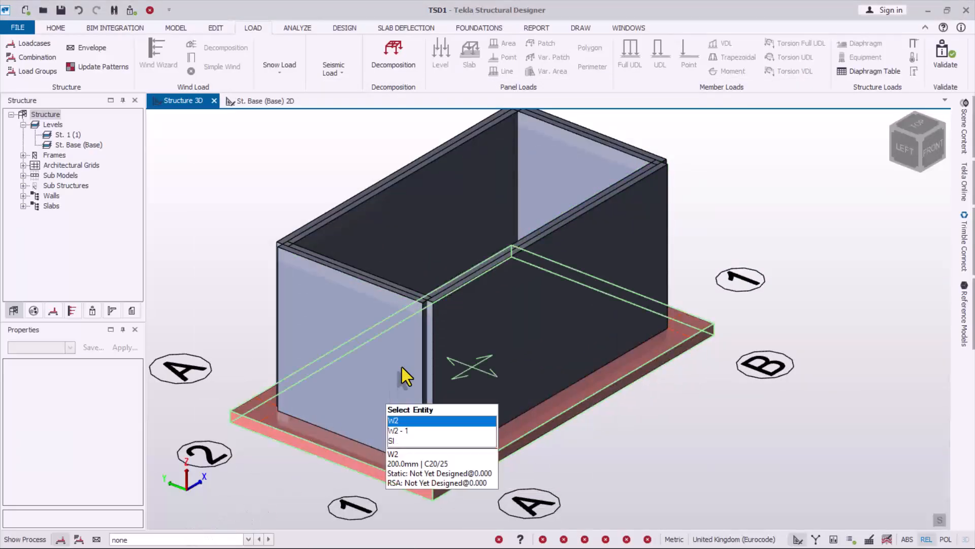
mouse_move(511, 291)
scroll(559, 365, "down", 1)
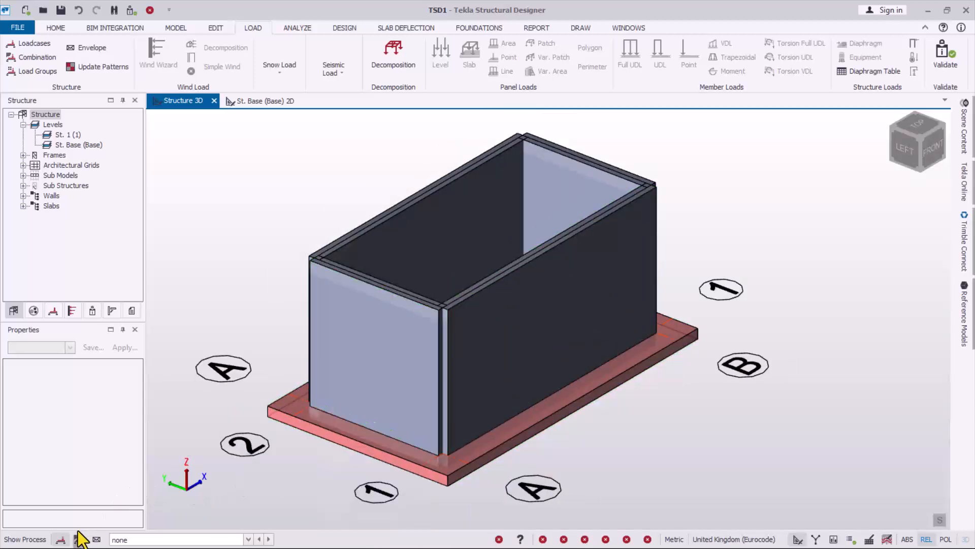
left_click(129, 540)
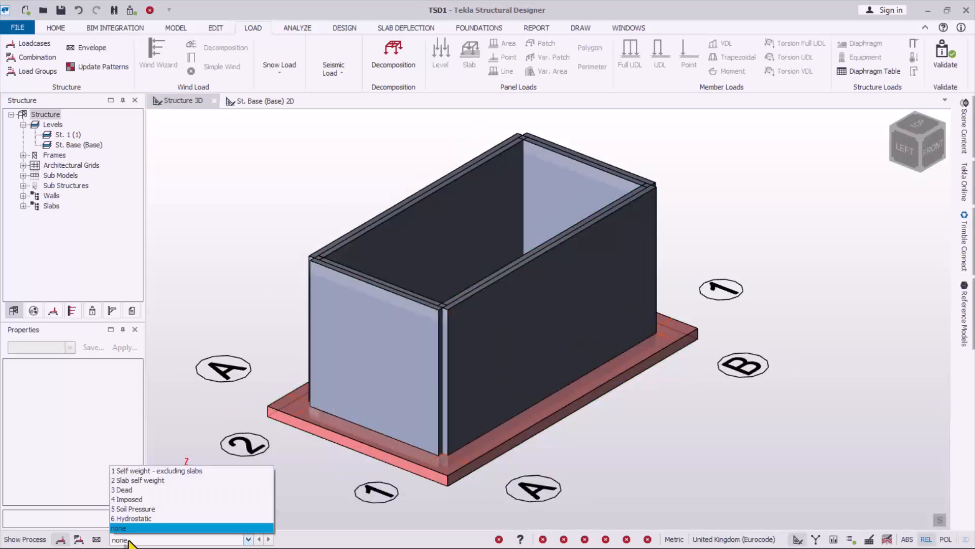
left_click(128, 491)
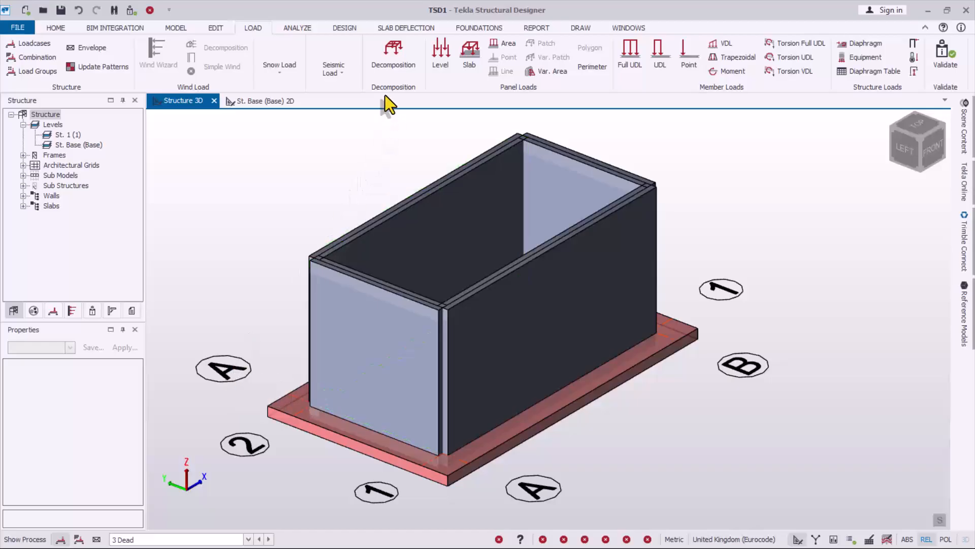
left_click(471, 59)
left_click(471, 51)
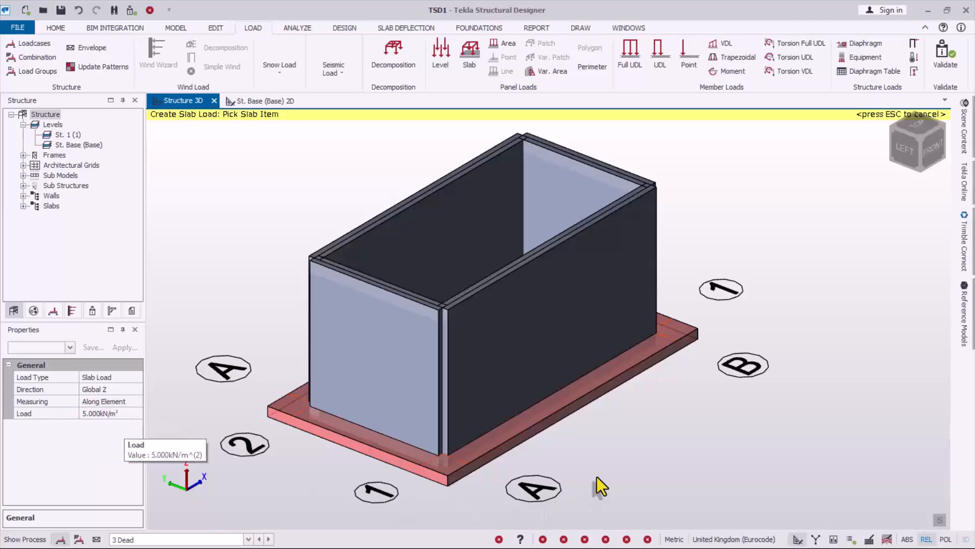
left_click(505, 446)
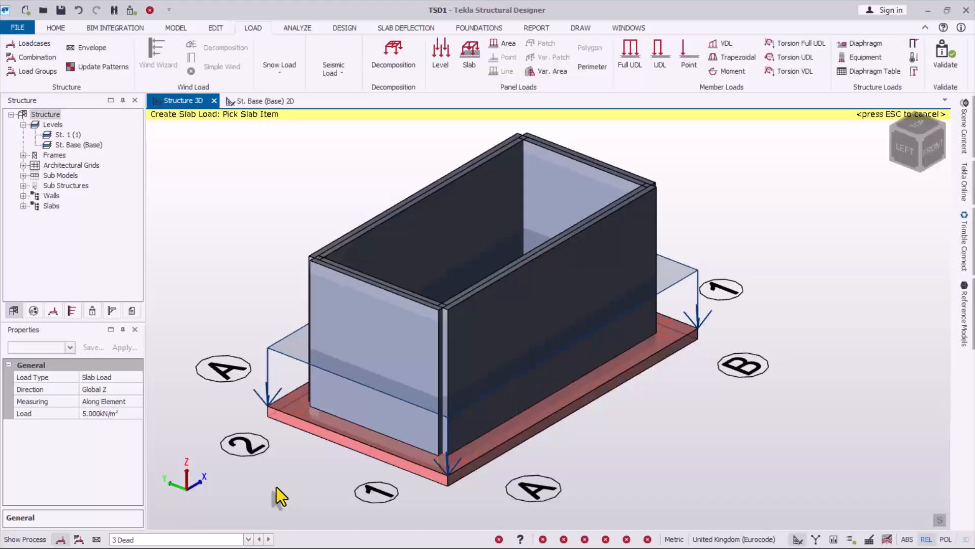
Step: Apply a 2.000 kN/m² slab load to the base mat in the Imposed loadcase
left_click(183, 540)
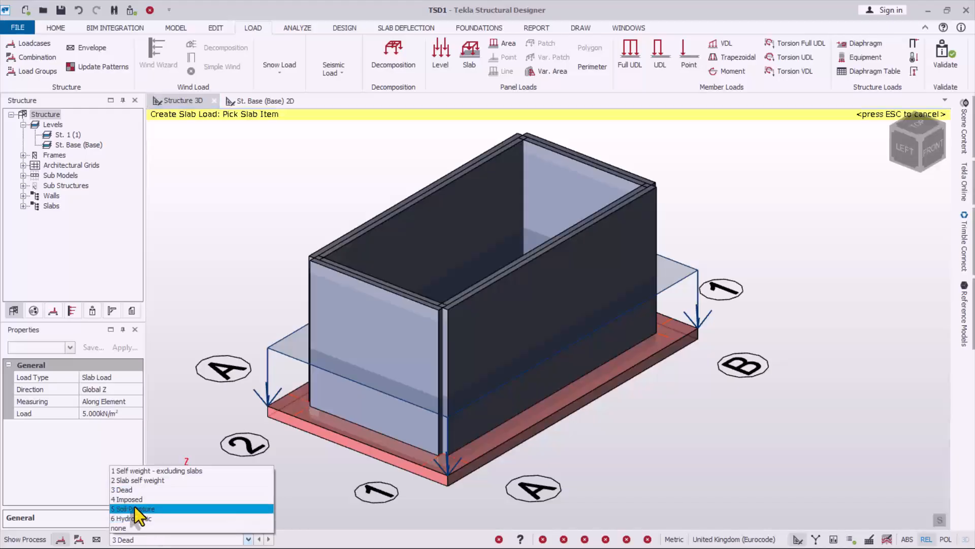
left_click(132, 500)
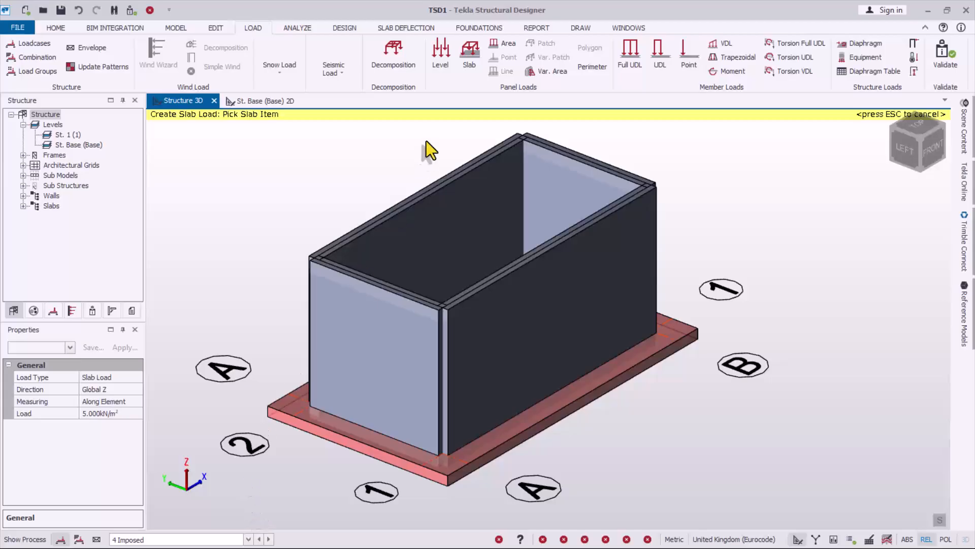
left_click(468, 64)
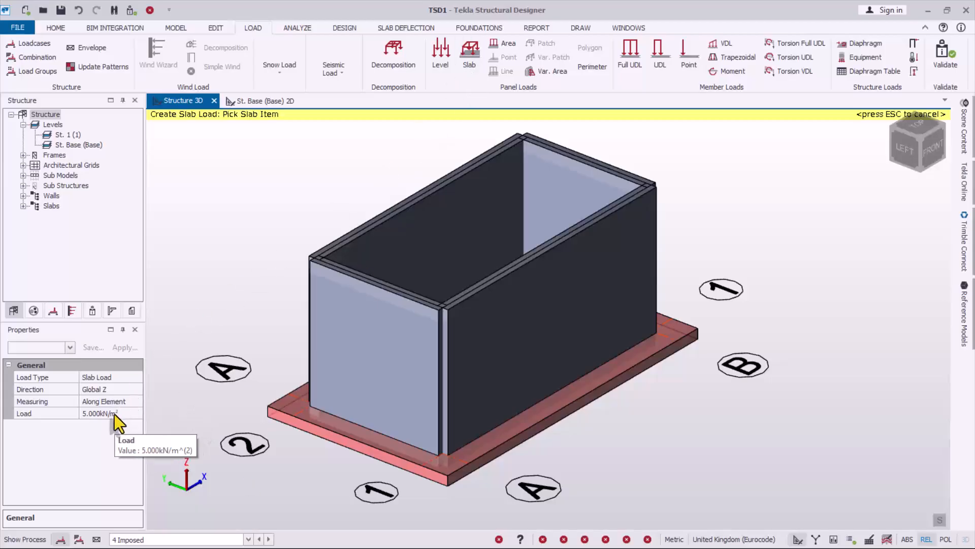
left_click(87, 414)
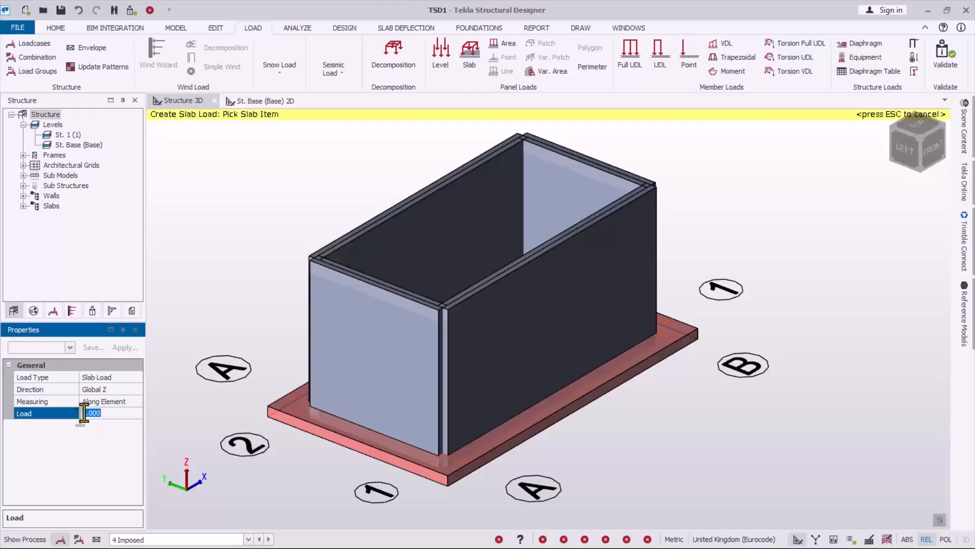
left_click_drag(87, 412, 77, 419)
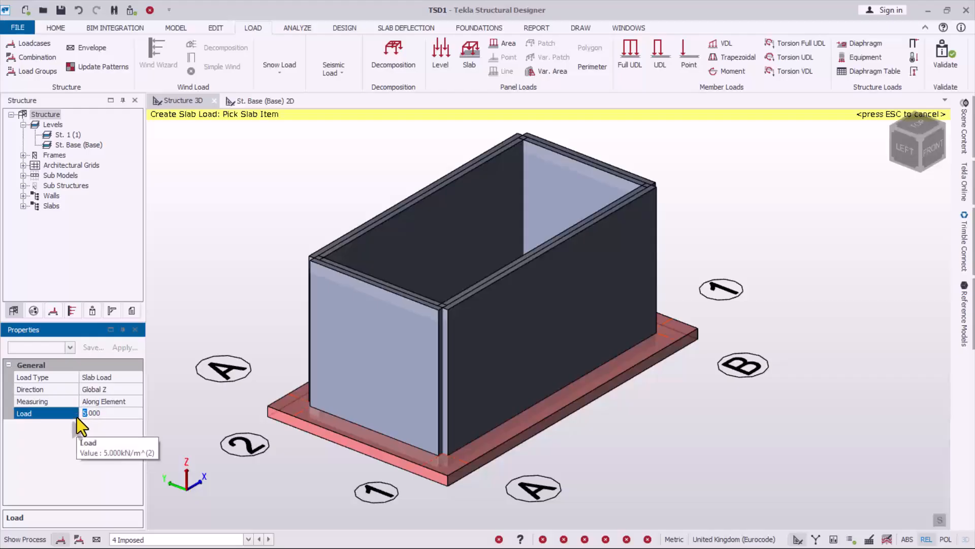
type("2")
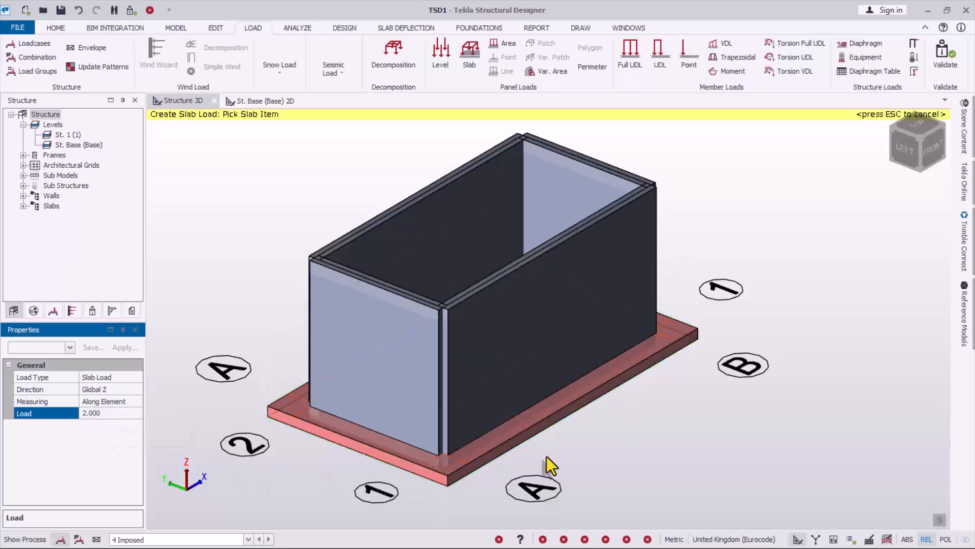
left_click(484, 451)
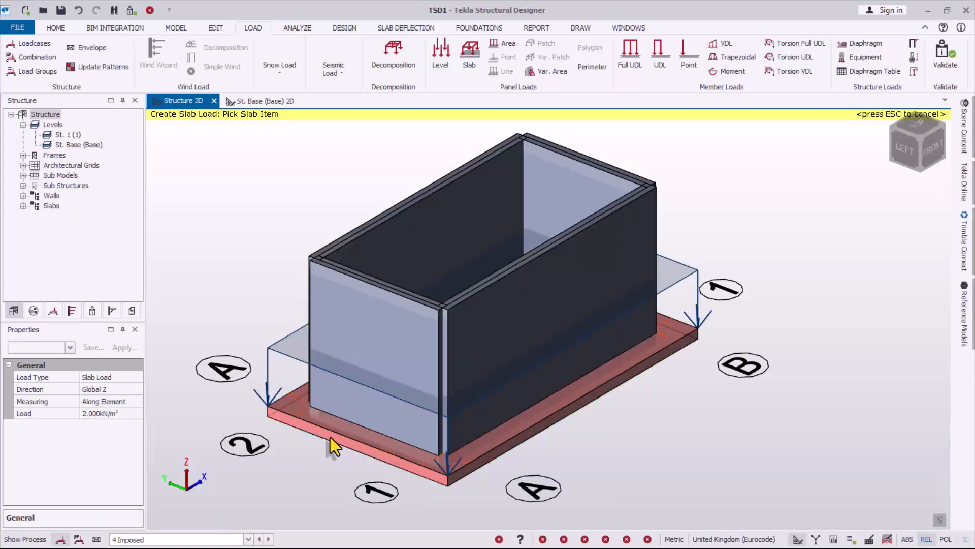
Step: In the Soil Pressure loadcase, apply a Global X variable area load of 3.000 kN/m² at the bottom to end wall W2
left_click(214, 539)
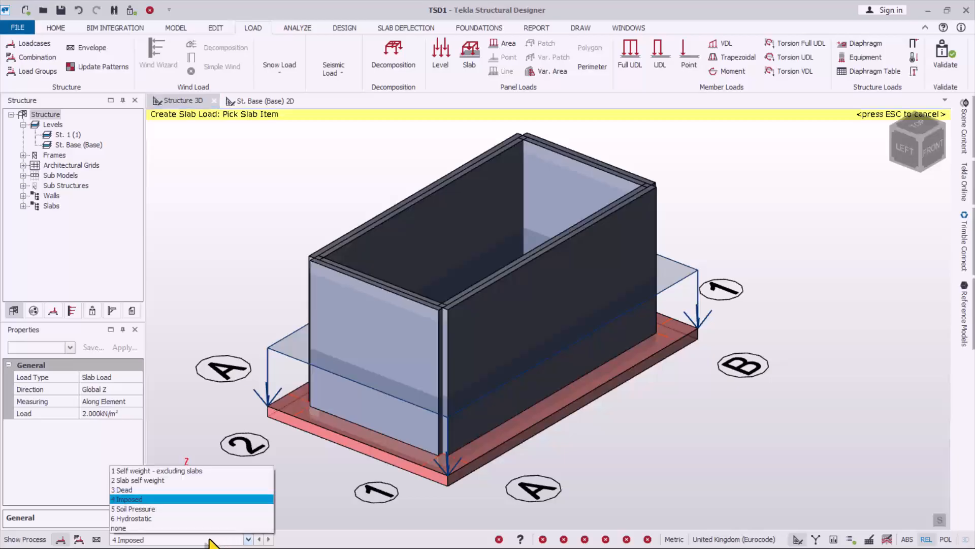
left_click(157, 509)
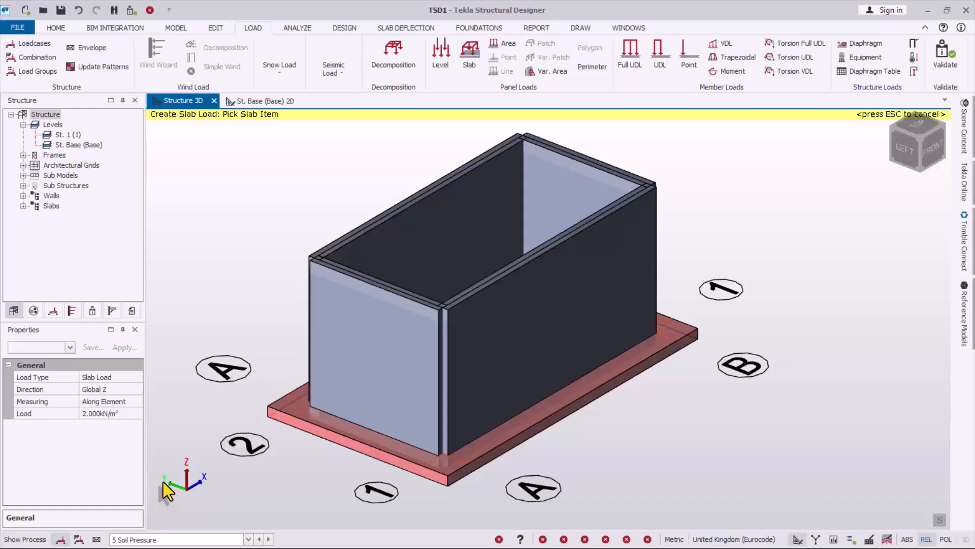
key("Escape")
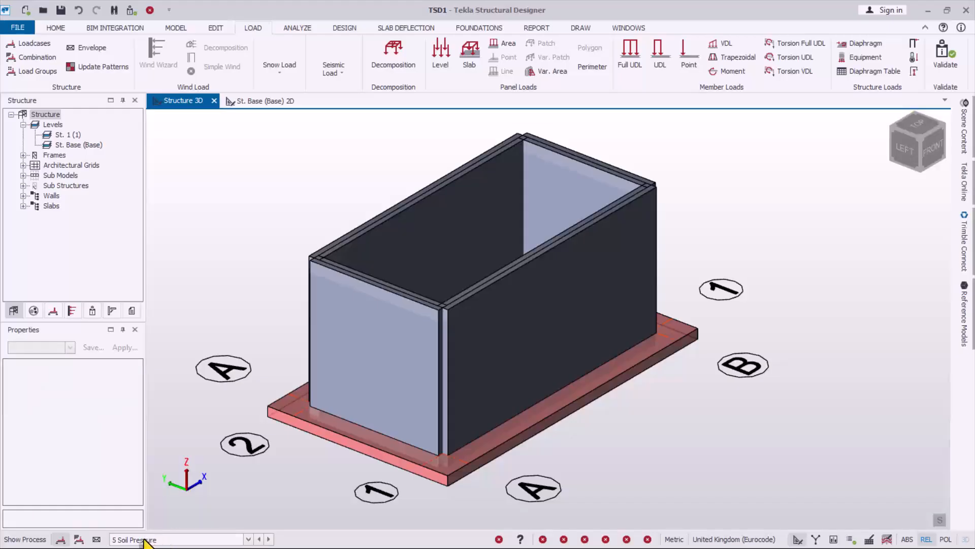
left_click(544, 77)
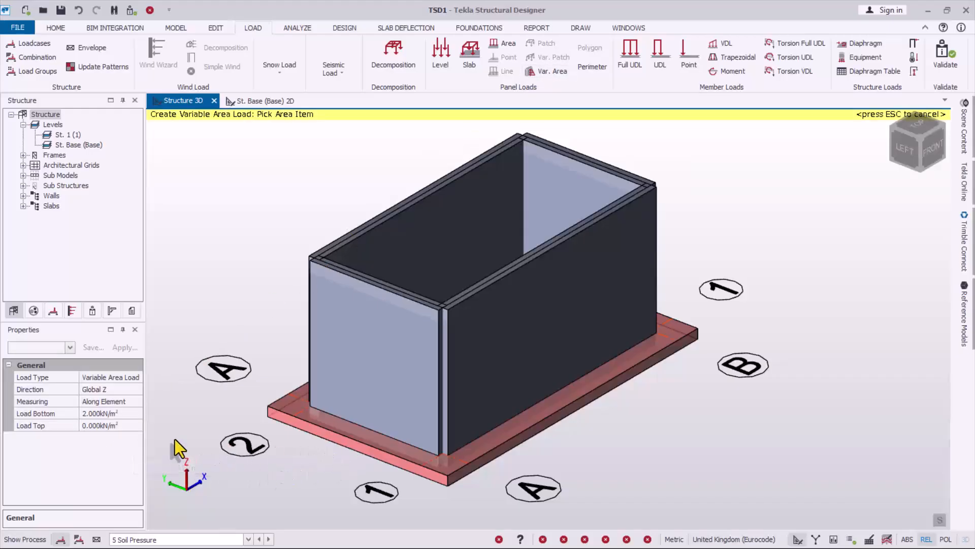
left_click(129, 394)
left_click(137, 389)
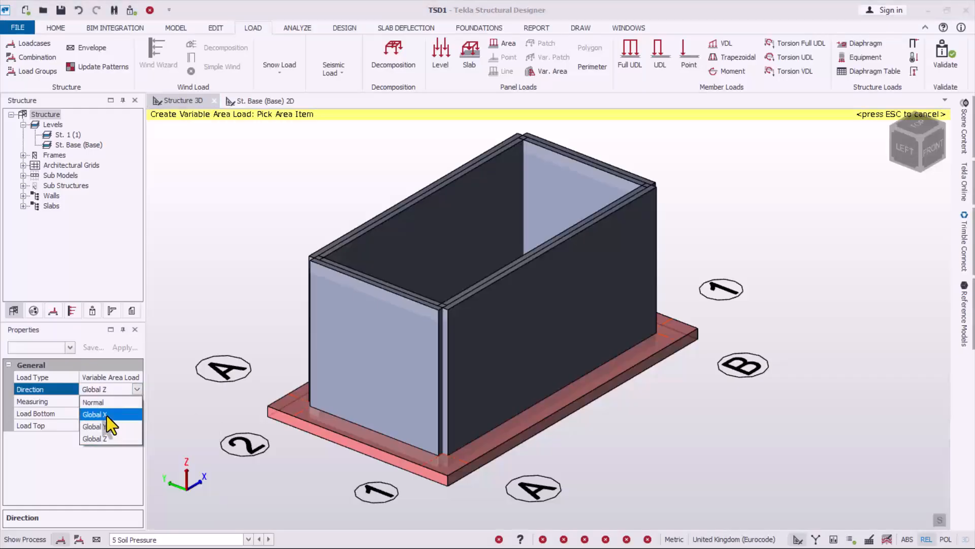
left_click(106, 415)
left_click(87, 415)
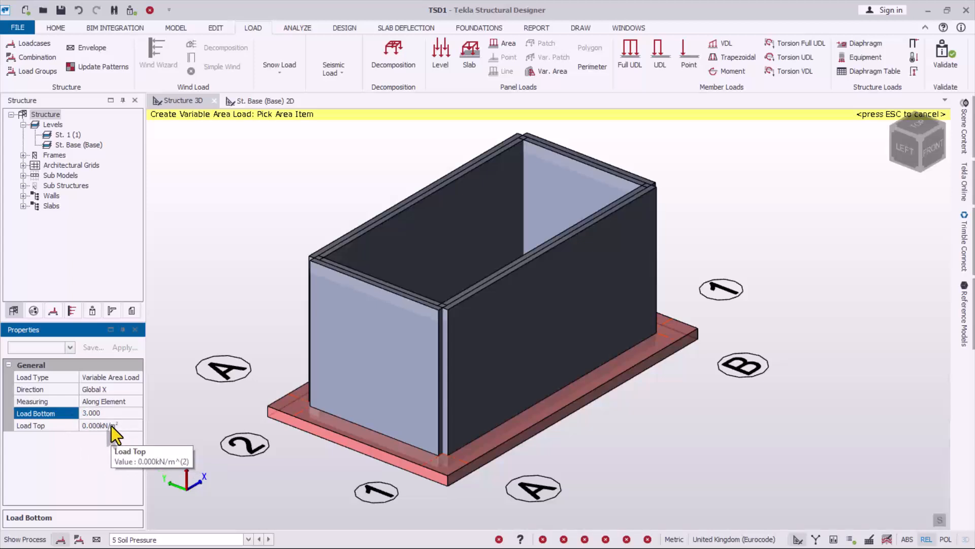
mouse_move(359, 389)
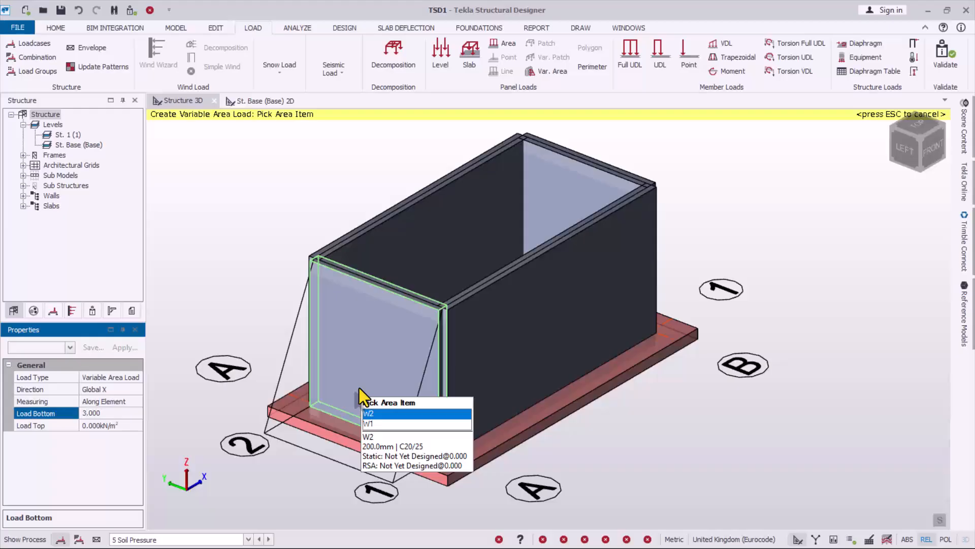
left_click(359, 388)
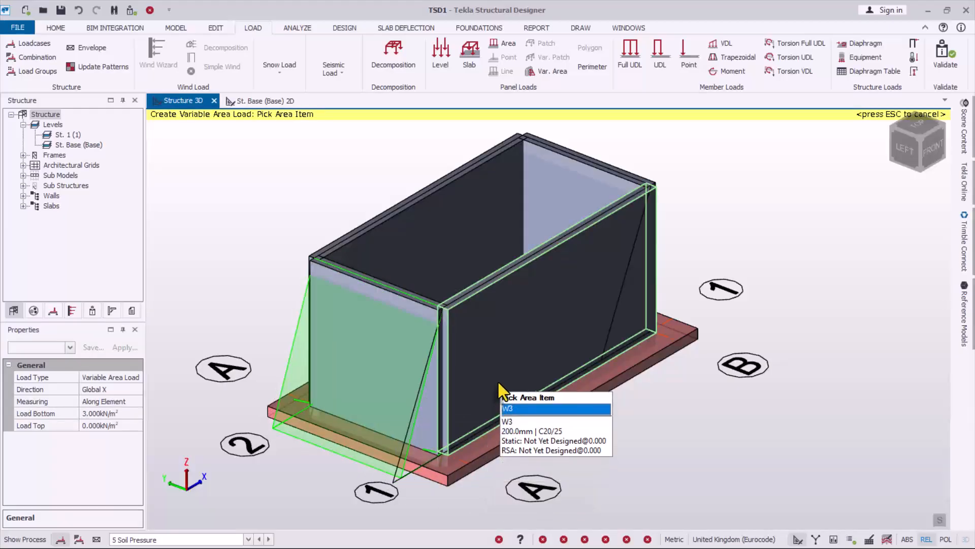
Step: Apply the same Global X variable area load to the opposite end wall W4
mouse_move(437, 287)
mouse_move(553, 224)
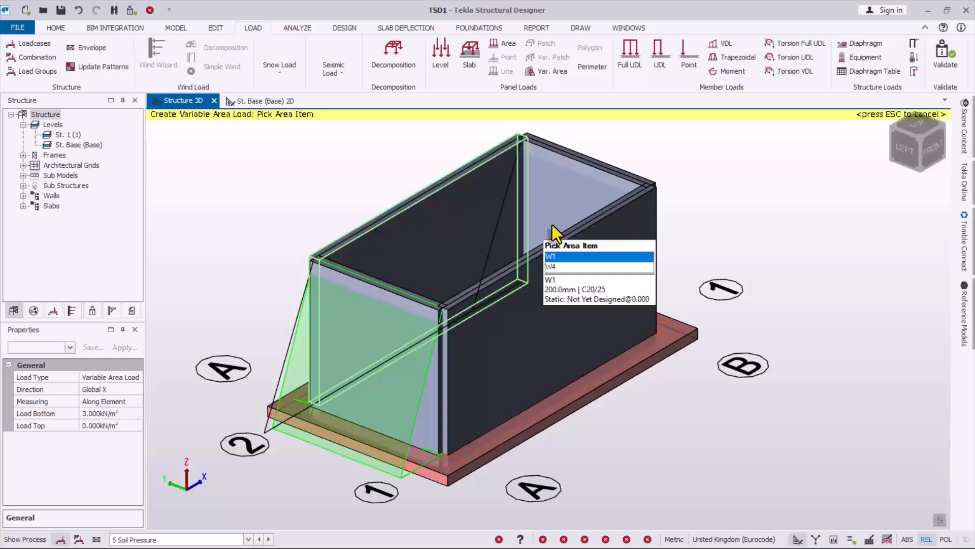
left_click(577, 202)
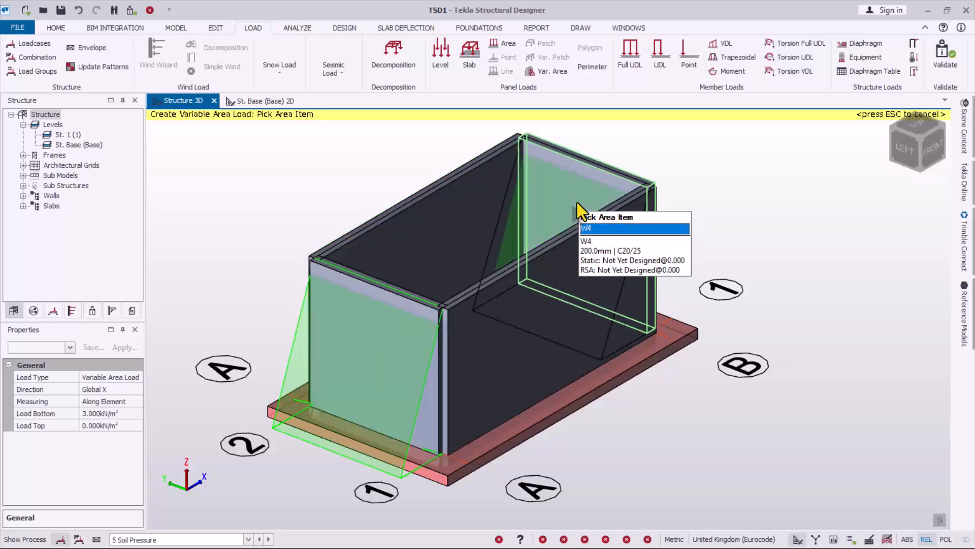
right_click_drag(632, 362, 636, 394)
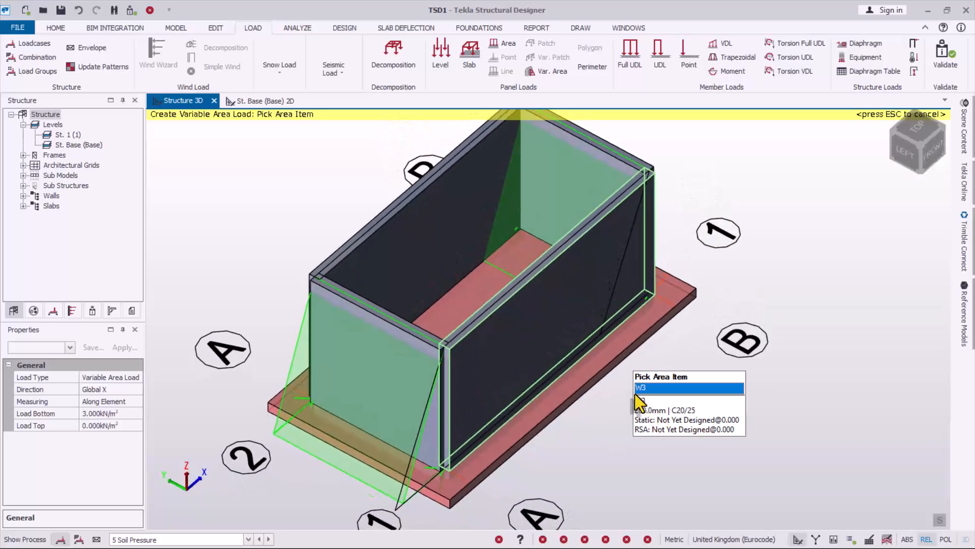
Step: Set the variable load's bottom value to -3.000 kN/m² and undo the load placed on end wall W4
left_click(84, 414)
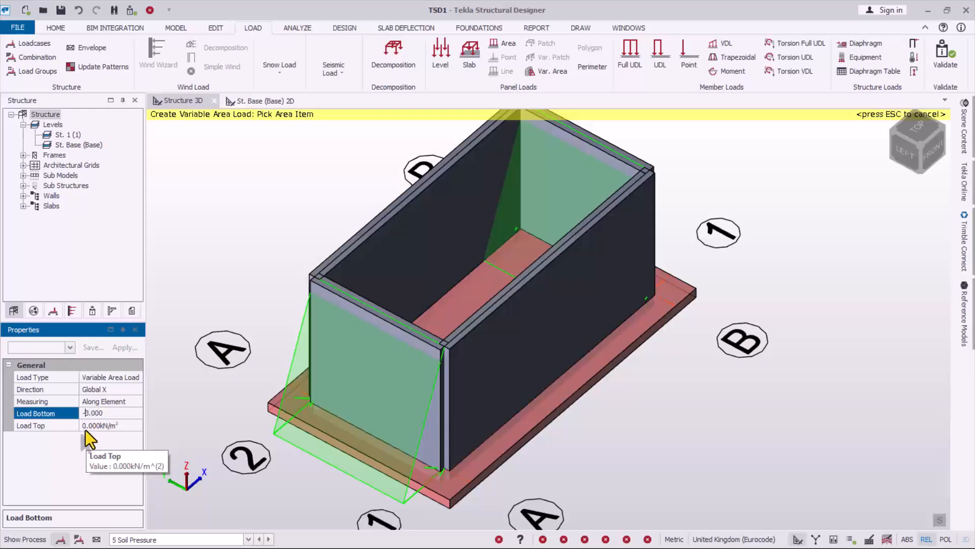
left_click(84, 426)
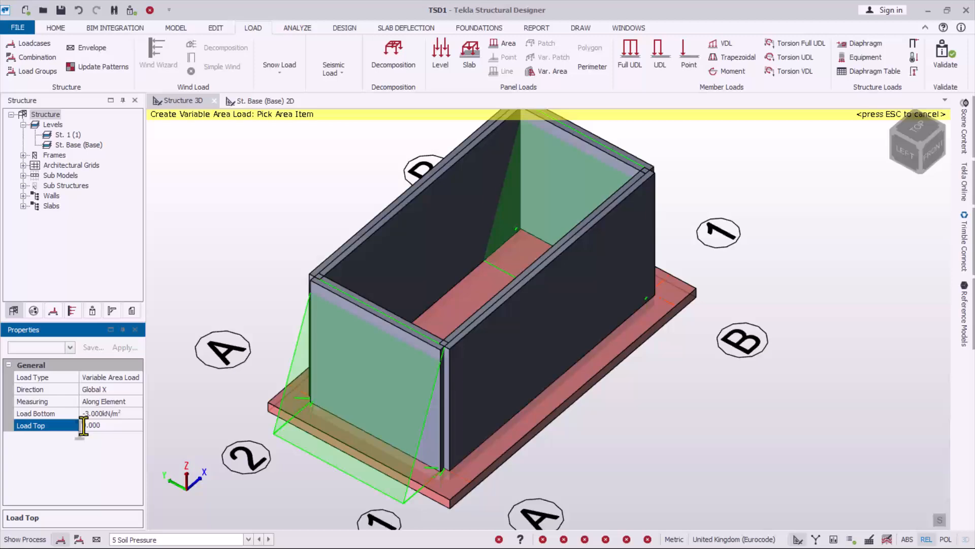
left_click(85, 414)
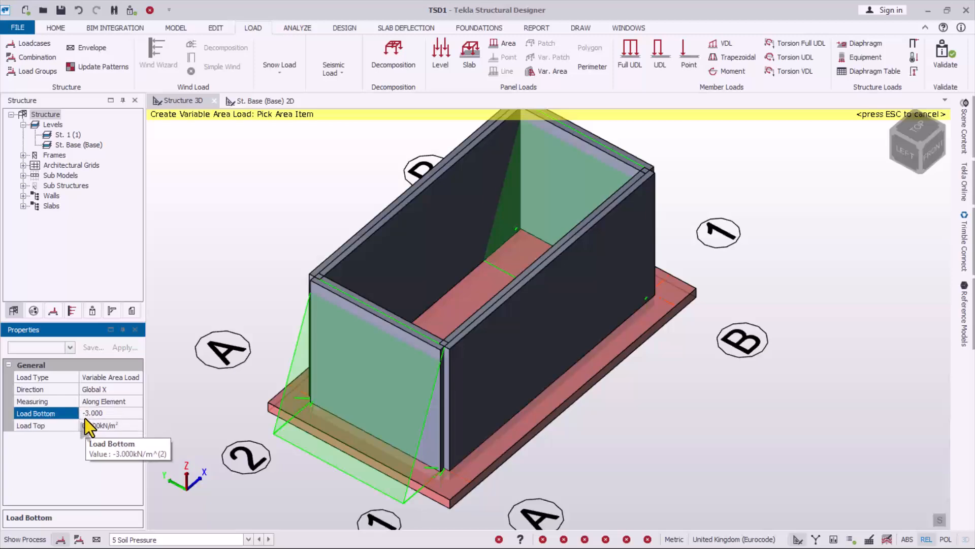
scroll(715, 329, "down", 1)
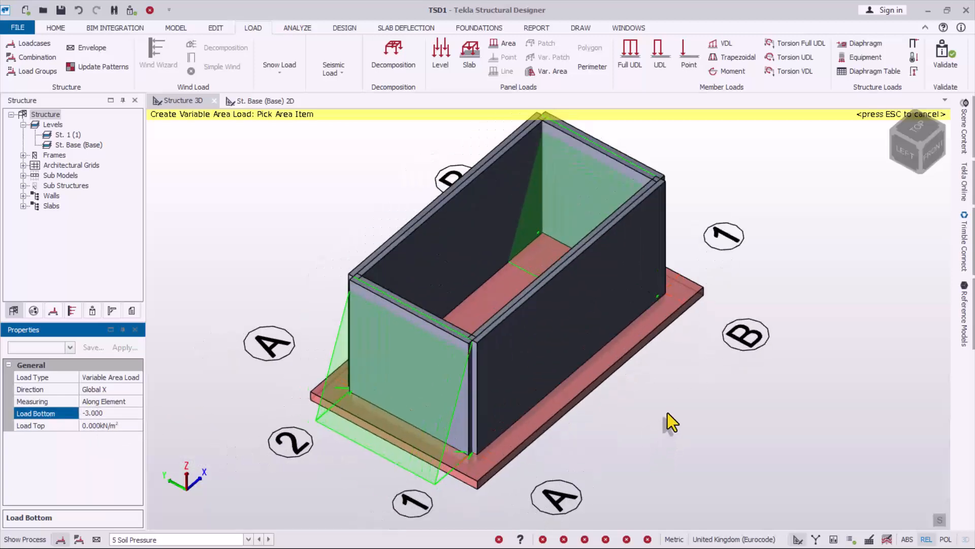
right_click_drag(668, 413, 554, 229)
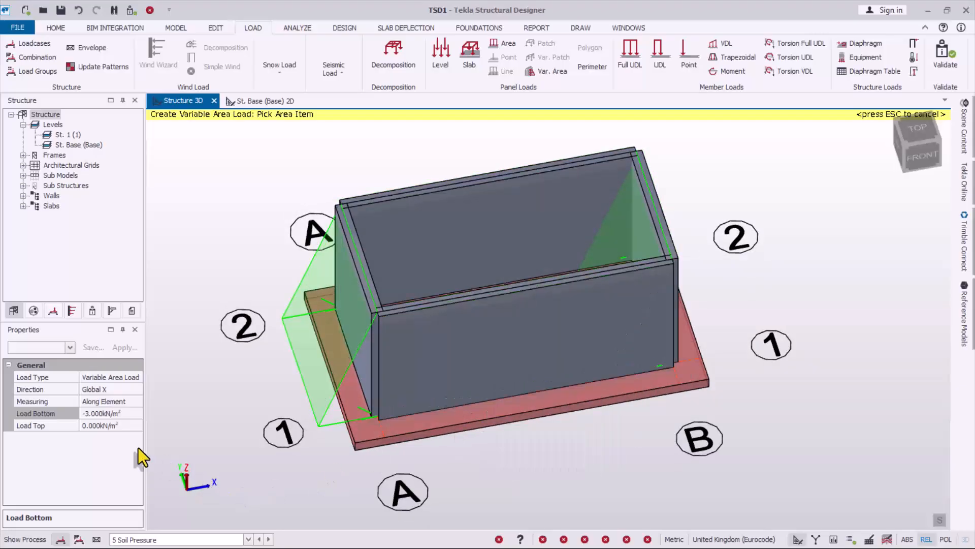
left_click(80, 11)
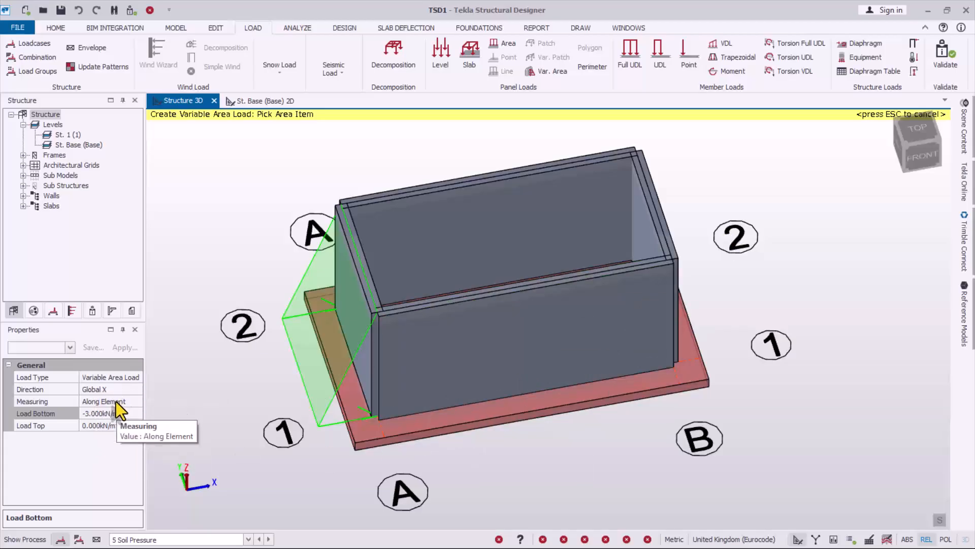
Step: Apply a Global Y variable area load of 3.000 kN/m² at the bottom to the long wall W3 on grid line 1
left_click(87, 413)
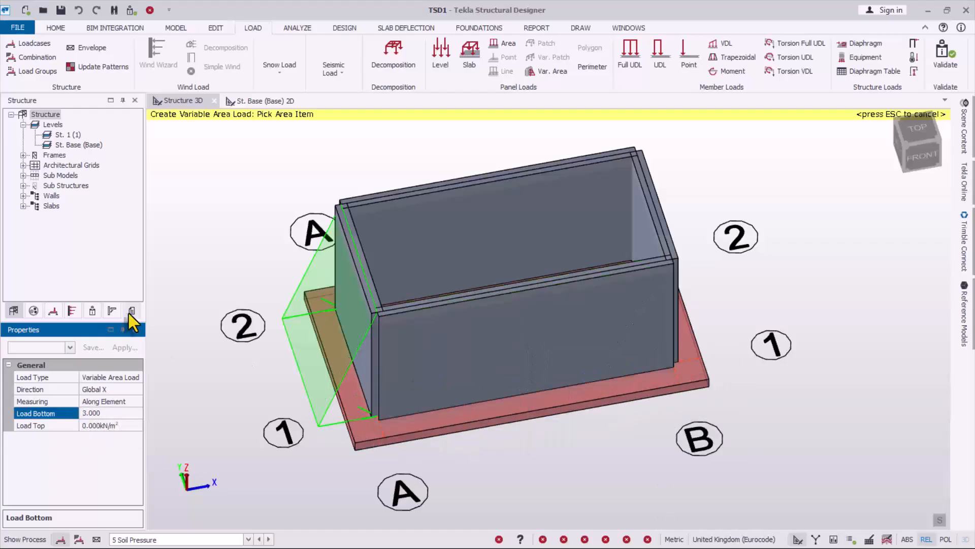
left_click(109, 392)
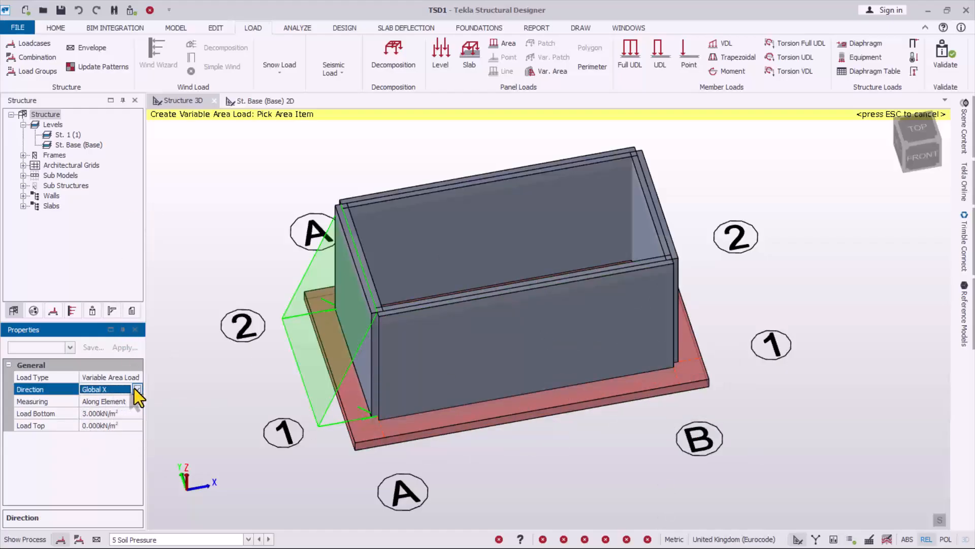
left_click(135, 388)
left_click(105, 427)
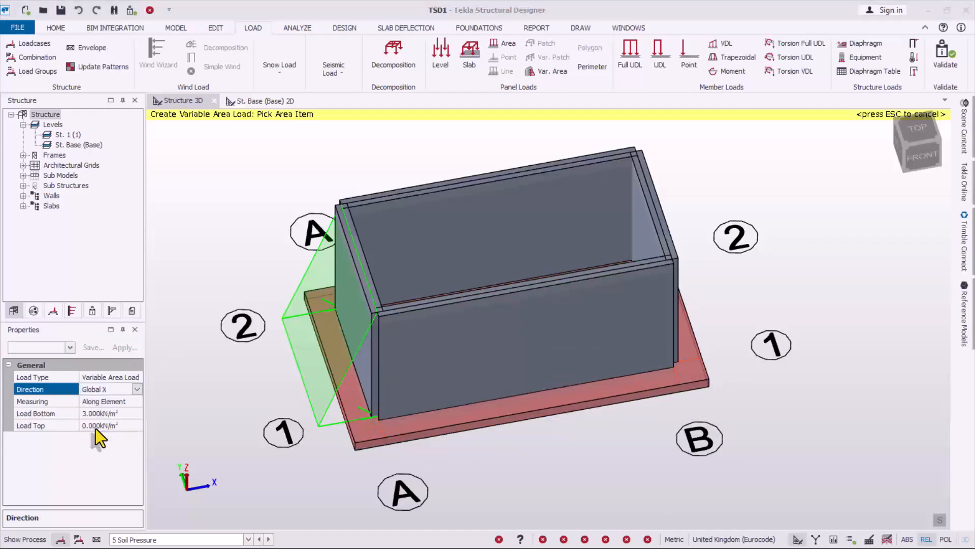
left_click(528, 340)
scroll(480, 417, "down", 2)
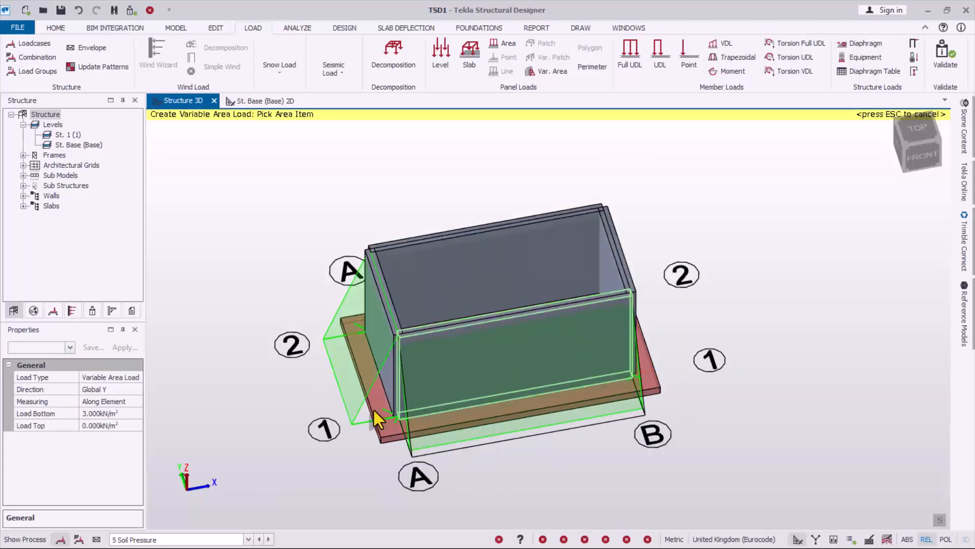
right_click_drag(373, 407, 459, 326)
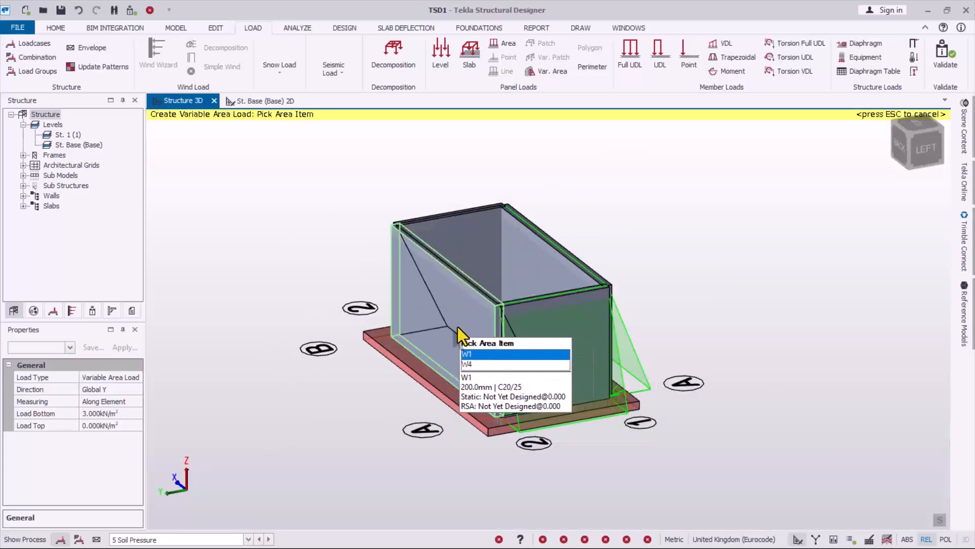
left_click(120, 392)
left_click(135, 391)
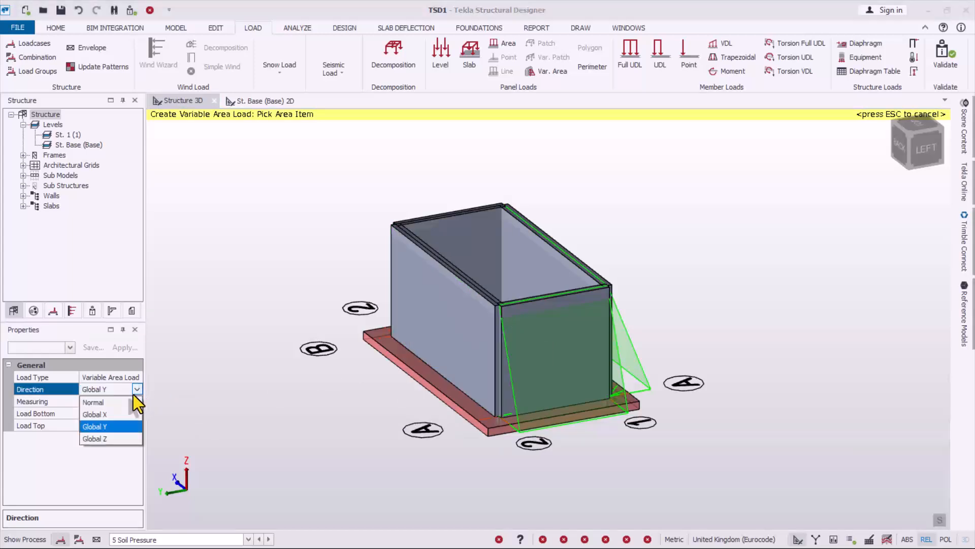
left_click(106, 404)
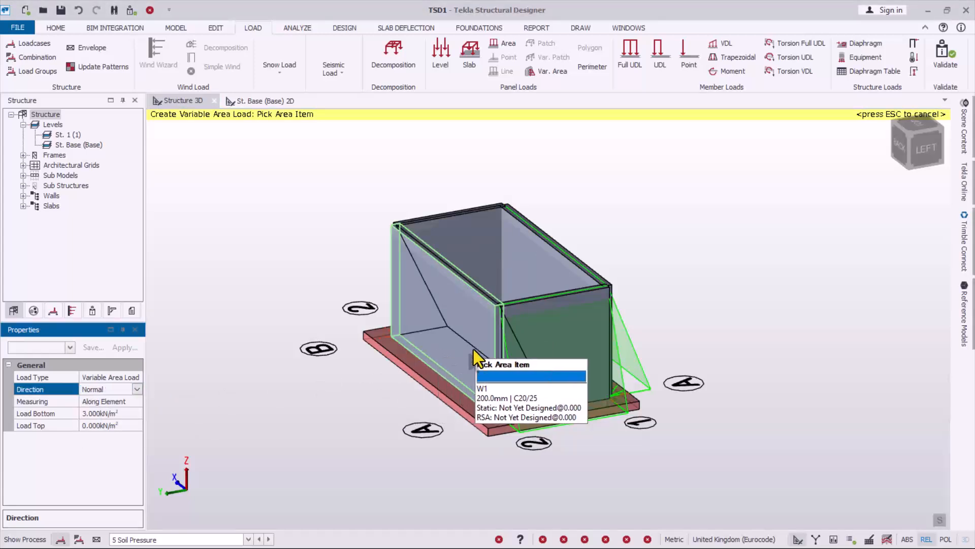
right_click_drag(473, 349, 363, 325)
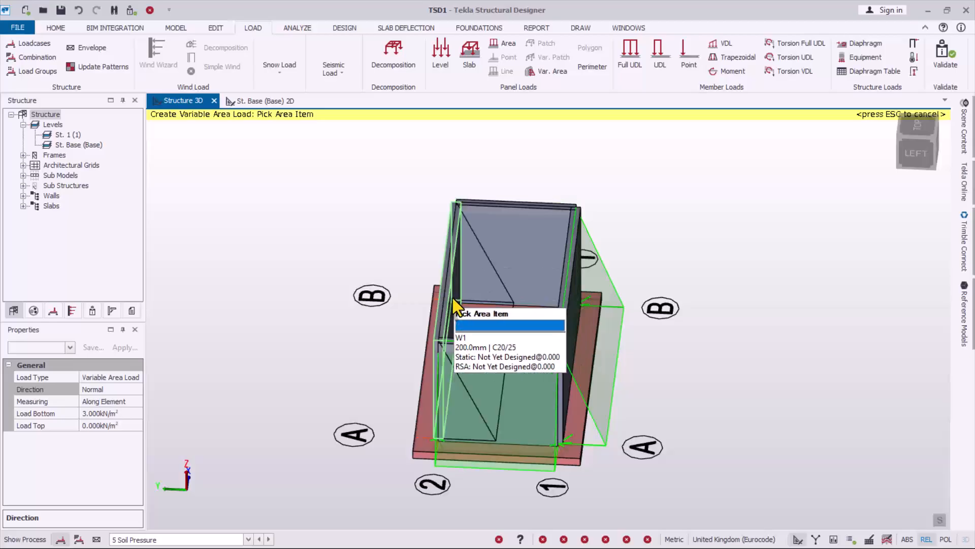
Step: Apply a Global Y variable area load of -3.000 kN/m² at the bottom to the long wall W1 on grid line 2
left_click(116, 389)
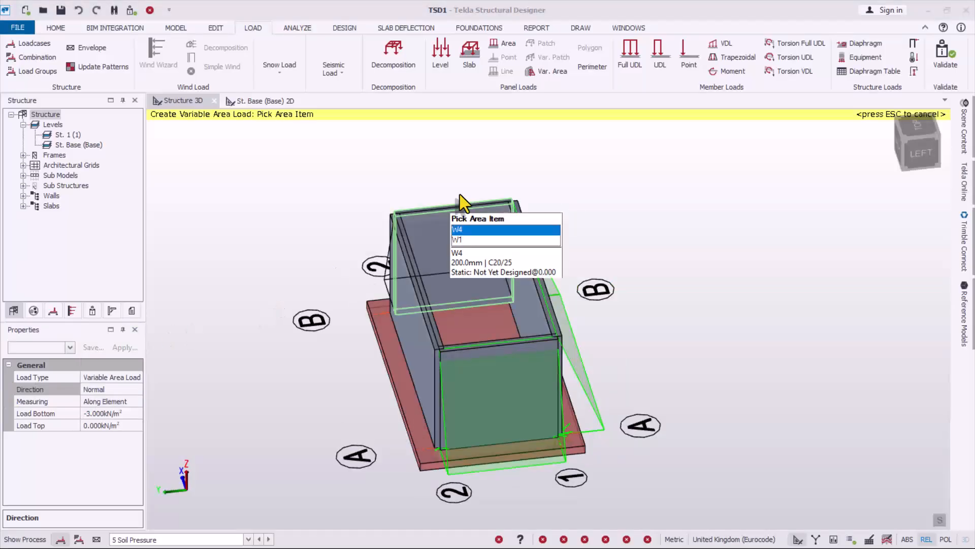
right_click_drag(459, 194, 387, 172)
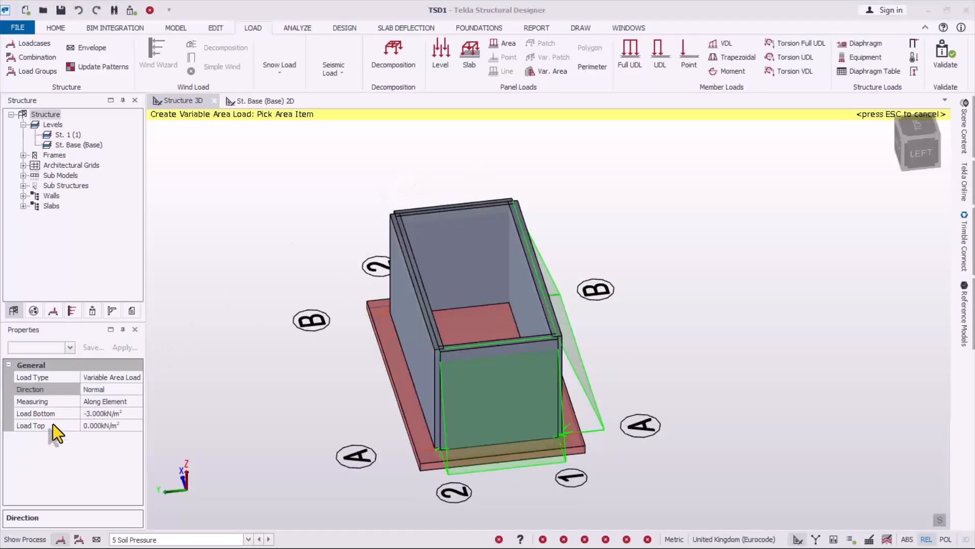
left_click(133, 390)
left_click(136, 389)
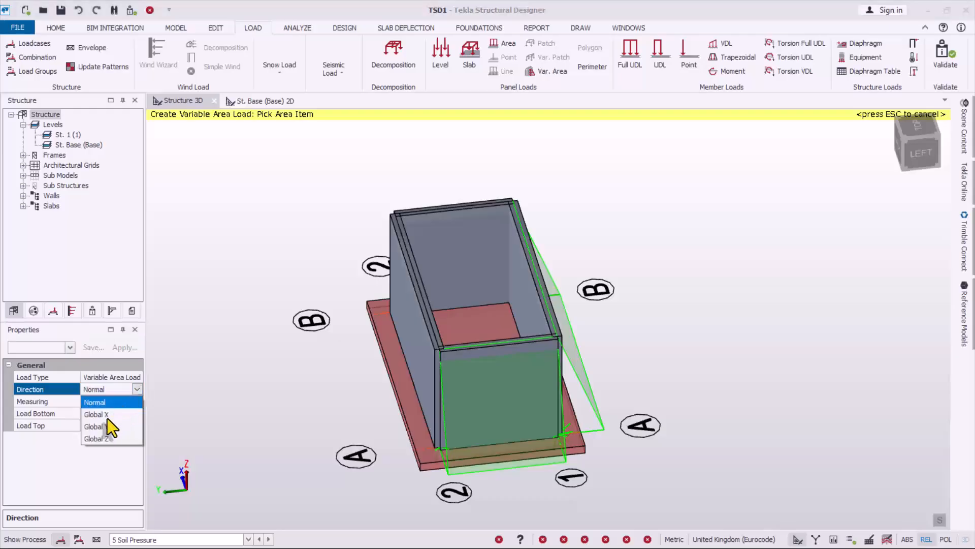
left_click(101, 427)
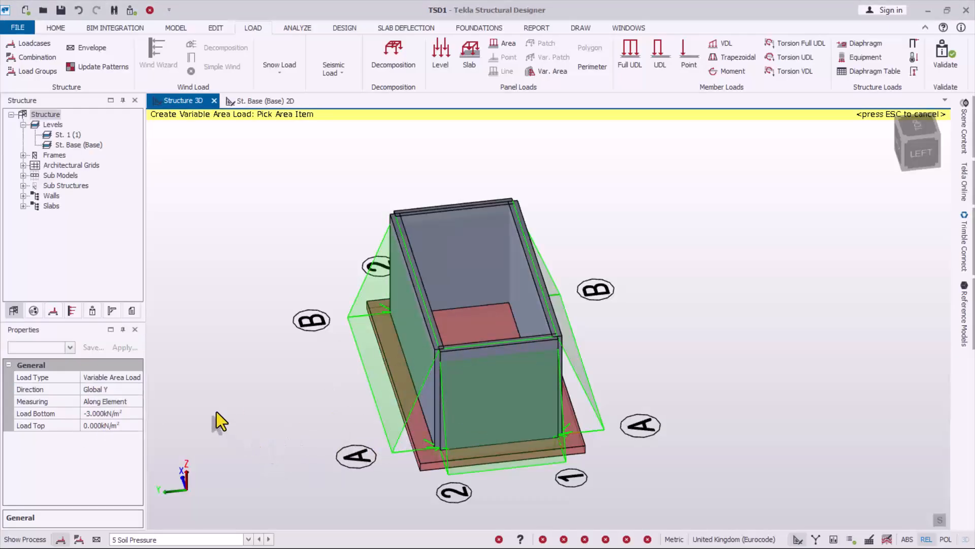
Step: Apply a Global X variable area load of -3.000 kN/m² at the bottom to end wall W4 on grid line B
left_click(127, 393)
left_click(135, 391)
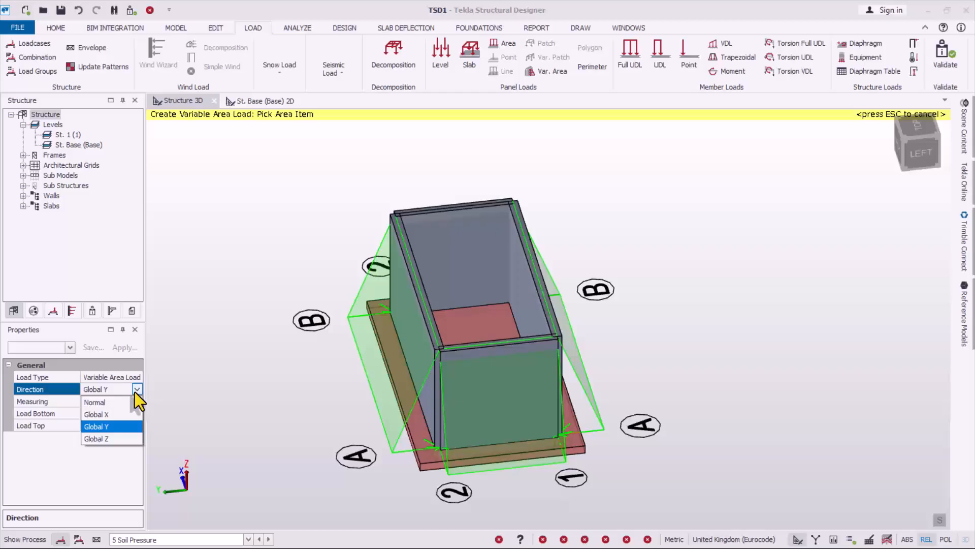
left_click(103, 413)
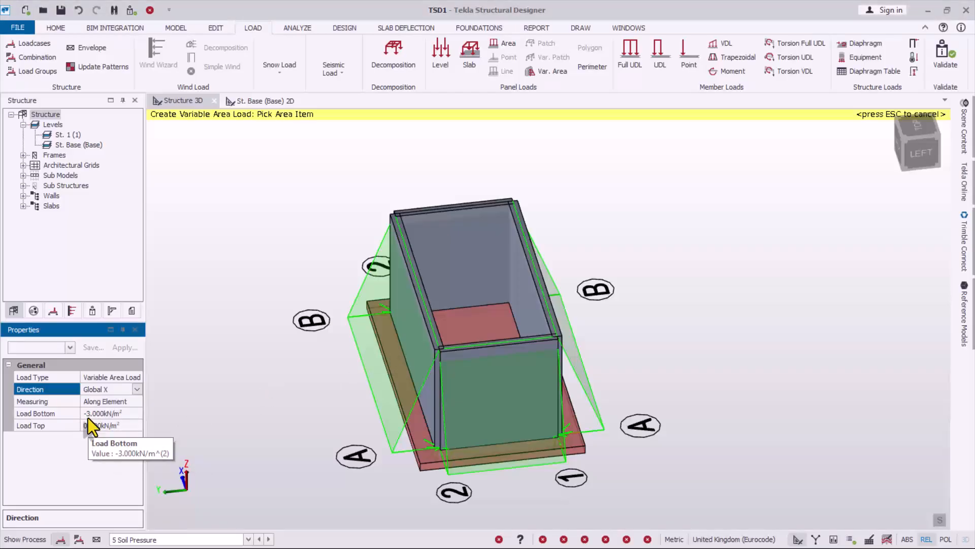
left_click(448, 264)
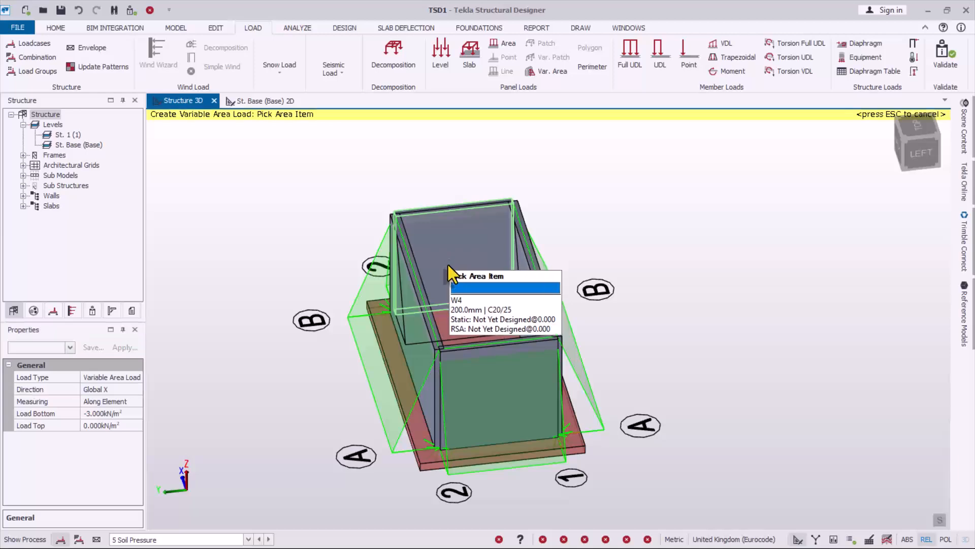
middle_click_drag(448, 264, 271, 487)
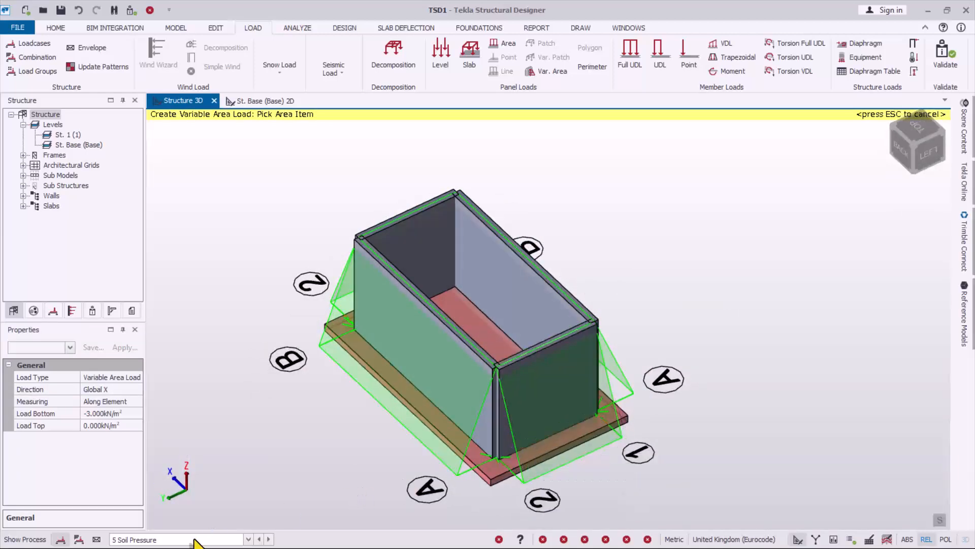
scroll(492, 401, "up", 2)
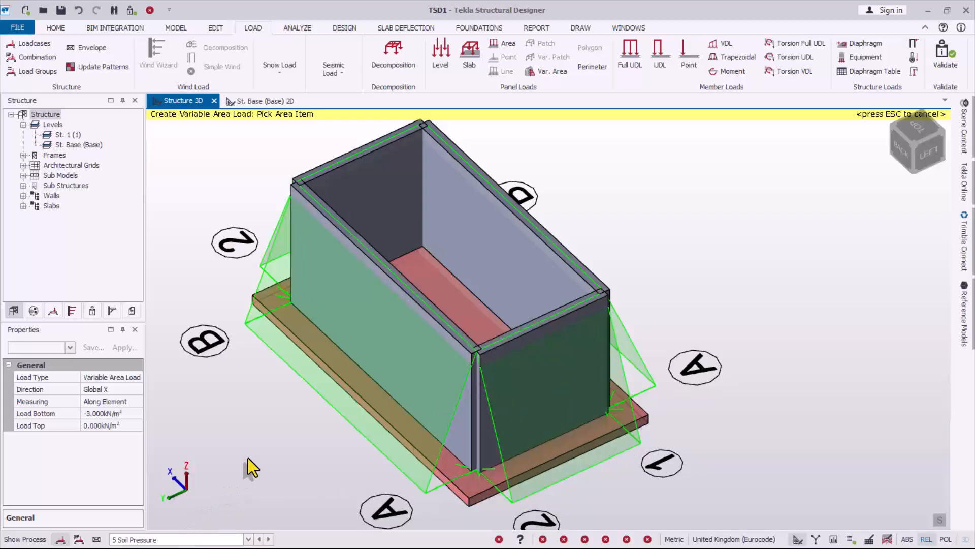
middle_click_drag(338, 418, 219, 437)
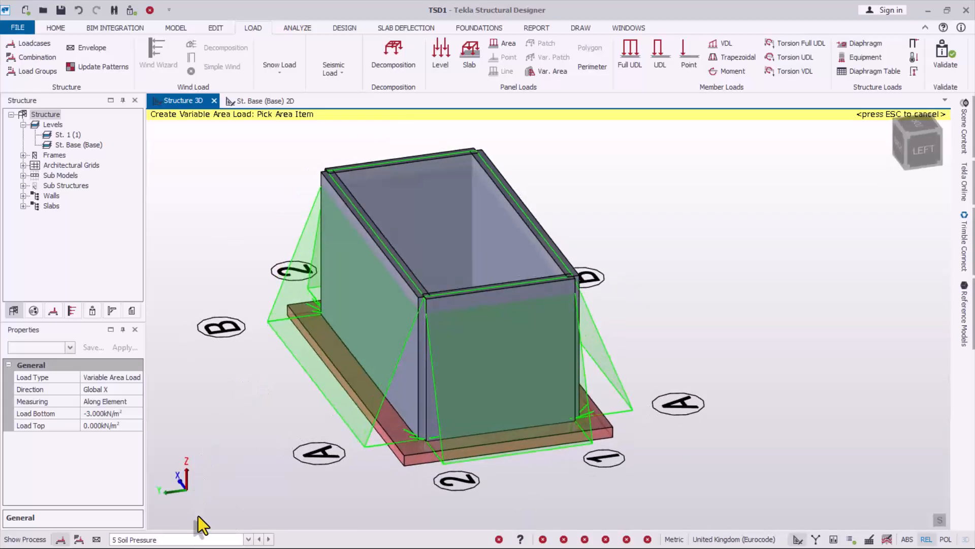
Step: Make Hydrostatic the active loadcase and end the current variable area load command
left_click(190, 541)
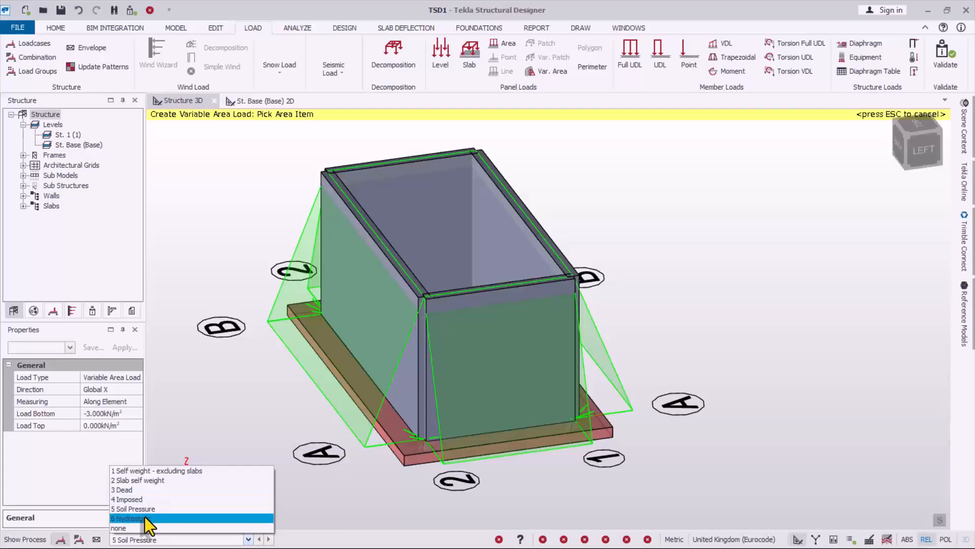
left_click(145, 524)
mouse_move(419, 426)
middle_mouse_down()
mouse_move(398, 416)
mouse_move(418, 435)
middle_mouse_up()
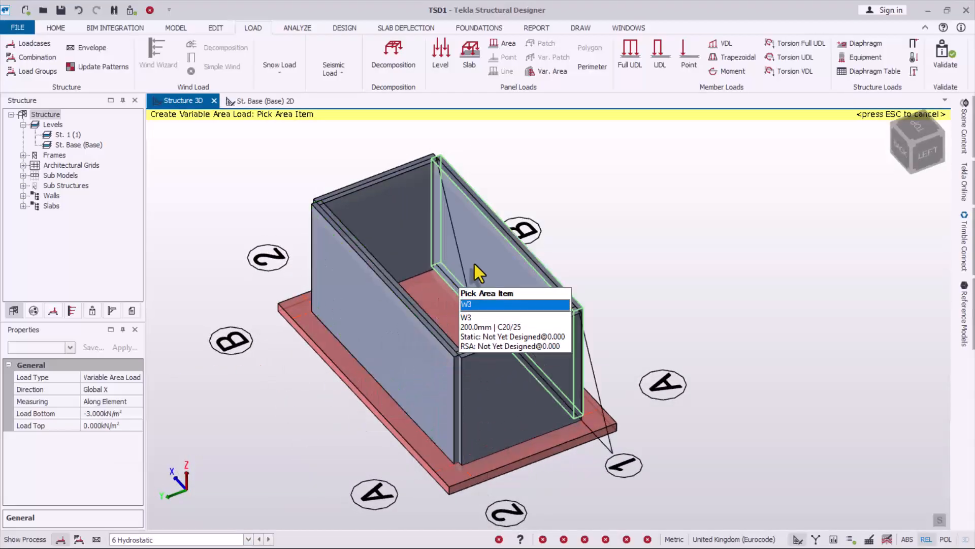
key("Escape")
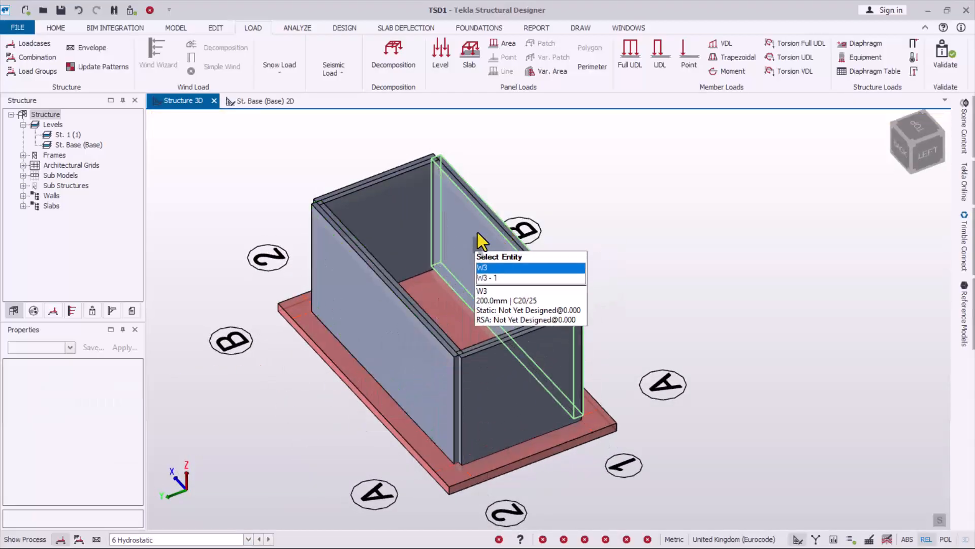
Step: Start a new variable area load with 25 kN/m² at the bottom and its direction set to Normal
left_click(563, 76)
left_click(92, 413)
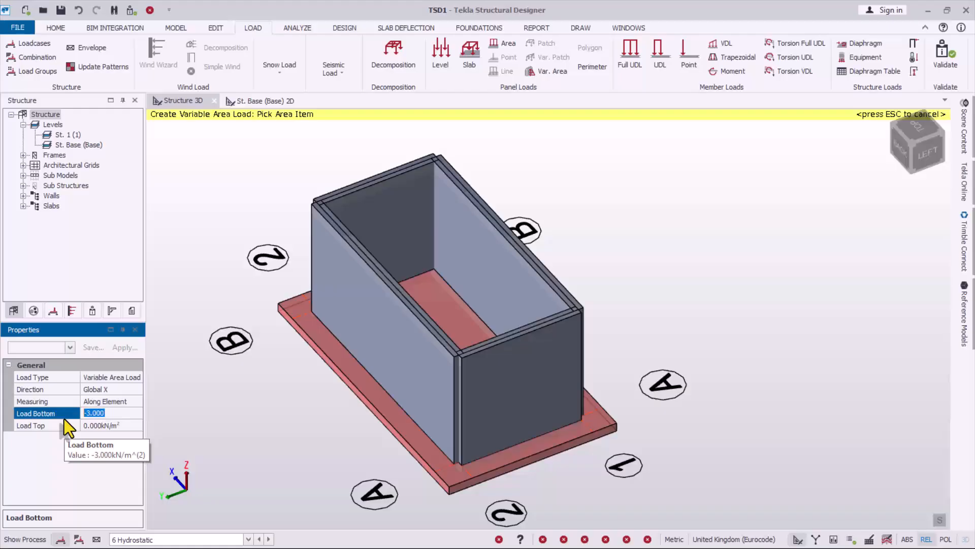
type("25")
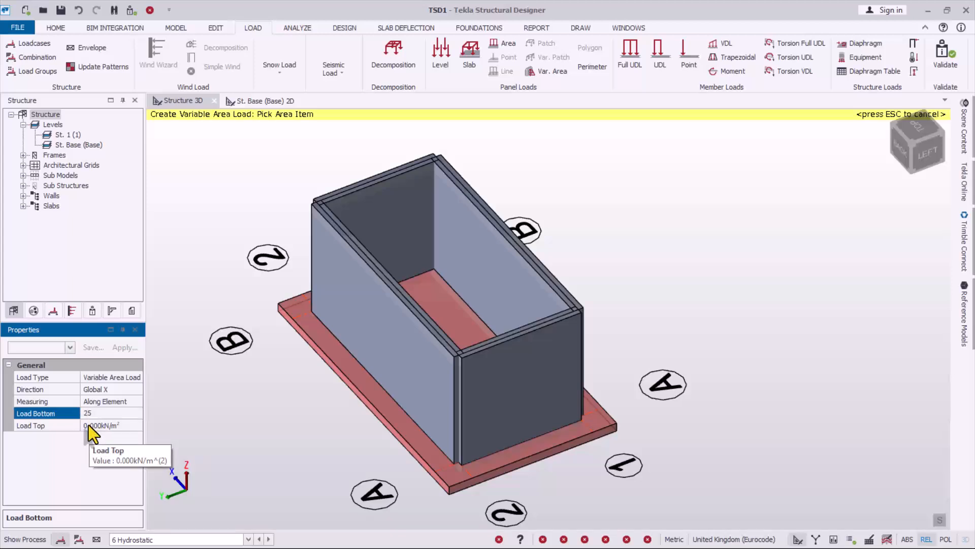
left_click(89, 425)
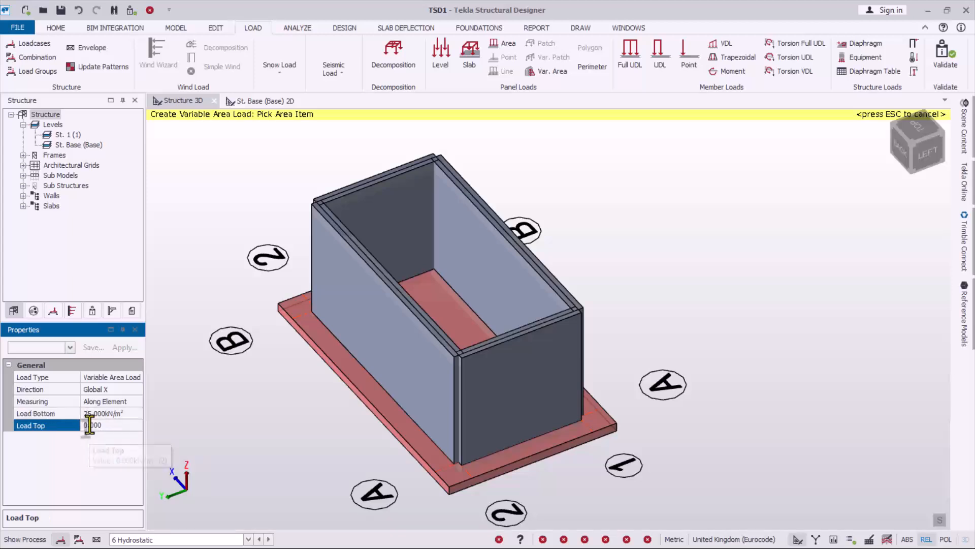
left_click(92, 414)
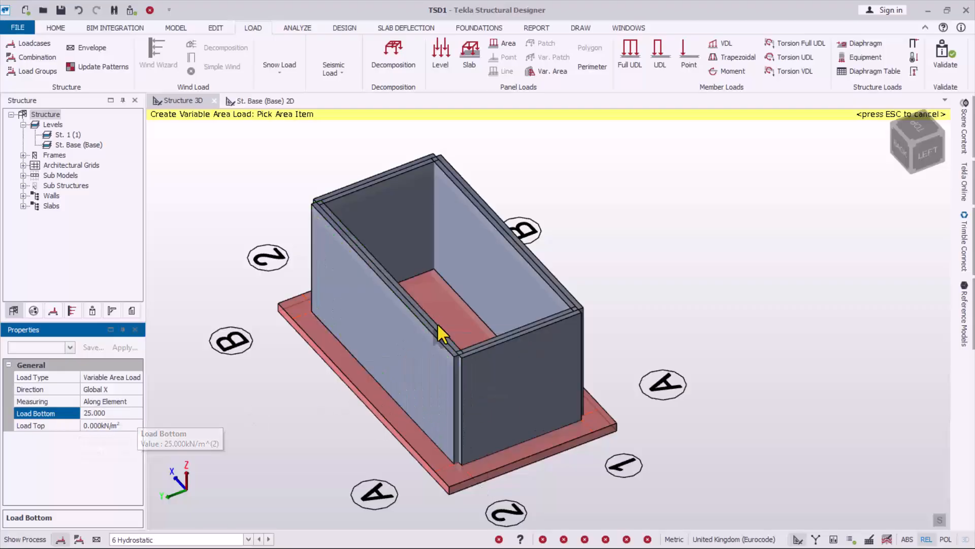
scroll(428, 290, "up", 2)
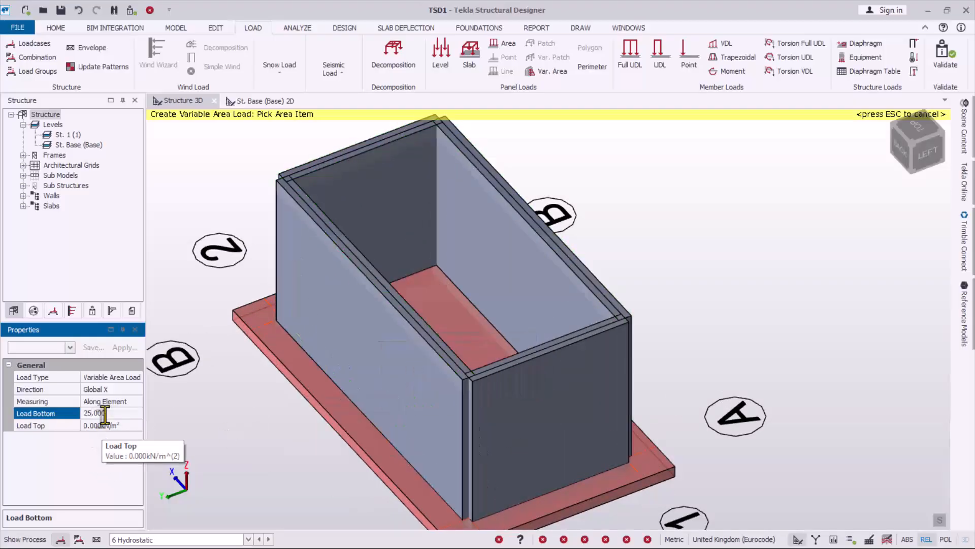
left_click(123, 388)
left_click(136, 391)
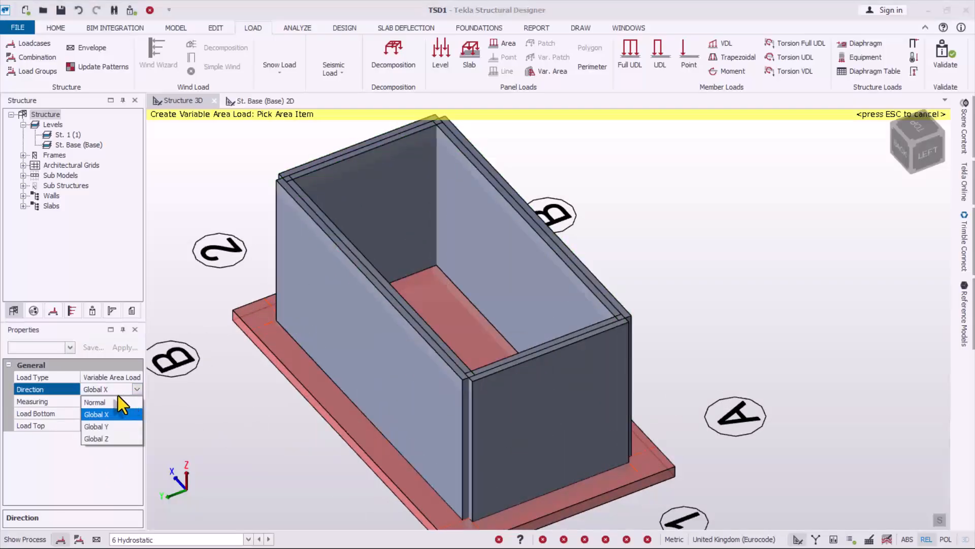
left_click(102, 404)
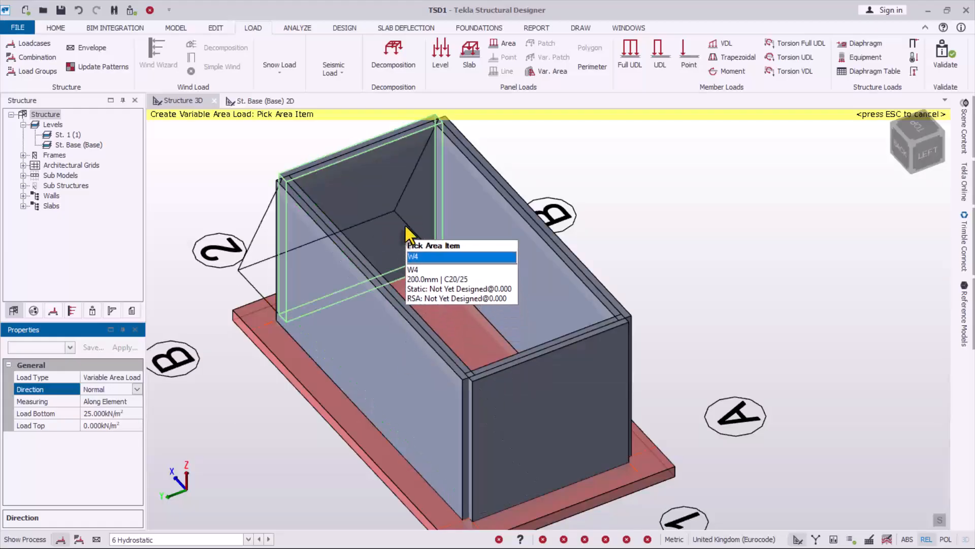
Step: Try the Normal variable area load of 25.000 kN/m² on end wall W4 and undo it
right_click_drag(306, 354, 567, 361)
scroll(696, 466, "down", 3)
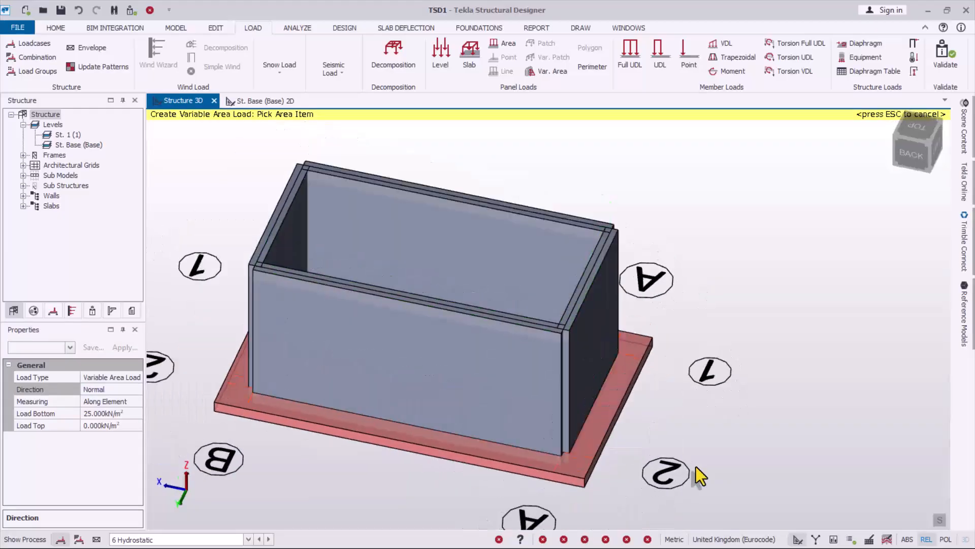
scroll(425, 285, "up", 2)
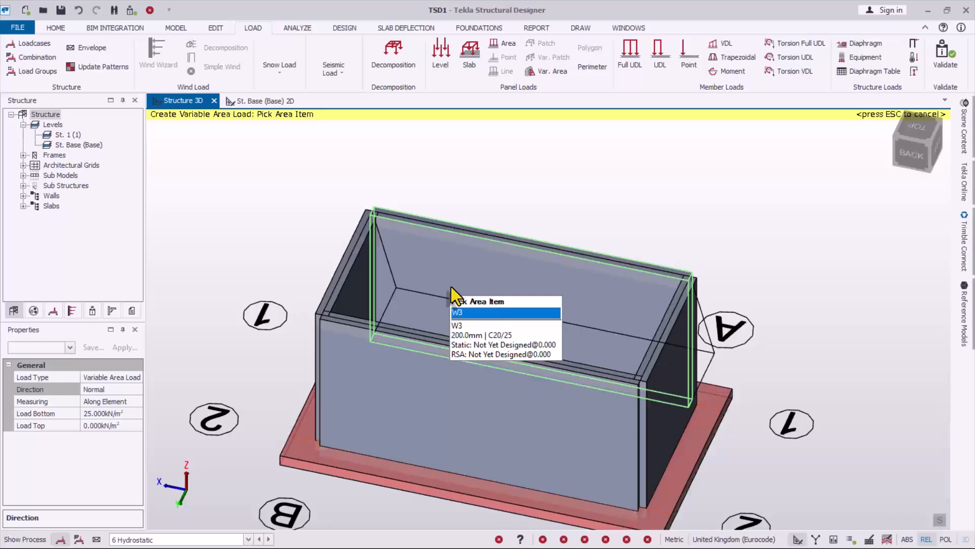
left_click(360, 295)
right_click_drag(277, 465, 312, 454)
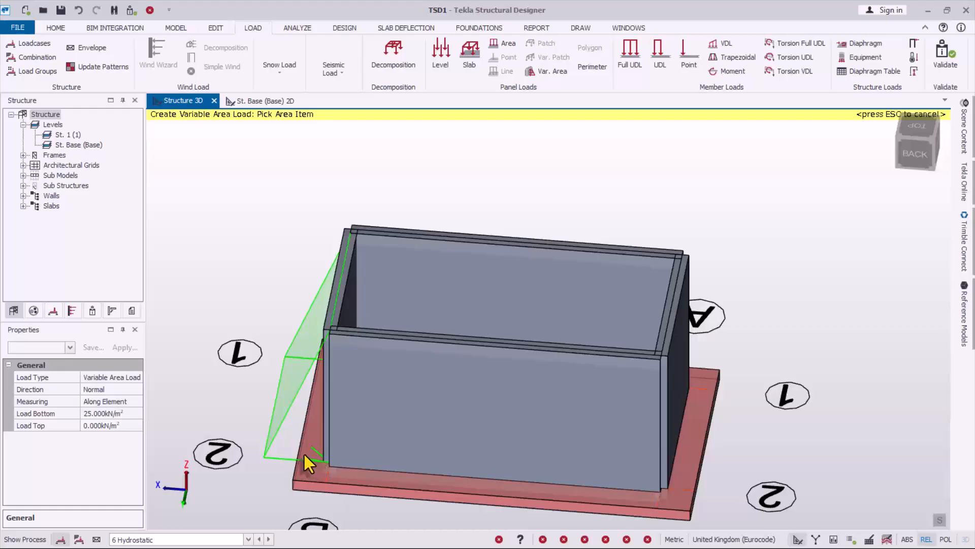
left_click(81, 9)
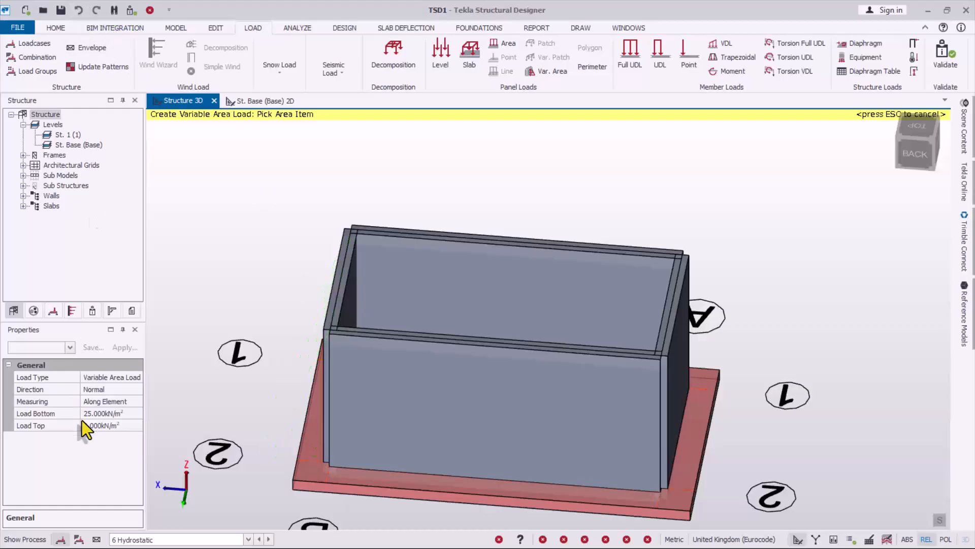
Step: Set the variable load's bottom value to -25.000 kN/m² and apply it in the Normal direction to end wall W4
left_click(86, 413)
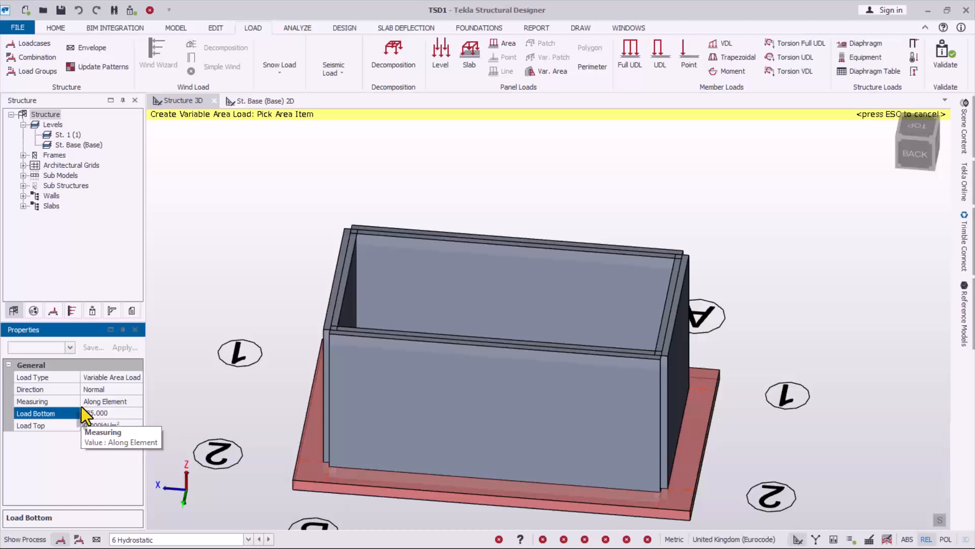
type("-")
left_click(85, 428)
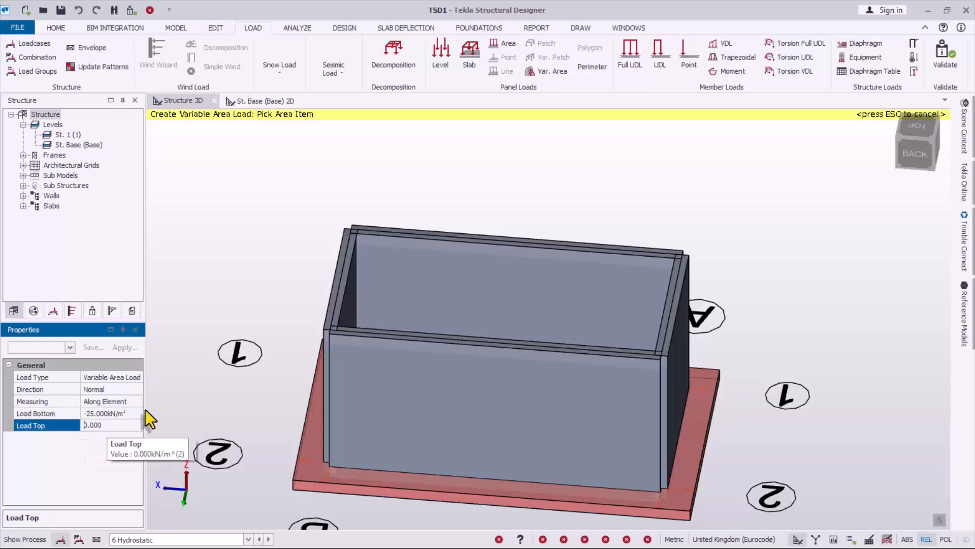
scroll(367, 367, "down", 2)
middle_click_drag(464, 415, 419, 266)
left_click(420, 270)
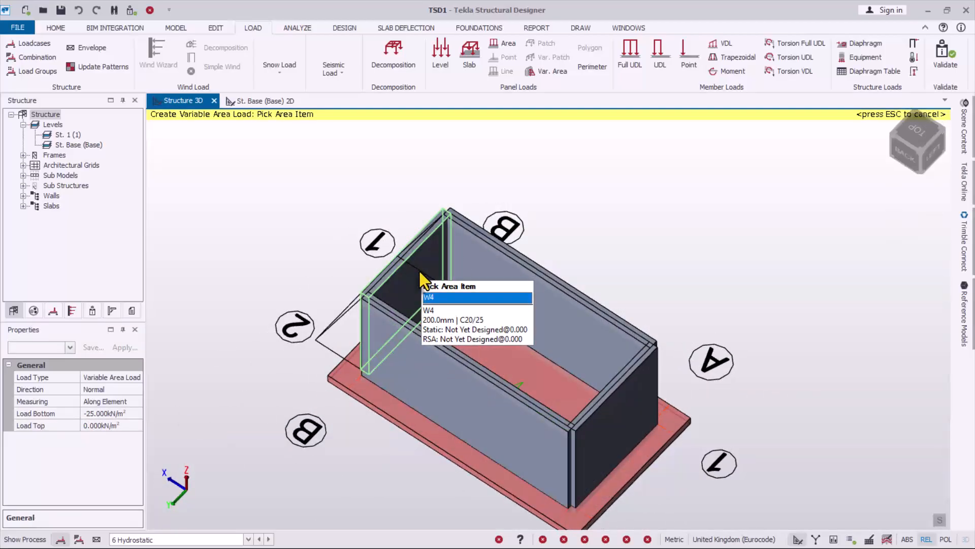
scroll(471, 384, "up", 1)
Step: Apply the same Normal hydrostatic load to the long wall W3 on grid line 1
middle_click_drag(471, 384, 490, 304)
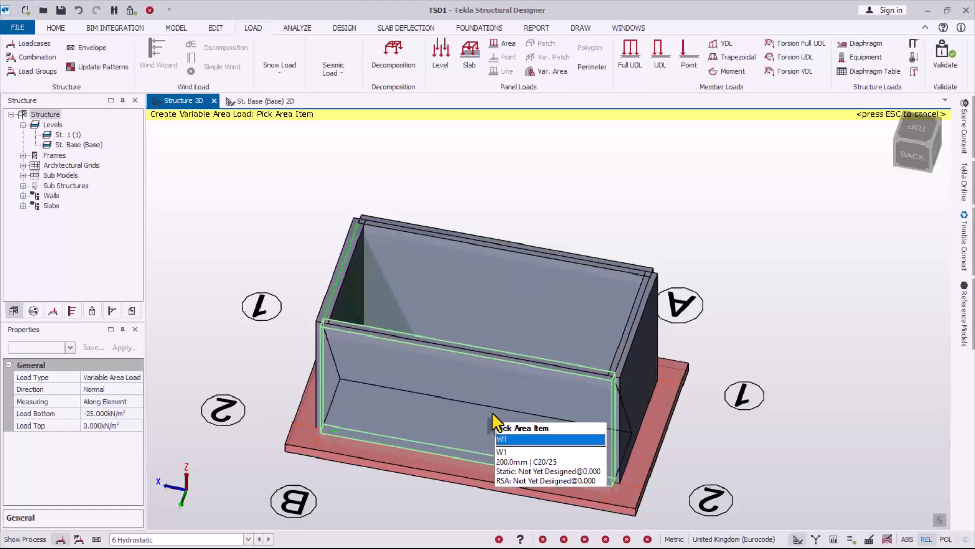
middle_click_drag(503, 441, 324, 428)
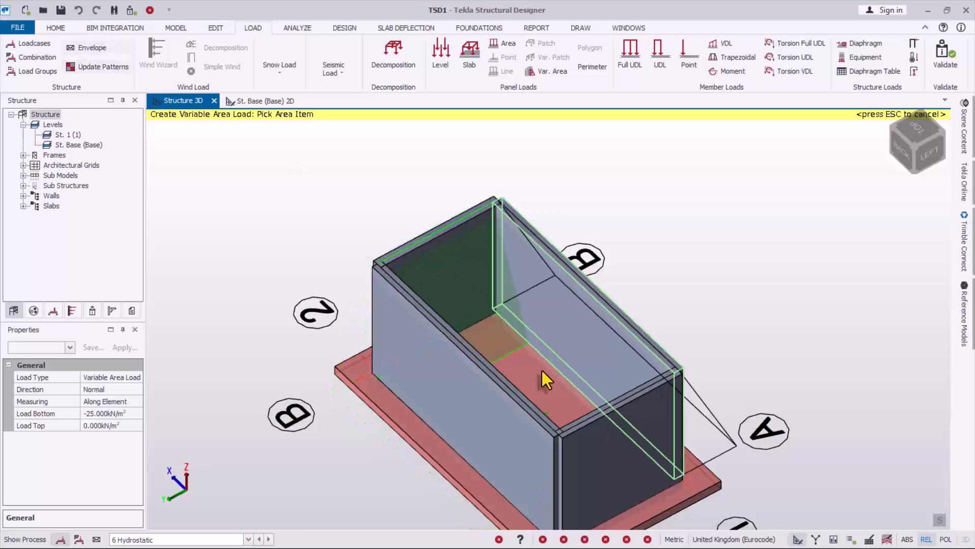
middle_click_drag(508, 440, 685, 406)
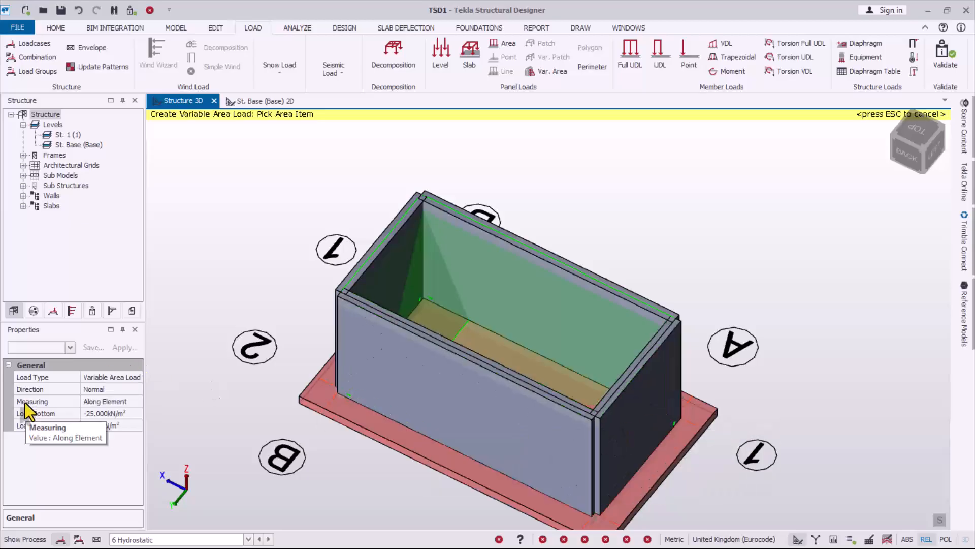
Step: Set the variable load's bottom value to 25.000 kN/m² and apply it in the Normal direction to long wall W1 and the remaining end wall
left_click(89, 414)
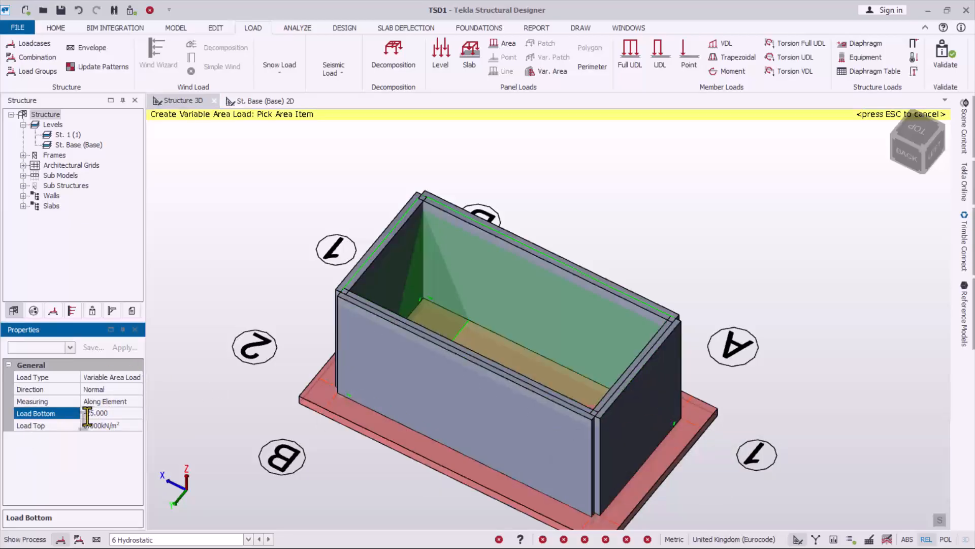
key("BackSpace")
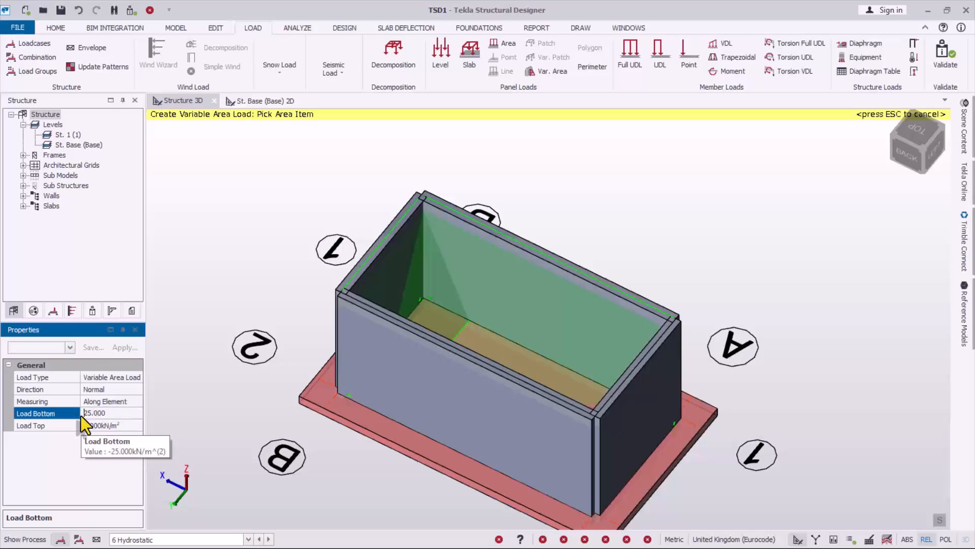
left_click(95, 428)
mouse_move(493, 416)
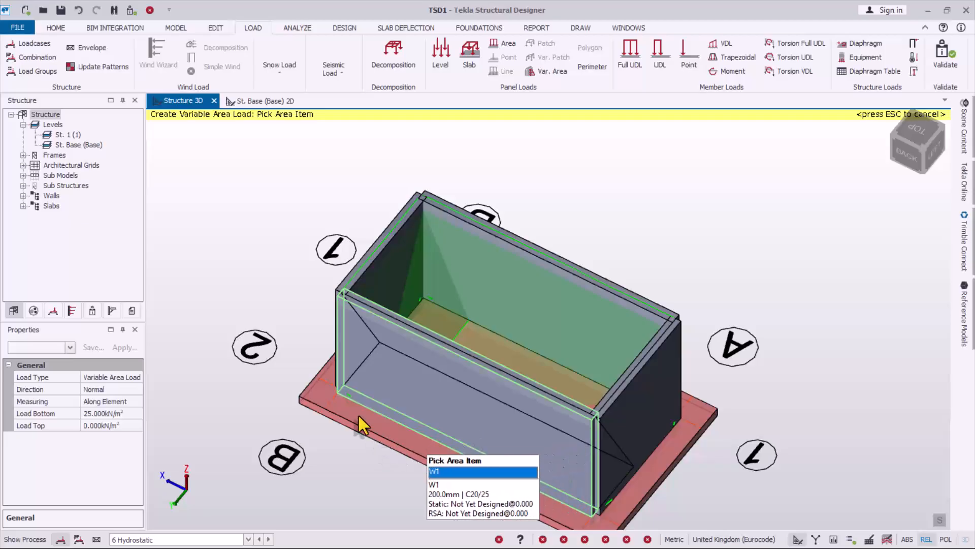
middle_click_drag(366, 384, 717, 364)
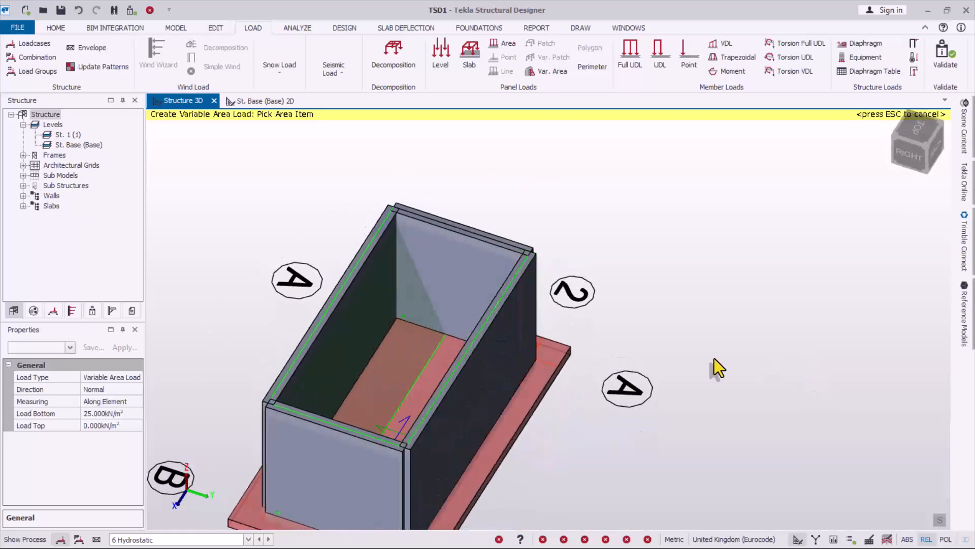
middle_click_drag(437, 243, 437, 280)
middle_click_drag(379, 245, 327, 395)
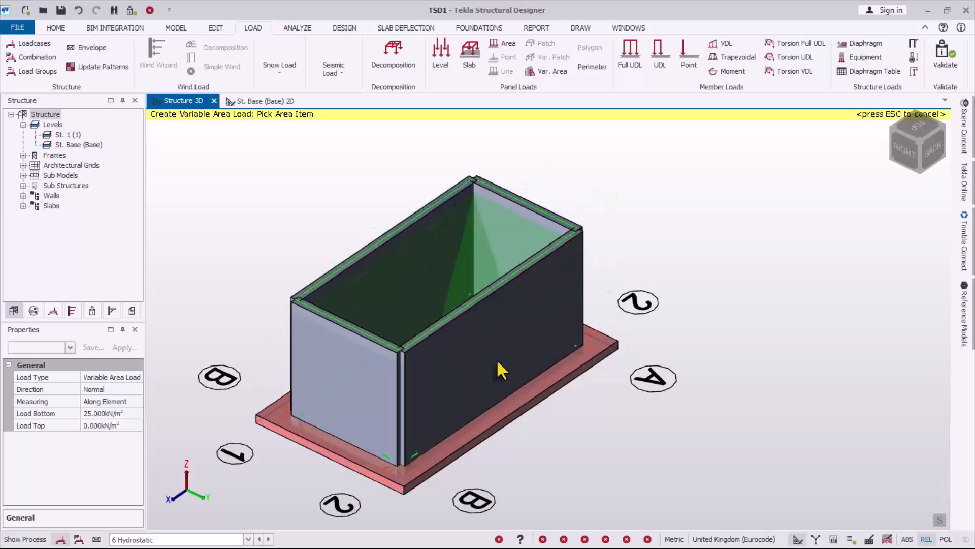
scroll(487, 355, "up", 1)
scroll(655, 311, "down", 2)
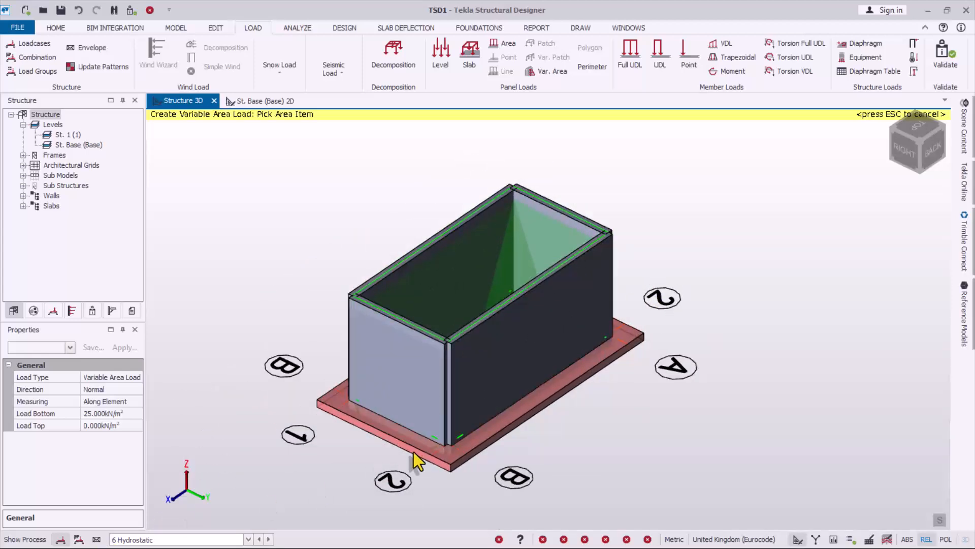
scroll(355, 407, "up", 1)
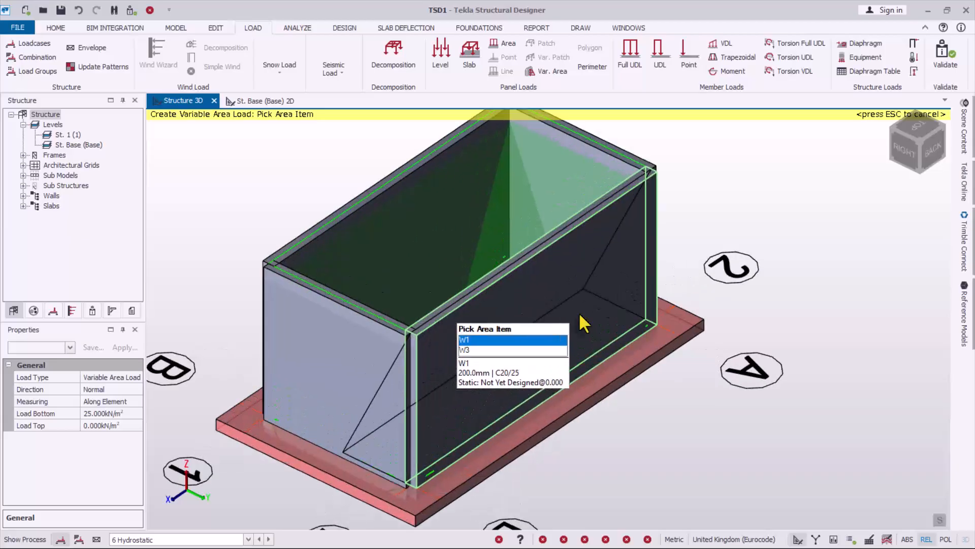
key("Escape")
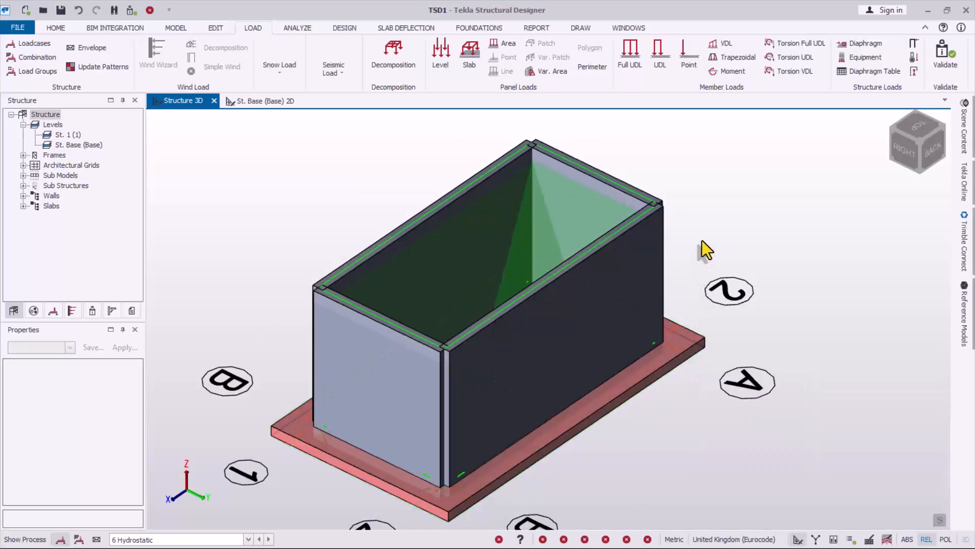
Step: Review the applied loads in the 3D view for the Soil Pressure, Imposed and Dead loadcases in turn
mouse_move(474, 442)
middle_click_drag(474, 442, 523, 422)
left_click(173, 540)
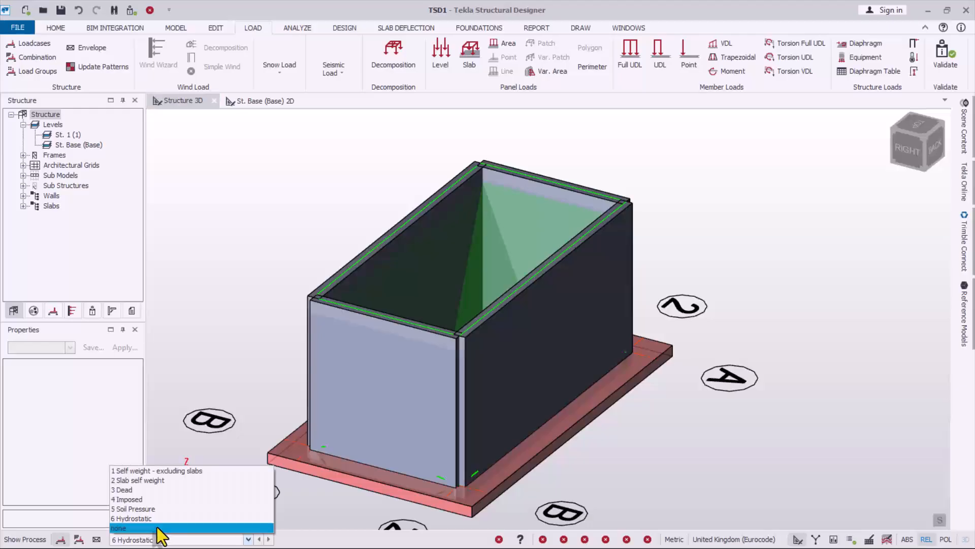
left_click(136, 512)
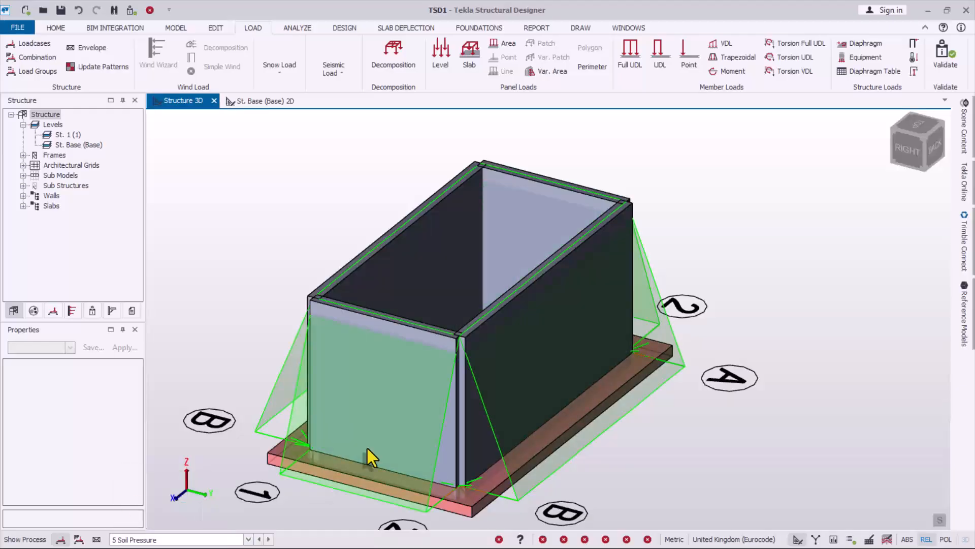
middle_click_drag(598, 442, 218, 514)
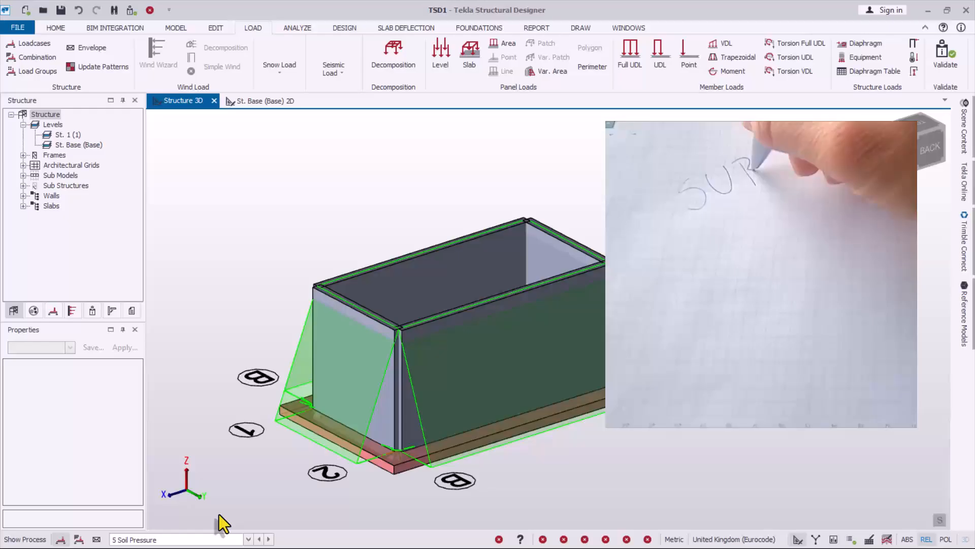
left_click(168, 539)
left_click(126, 500)
middle_click_drag(266, 475, 433, 462)
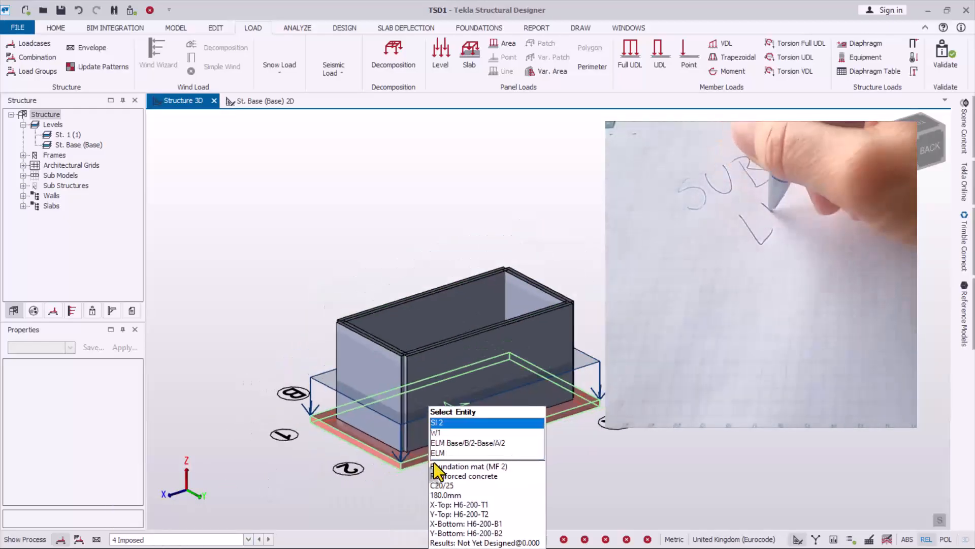
middle_click_drag(534, 480, 461, 483)
left_click(145, 539)
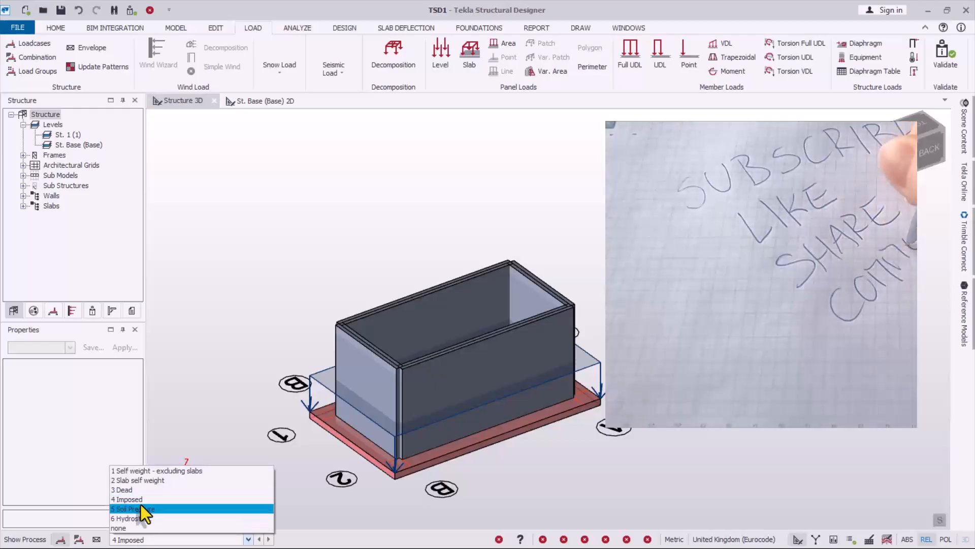
left_click(131, 494)
scroll(542, 447, "up", 3)
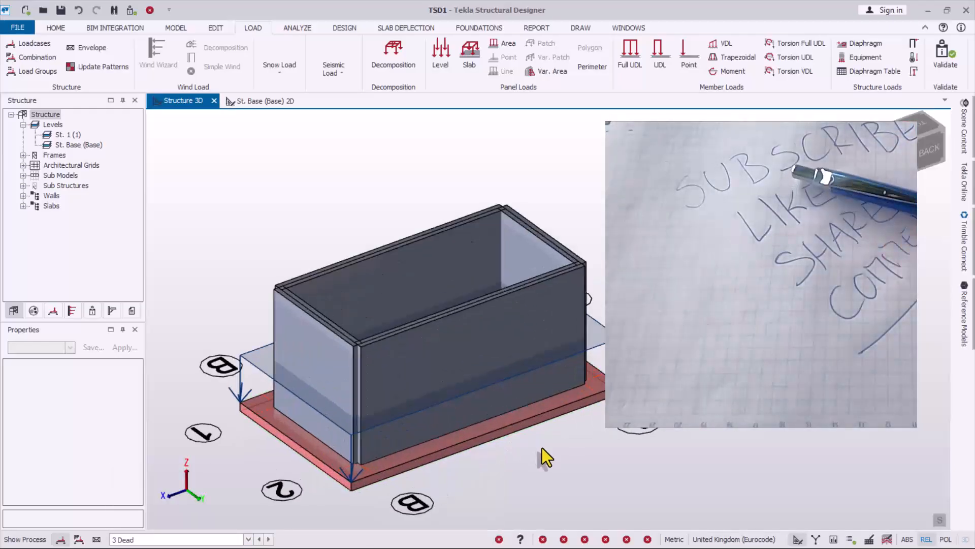
scroll(437, 432, "down", 4)
mouse_move(438, 432)
middle_mouse_down()
mouse_move(277, 435)
mouse_move(440, 439)
middle_mouse_up()
left_click(149, 541)
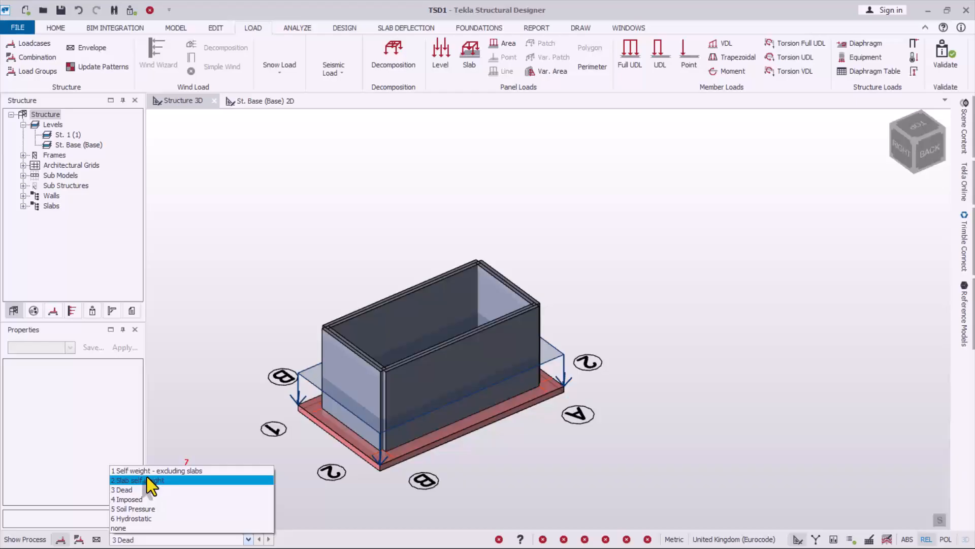
scroll(590, 354, "down", 1)
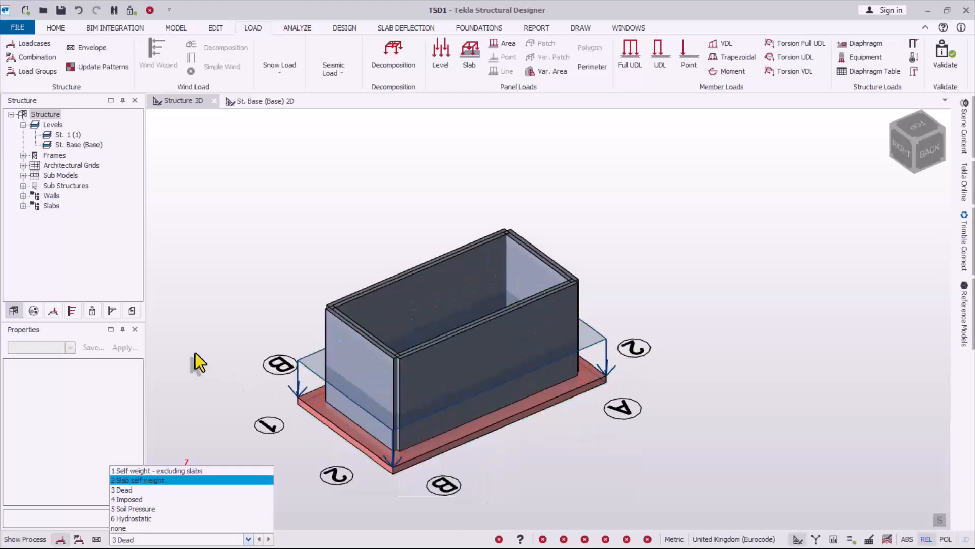
left_click(242, 201)
scroll(402, 345, "up", 5)
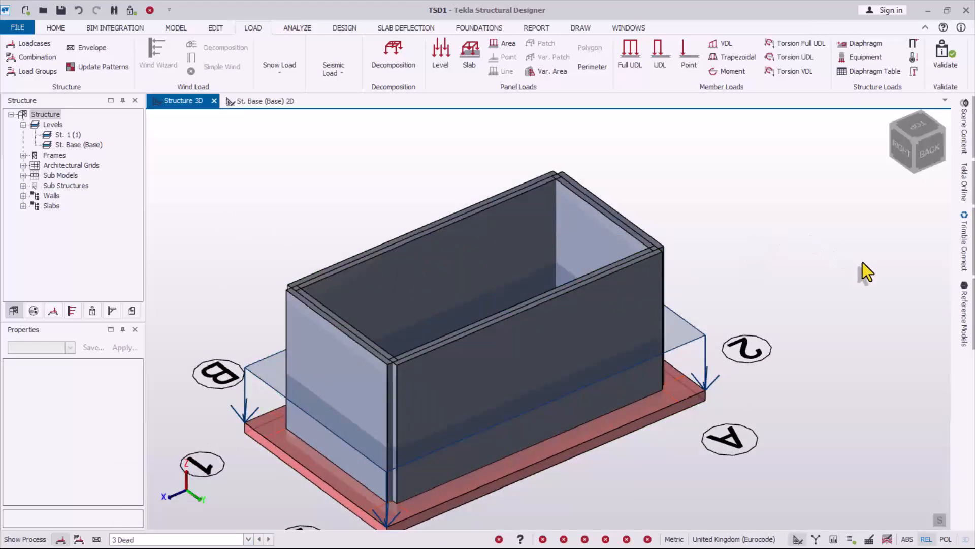
scroll(356, 204, "down", 3)
scroll(376, 211, "up", 4)
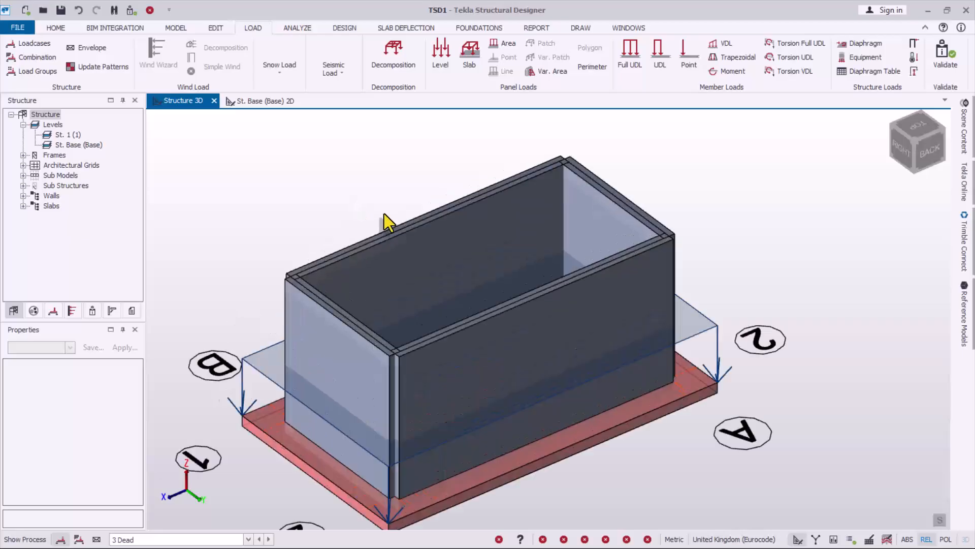
scroll(543, 190, "down", 2)
scroll(447, 406, "up", 2)
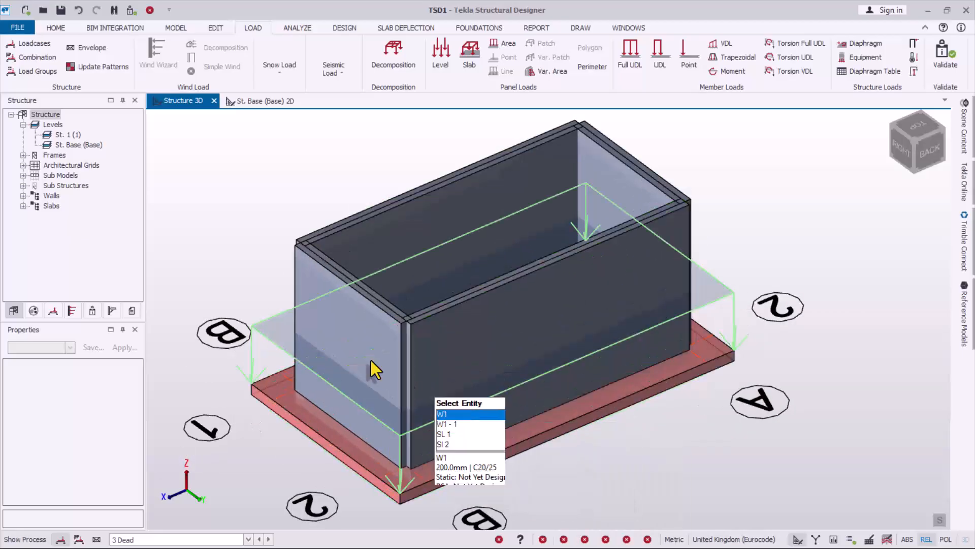
Step: Open the design settings and examine the reinforcement layout limits for cast-in-place concrete walls
left_click(351, 29)
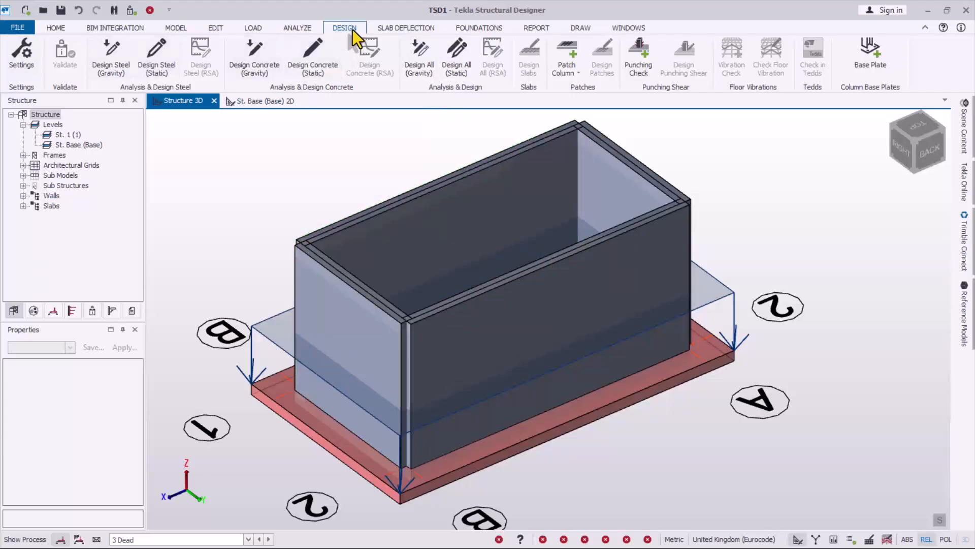
left_click(18, 53)
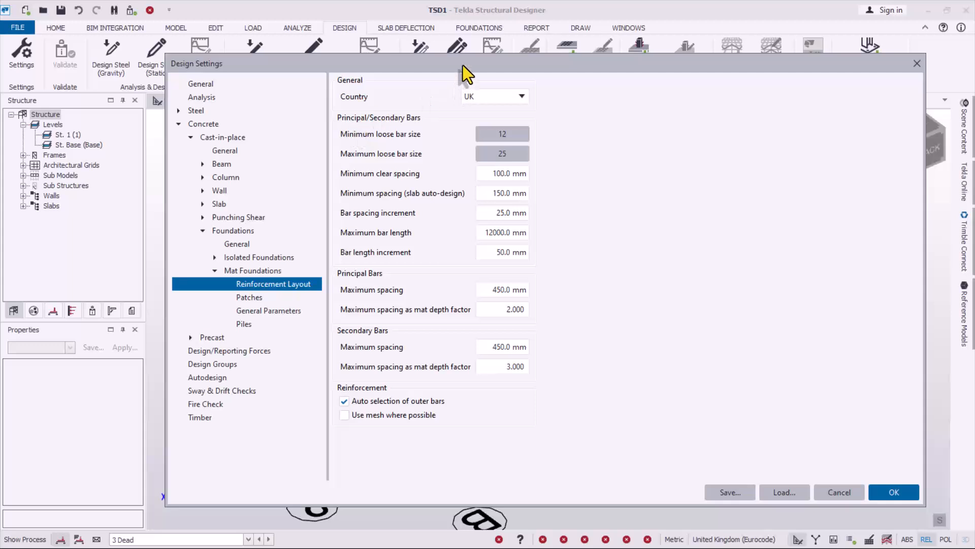
left_click_drag(462, 65, 424, 48)
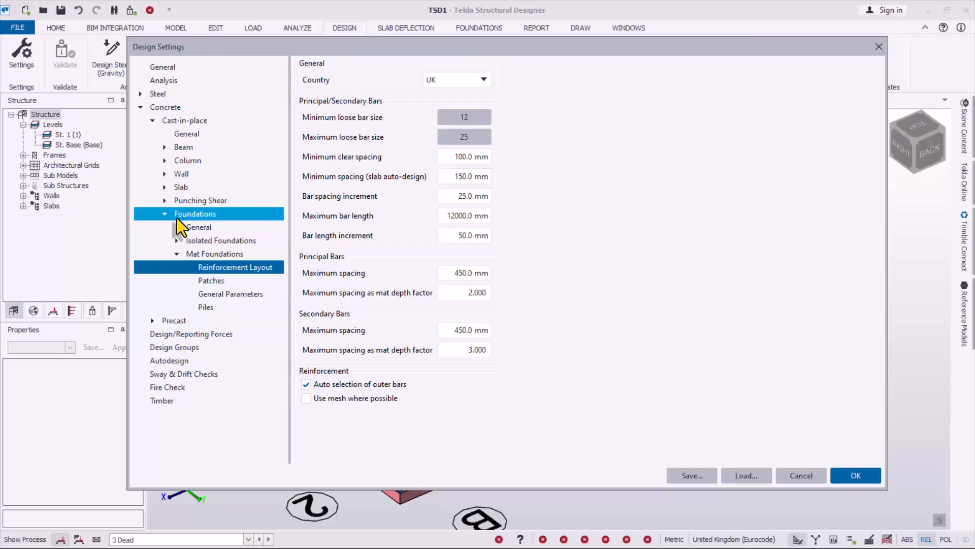
left_click(164, 173)
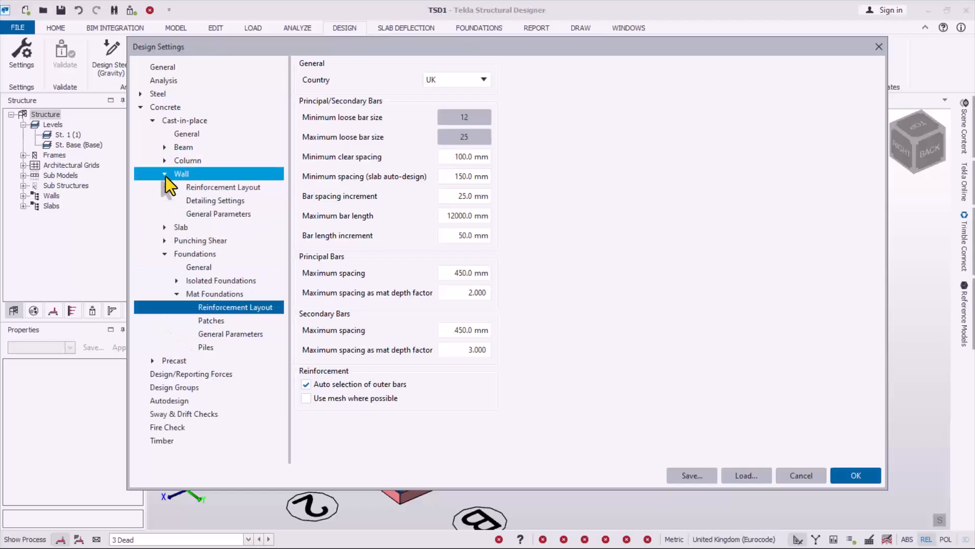
left_click(224, 186)
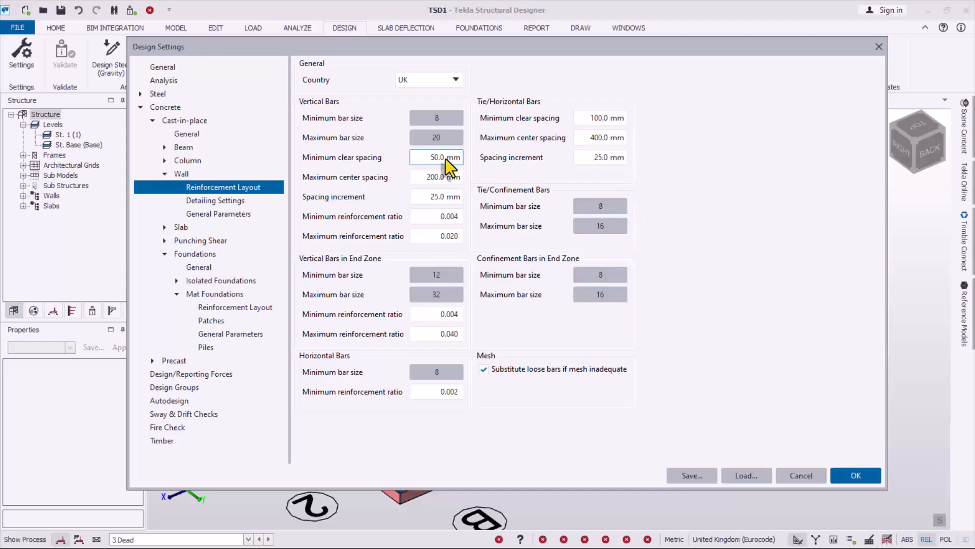
Step: In the wall detailing settings for ties, set the number of span region ties for separate regions to 2 and save the design settings
left_click(208, 204)
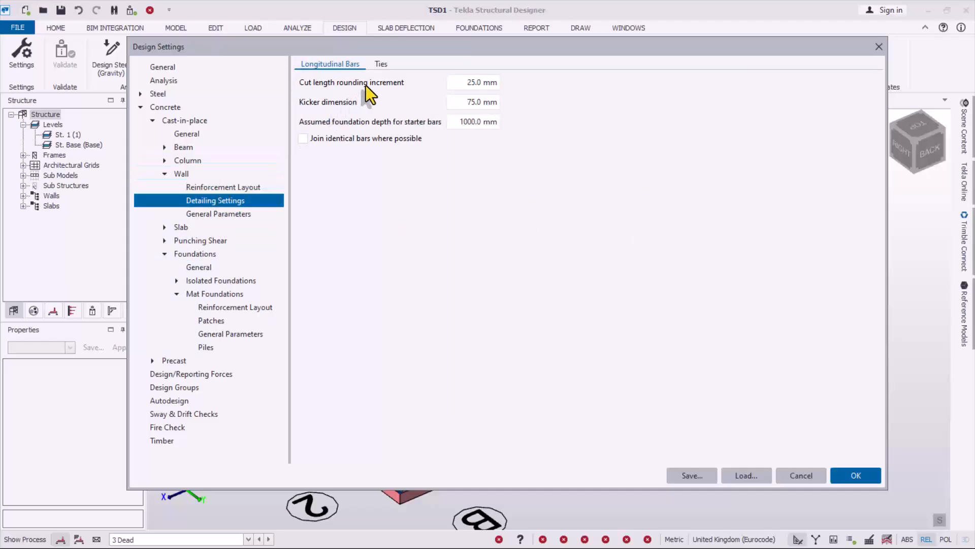
left_click(380, 64)
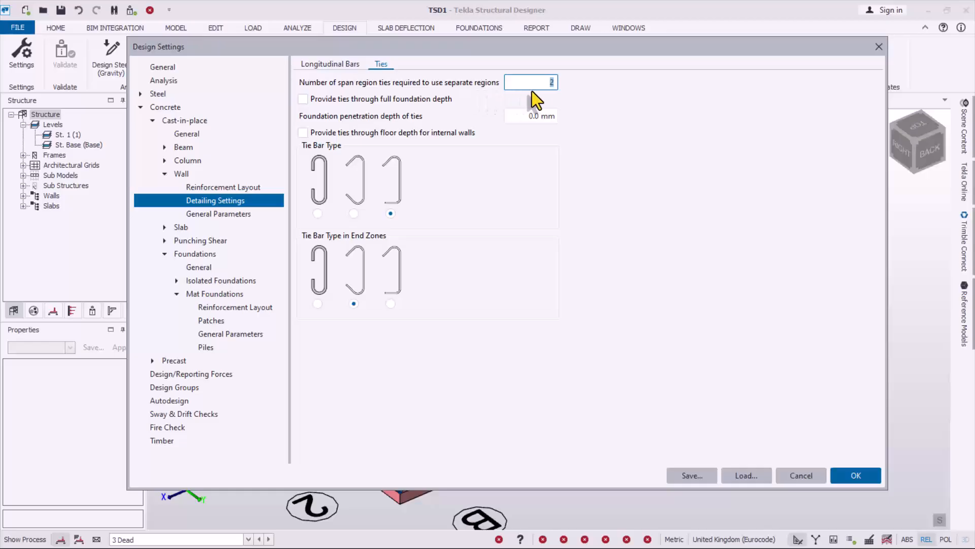
type("2")
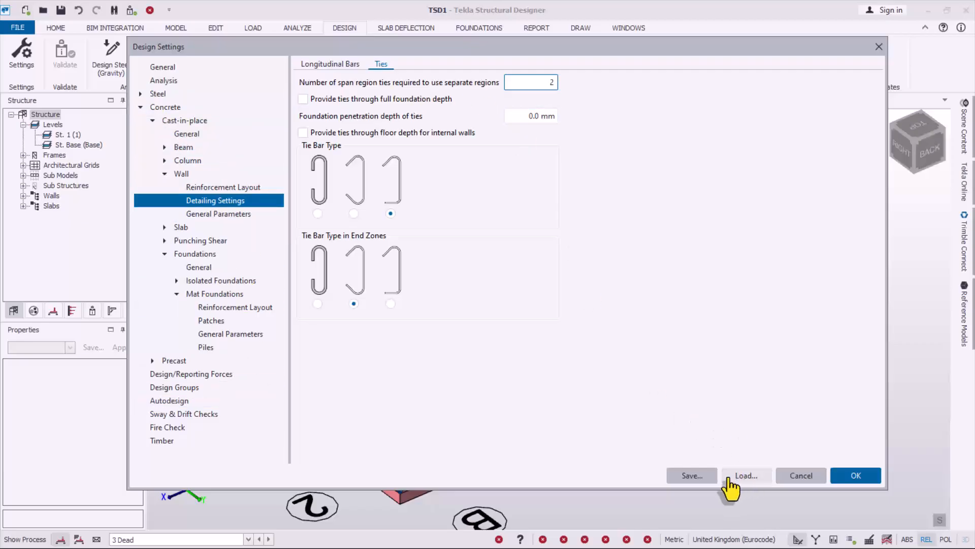
left_click(676, 473)
left_click(405, 286)
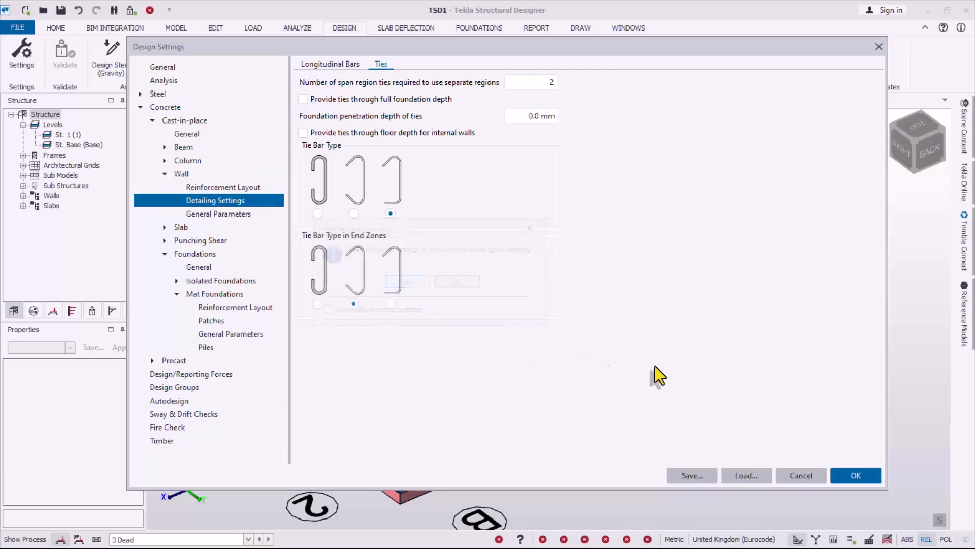
key("Return")
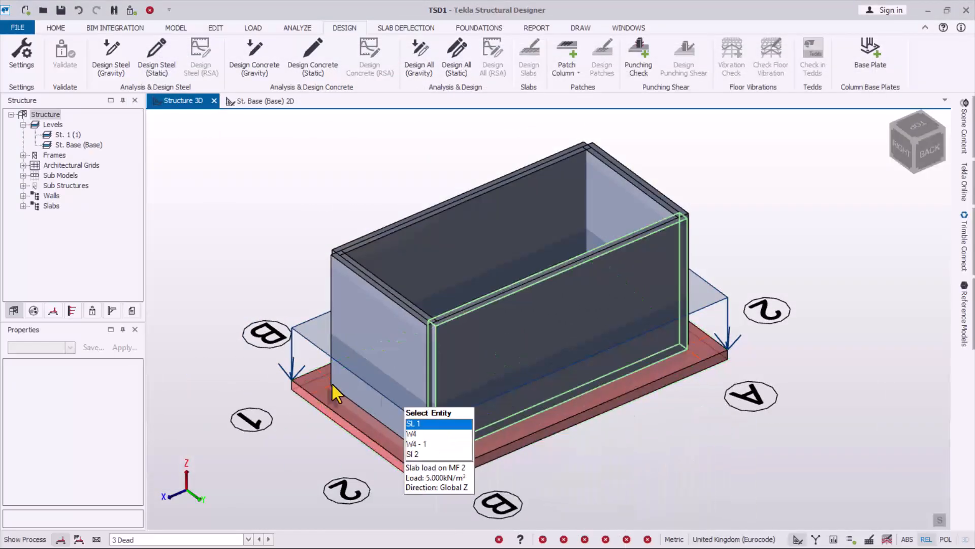
mouse_move(241, 329)
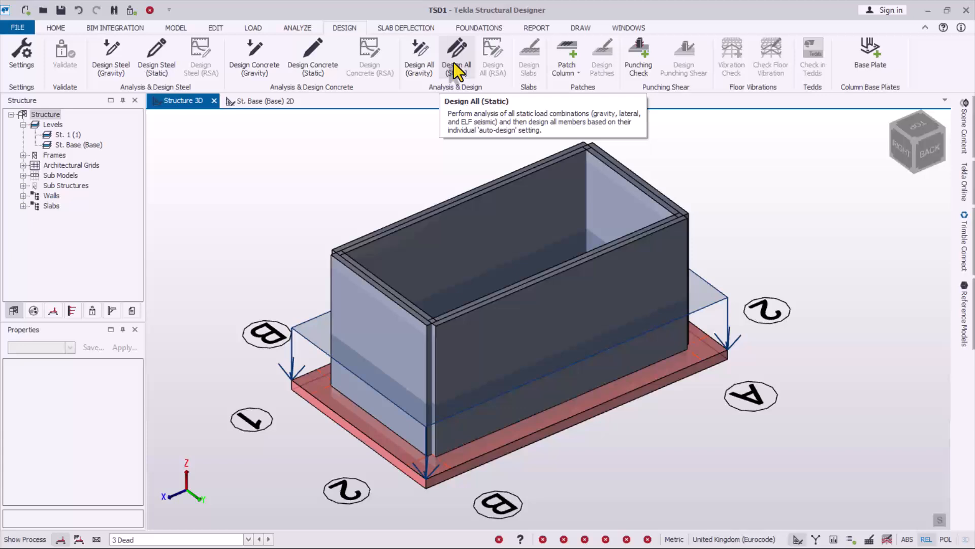
mouse_move(547, 361)
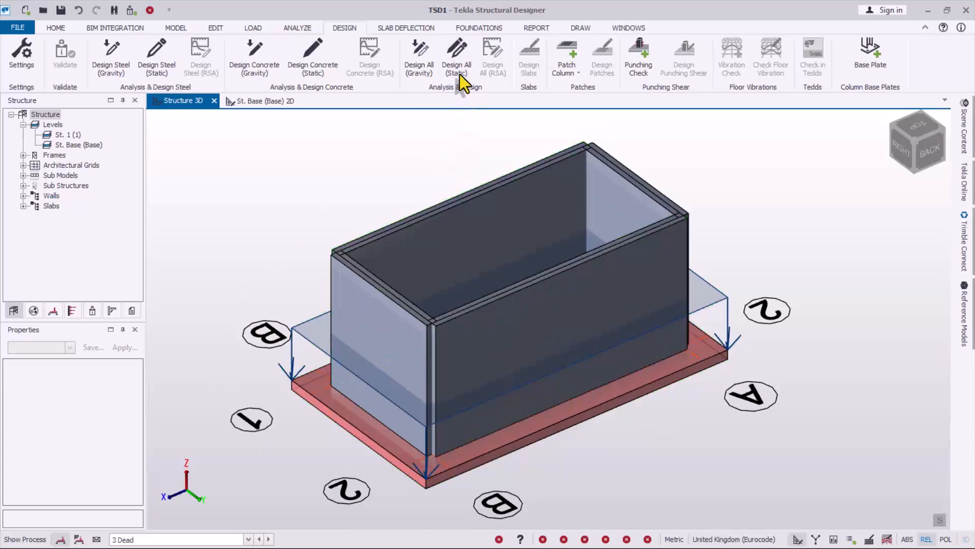
mouse_move(462, 264)
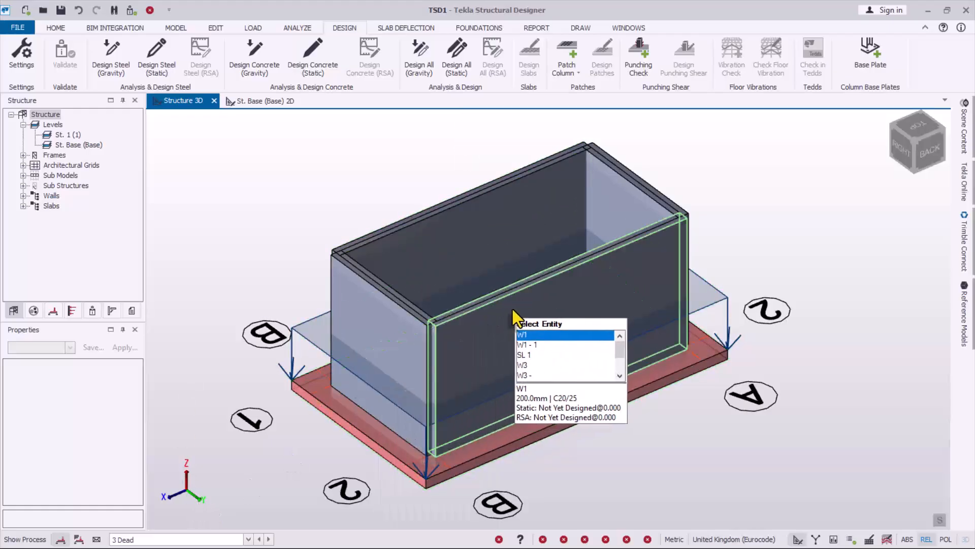
scroll(505, 313, "up", 5)
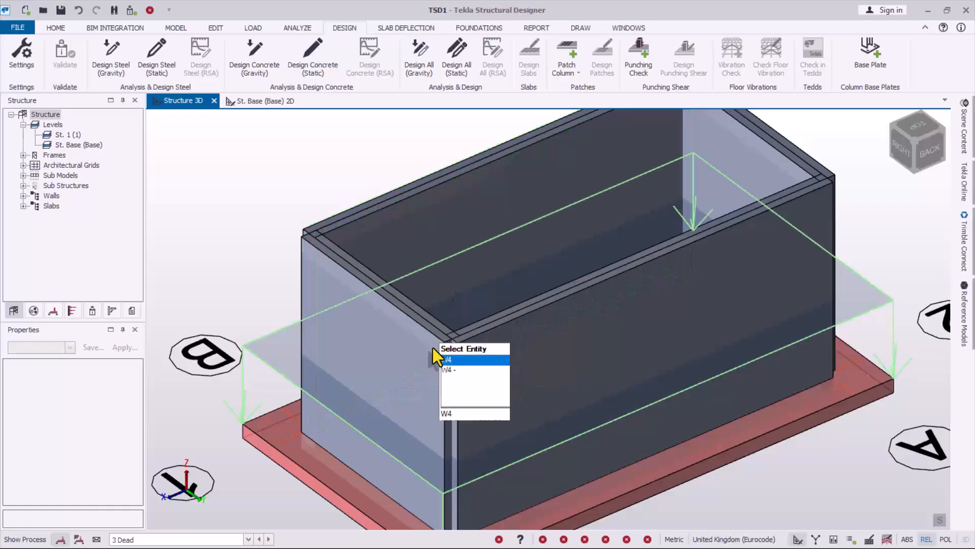
scroll(506, 355, "down", 3)
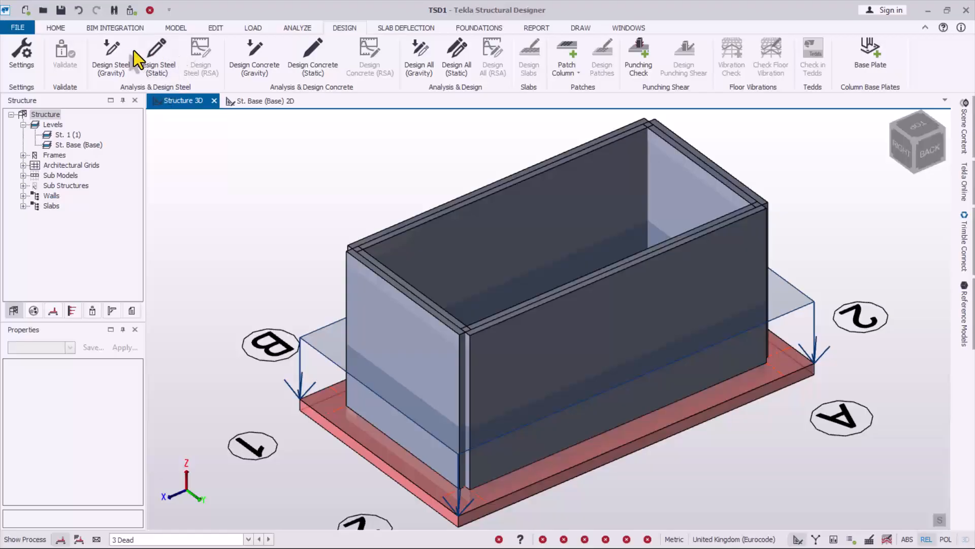
Step: Start generating the design load combinations, excluding the seismic and accidental combinations
left_click(255, 25)
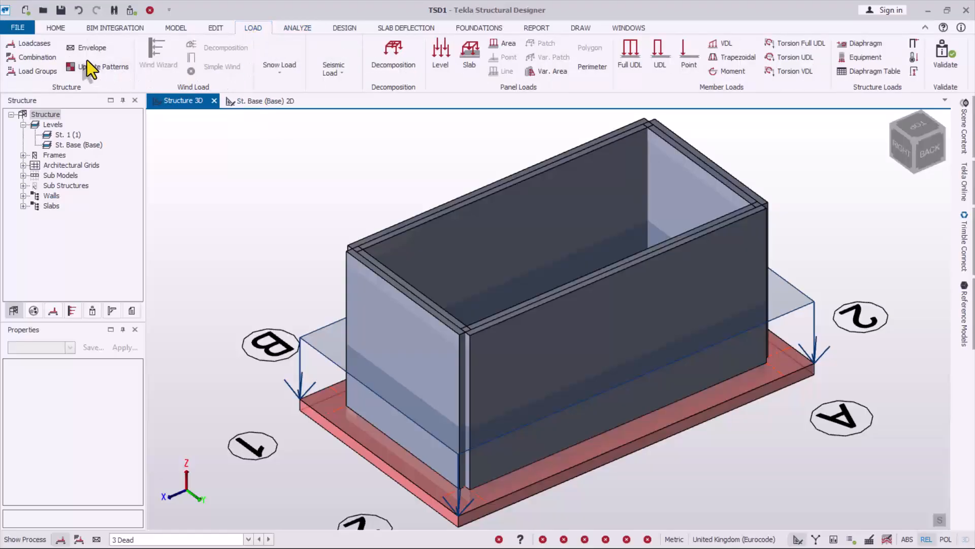
left_click(30, 44)
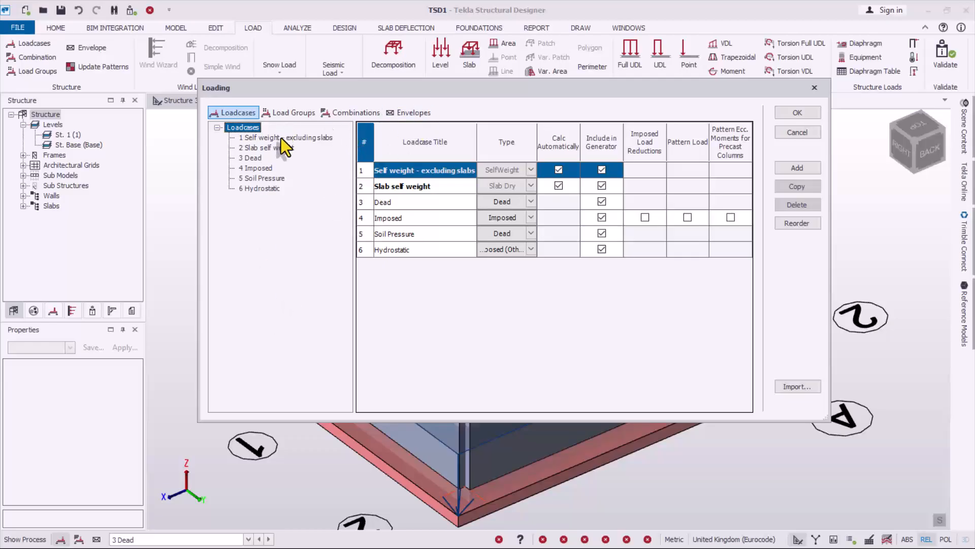
left_click(350, 115)
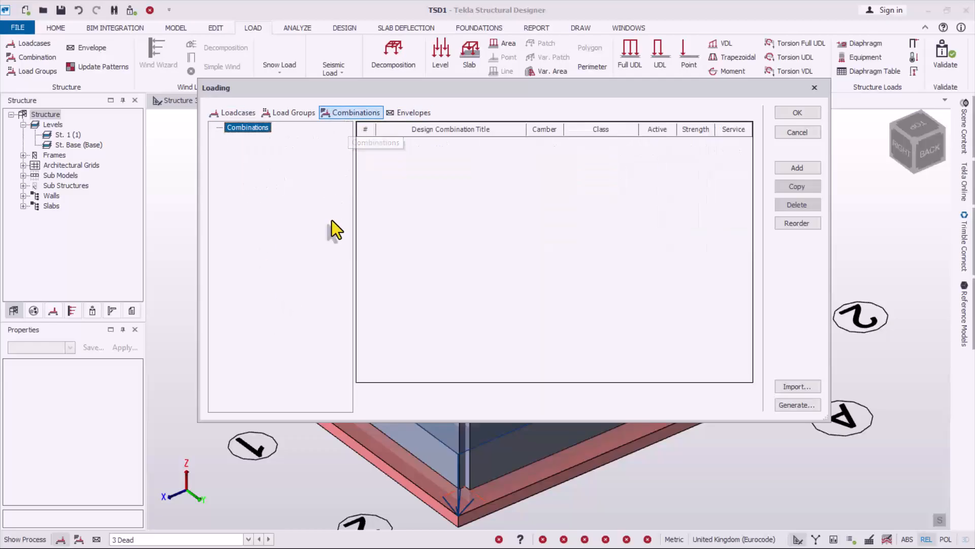
left_click(796, 406)
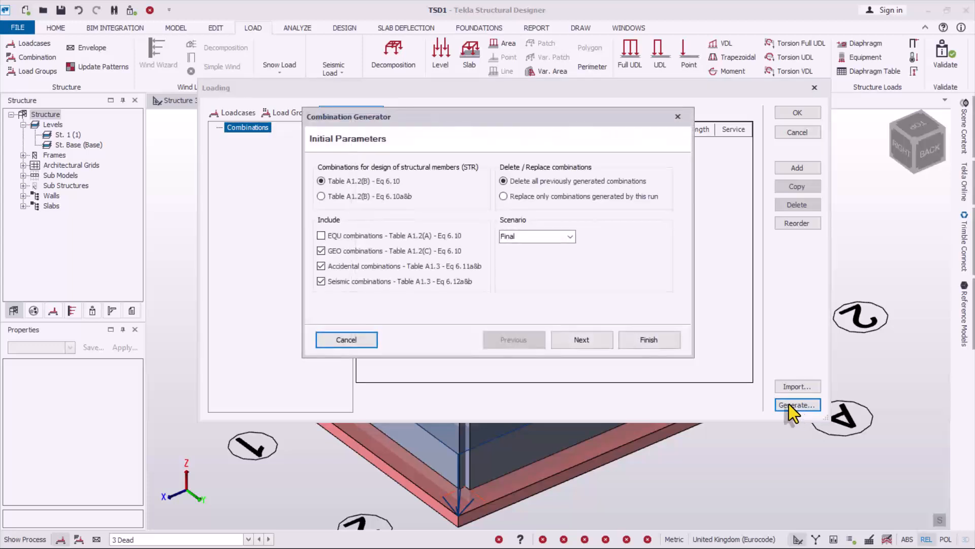
left_click(322, 281)
left_click(321, 267)
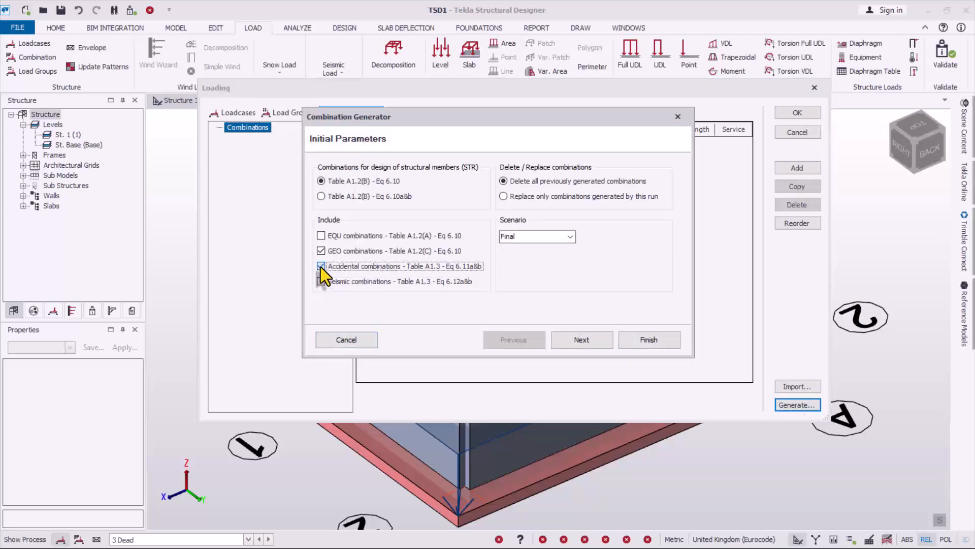
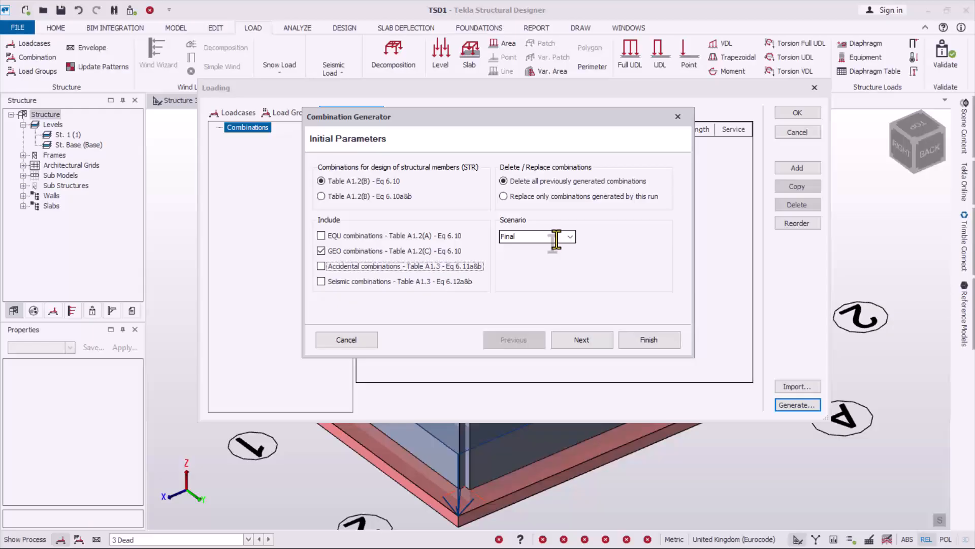
Step: Accept the default load factors, include EHF in Dir1+ and Dir2+ for the STR and GEO combinations with EHF, generate the combinations and save them
left_click(589, 346)
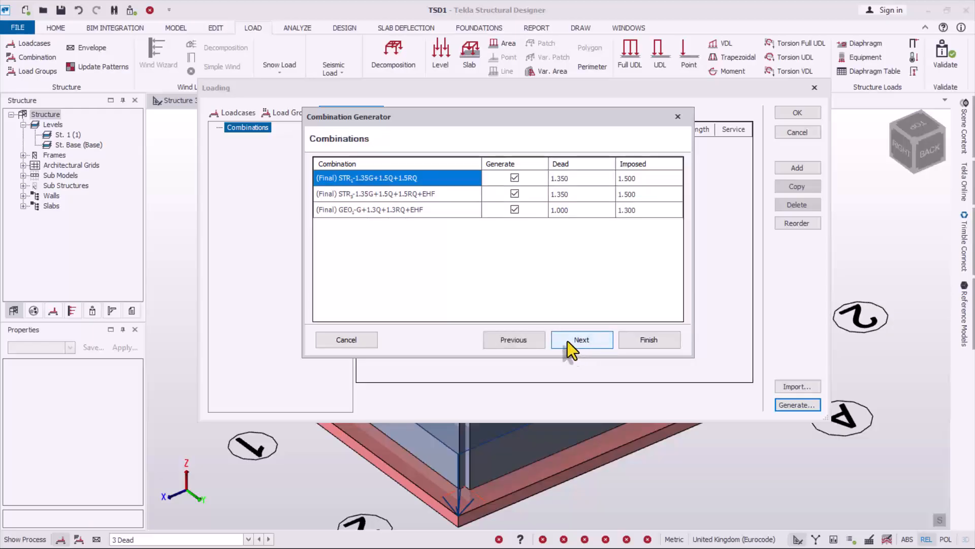
left_click(575, 343)
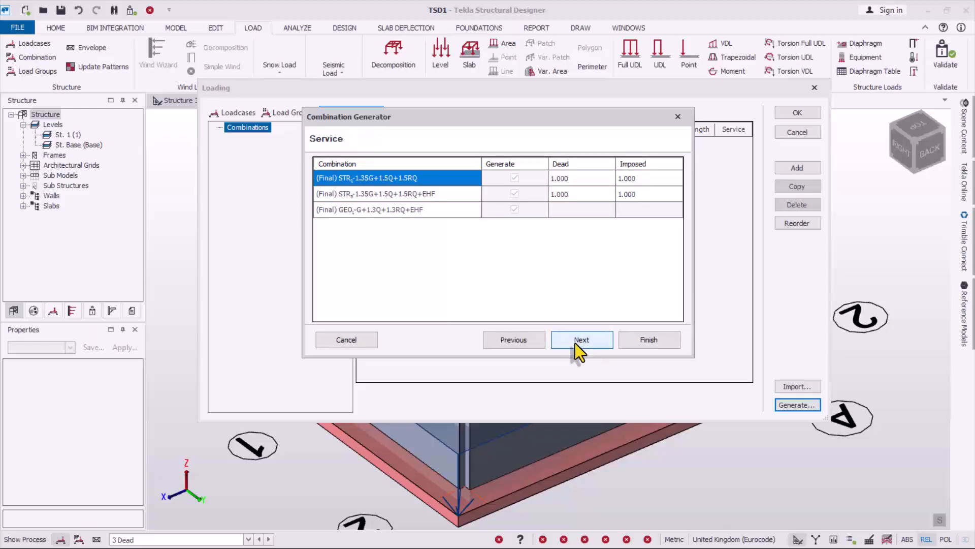
left_click(575, 343)
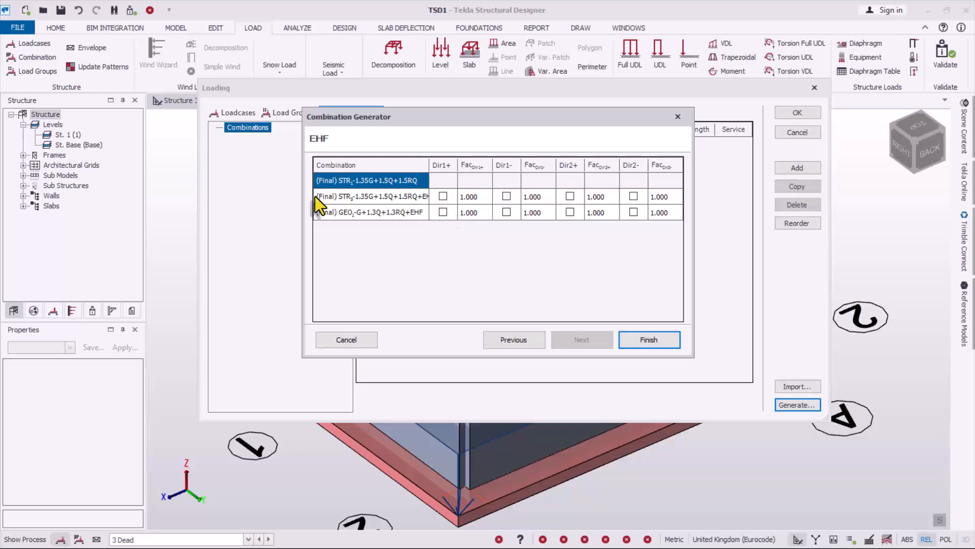
left_click(443, 197)
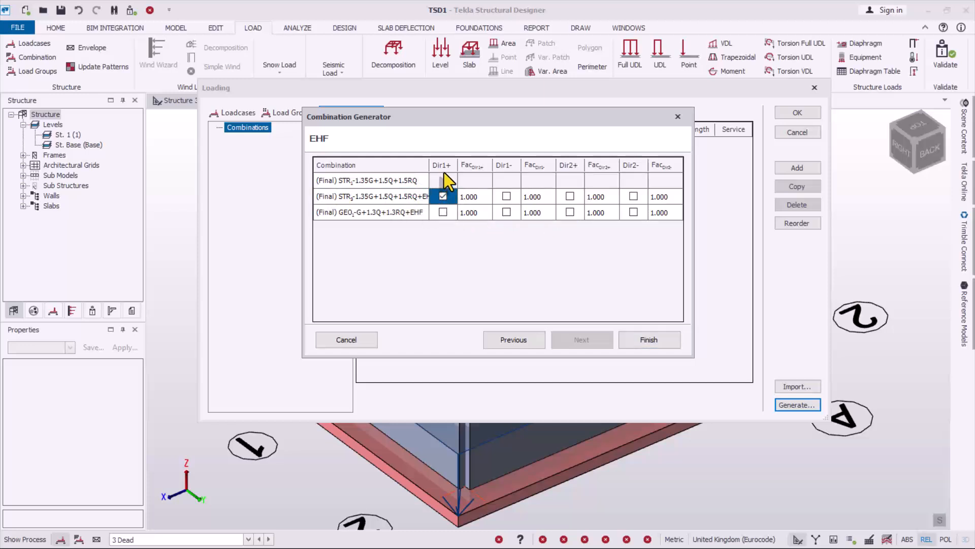
left_click(570, 198)
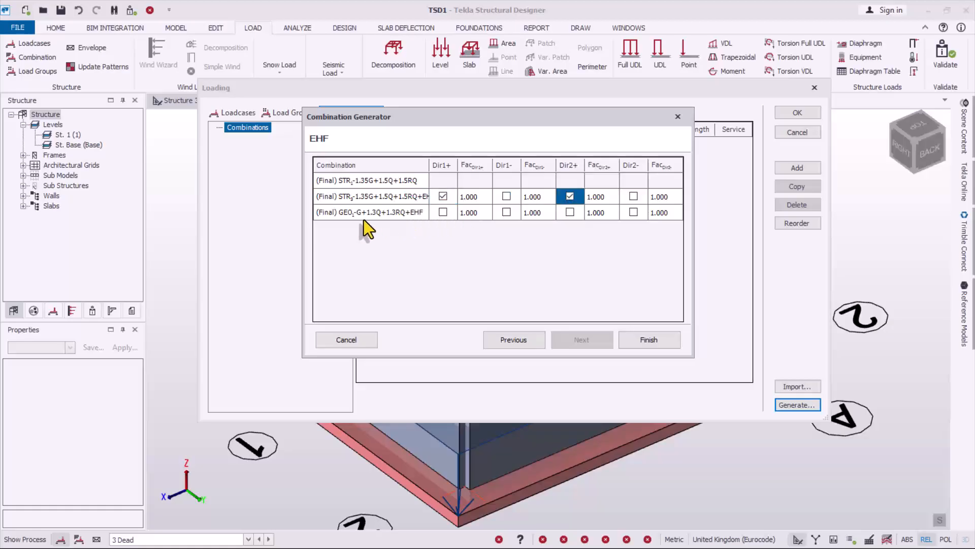
left_click(443, 212)
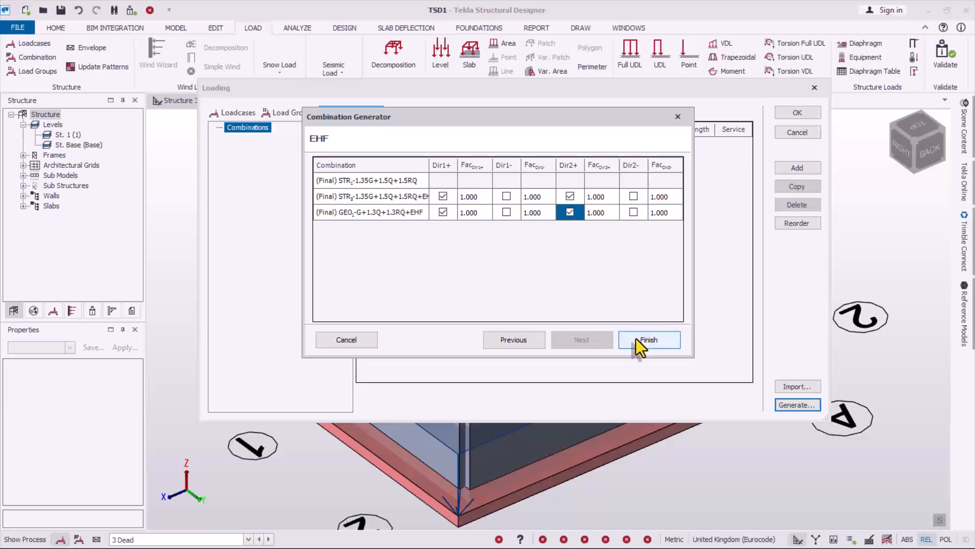
left_click(649, 340)
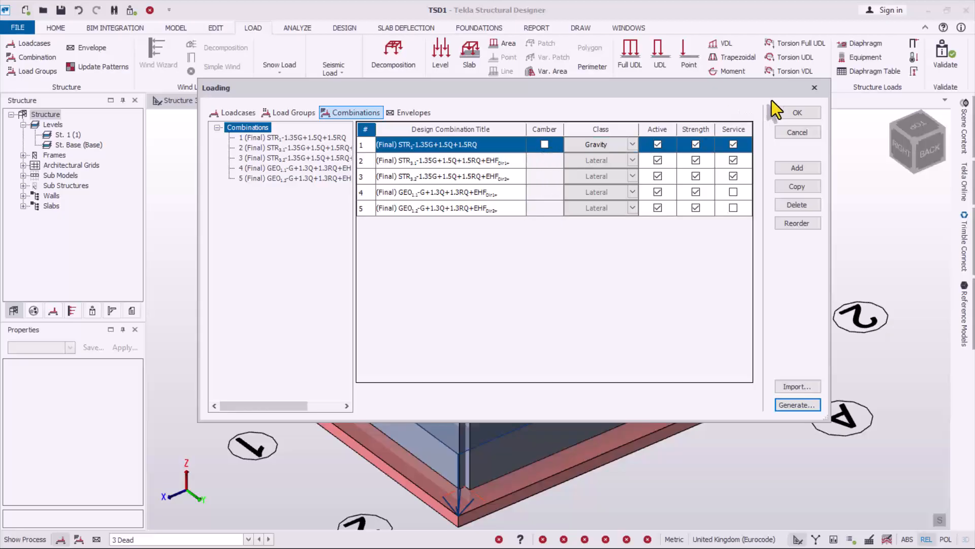
left_click(797, 114)
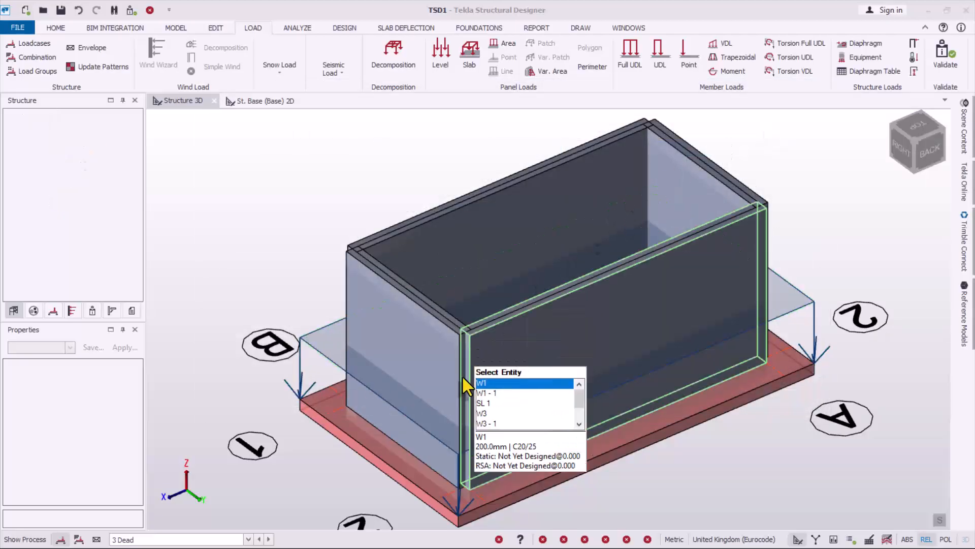
Step: Switch the load display to combinations, check the combination list, and run the static analysis and design for all members
scroll(370, 347, "down", 1)
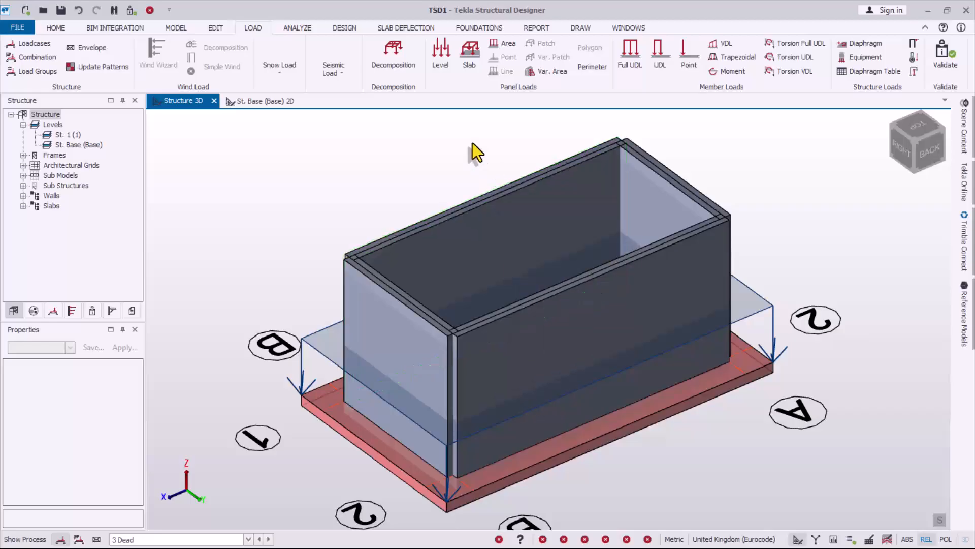
left_click(341, 28)
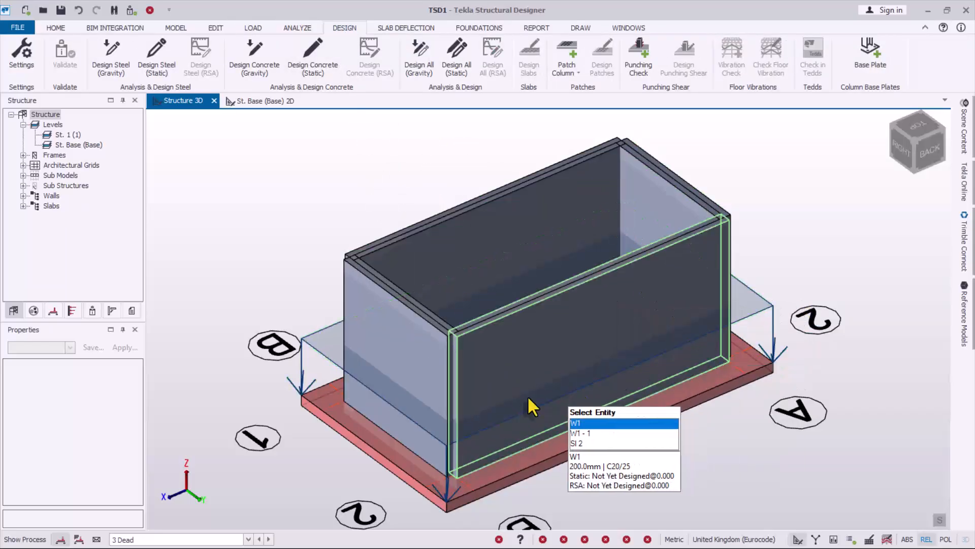
left_click(77, 539)
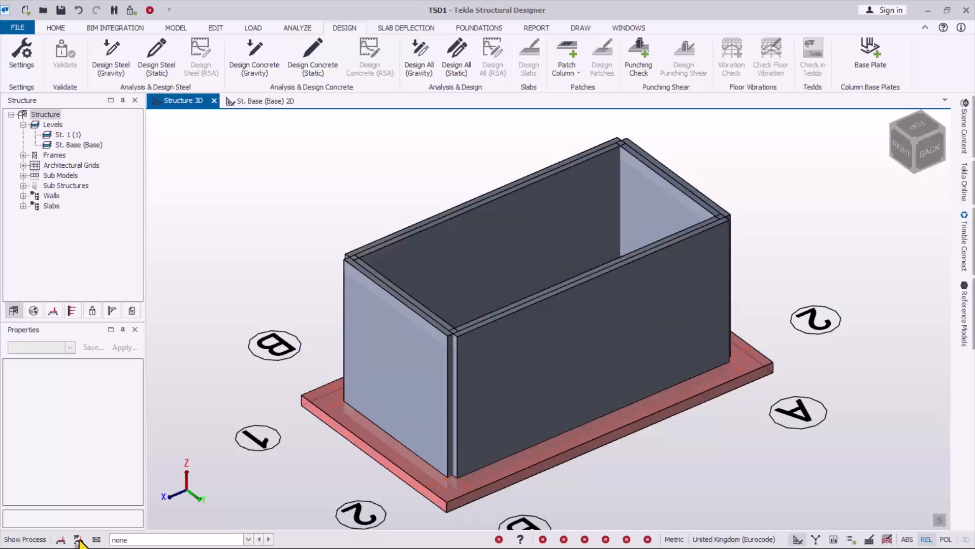
left_click(133, 540)
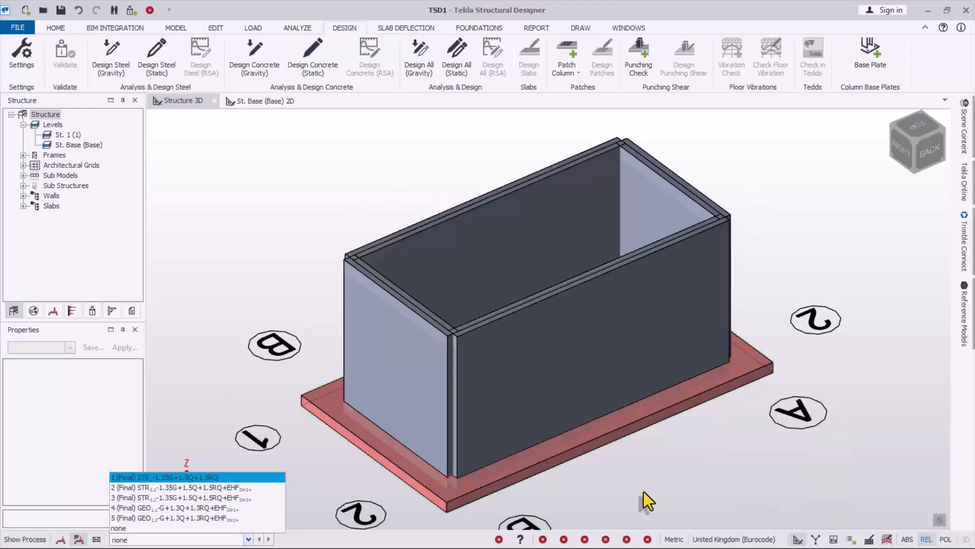
scroll(607, 458, "up", 1)
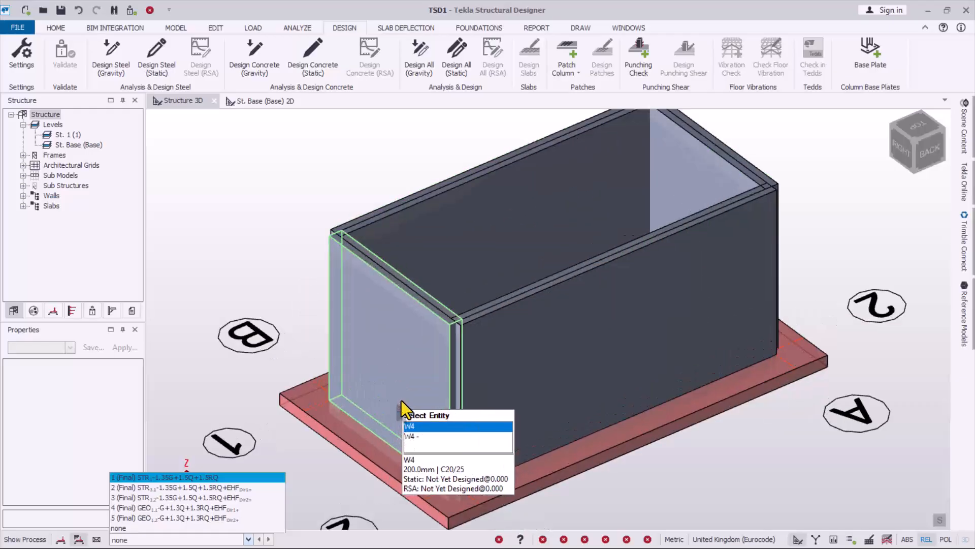
scroll(401, 401, "up", 1)
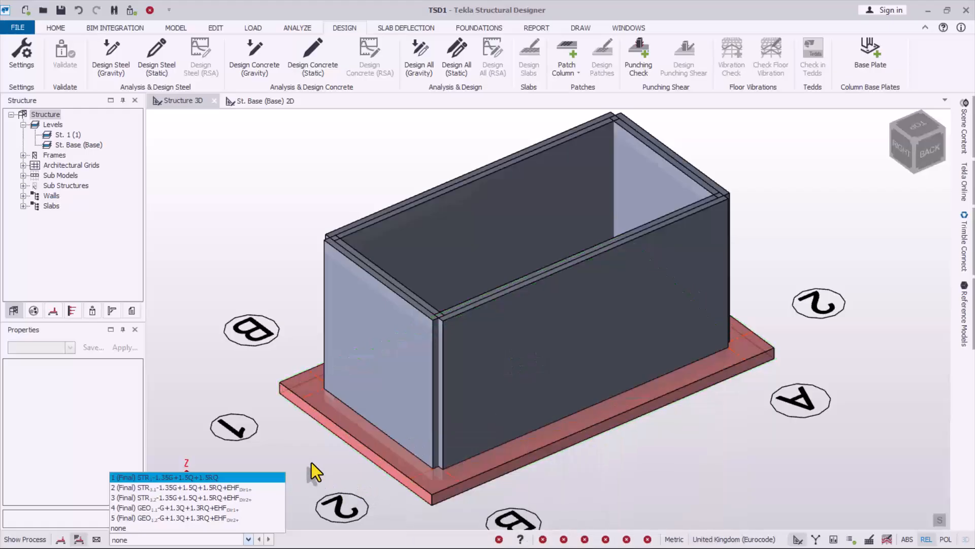
left_click(327, 161)
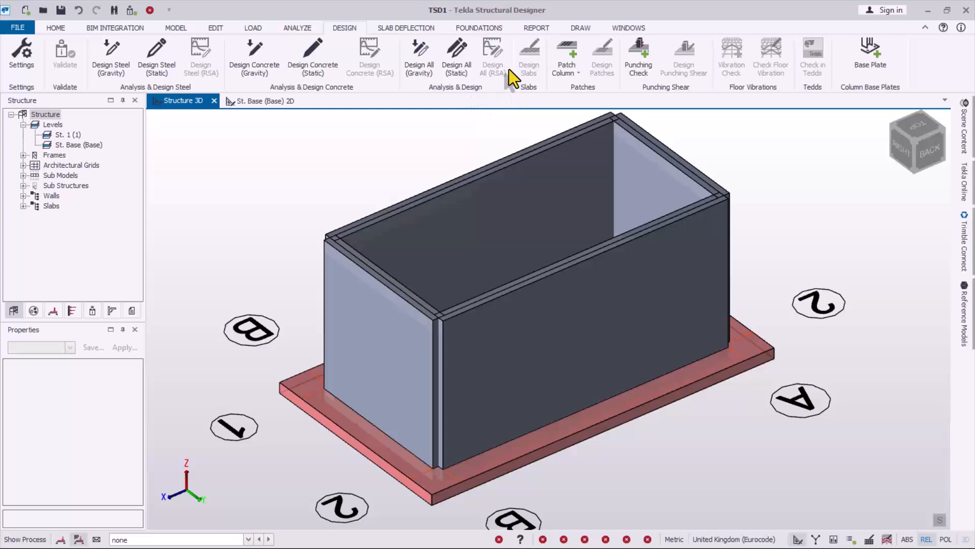
left_click(461, 64)
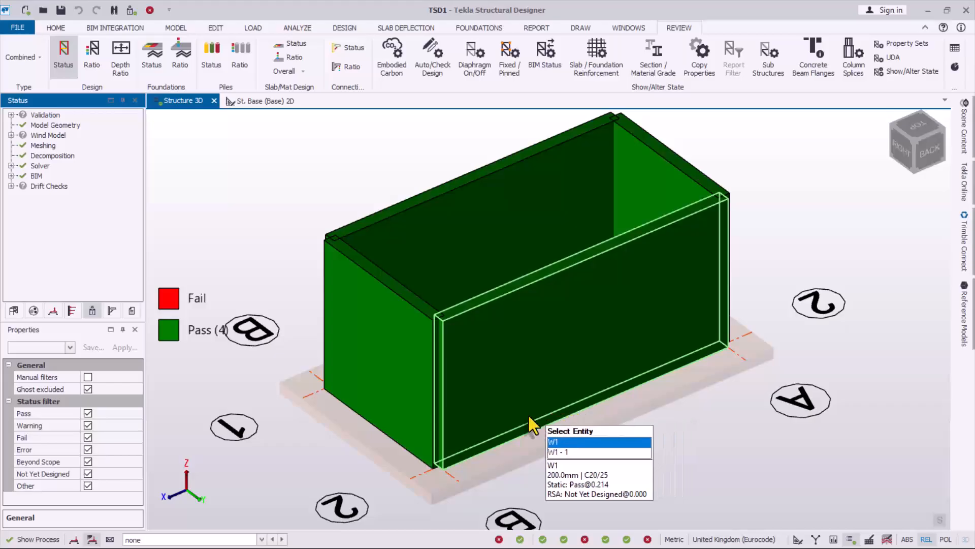
Step: Open the static interactive design of rear long wall W3
scroll(674, 450, "down", 2)
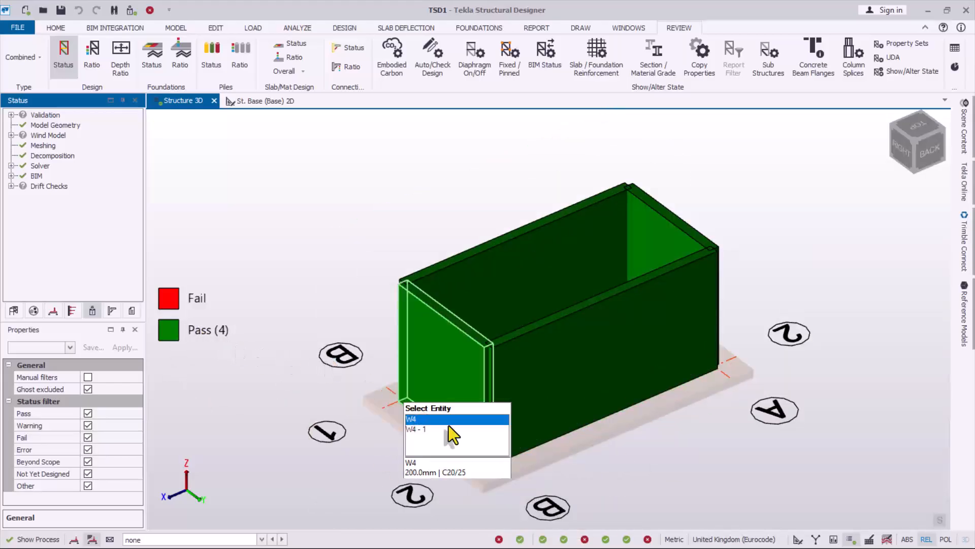
scroll(740, 249, "up", 1)
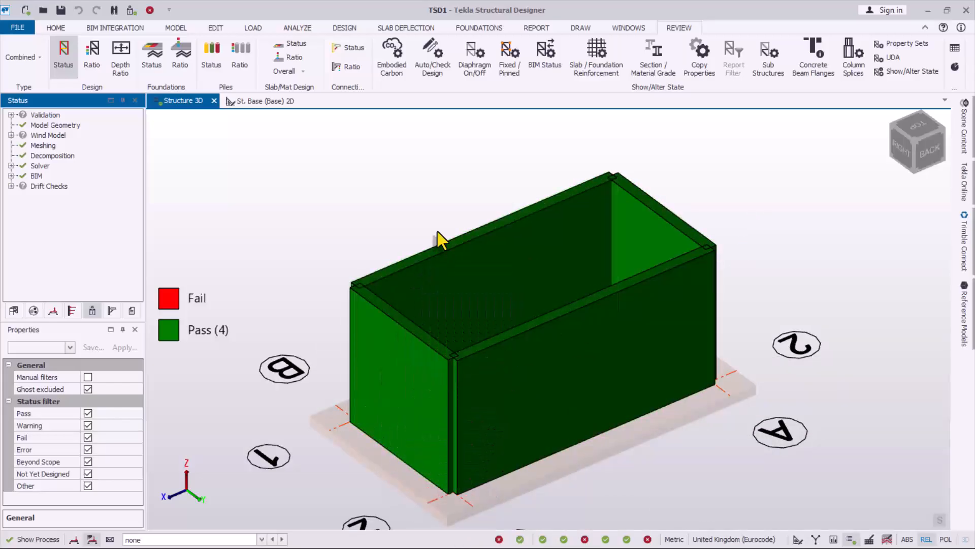
left_click(456, 267)
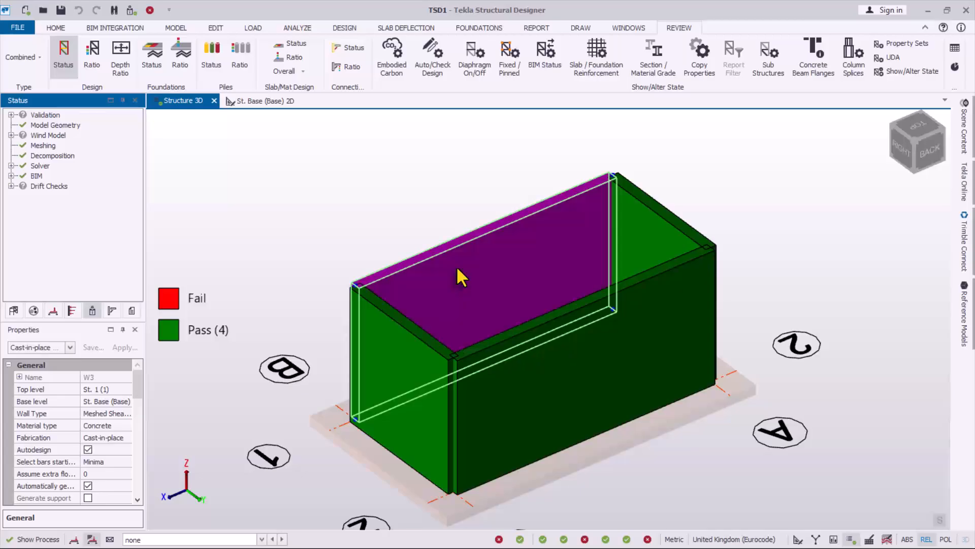
right_click(457, 265)
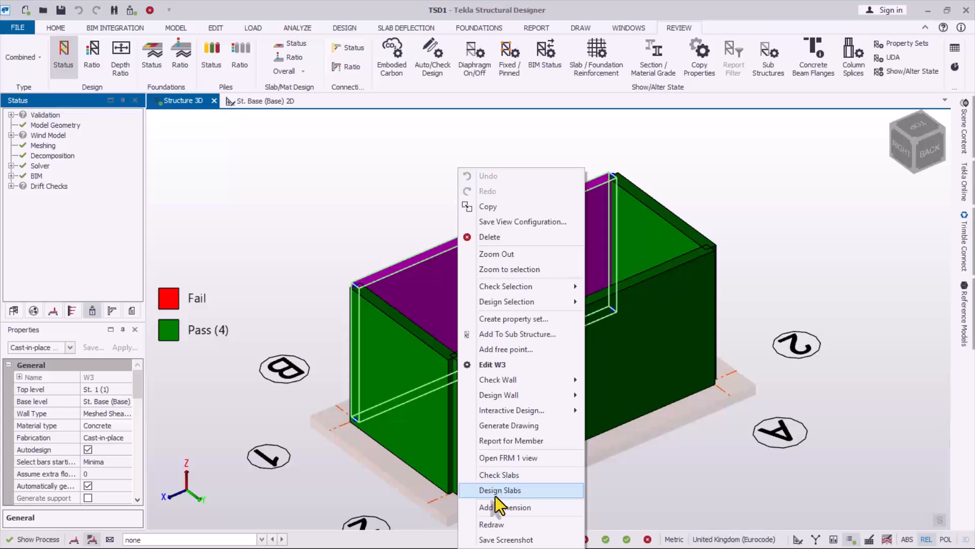
mouse_move(487, 398)
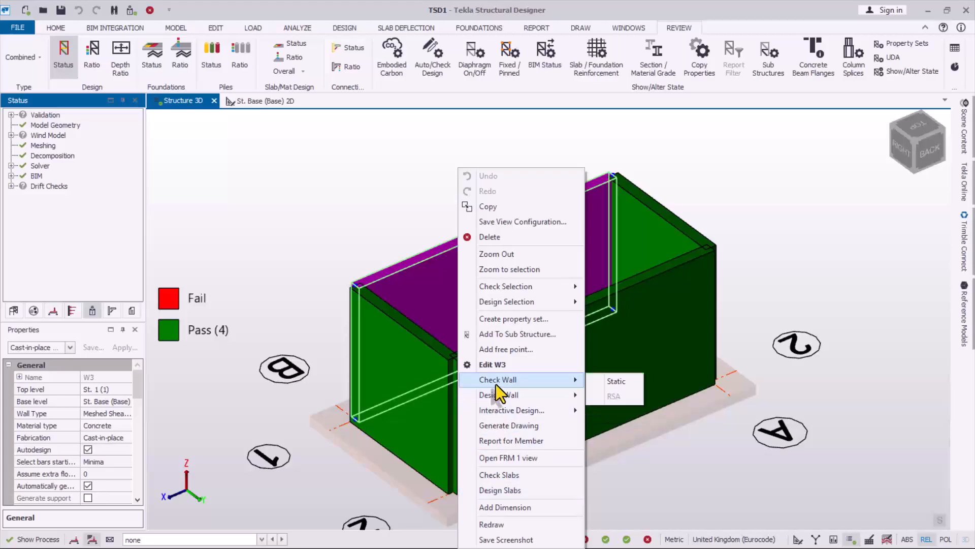
mouse_move(519, 414)
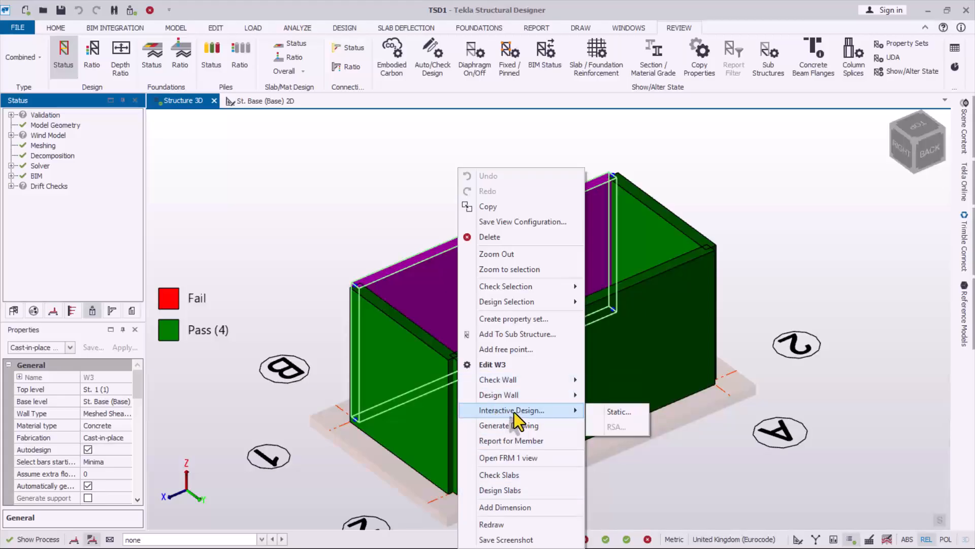
left_click(614, 412)
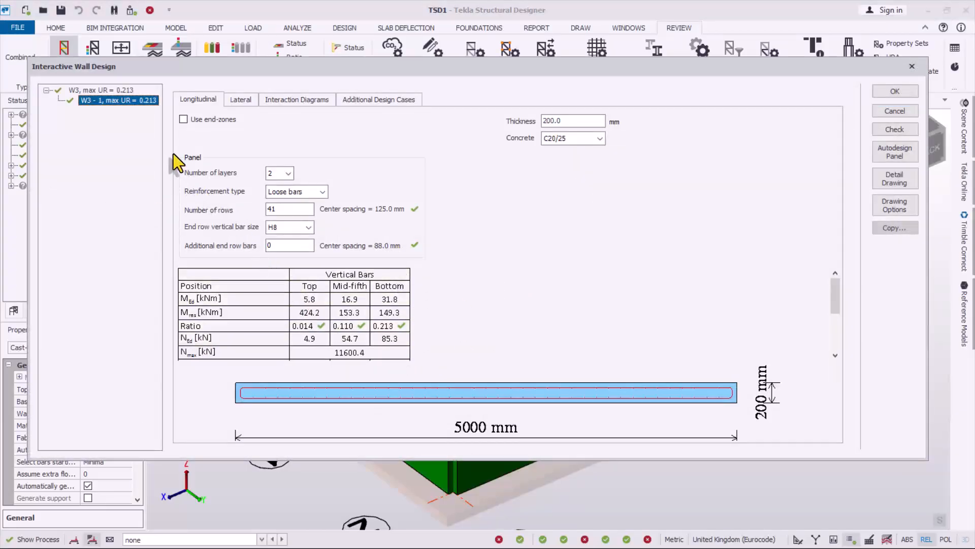
Step: Review the vertical bar checks of wall panel W3 - 1, try end row bar size H6 and restore H8
scroll(431, 306, "down", 3)
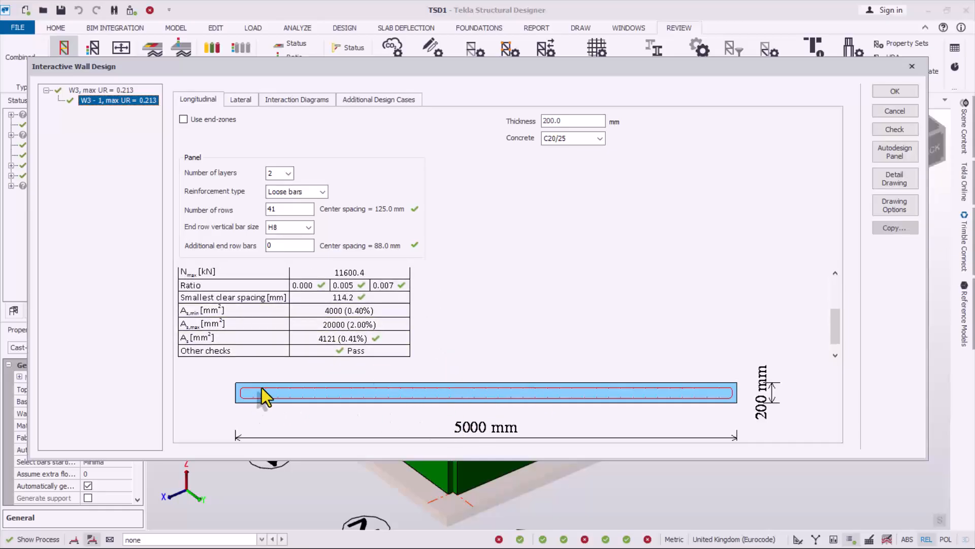
scroll(298, 231, "up", 1)
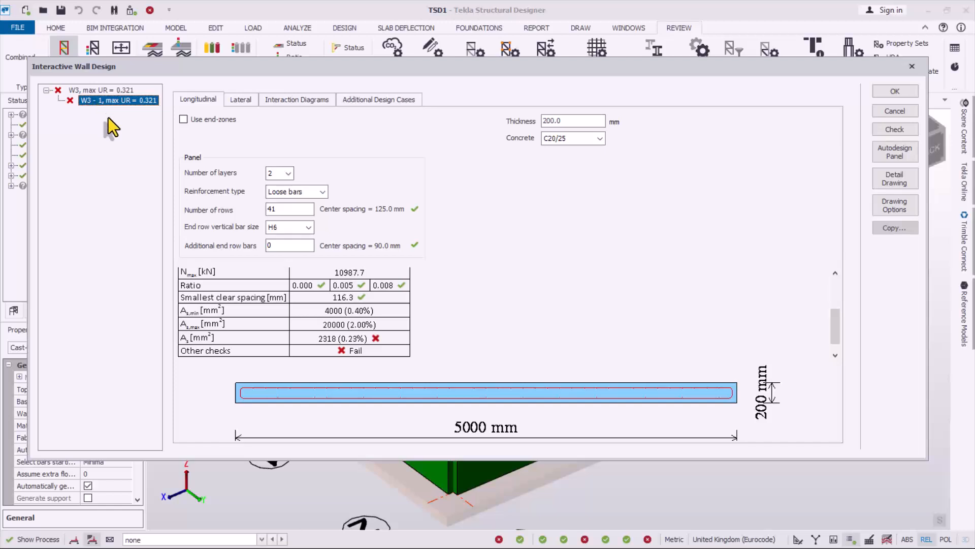
left_click(306, 228)
left_click(294, 248)
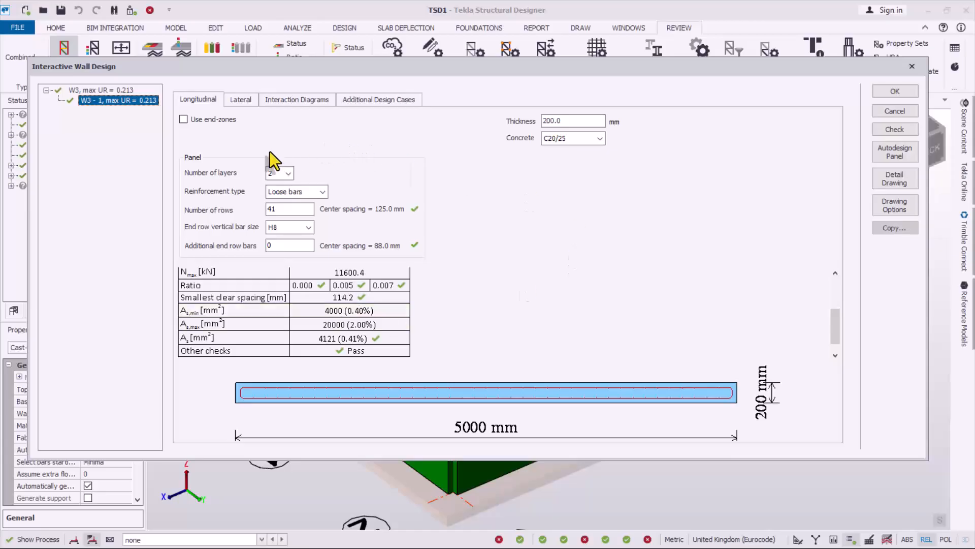
Step: Review wall panel W3 - 1's lateral reinforcement, interaction diagrams and overall wall status, and return to its longitudinal reinforcement
left_click(236, 100)
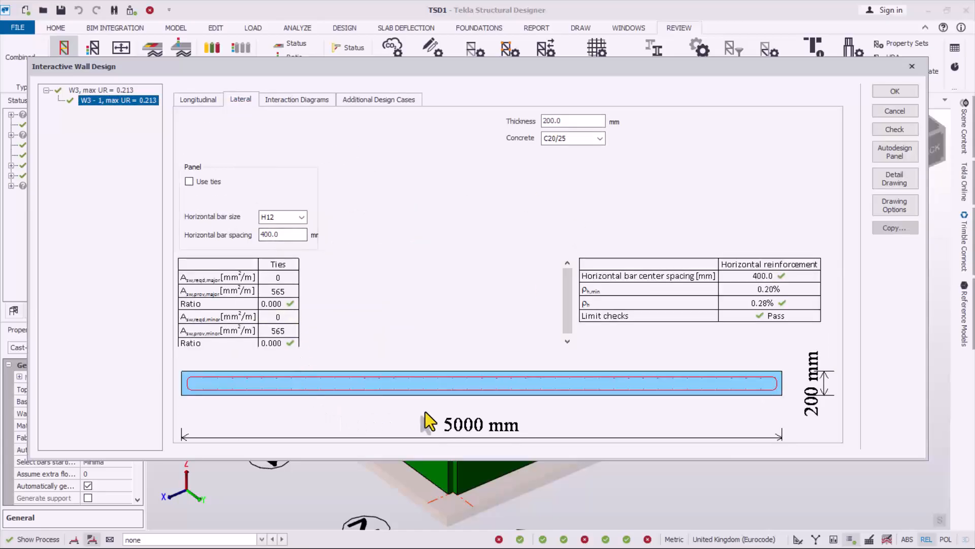
left_click(298, 101)
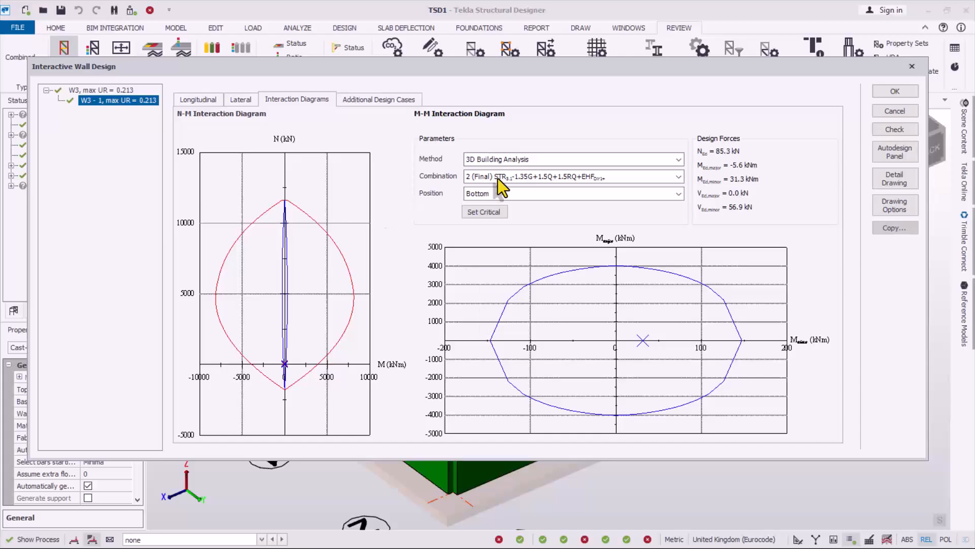
left_click(93, 91)
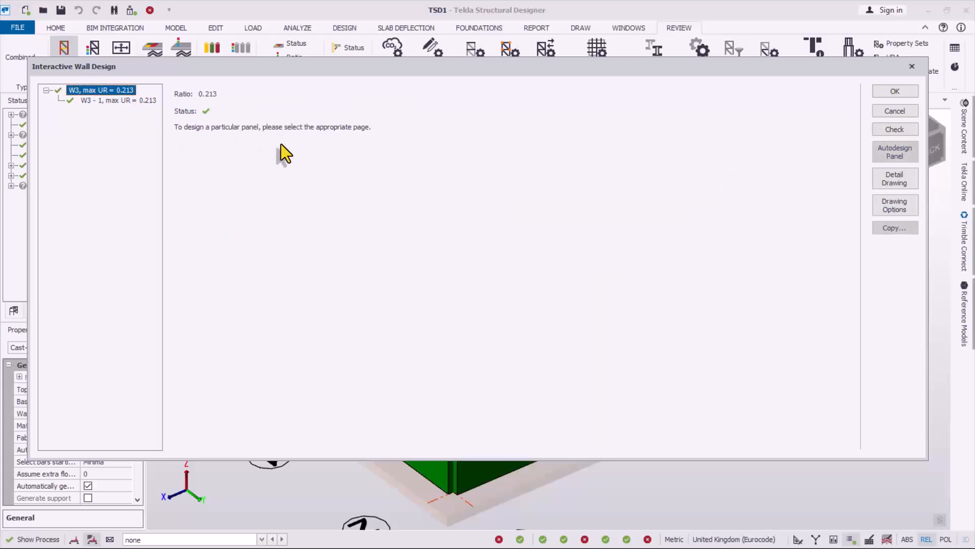
left_click(123, 101)
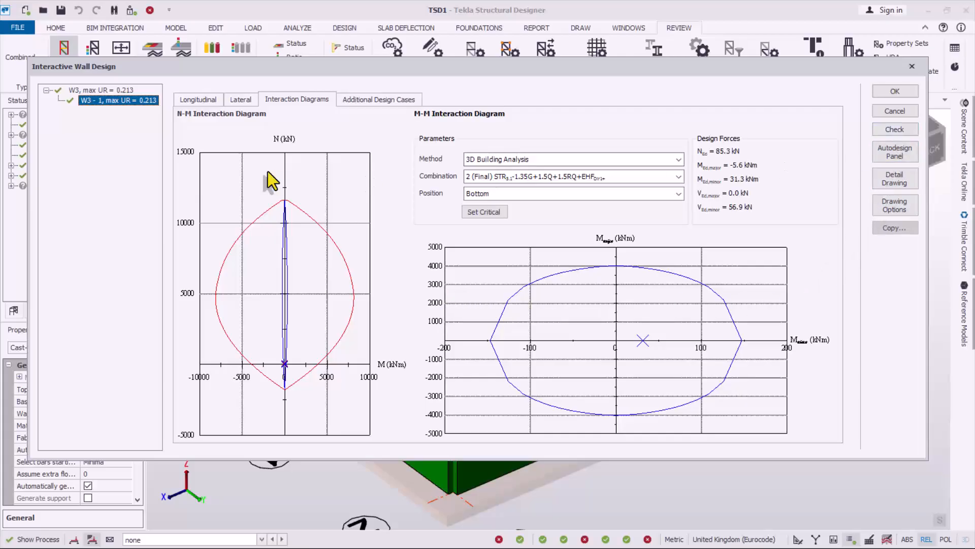
left_click(194, 100)
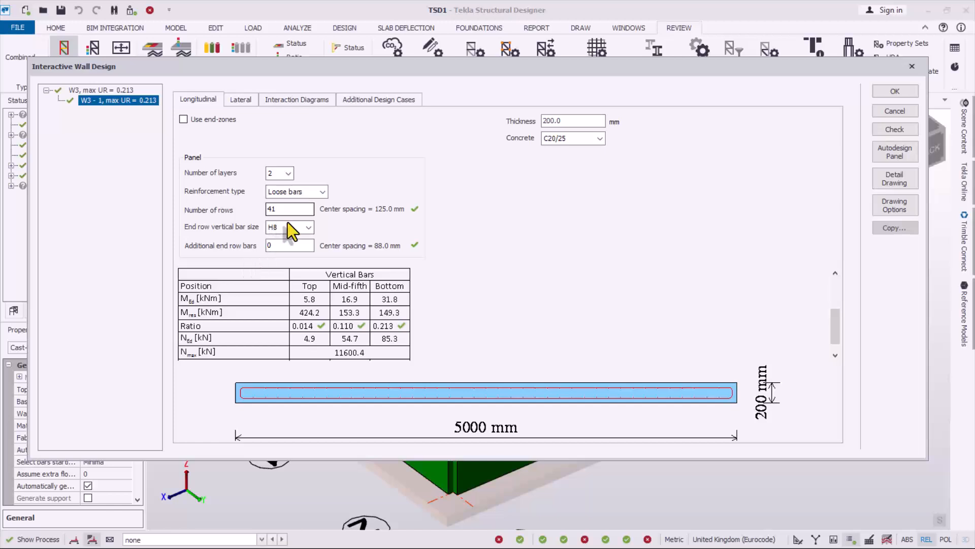
Step: Set wall W3's end row vertical bar size to H12, check the panel and accept the wall design
left_click(303, 227)
left_click(286, 273)
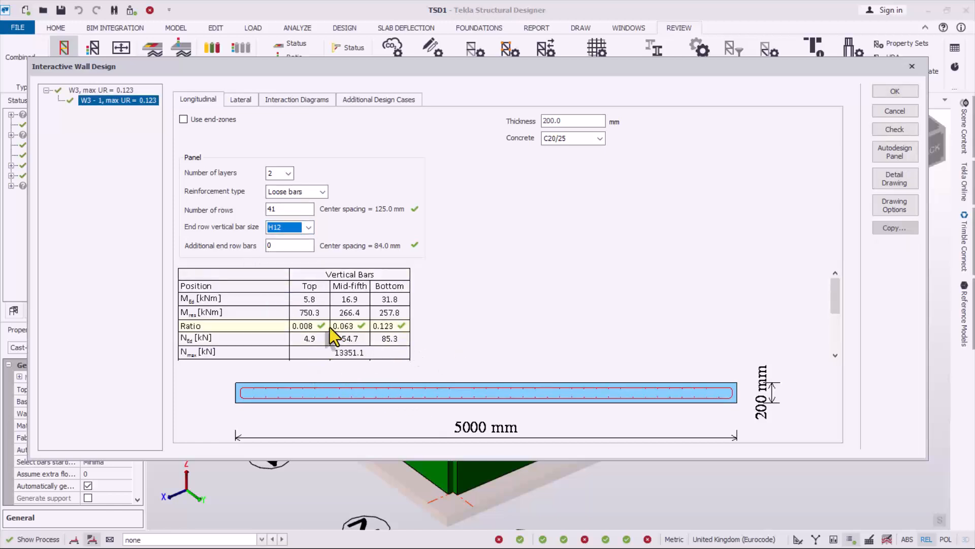
left_click(895, 129)
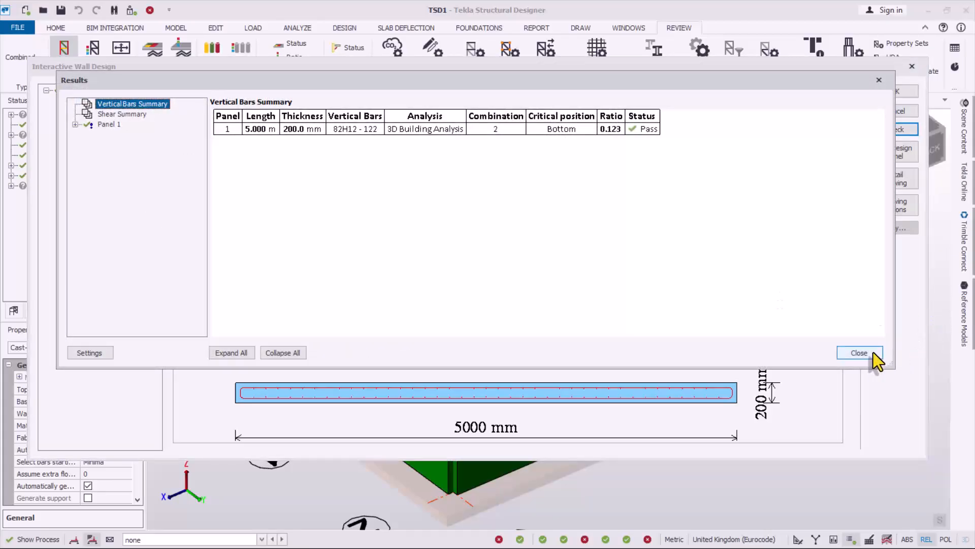
left_click(859, 353)
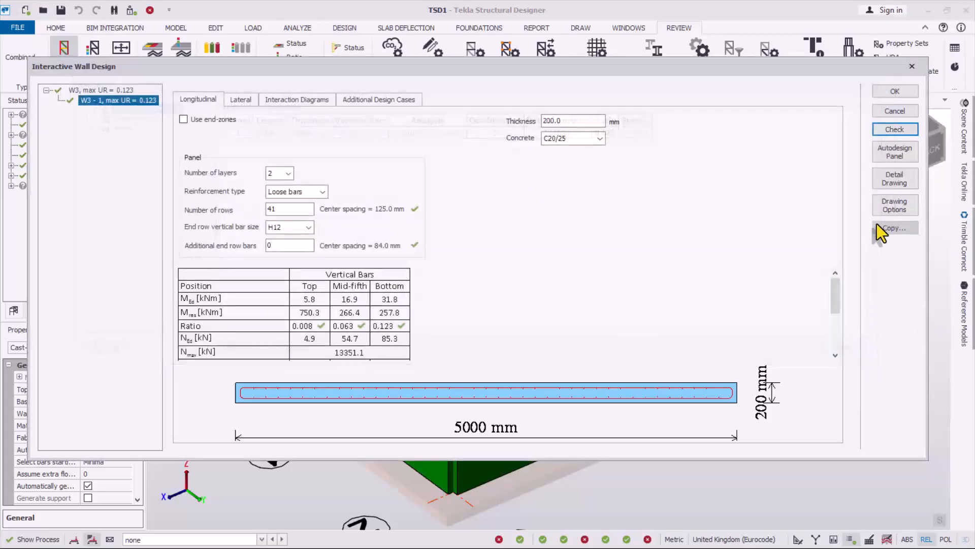
left_click(895, 93)
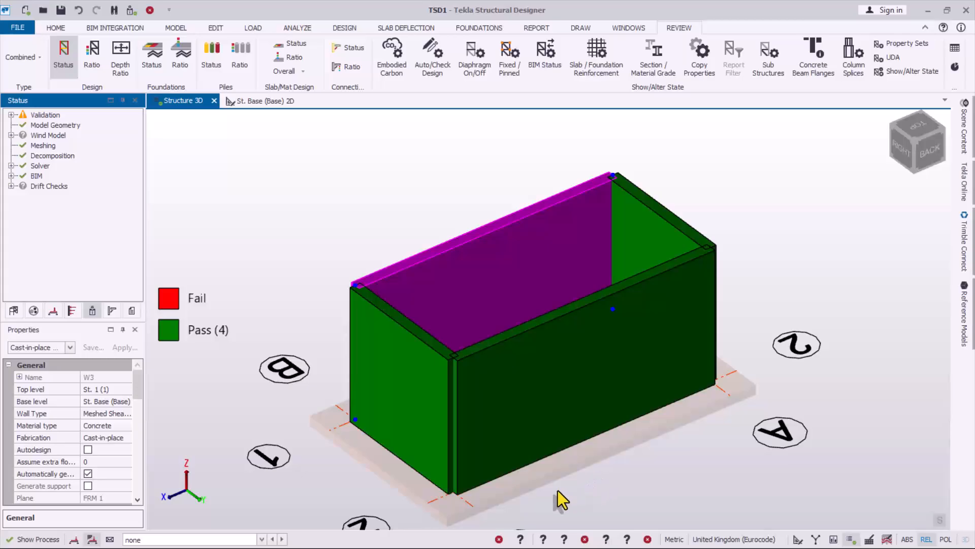
Step: Review the slab/mat and wall design status, and run the design of the foundation mats
scroll(569, 401, "down", 4)
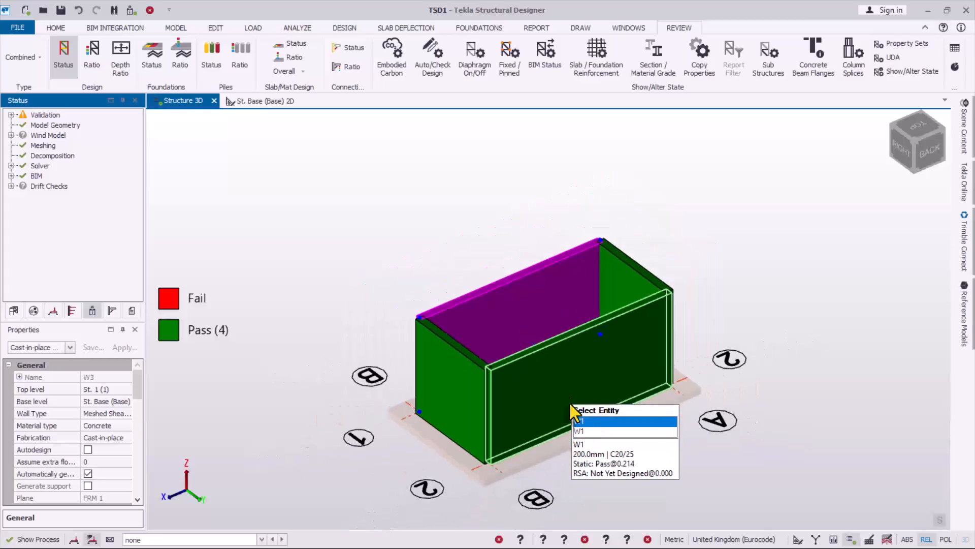
scroll(494, 486, "up", 3)
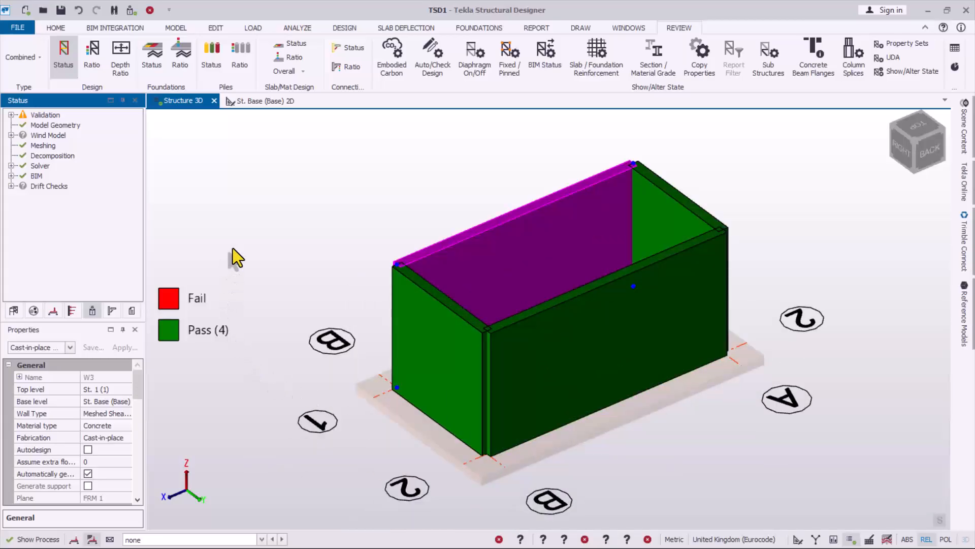
left_click(290, 44)
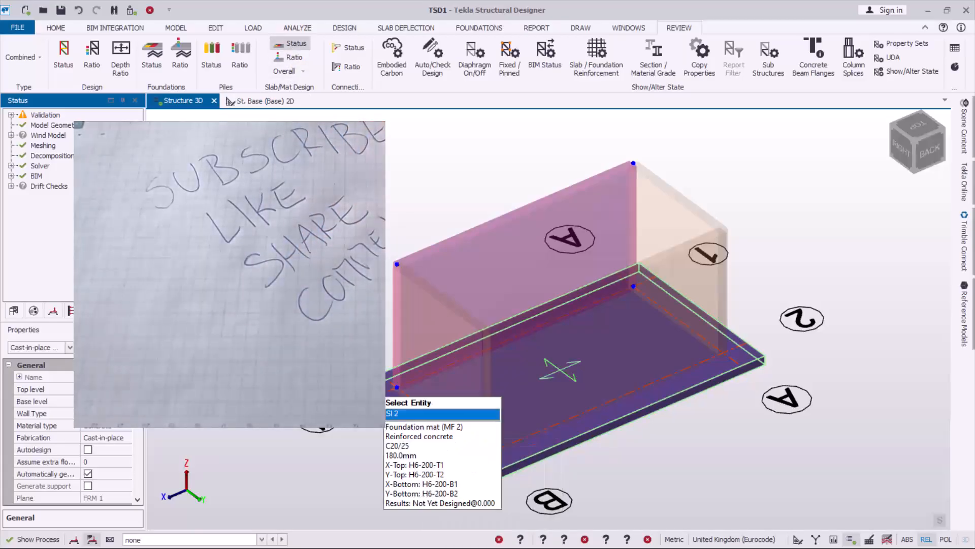
left_click(63, 56)
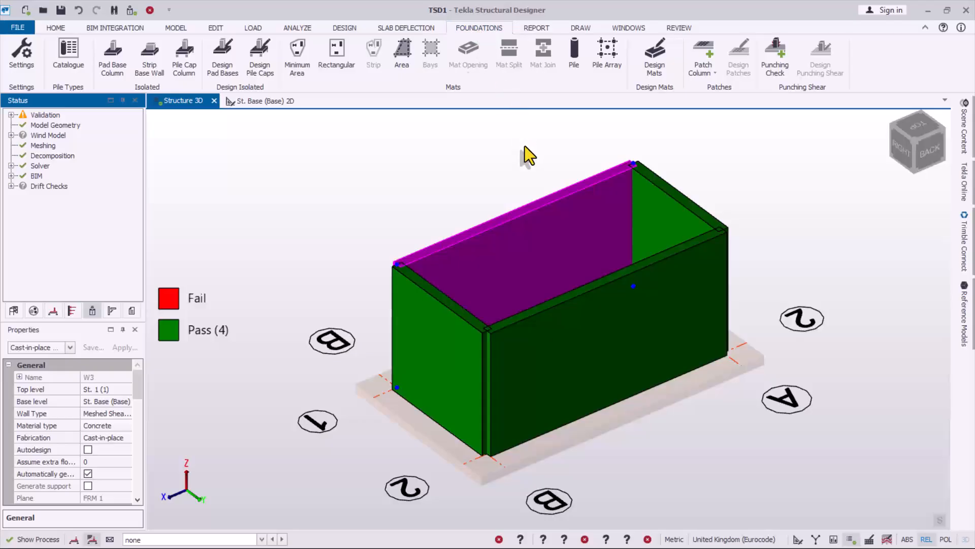
left_click(654, 69)
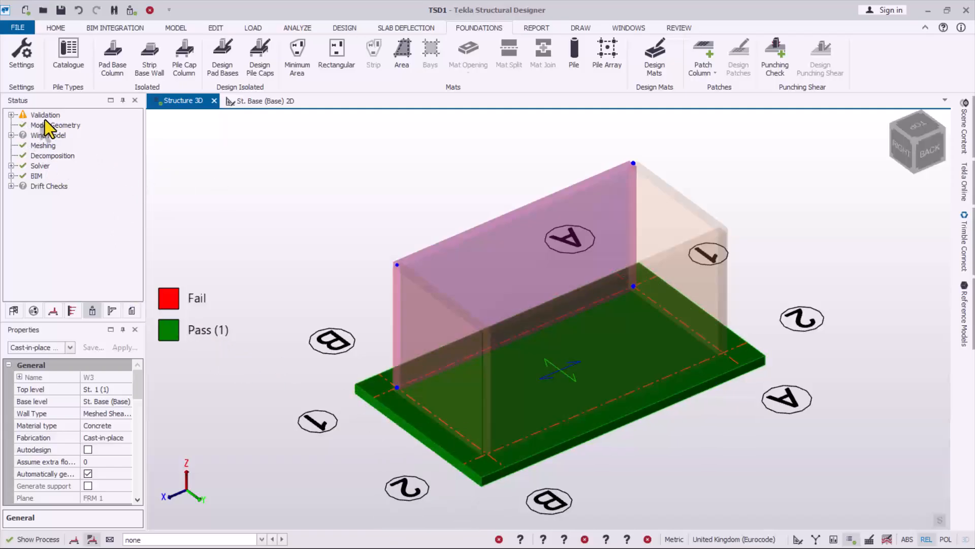
left_click(131, 11)
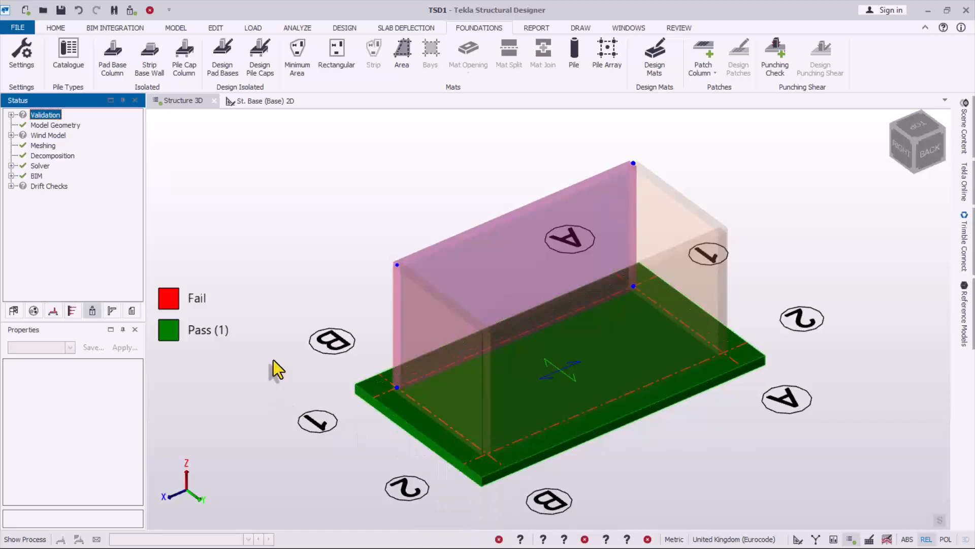
mouse_move(366, 392)
left_click(804, 245)
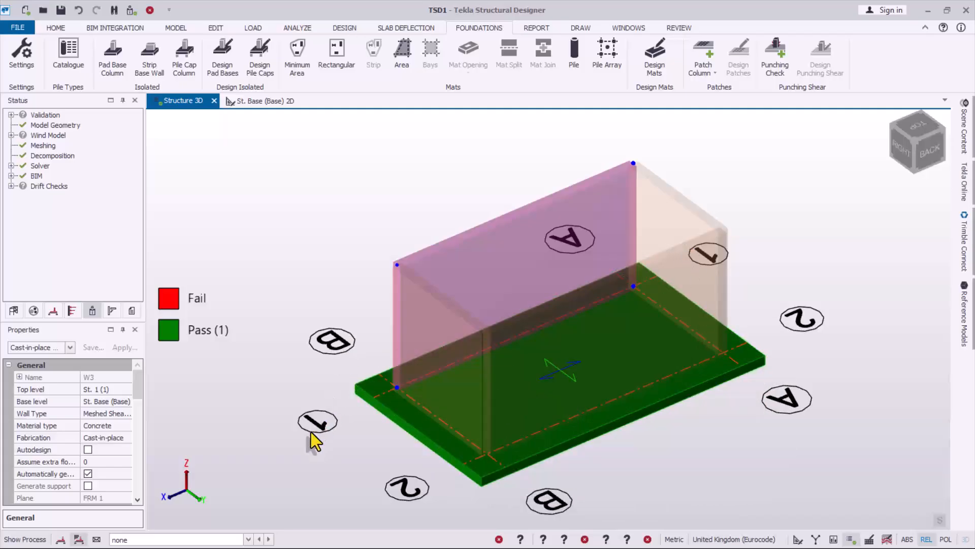
Step: Open foundation mat SI 2 for editing and run Check Slabs on it
scroll(335, 297, "down", 1)
scroll(475, 262, "up", 1)
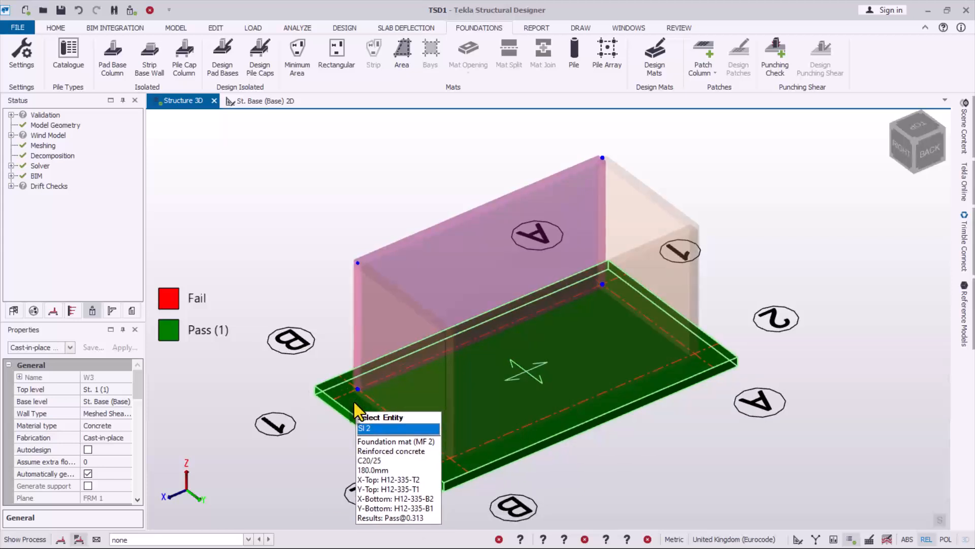
left_click(359, 413)
right_click(359, 412)
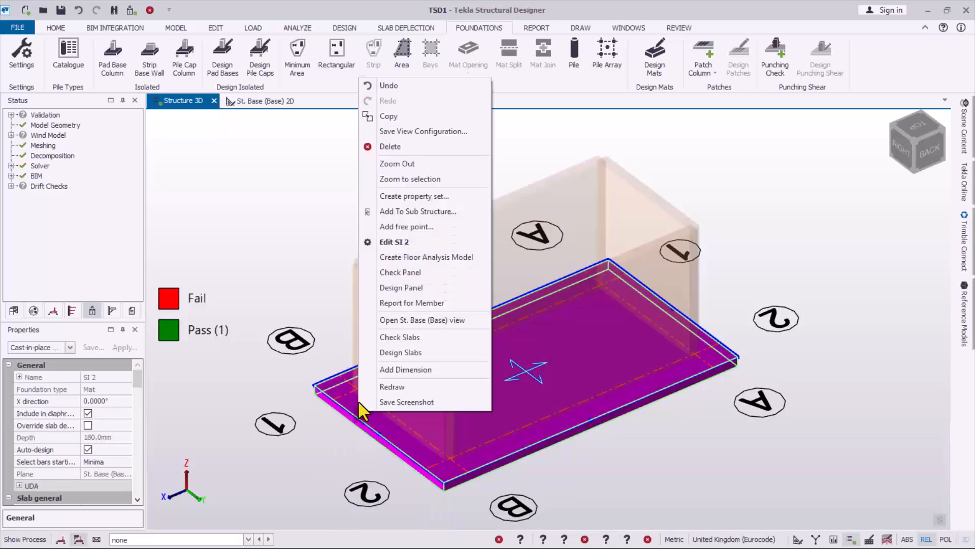
left_click(400, 245)
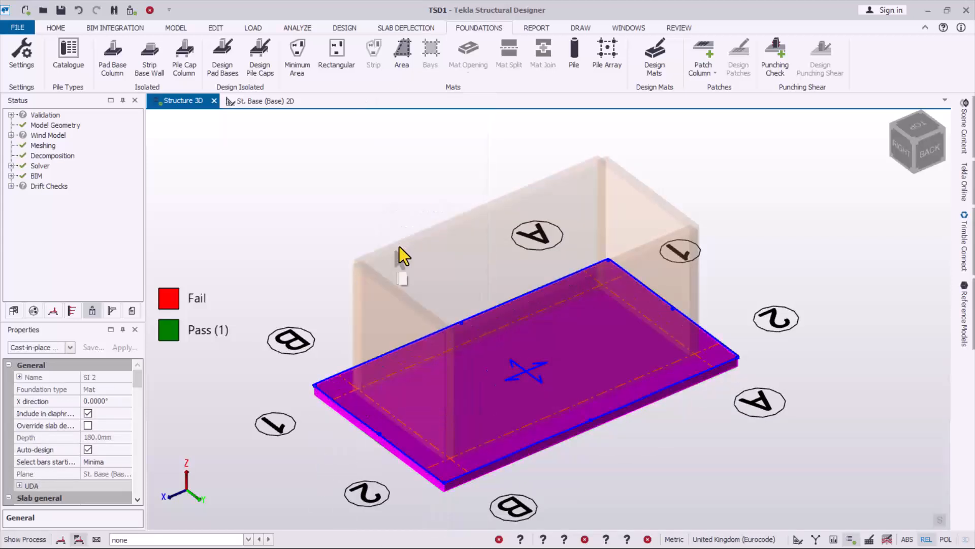
right_click(345, 401)
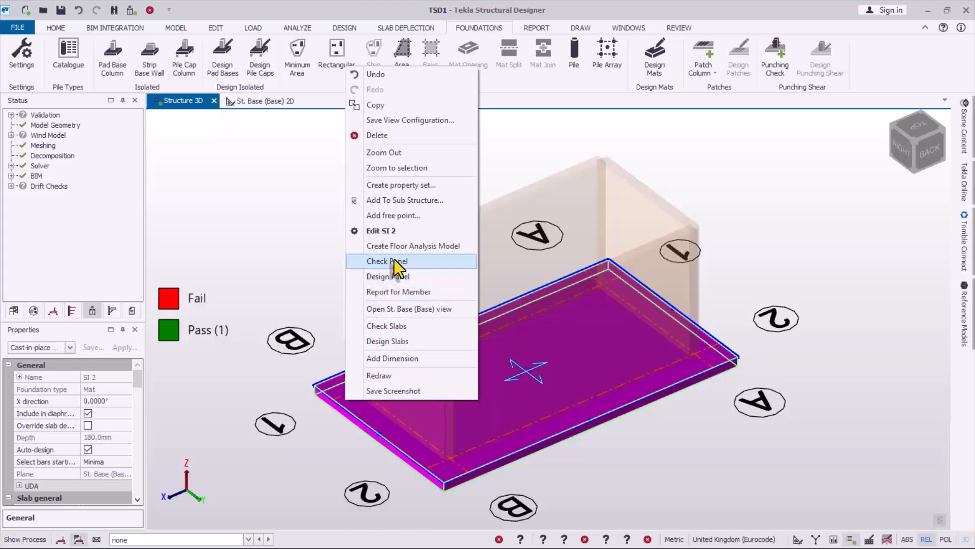
left_click(397, 330)
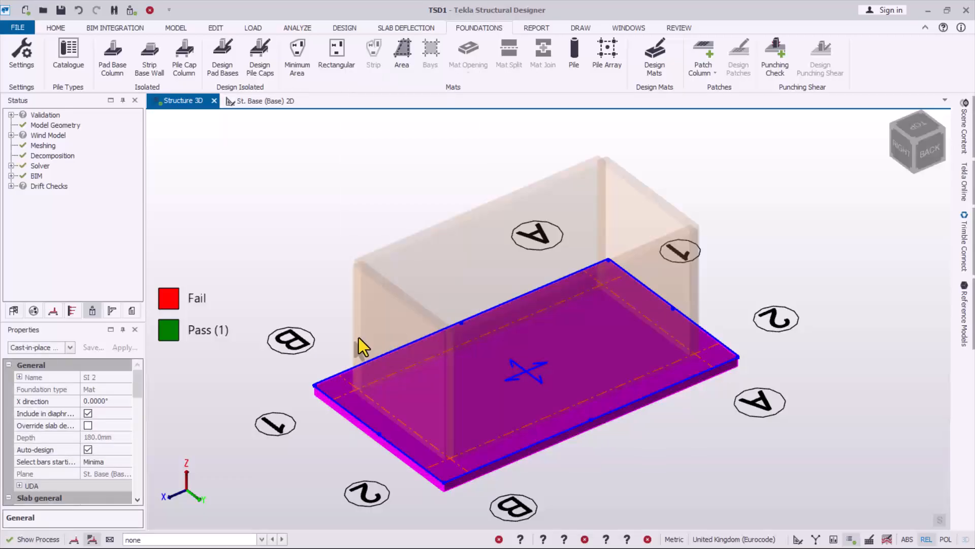
Step: Run Check Panel on foundation mat SI 2 and review its reinforcement summary, bearing capacity and tension check results
right_click(345, 389)
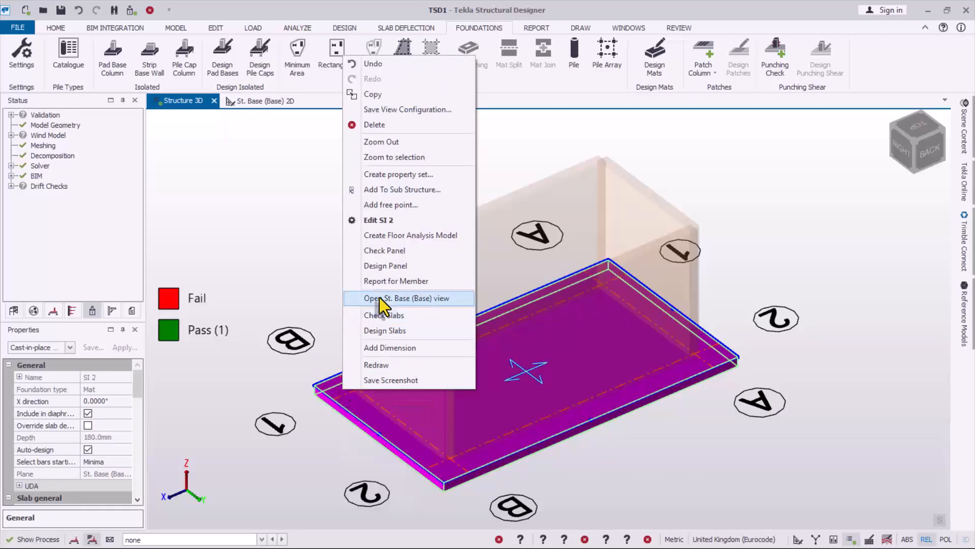
left_click(380, 256)
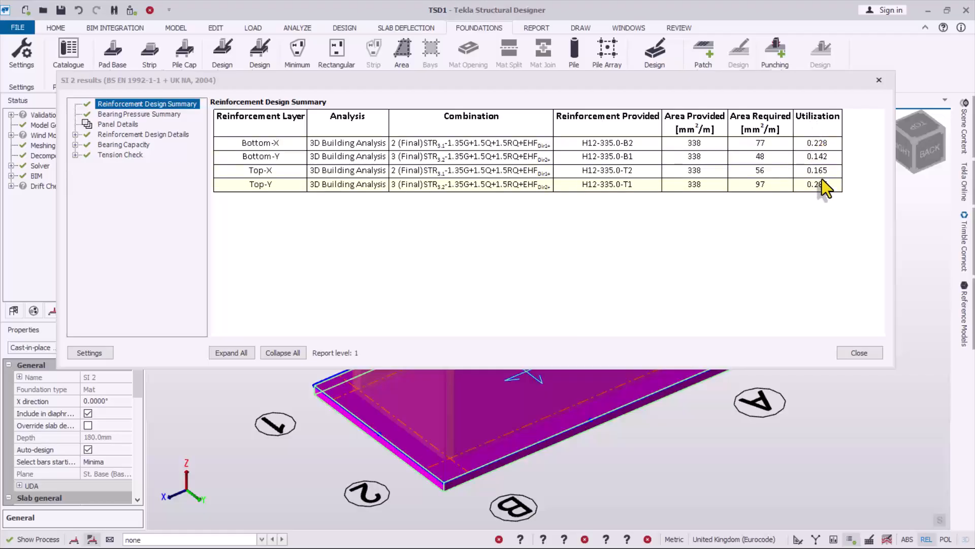
double_click(112, 146)
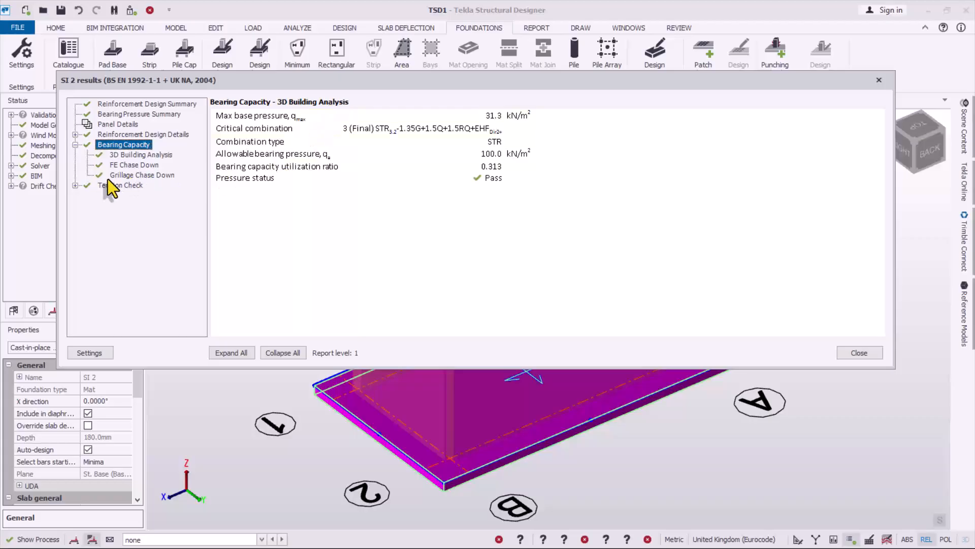
double_click(106, 185)
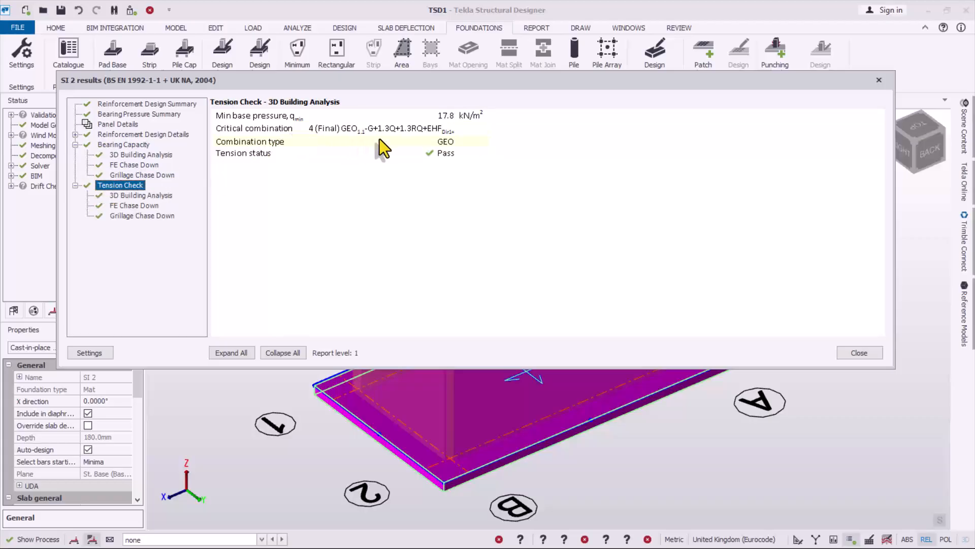
left_click(860, 353)
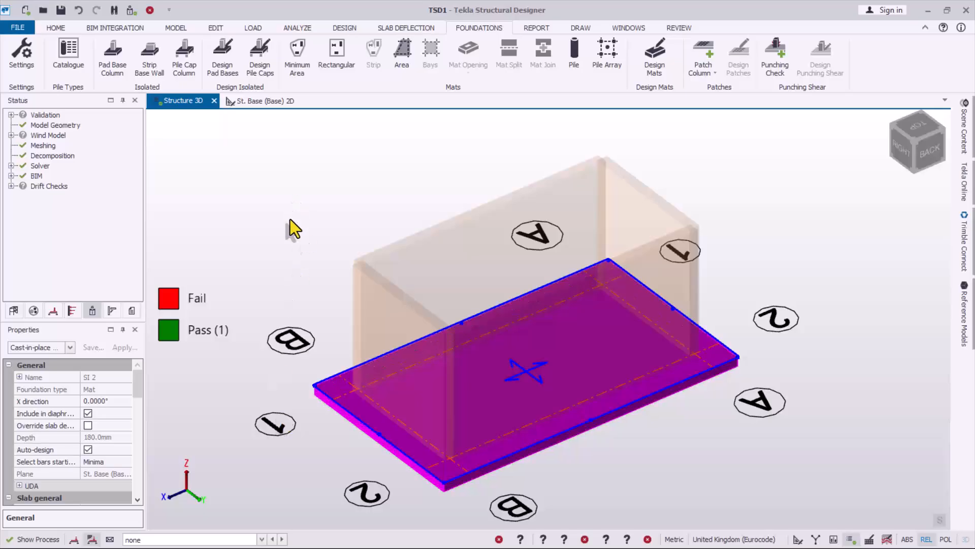
Step: Switch the Structure 3D view to the solver view to examine the meshed walls and foundation mat
middle_click_drag(286, 229, 355, 230, "shift")
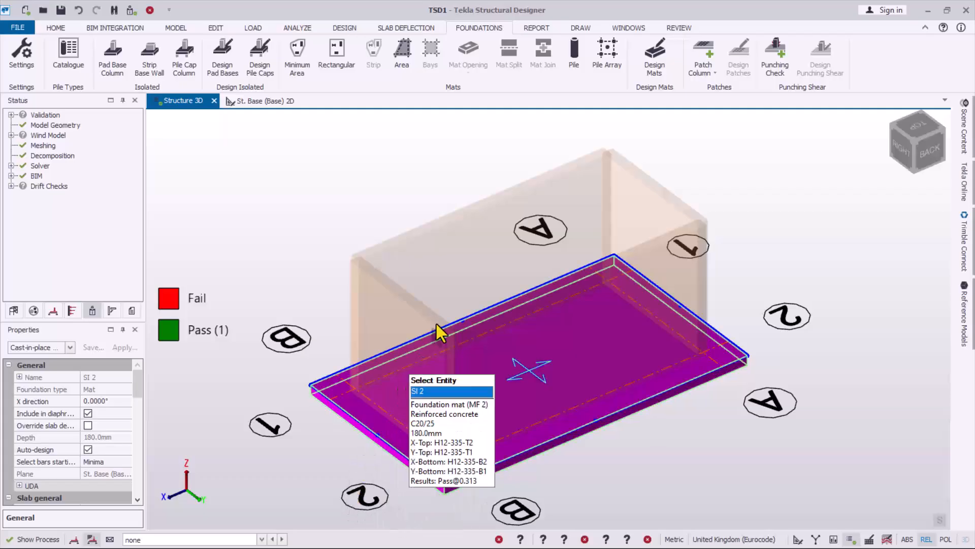
scroll(568, 305, "down", 3)
scroll(599, 371, "up", 1)
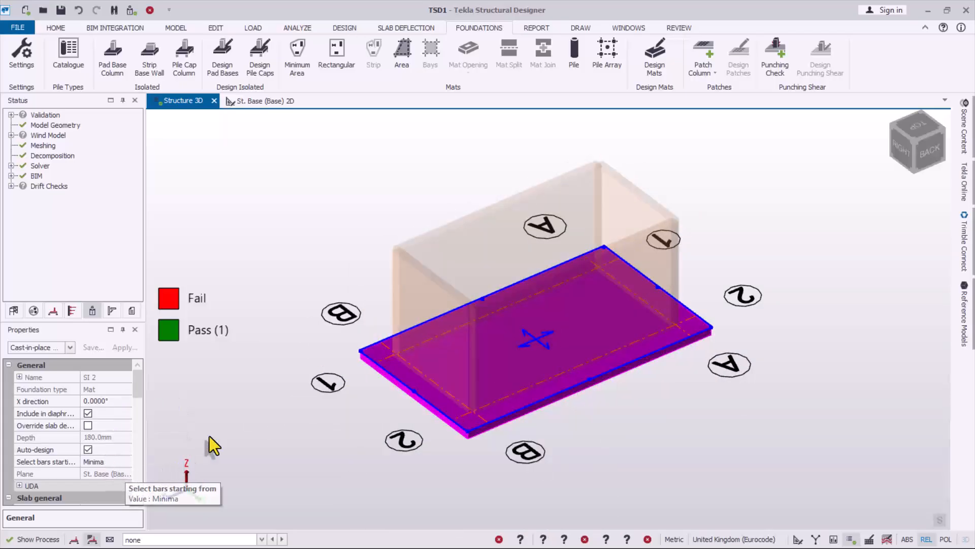
scroll(308, 295, "up", 5)
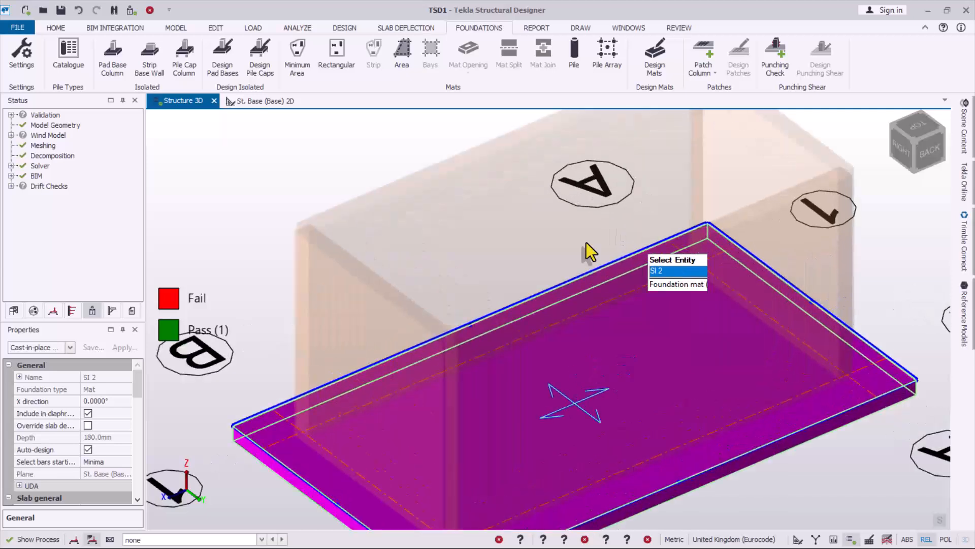
right_click(182, 101)
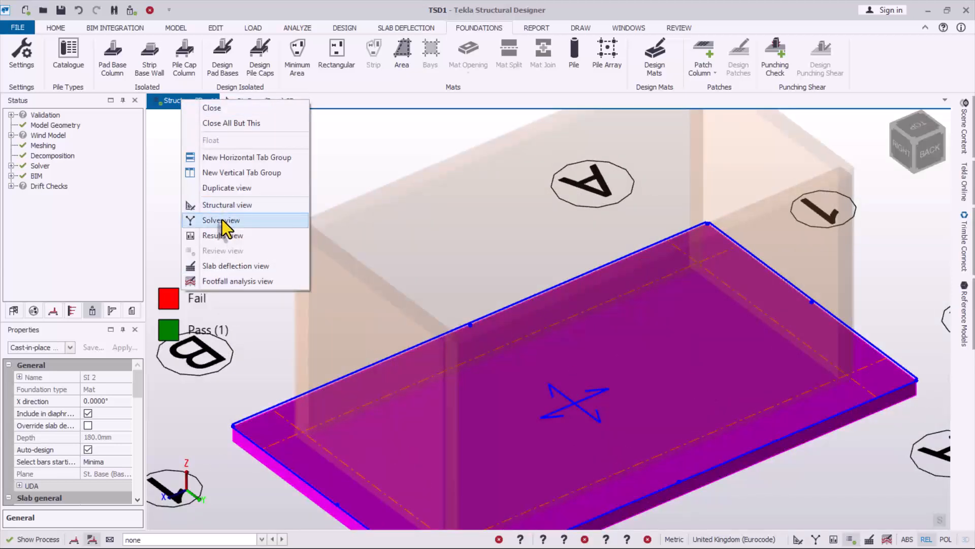
left_click(221, 221)
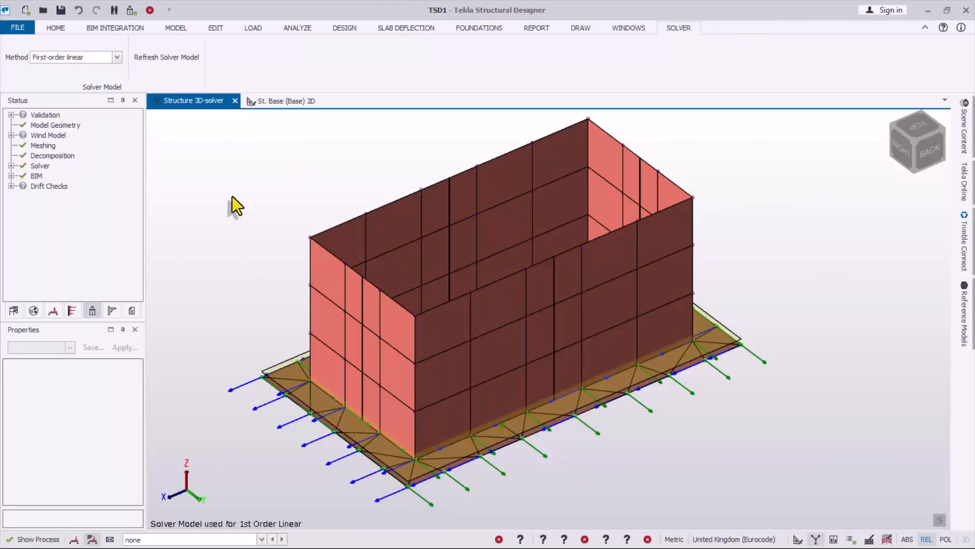
Step: Switch the model to the results view and display 1D axial force results for combination 1 (Final) STR1-1.35G+1.5Q+1.5RQ
right_click(188, 106)
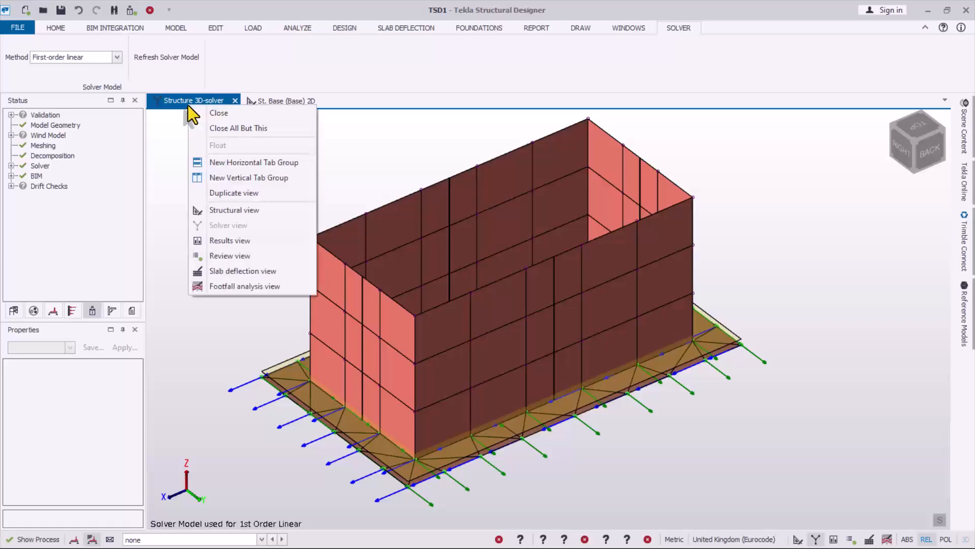
left_click(229, 245)
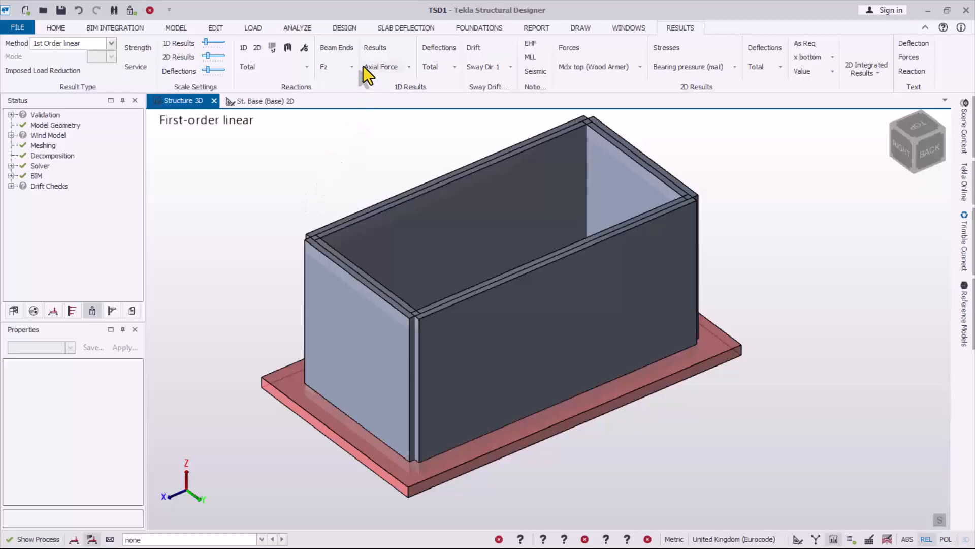
left_click(367, 51)
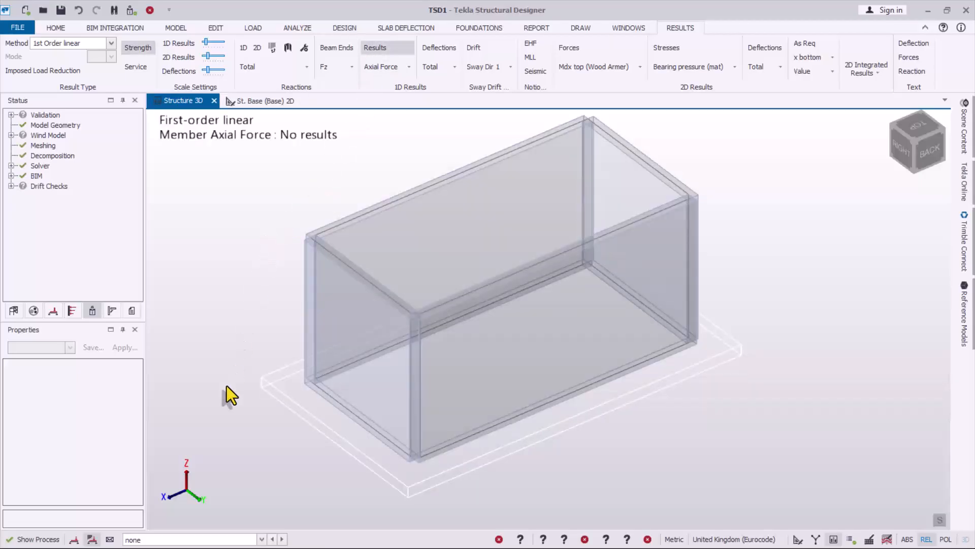
left_click(151, 539)
left_click(178, 481)
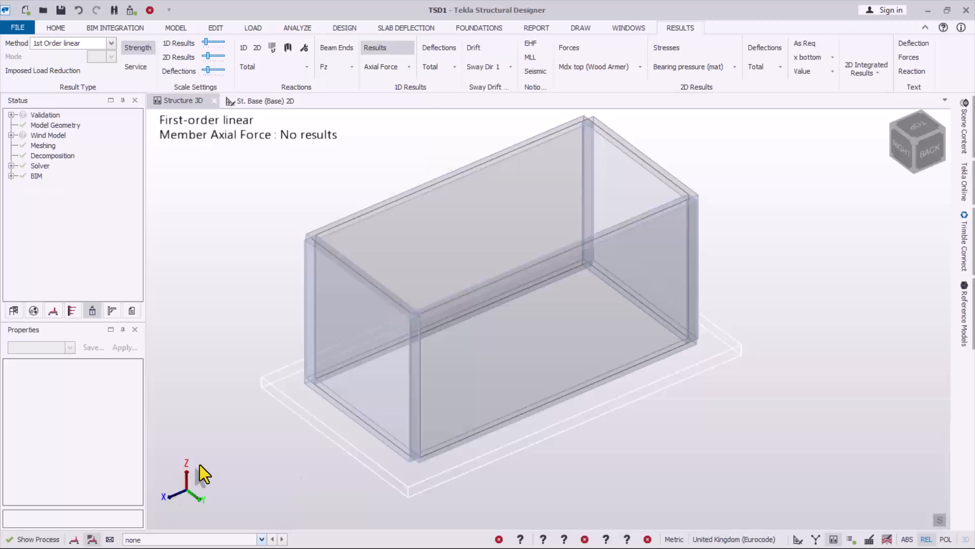
left_click(285, 329)
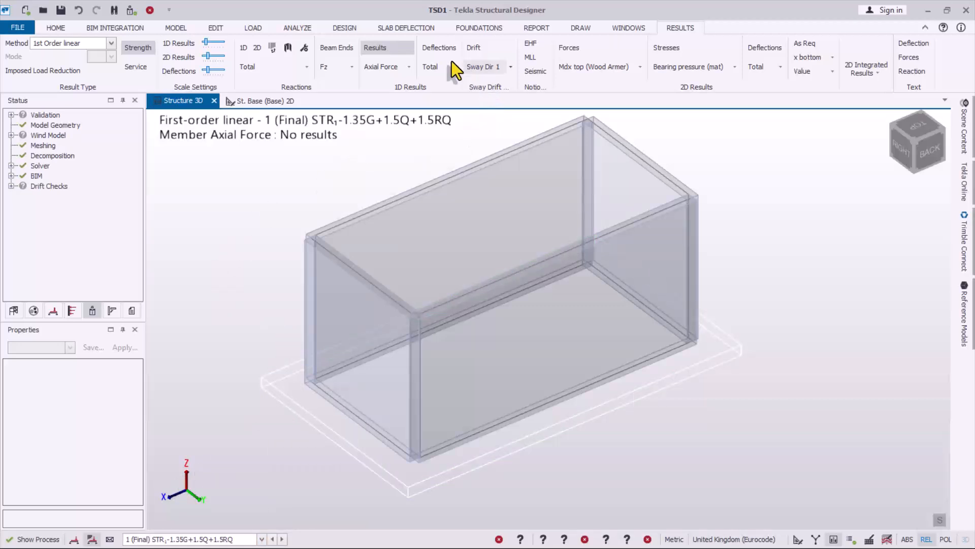
Step: Display the total 1D member deflections and set the results method to FE chase-down
left_click(440, 48)
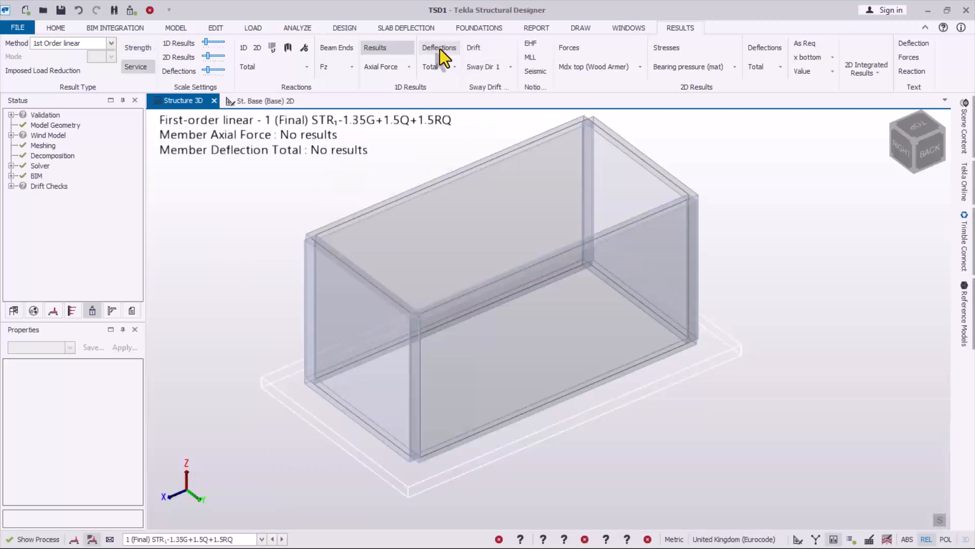
mouse_move(312, 398)
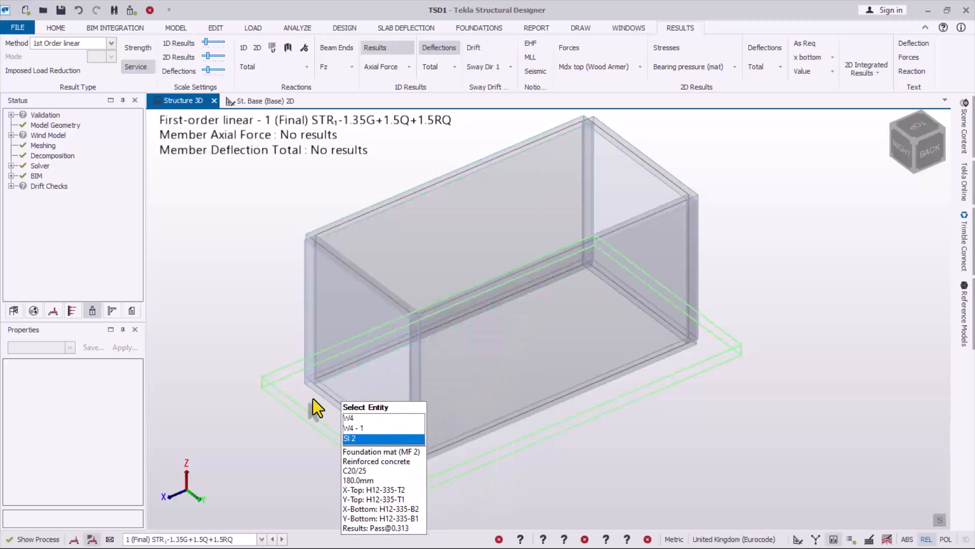
left_click(84, 45)
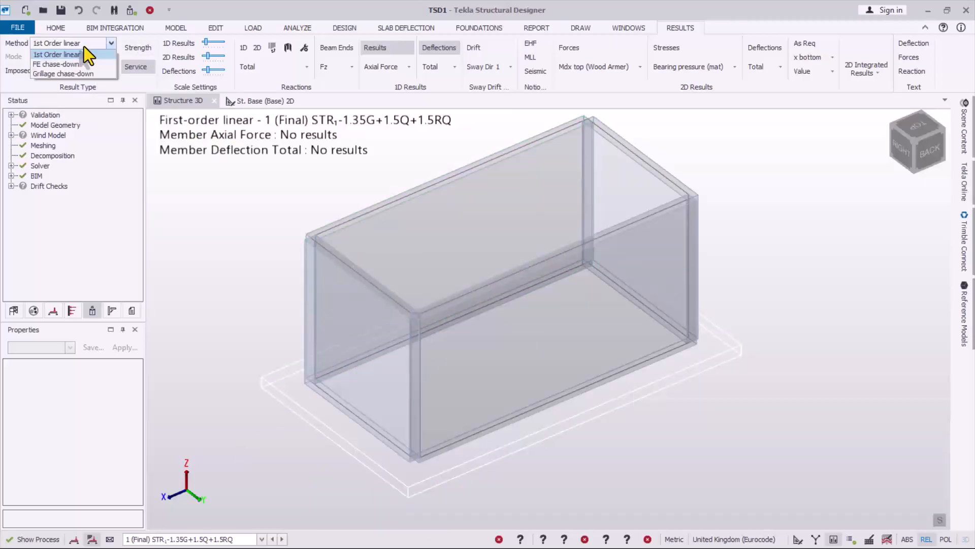
left_click(66, 63)
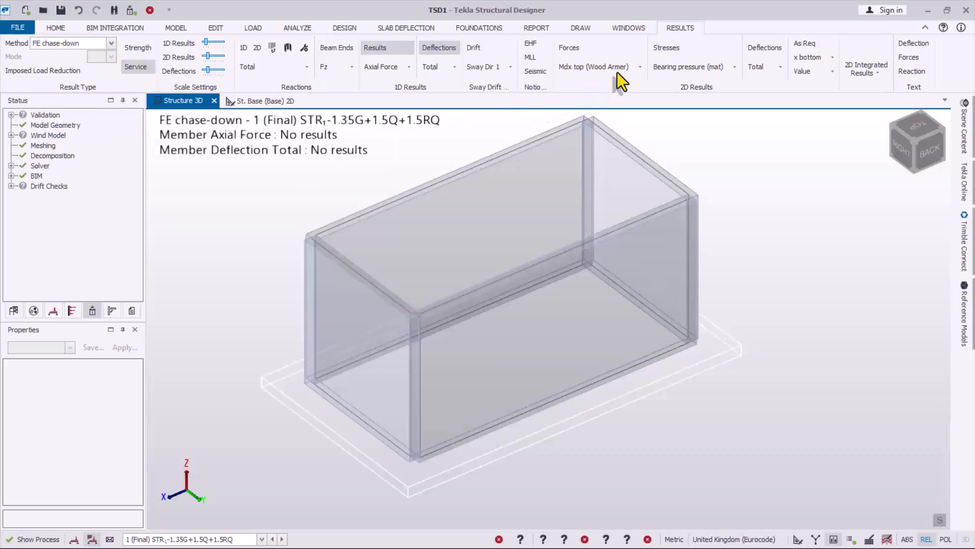
Step: Display the mat bearing pressure contours, followed by the Mdx top (Wood Armer) moment contours of the walls and mat
left_click(678, 46)
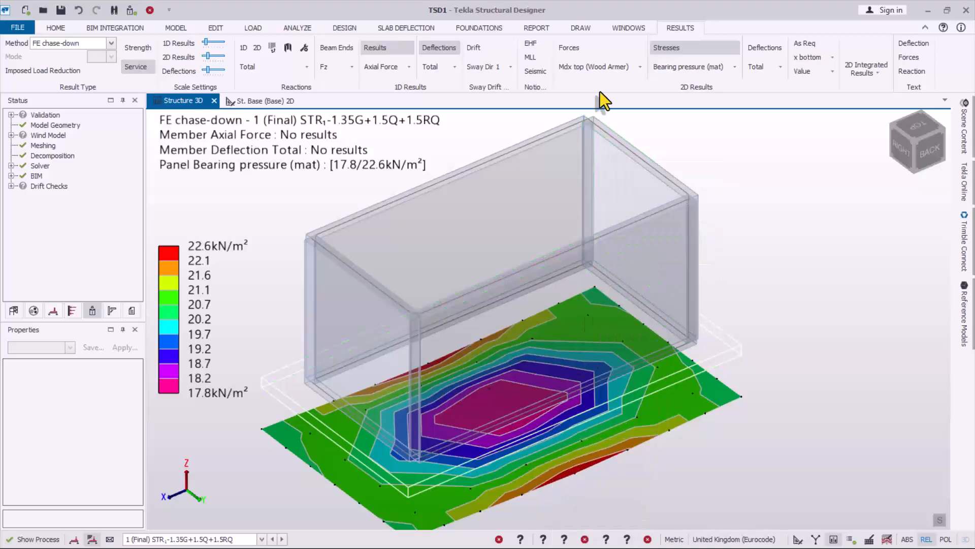
left_click(564, 47)
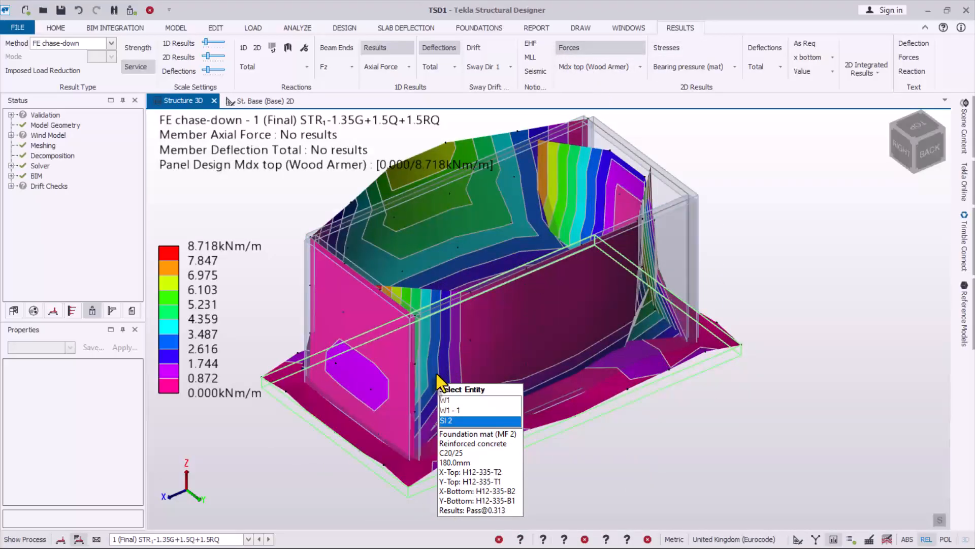
middle_click_drag(582, 357, 593, 377)
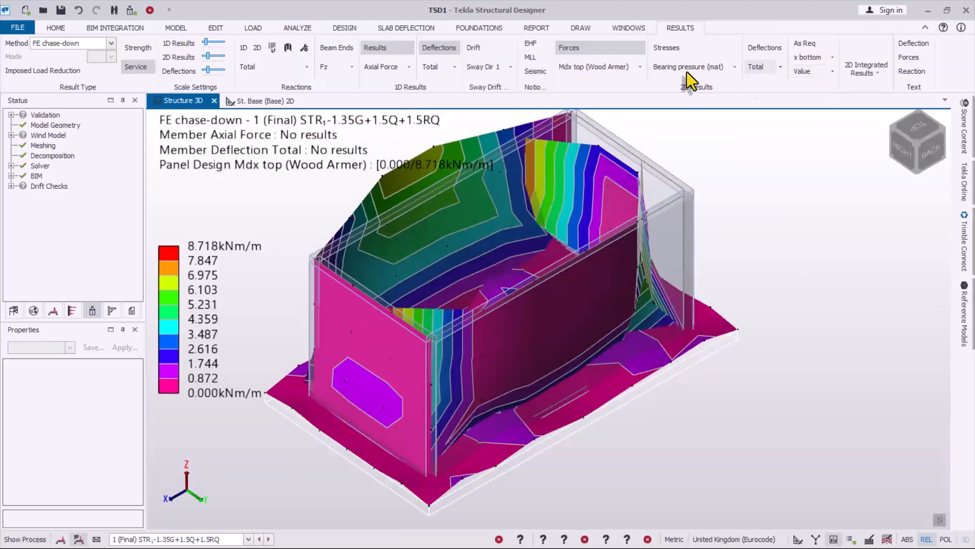
Step: Display the σy top (in-plane axial) stress contours for the tank's 2D panels
left_click(734, 66)
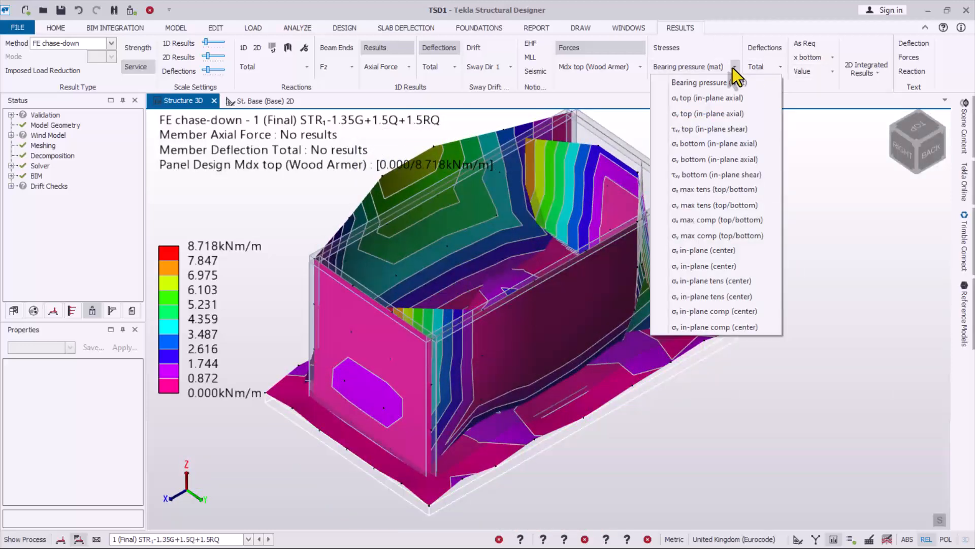
left_click(709, 113)
mouse_move(642, 272)
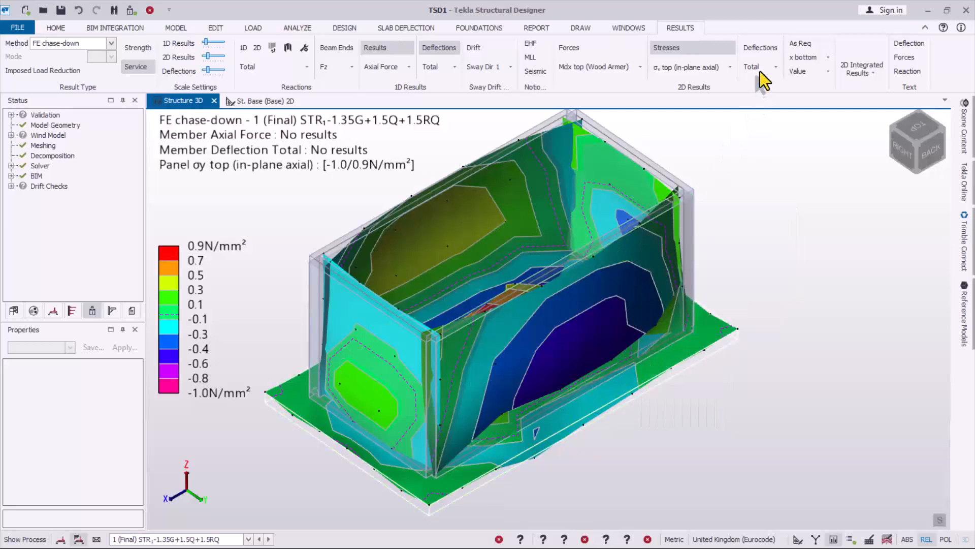
Step: Display the panel deflection contours in the X direction and then in the Y direction, and examine the walls
left_click(775, 67)
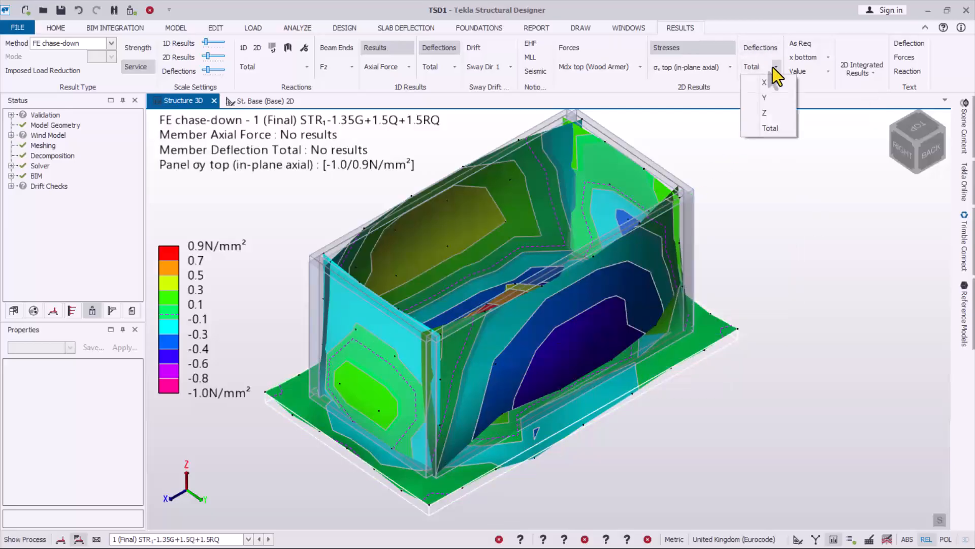
left_click(771, 128)
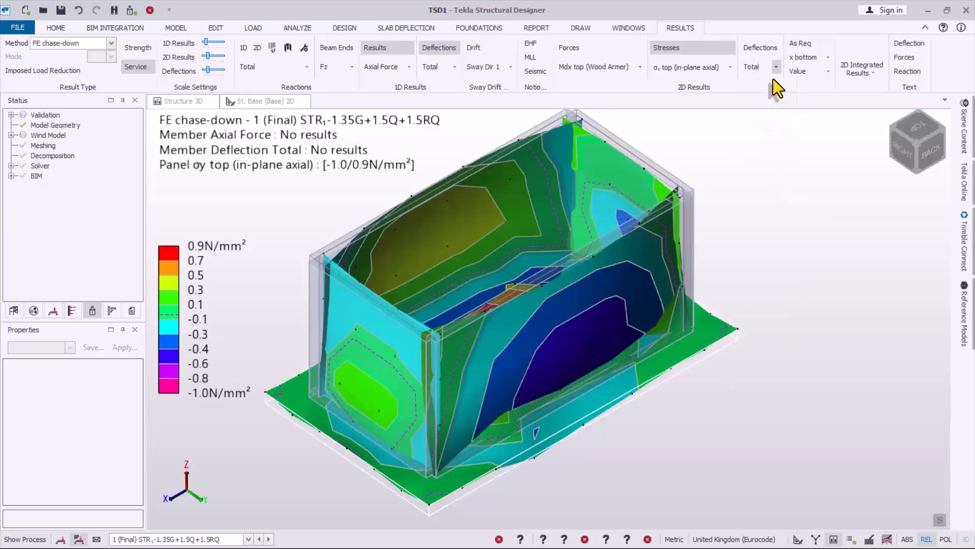
left_click(774, 69)
left_click(768, 87)
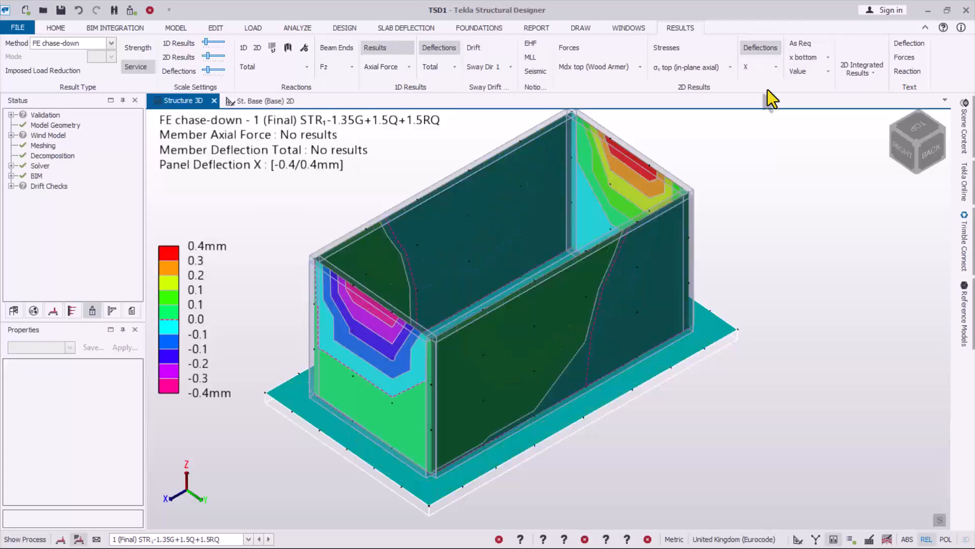
left_click(776, 68)
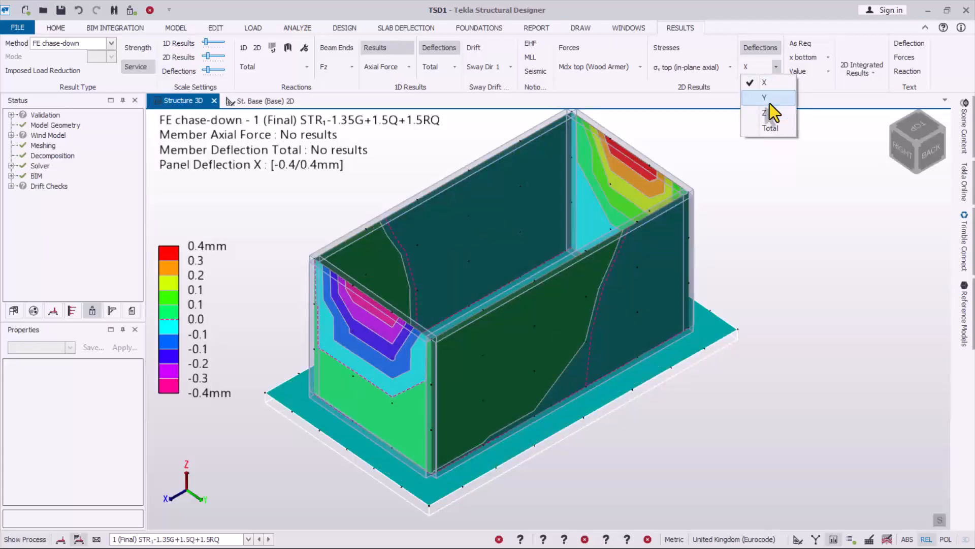
left_click(764, 98)
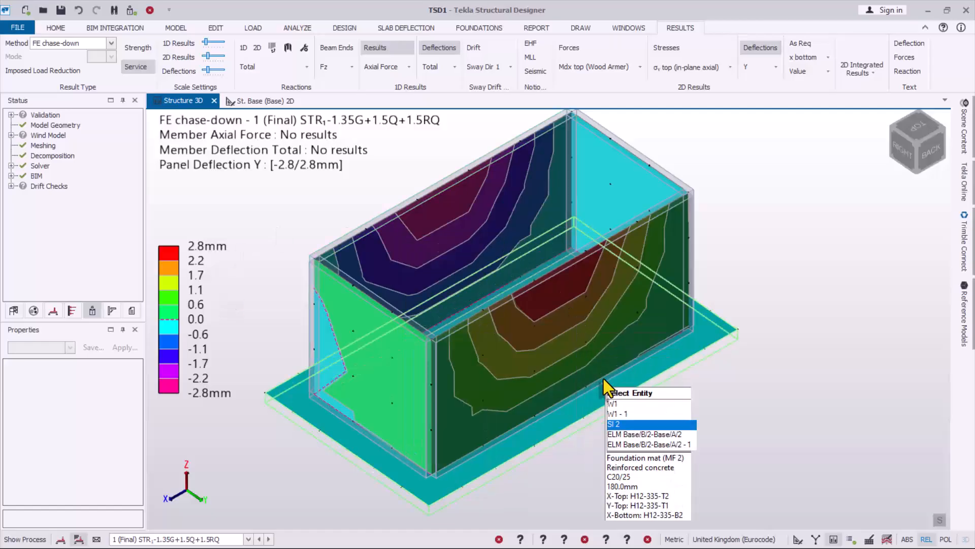
right_click_drag(604, 379, 637, 379)
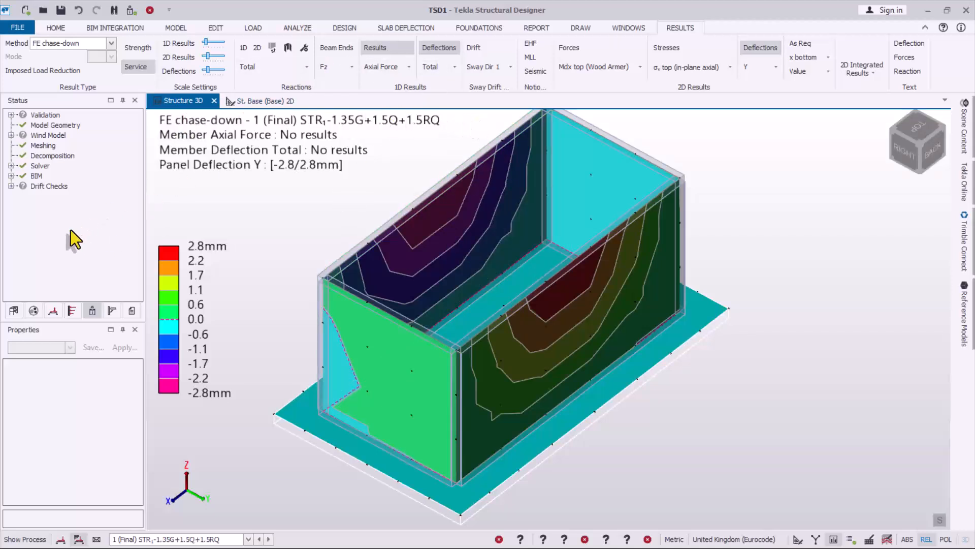
Step: Switch the Structure 3D view back to the structural view
right_click(183, 96)
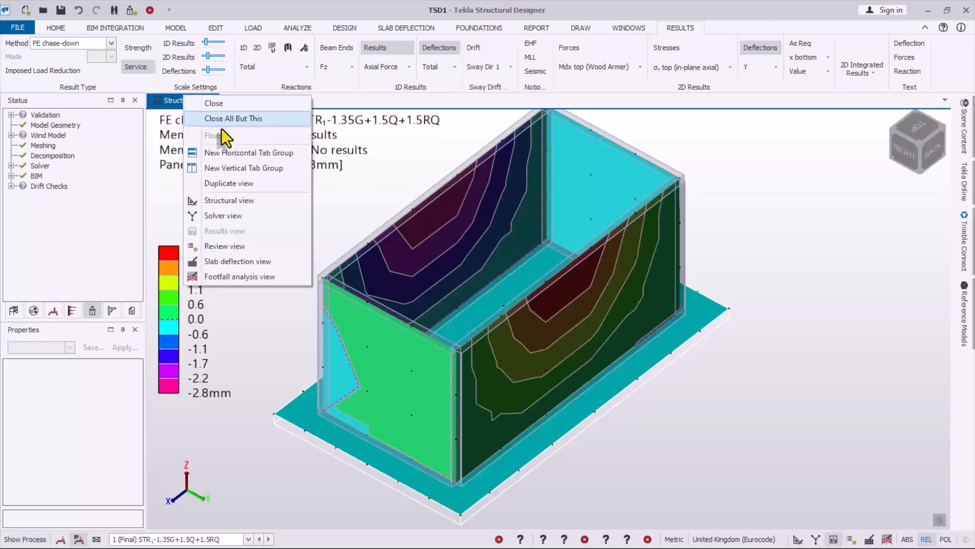
left_click(222, 201)
right_click_drag(596, 436, 524, 398)
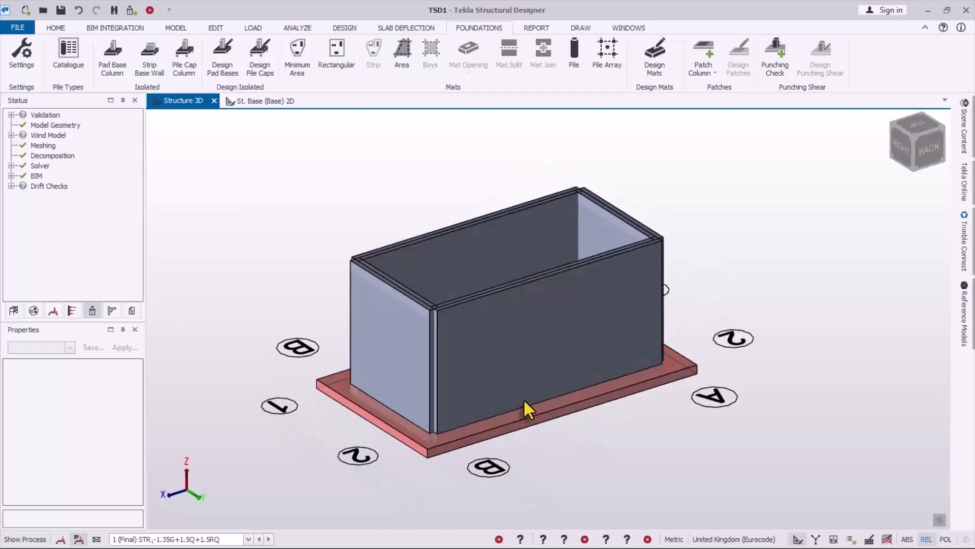
scroll(516, 308, "up", 1)
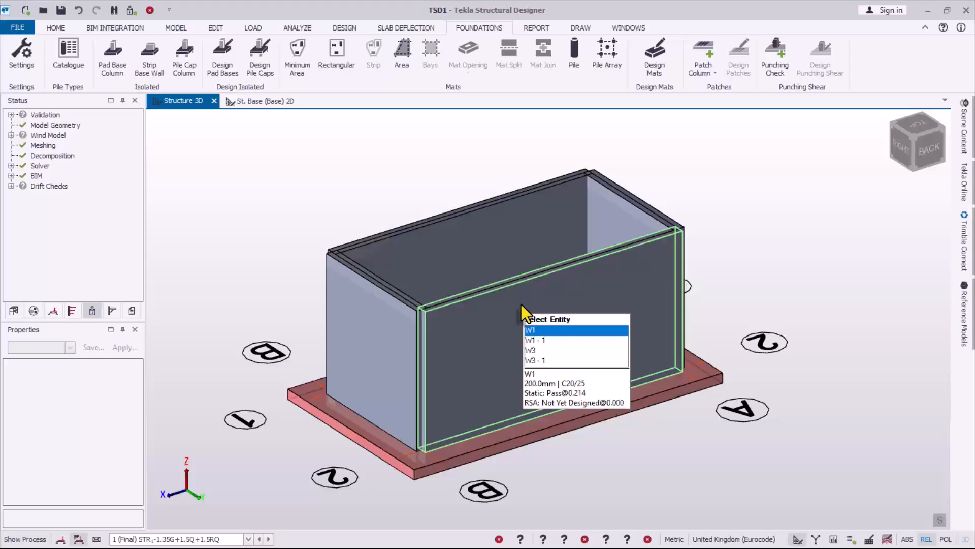
Step: Add a new drawing of the Concrete Wall Detail variant in Drawing Management
left_click(578, 27)
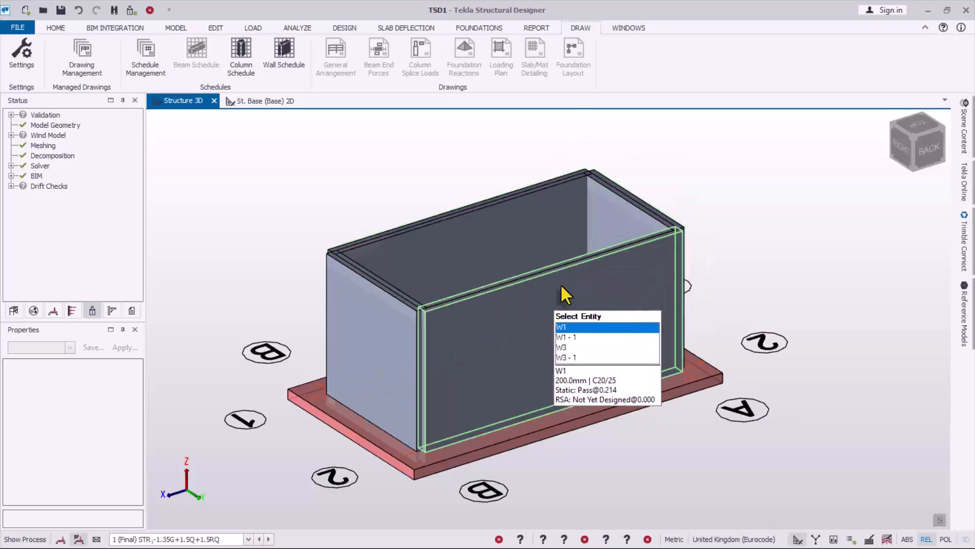
scroll(560, 284, "down", 1)
scroll(572, 324, "up", 2)
right_click_drag(684, 209, 662, 244)
scroll(617, 349, "down", 1)
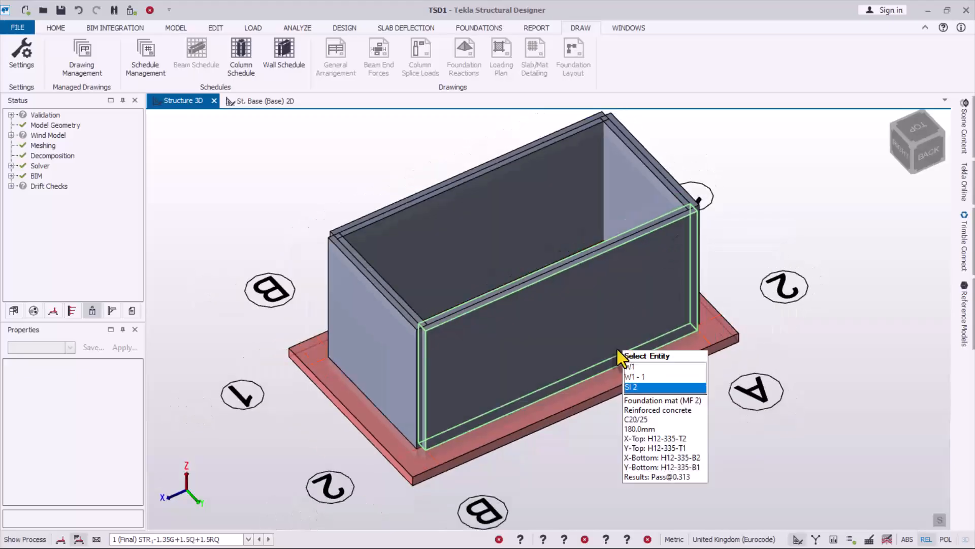
scroll(632, 143, "up", 1)
scroll(522, 242, "down", 1)
scroll(443, 133, "up", 1)
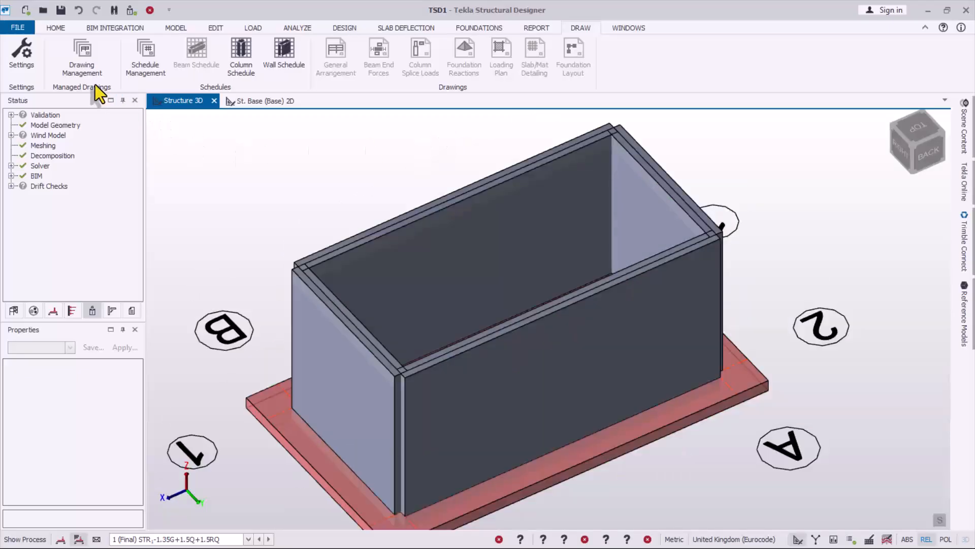
left_click(78, 66)
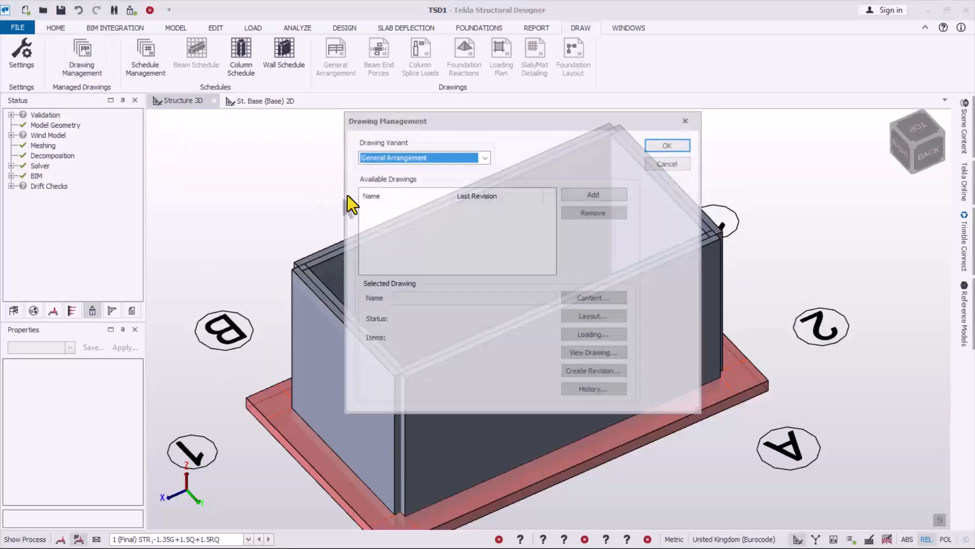
left_click(487, 158)
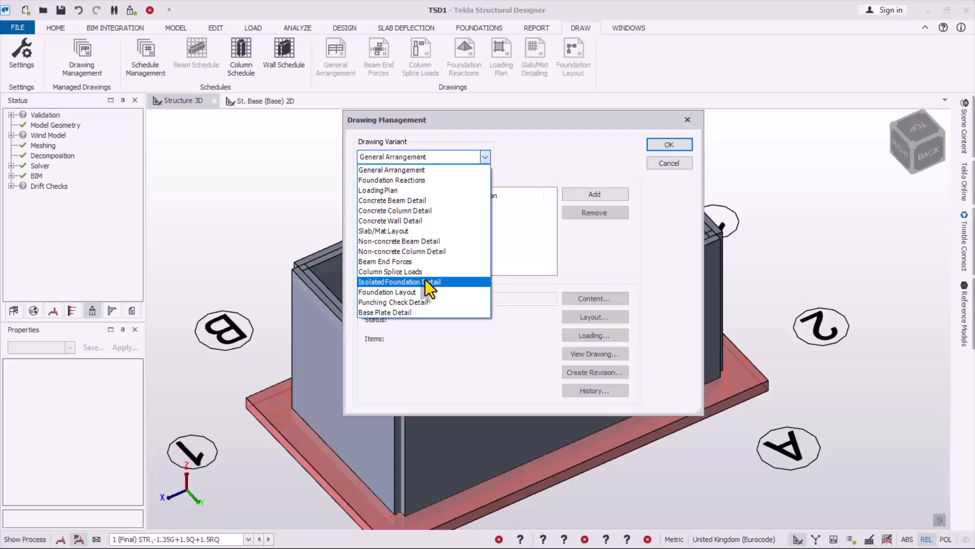
left_click(365, 223)
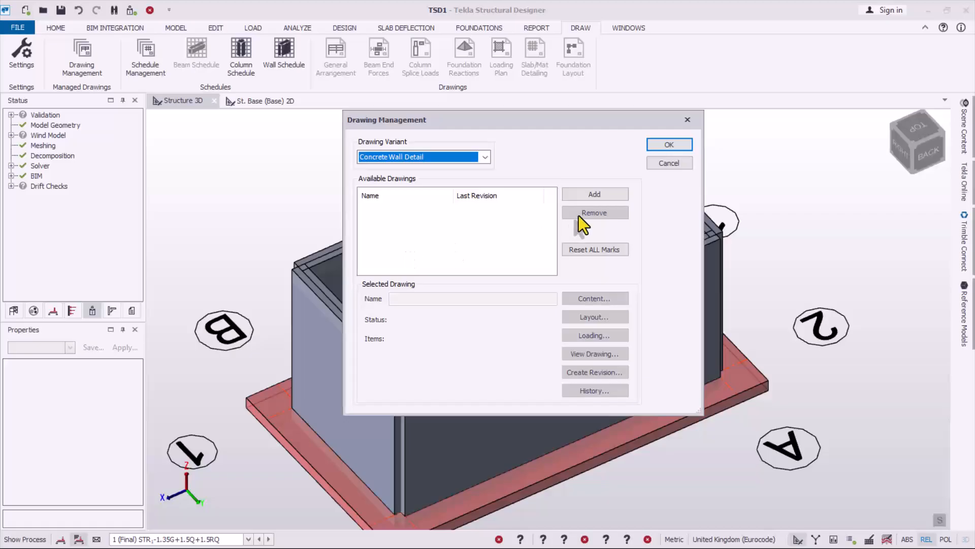
left_click(597, 197)
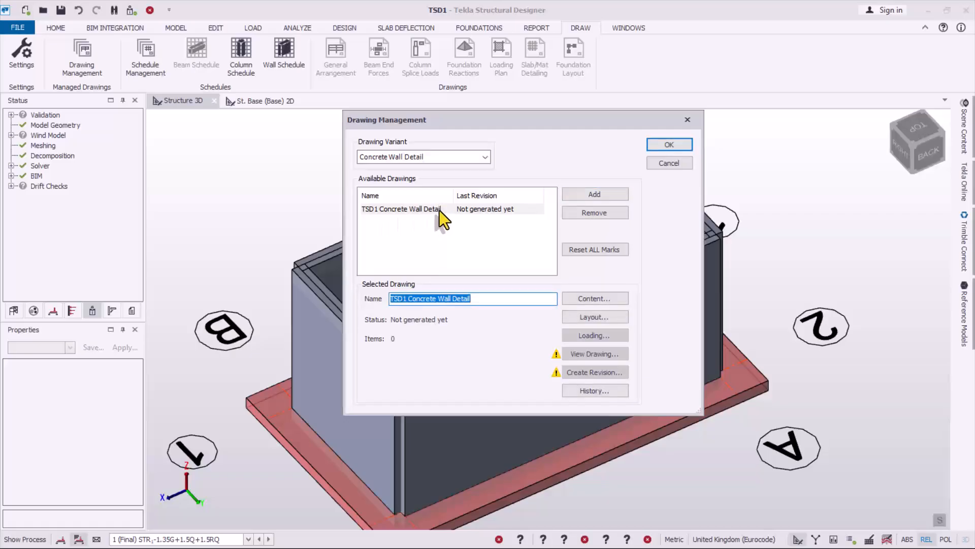
Step: Assign walls W1, W2, W3 and W4 to the content of the TSD1 Concrete Wall Detail drawing
left_click(592, 301)
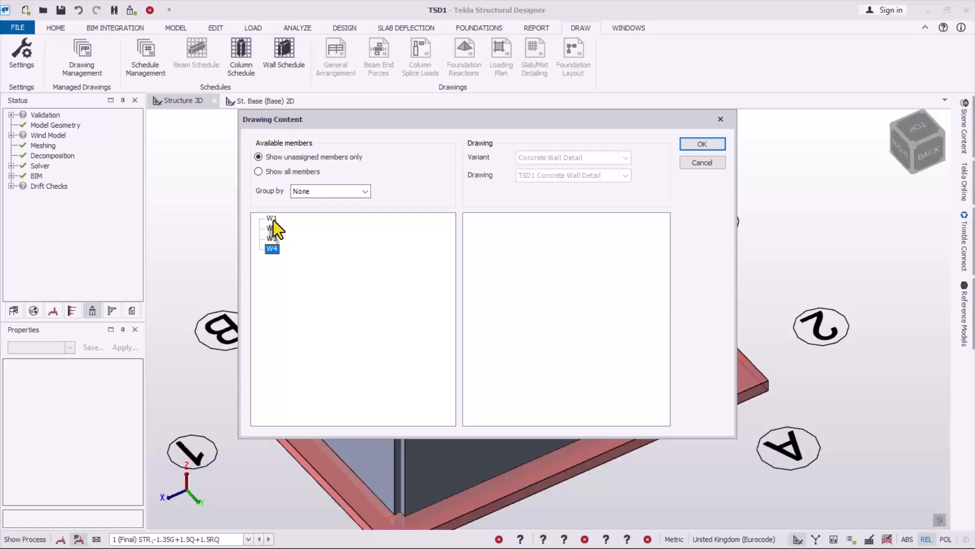
mouse_move(273, 220)
left_mouse_down()
mouse_move(523, 274)
mouse_move(483, 271)
left_mouse_up()
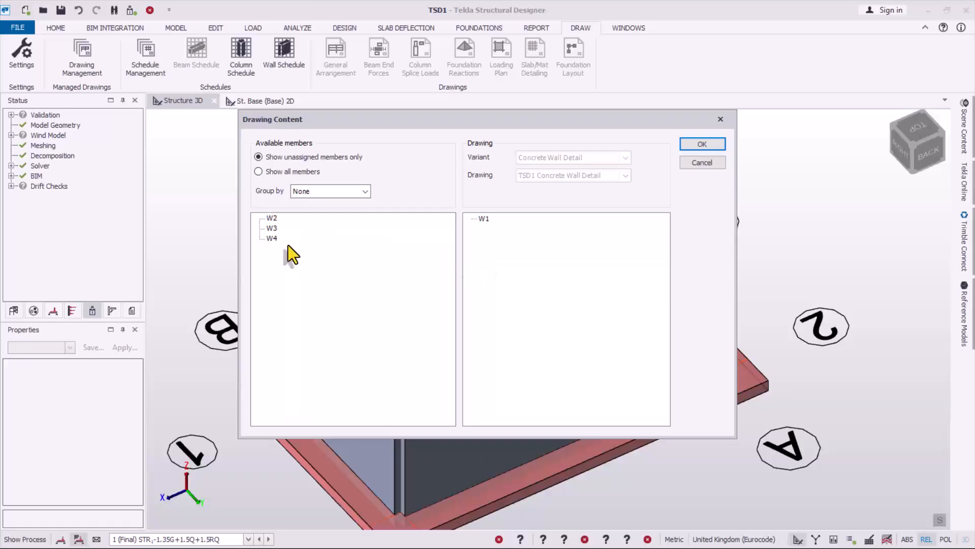
left_click_drag(272, 220, 588, 290)
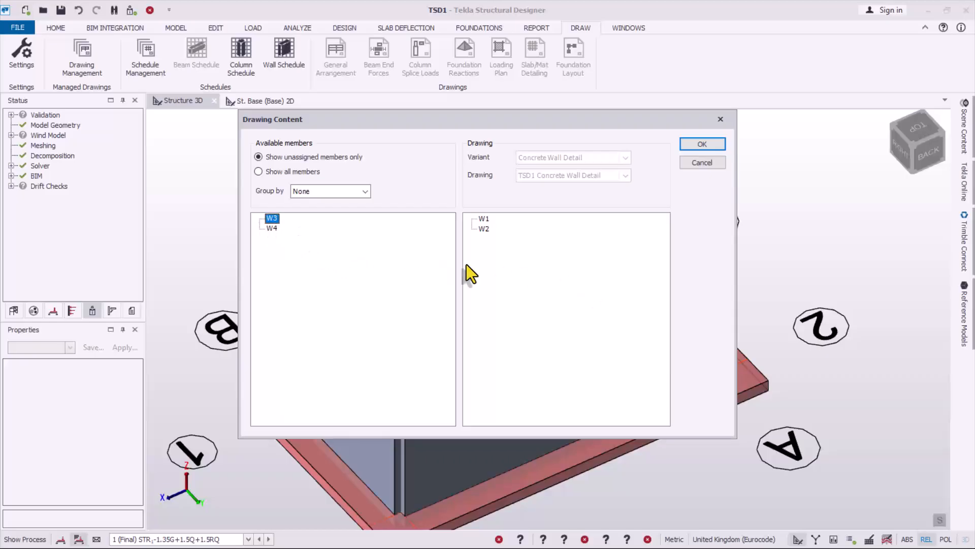
left_click_drag(274, 218, 556, 296)
left_click_drag(289, 222, 538, 276)
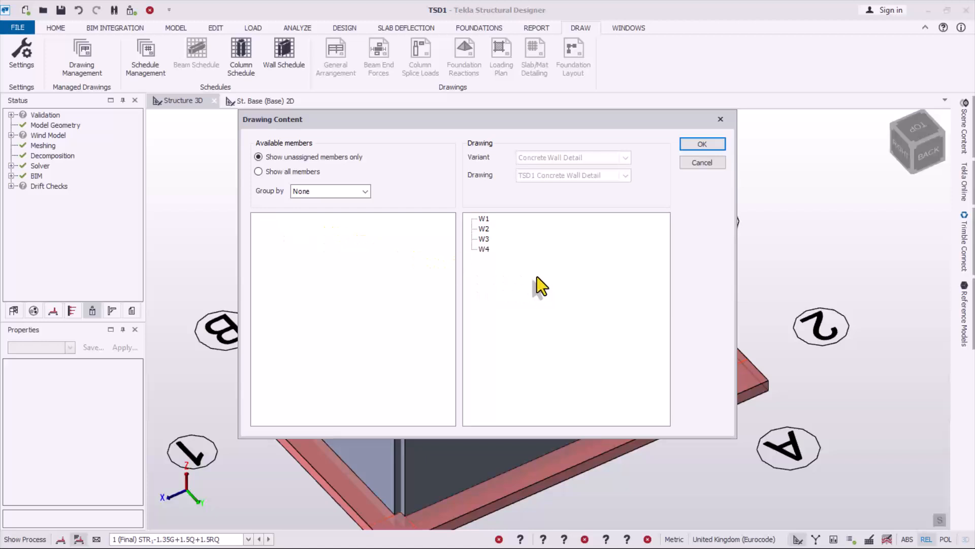
left_click(694, 145)
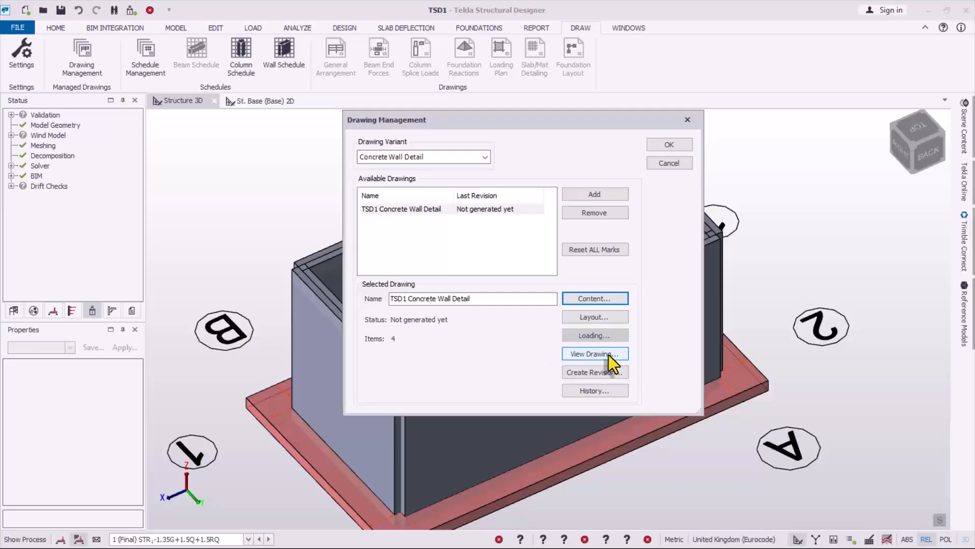
Step: Generate the wall drawing as a DXF with Wall Detail layer configuration and style, scale 1:25 and 5.0 mm minimum text block spacing
left_click(609, 355)
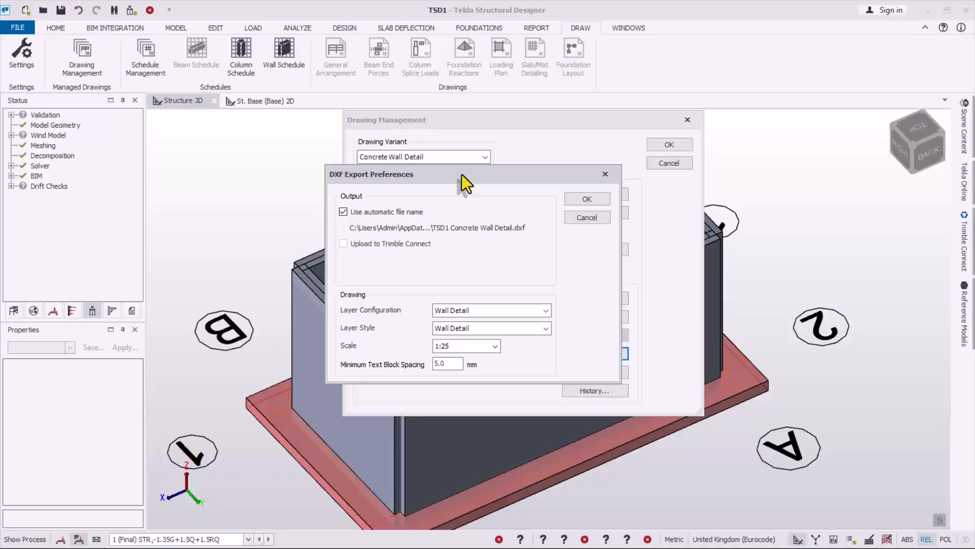
mouse_move(462, 175)
left_mouse_down()
mouse_move(412, 134)
mouse_move(357, 127)
left_mouse_up()
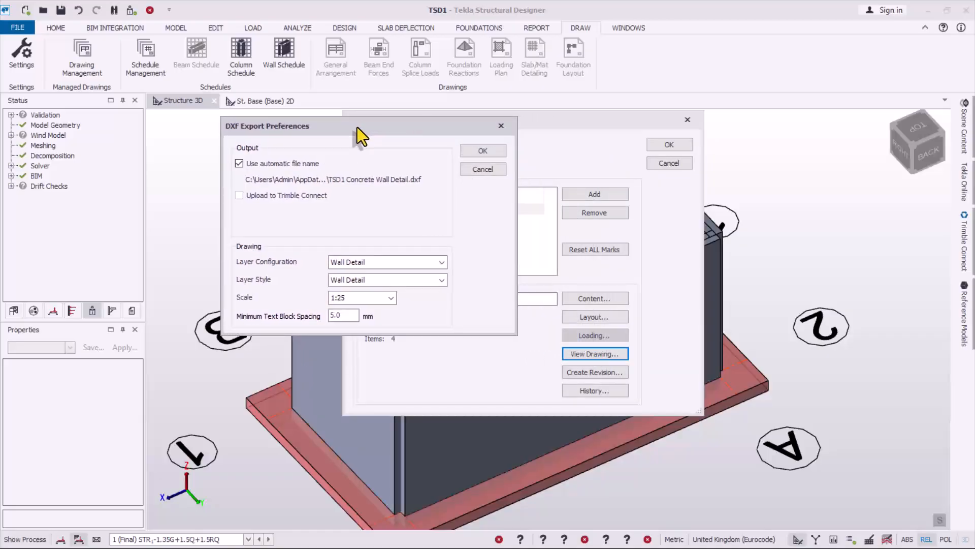
left_click(395, 260)
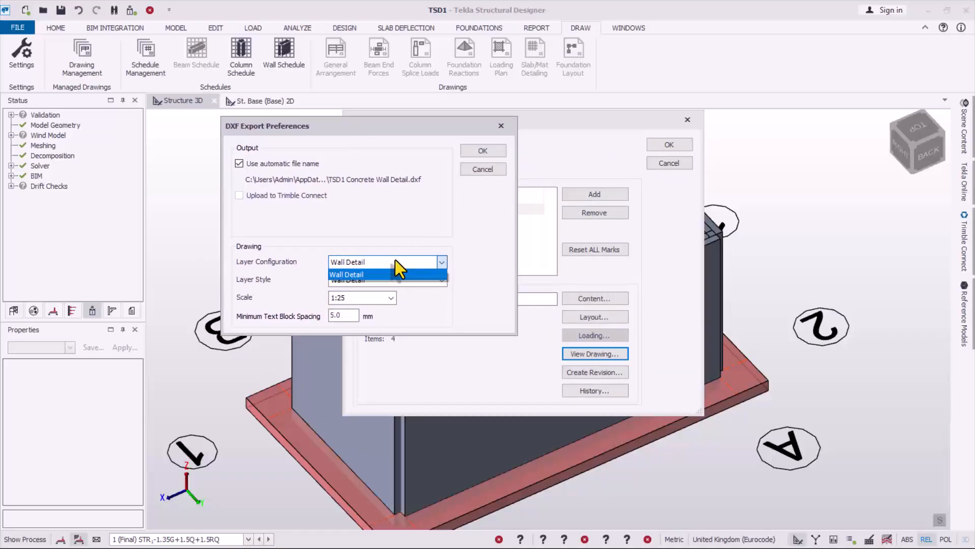
left_click(385, 274)
left_click(379, 278)
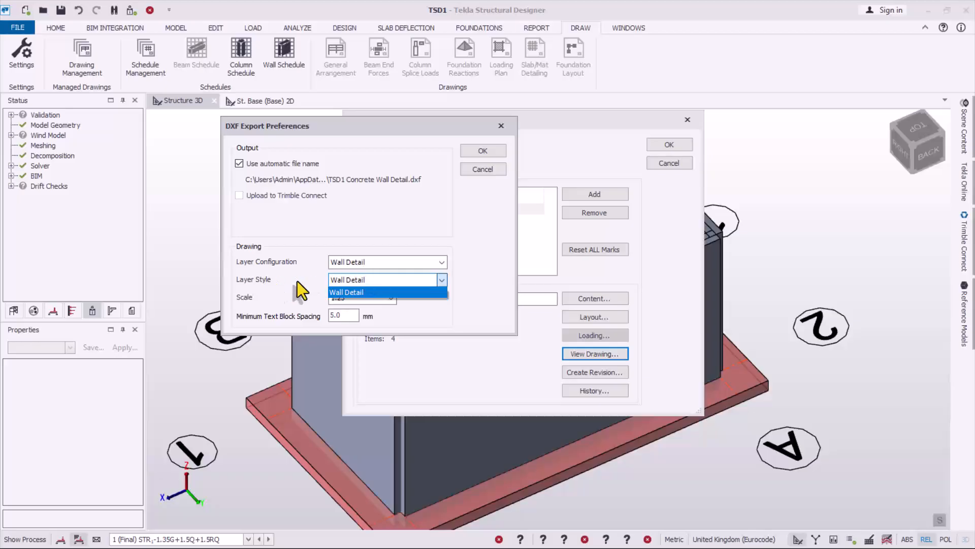
left_click(419, 312)
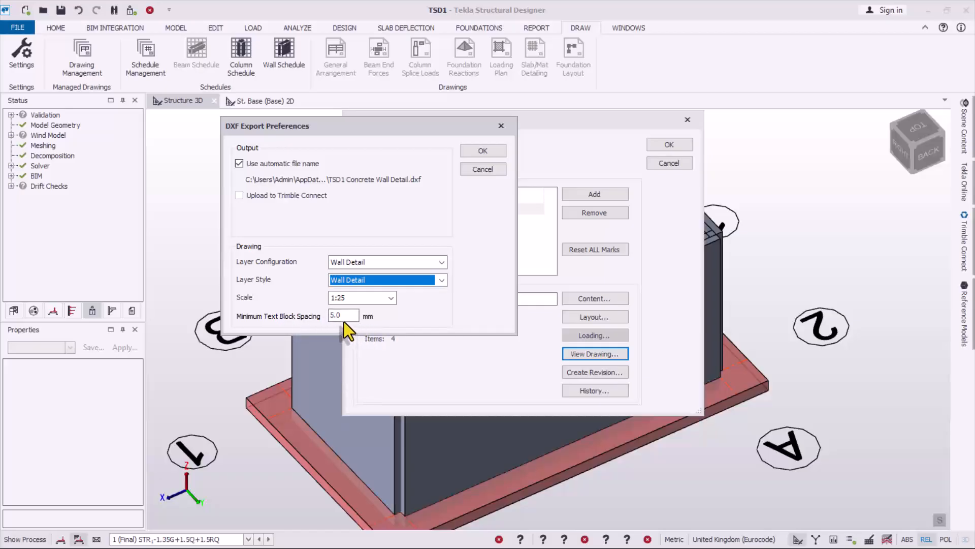
left_click(483, 149)
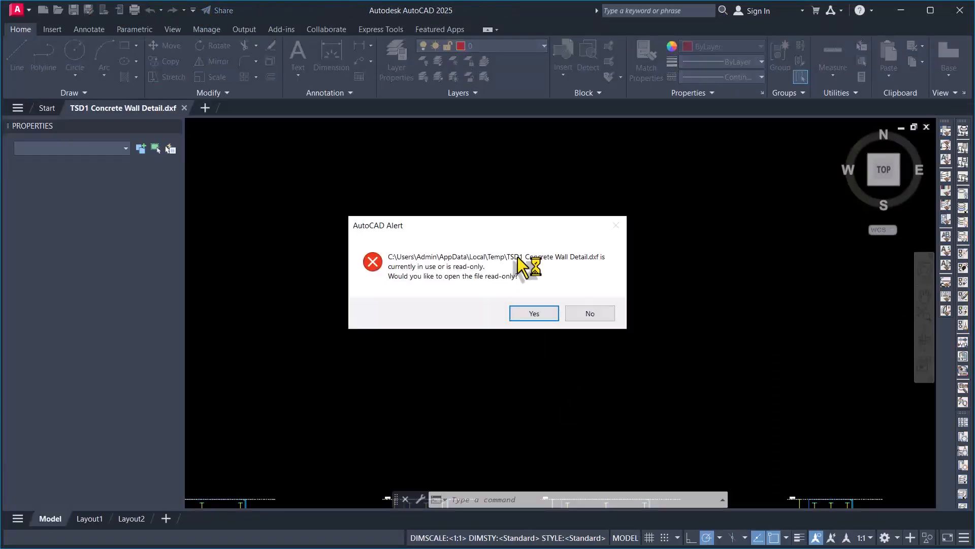
Step: Open TSD1 Concrete Wall Detail.dxf read-only in AutoCAD and examine the reinforcement detail of the first wall elevation
left_click(534, 313)
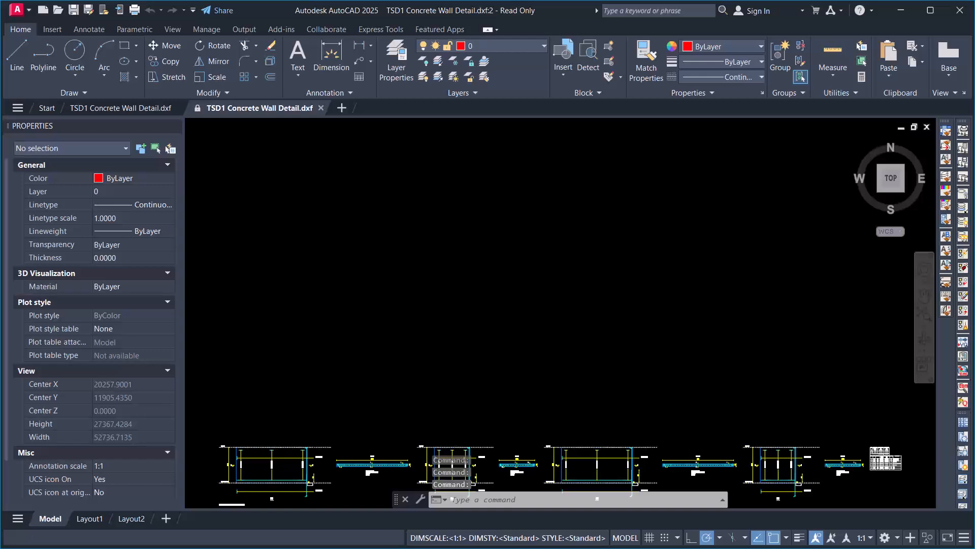
scroll(550, 261, "down", 4)
scroll(421, 314, "up", 4)
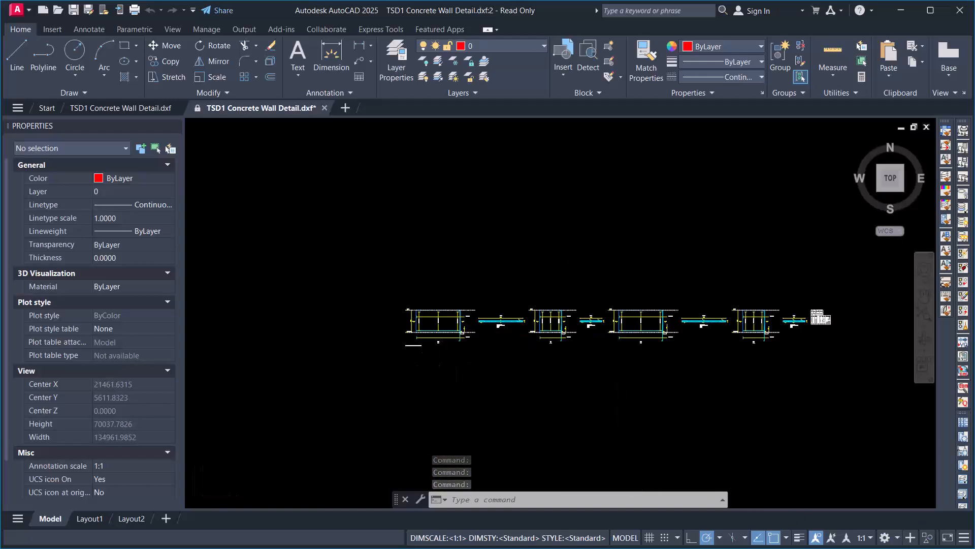
scroll(421, 313, "up", 7)
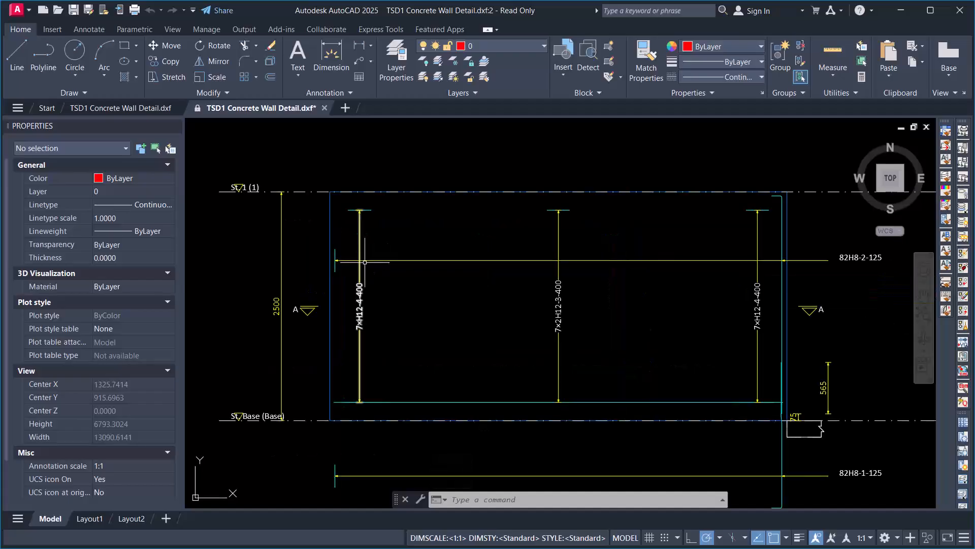
Step: Examine the bar labels of the W1 elevation and the lap dimensions of the bars at the wall base
scroll(360, 419, "up", 3)
scroll(362, 417, "down", 6)
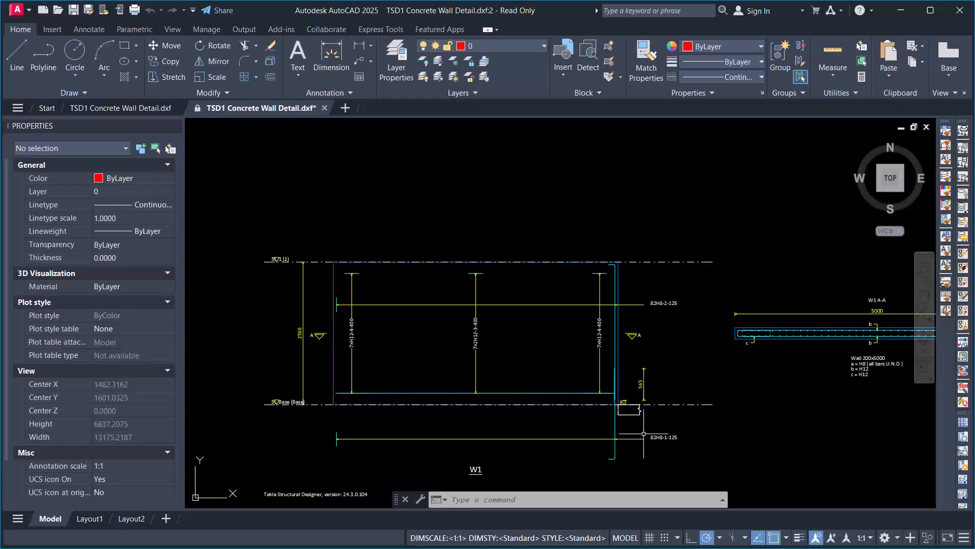
scroll(649, 426, "up", 2)
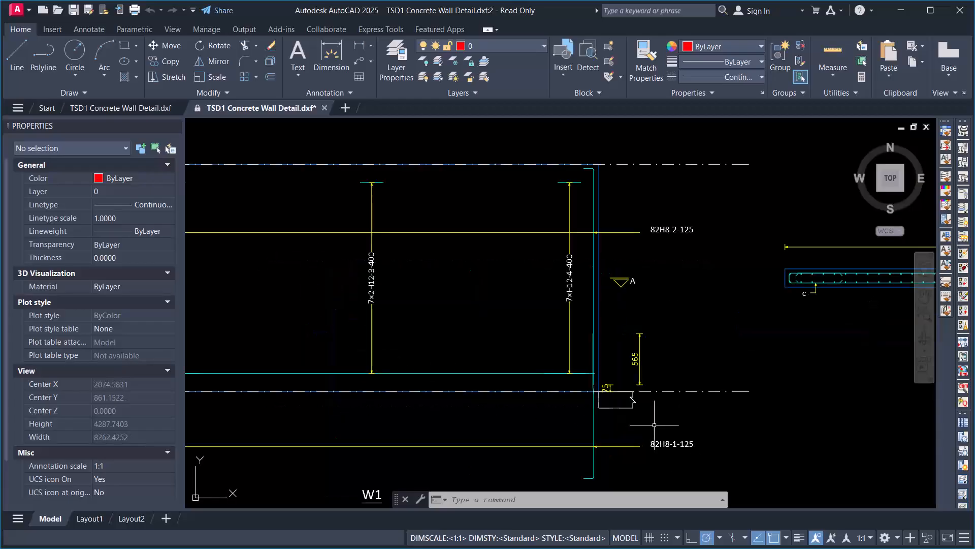
scroll(643, 386, "up", 4)
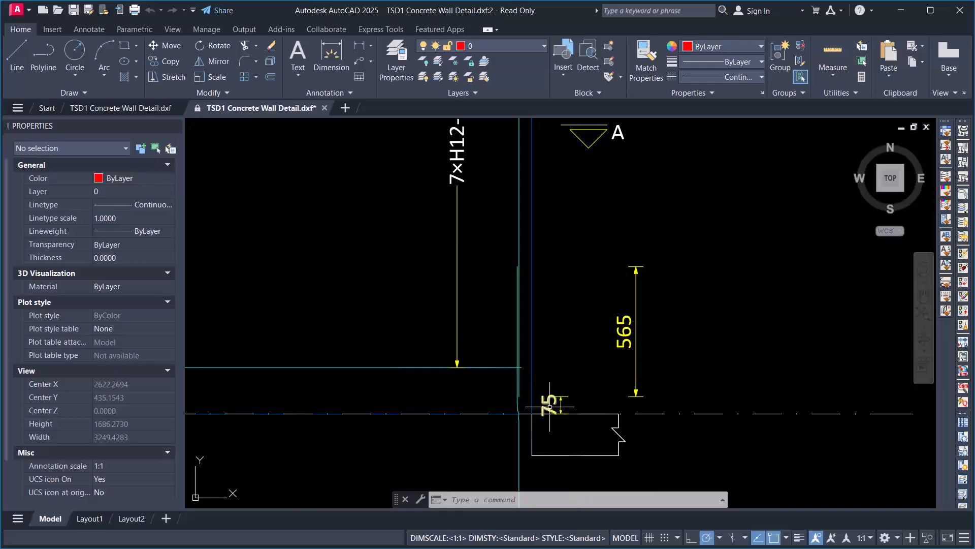
scroll(559, 330, "down", 5)
scroll(559, 293, "up", 2)
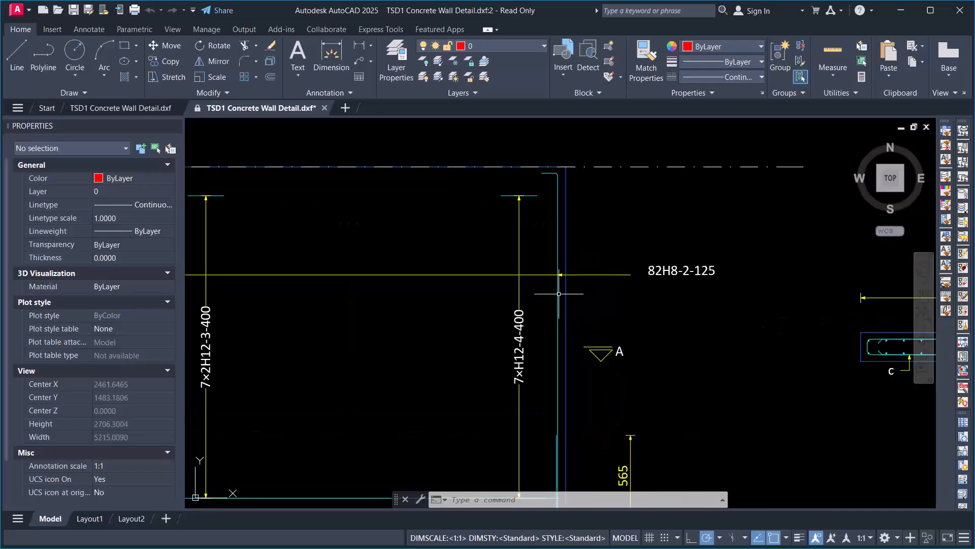
scroll(523, 274, "down", 4)
scroll(307, 278, "up", 2)
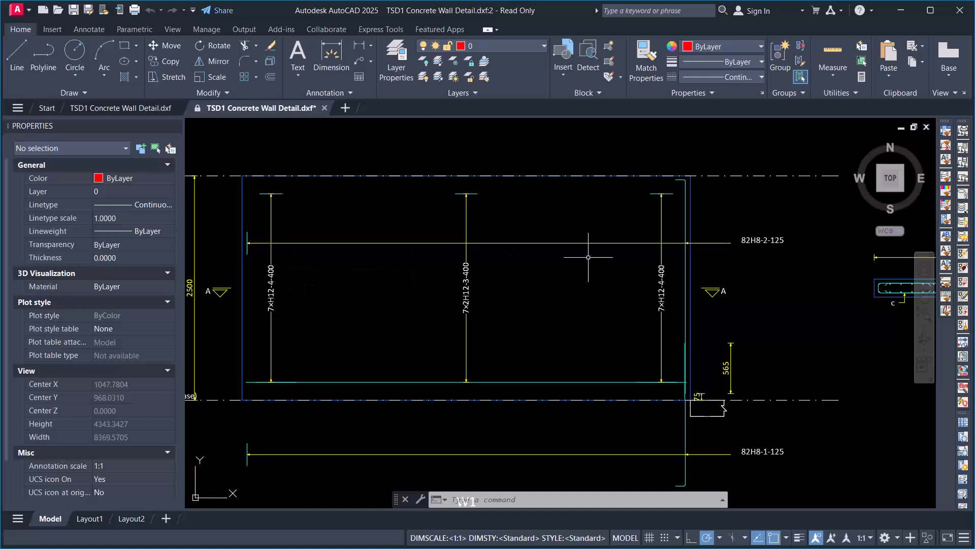
Step: Select the vertical bar at the end of the W1 elevation and examine it with its 82H8-2-125 label and the horizontal bar labels
scroll(677, 268, "up", 2)
scroll(679, 223, "up", 2)
left_click(705, 195)
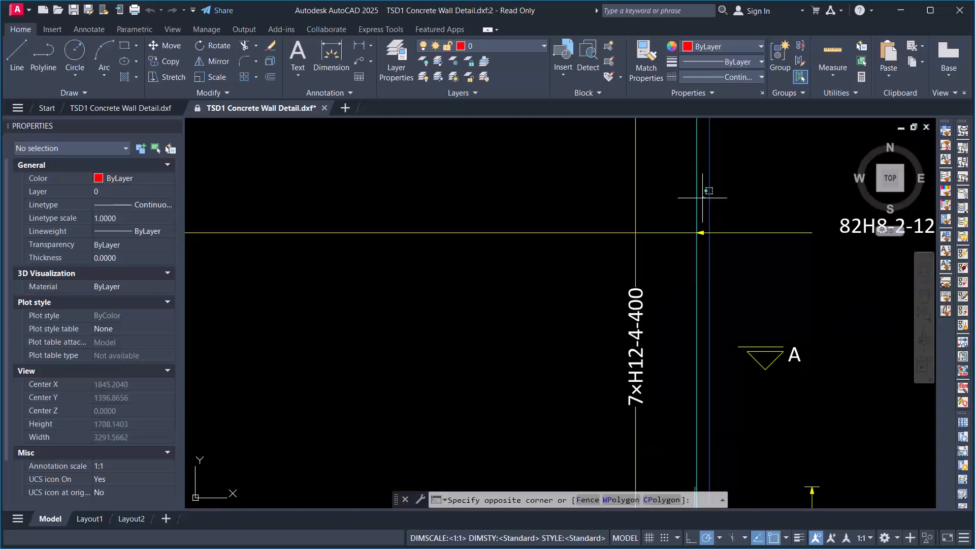
left_click(681, 203)
scroll(681, 210, "down", 2)
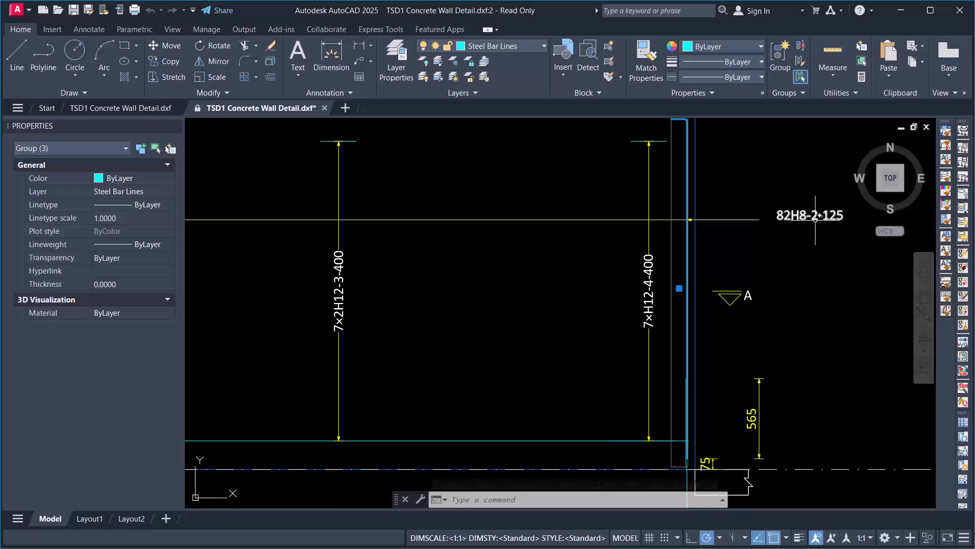
scroll(818, 216, "up", 2)
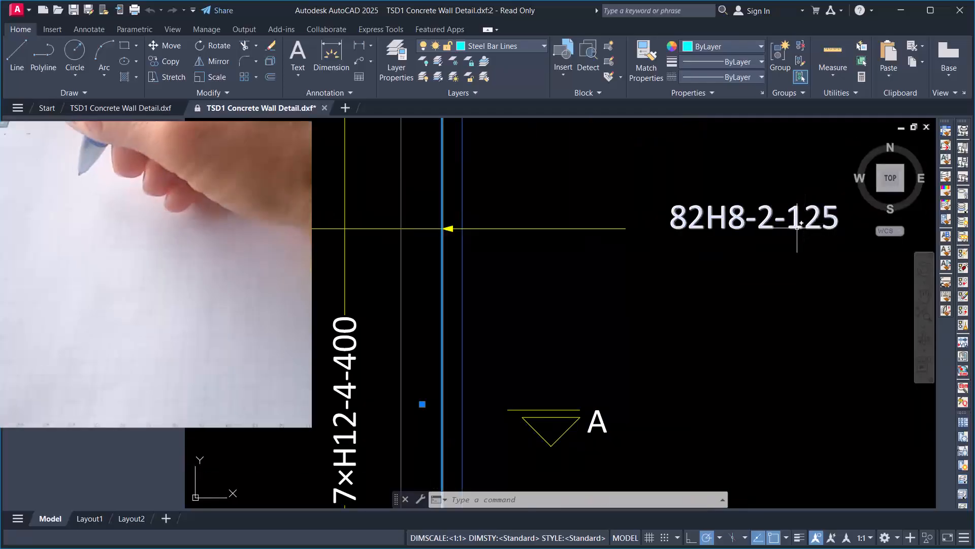
scroll(821, 233, "down", 5)
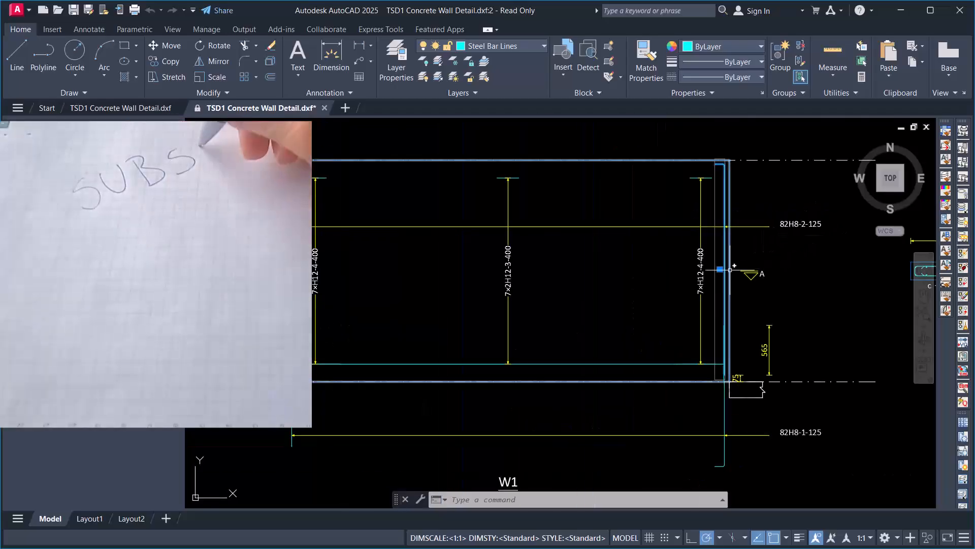
scroll(700, 290, "up", 4)
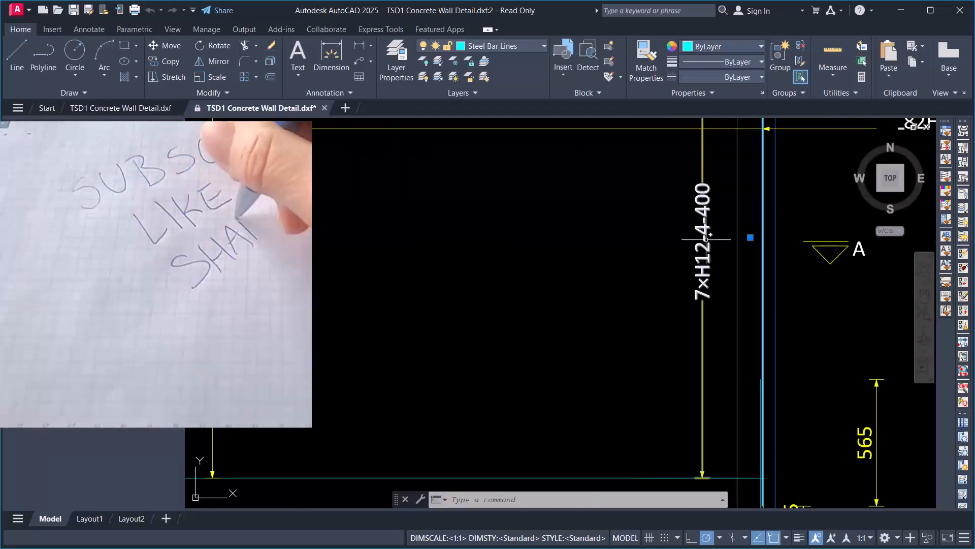
scroll(709, 270, "down", 4)
scroll(565, 279, "up", 4)
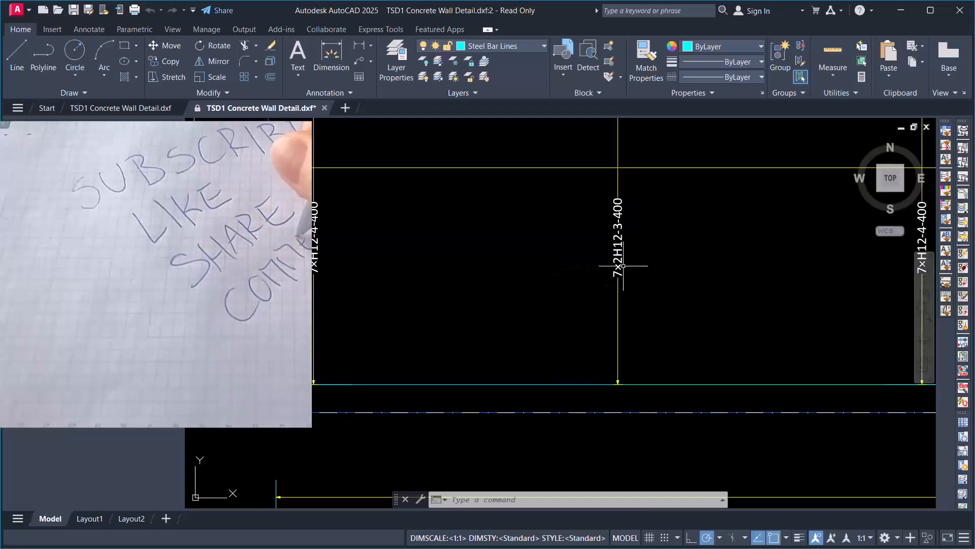
scroll(514, 291, "down", 4)
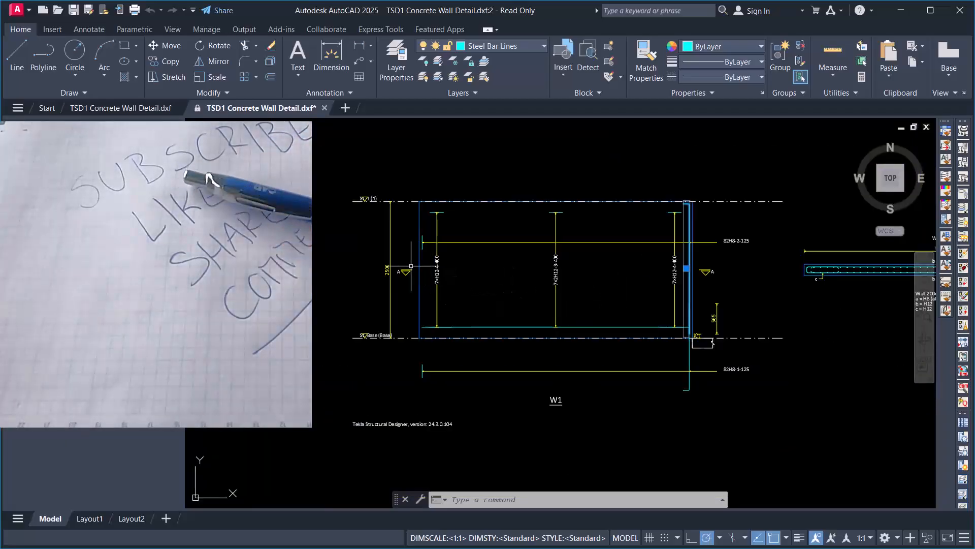
Step: Examine section W1 A-A and the elevations and sections of walls W2, W3 and W4
scroll(302, 264, "down", 4)
scroll(619, 278, "up", 4)
scroll(420, 248, "up", 4)
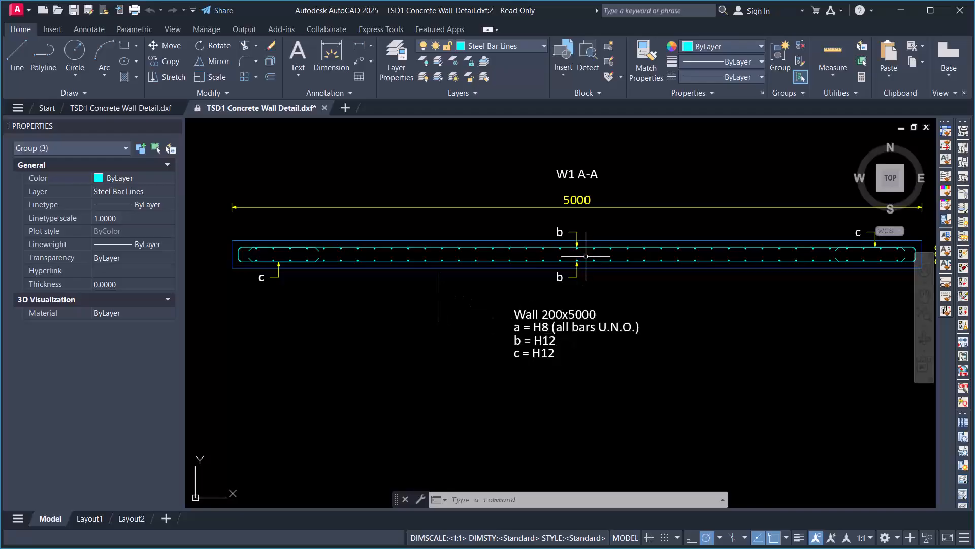
scroll(346, 294, "down", 2)
scroll(346, 295, "down", 3)
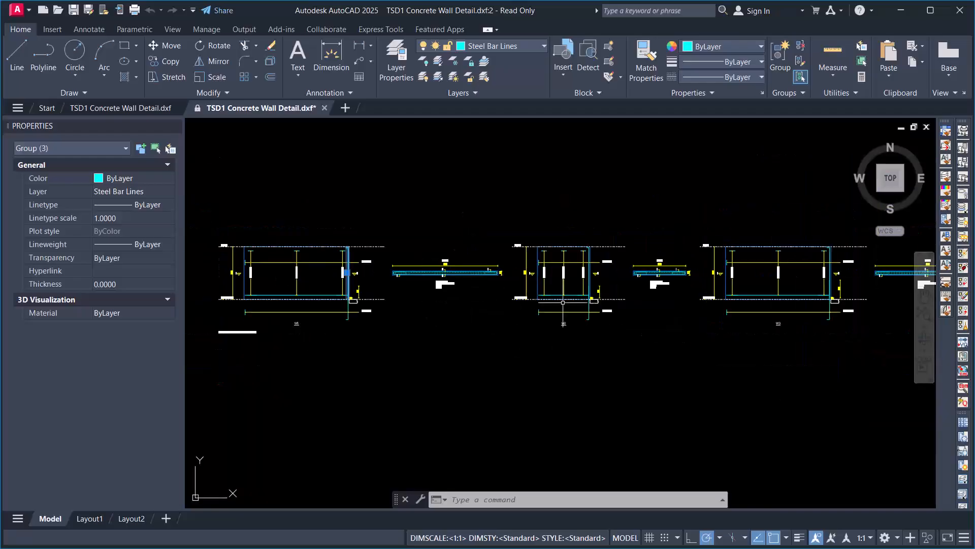
scroll(421, 259, "up", 3)
scroll(388, 257, "down", 3)
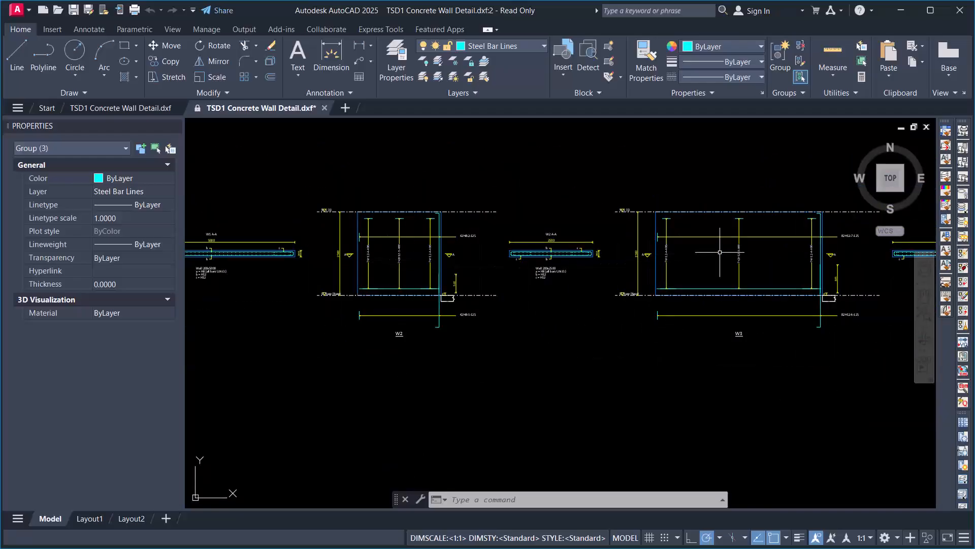
scroll(537, 259, "down", 3)
scroll(833, 269, "up", 3)
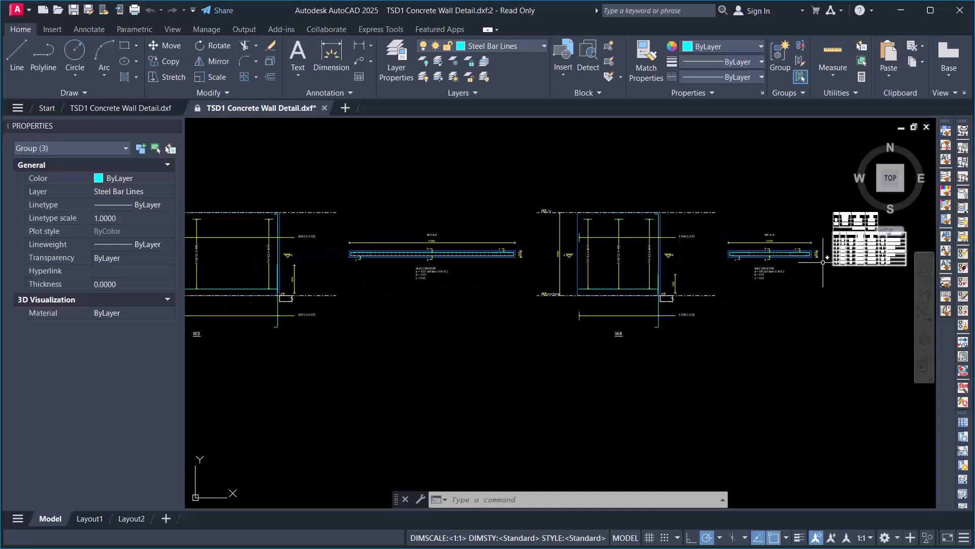
scroll(538, 275, "down", 4)
Step: Examine the steel mass summary, its grand total and the bar schedule table beside section W4 A-A
scroll(588, 263, "up", 10)
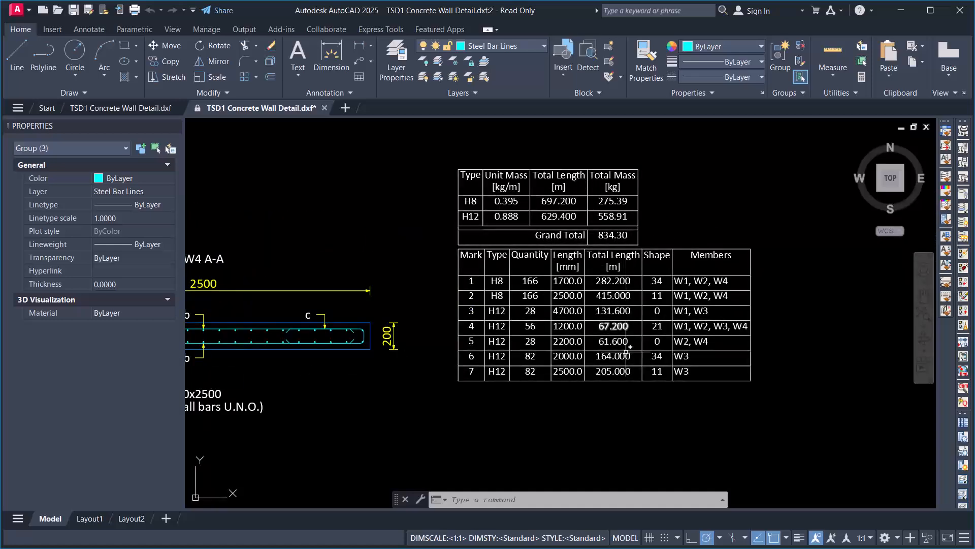
scroll(538, 280, "up", 3)
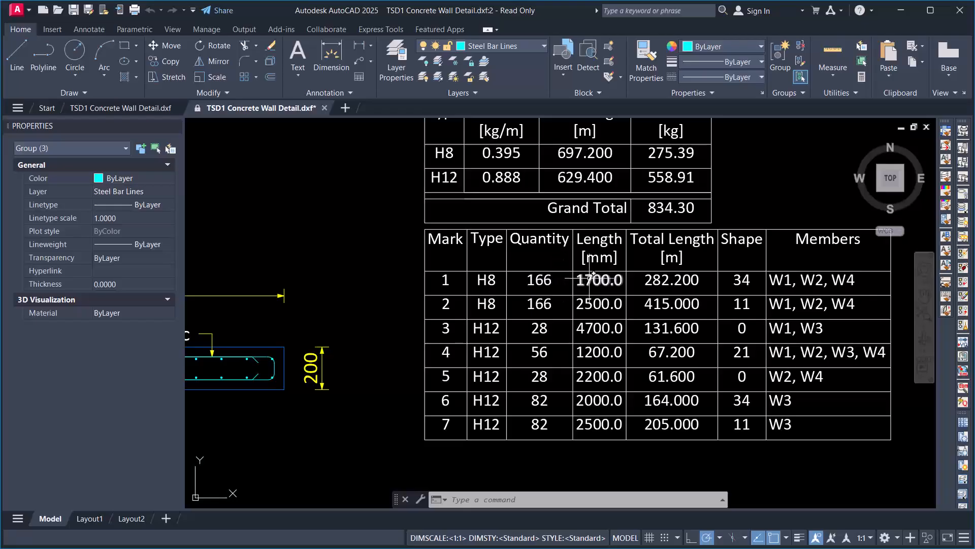
scroll(728, 266, "down", 1)
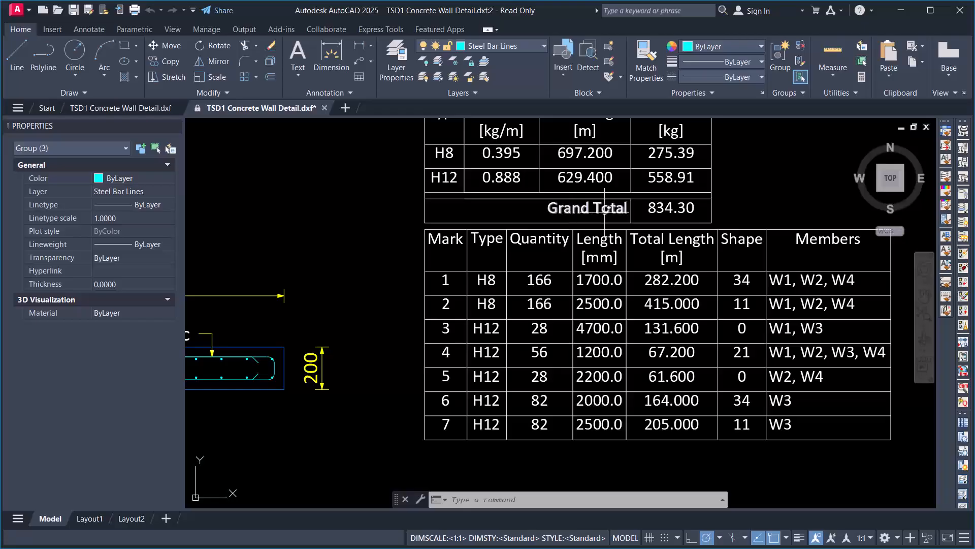
scroll(676, 235, "down", 6)
scroll(676, 235, "up", 6)
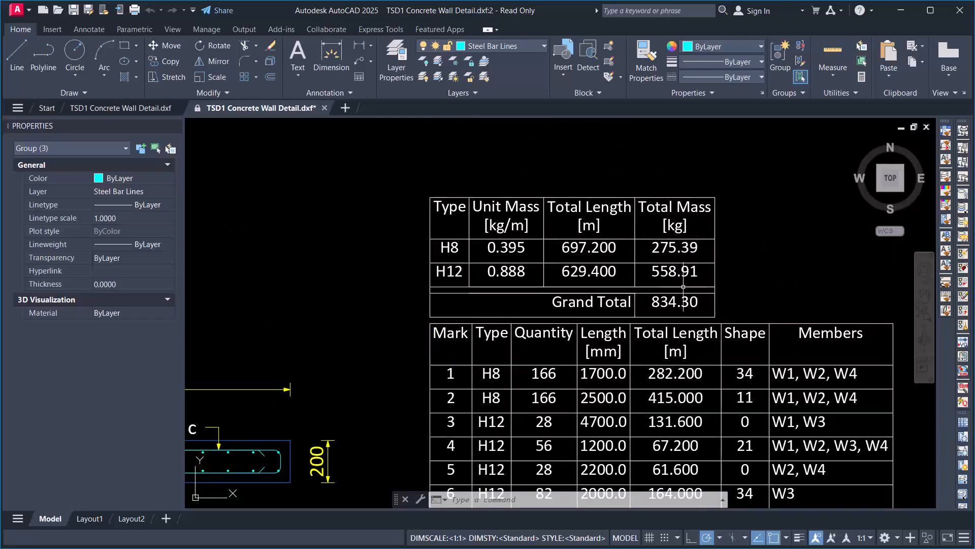
scroll(655, 301, "up", 5)
left_click(654, 287)
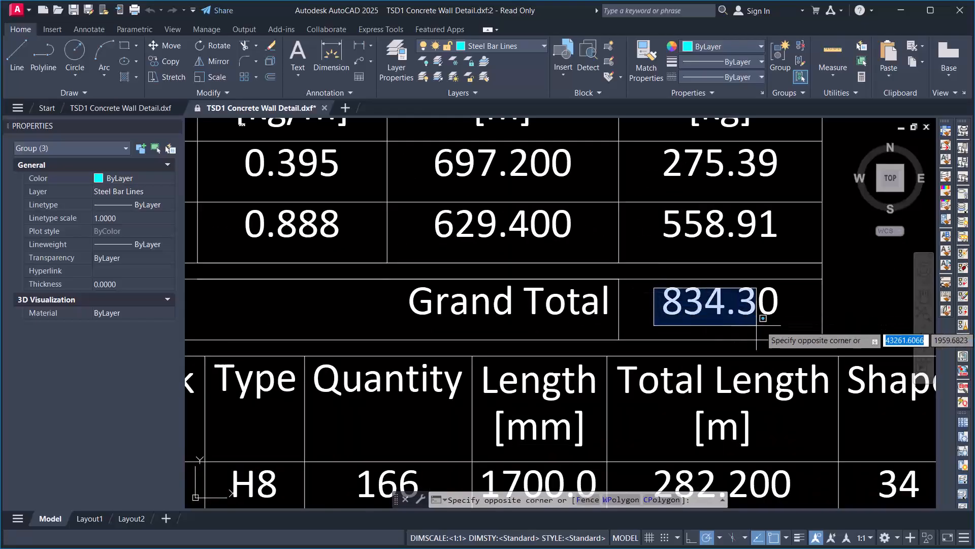
left_click(641, 299)
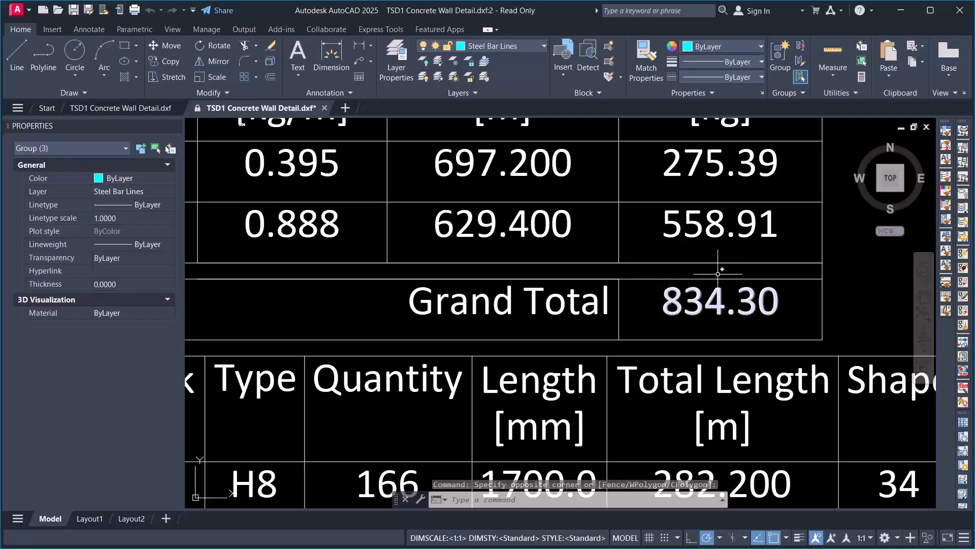
scroll(739, 272, "down", 5)
scroll(479, 328, "down", 3)
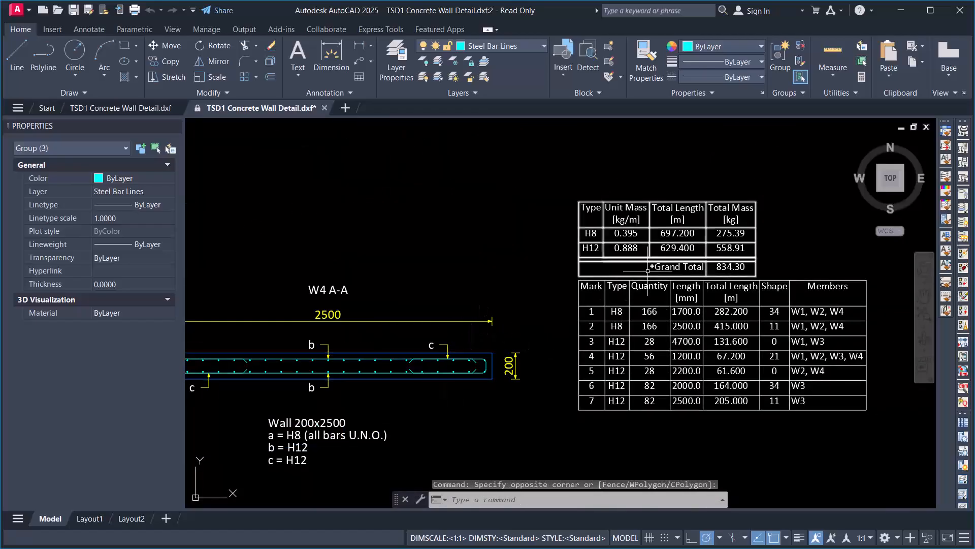
scroll(635, 243, "up", 3)
scroll(635, 244, "down", 4)
scroll(635, 254, "down", 5)
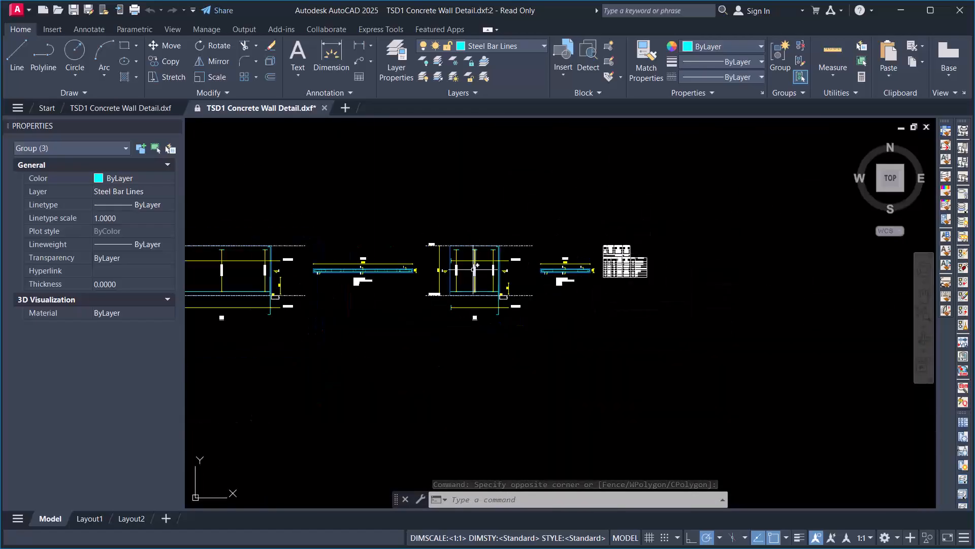
scroll(446, 239, "up", 2)
Step: Switch back to Tekla Structural Designer and cancel the Drawing Management dialog
left_click(553, 206)
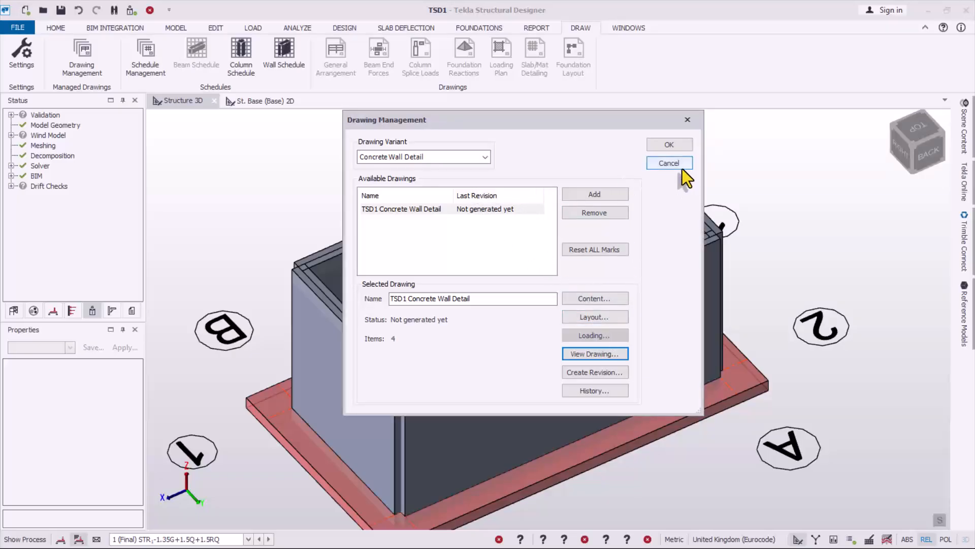
left_click(669, 164)
Step: Select the foundation mat under the tank in the 3D structure view and inspect its reinforcement information
scroll(622, 361, "down", 2)
scroll(591, 426, "up", 2)
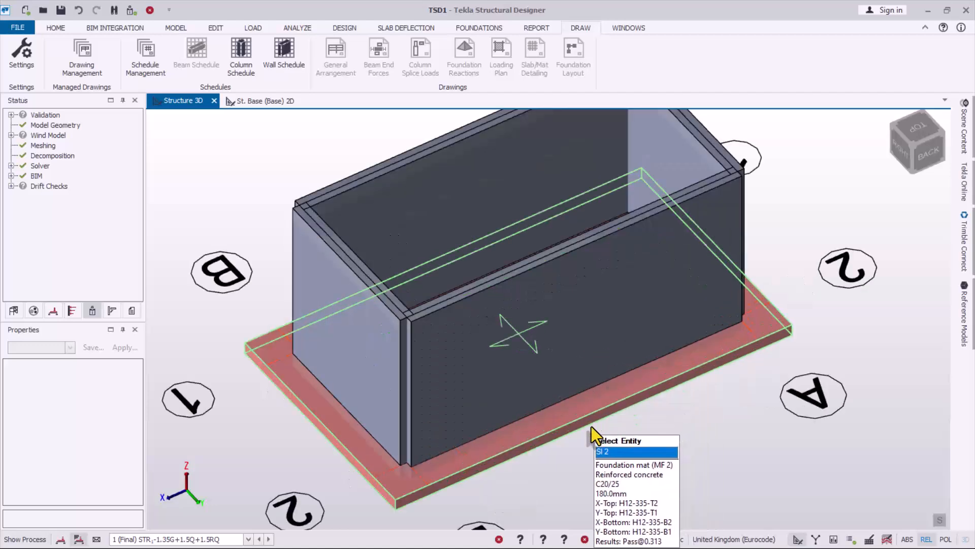
left_click(571, 430)
scroll(519, 414, "down", 1)
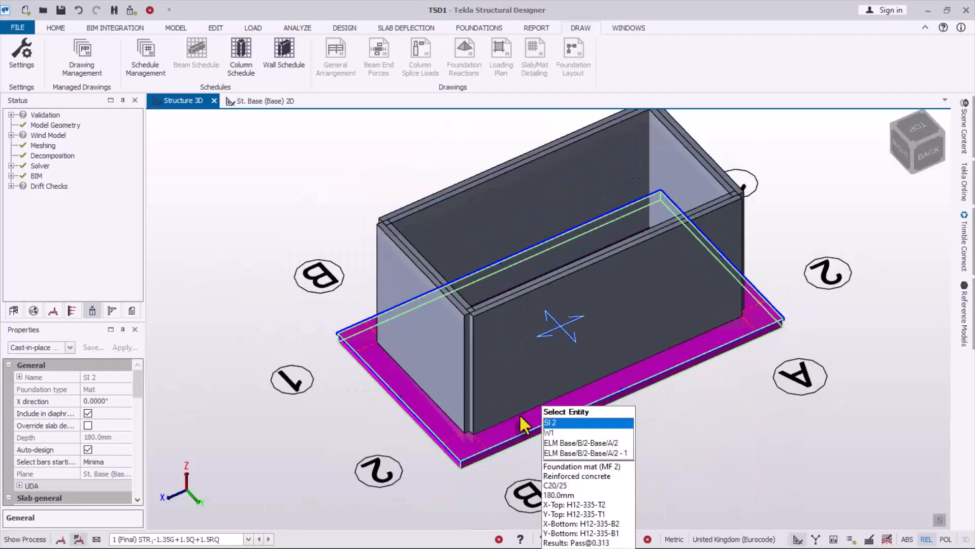
scroll(458, 414, "up", 2)
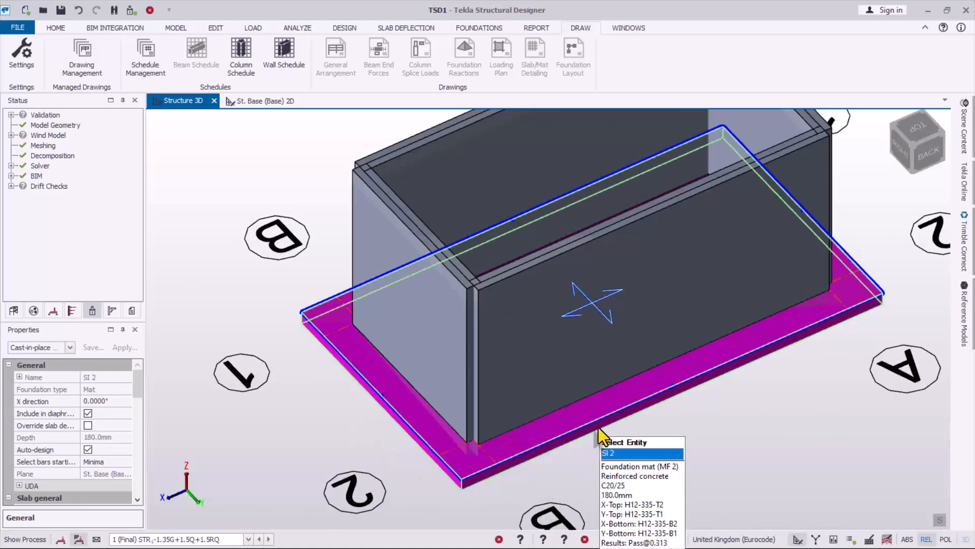
scroll(605, 422, "up", 2)
scroll(624, 397, "down", 2)
scroll(614, 386, "up", 2)
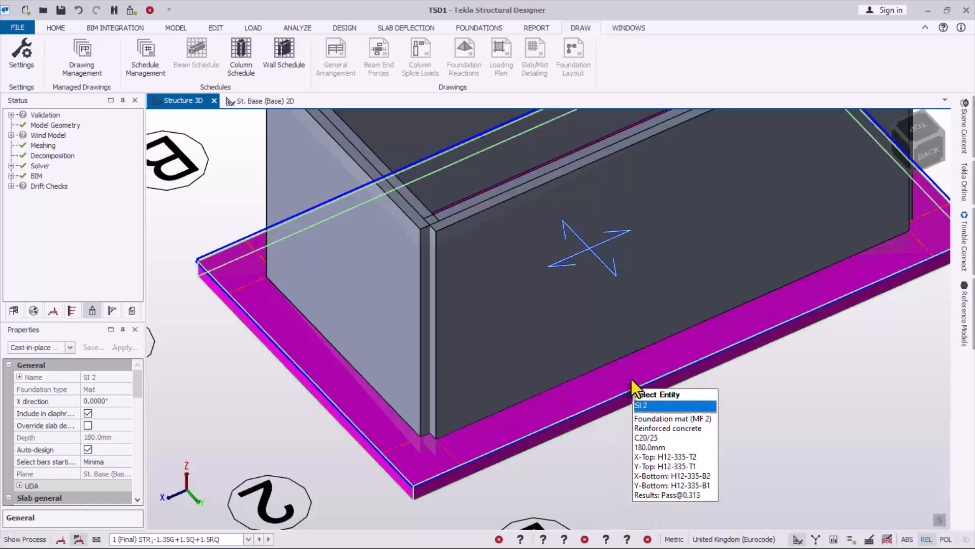
scroll(508, 427, "down", 2)
scroll(349, 398, "up", 3)
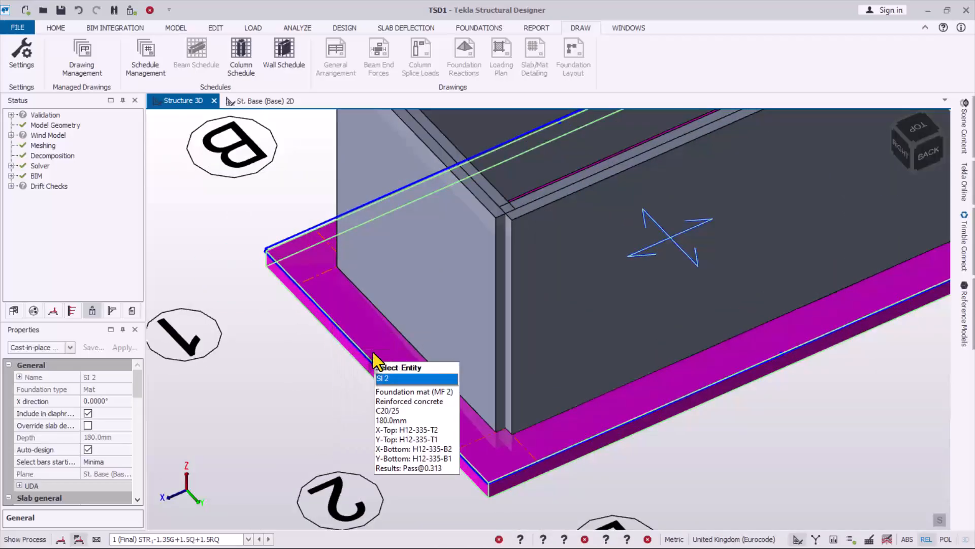
scroll(458, 409, "down", 4)
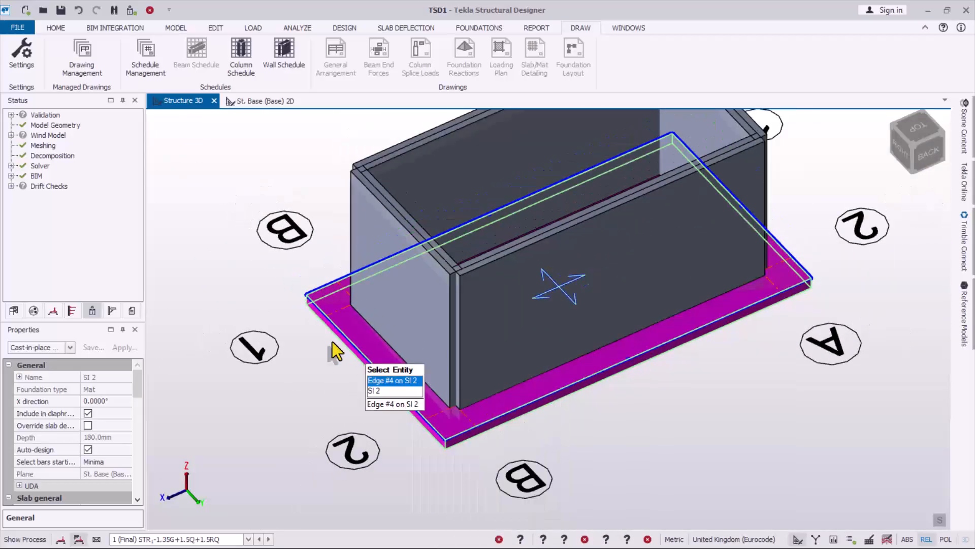
Step: Add a new drawing of the Slab/Mat Layout variant in Drawing Management
left_click(88, 68)
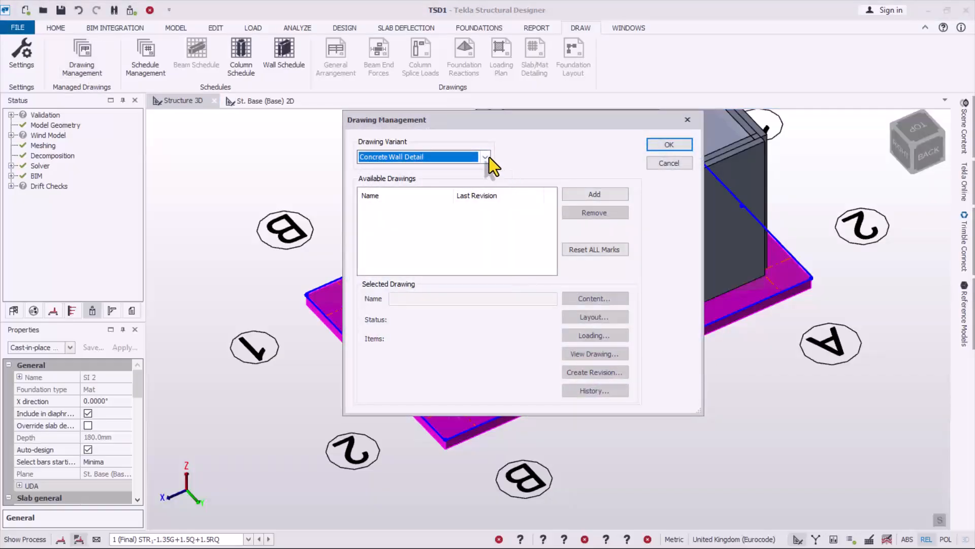
left_click(488, 157)
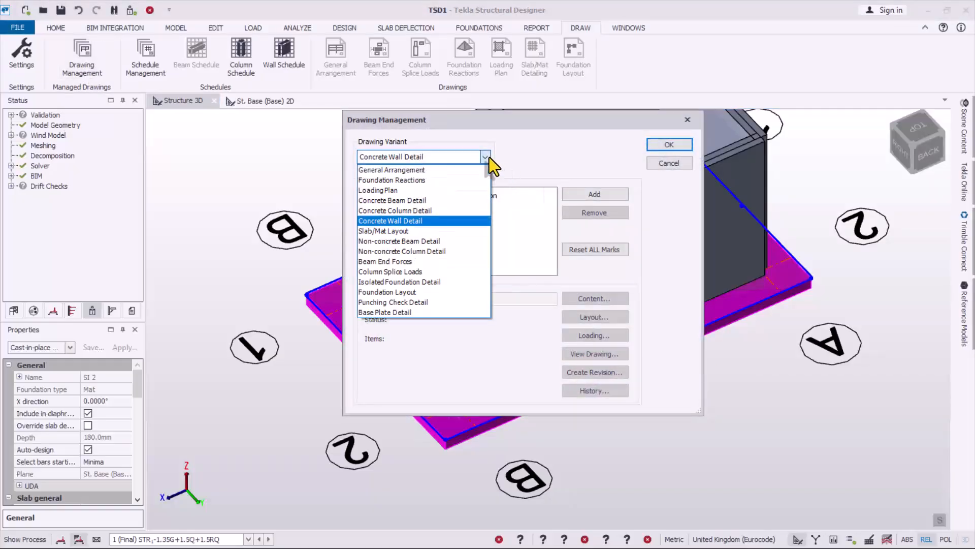
left_click(391, 232)
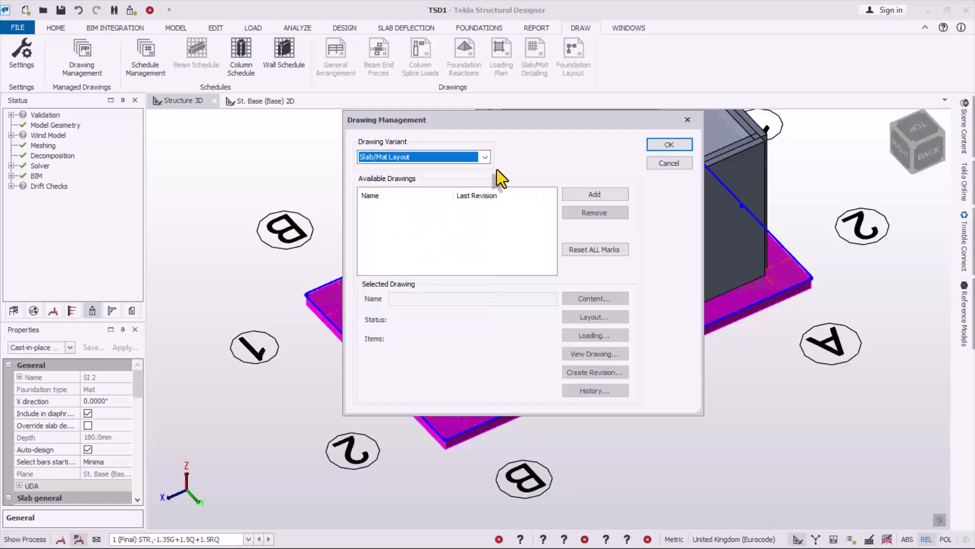
left_click(594, 194)
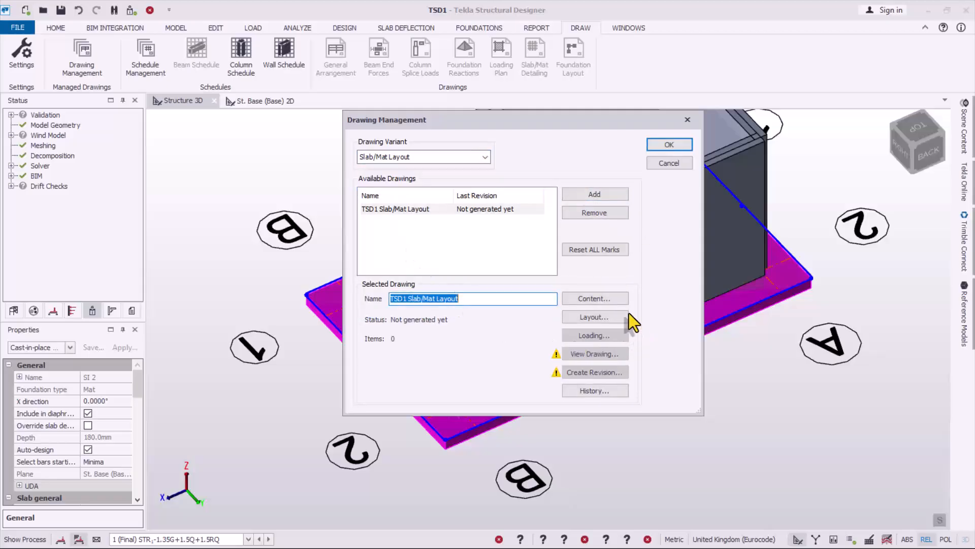
Step: Assign the levels St. Base (Base) and St. 1 (1) to the content of the TSD1 Slab/Mat Layout drawing
left_click(595, 299)
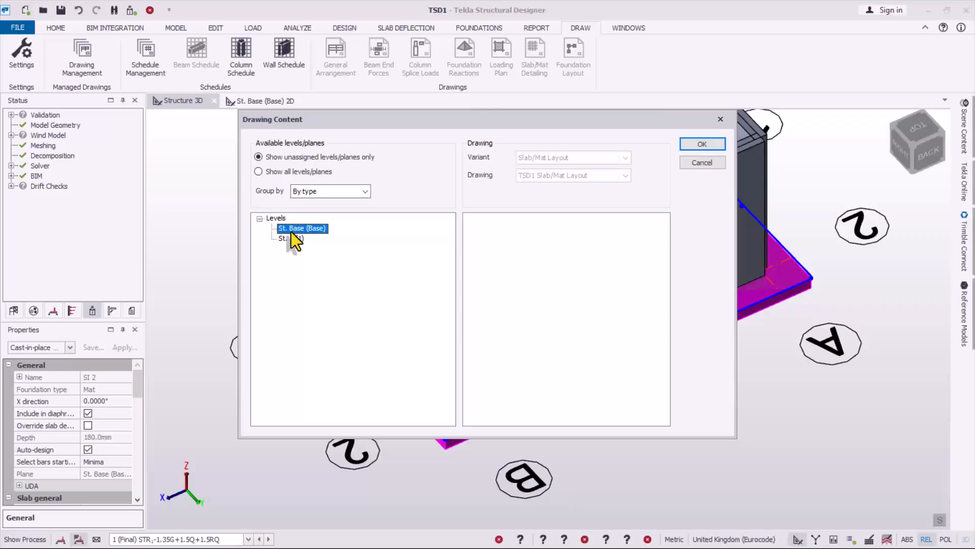
left_click_drag(290, 226, 502, 238)
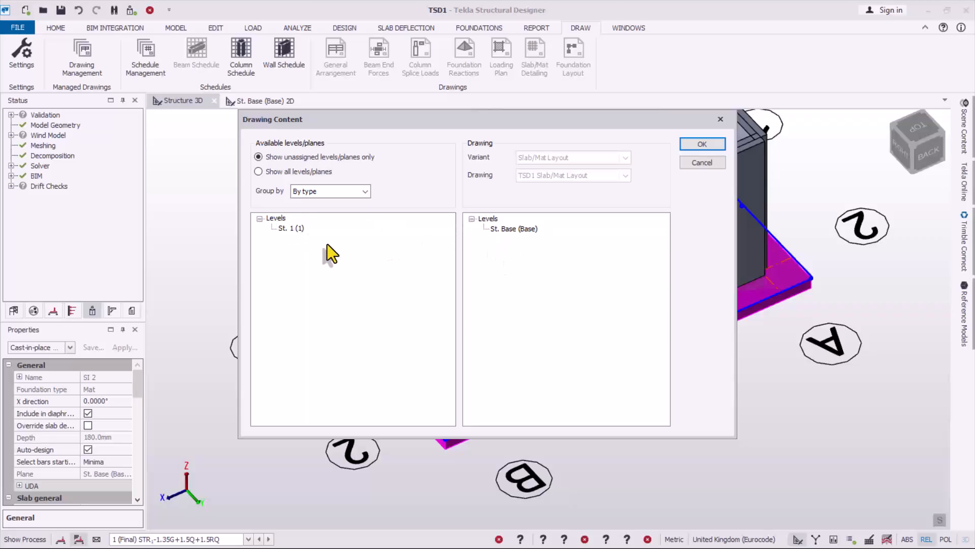
left_click_drag(288, 228, 537, 264)
left_click(702, 143)
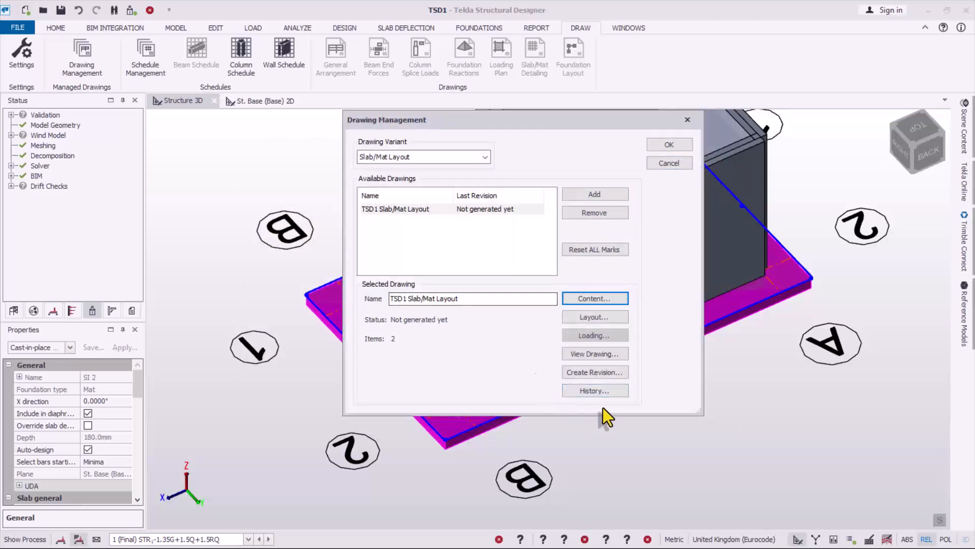
Step: Generate the slab/mat drawing for viewing in AutoCAD with layer configuration Slab/Mat Detail (All), layer style Slab/Mat Layout and scale 1:100
left_click(595, 355)
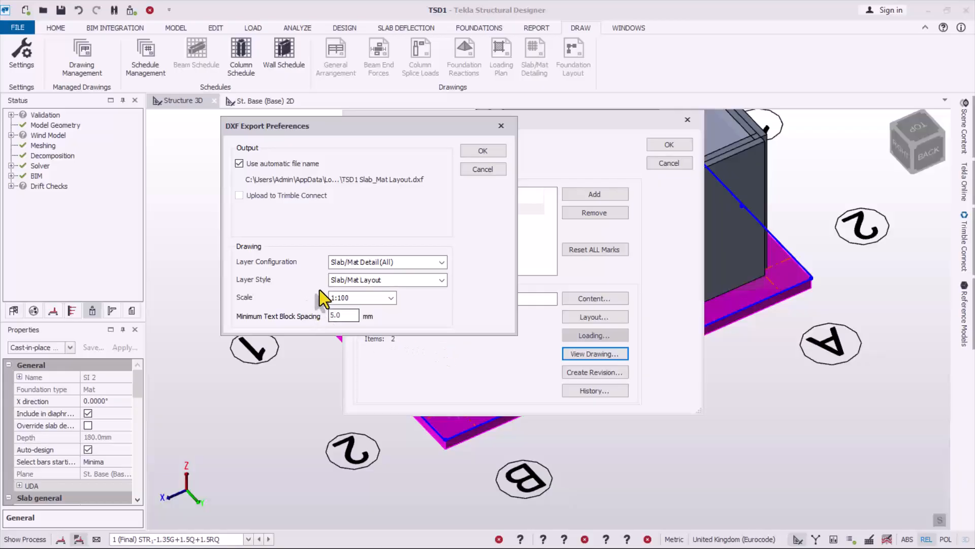
left_click(441, 263)
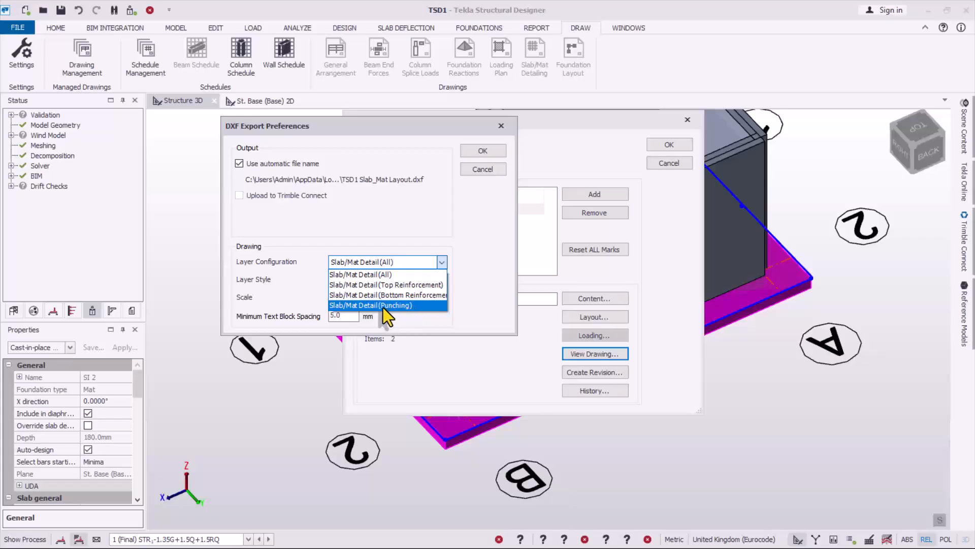
left_click(480, 268)
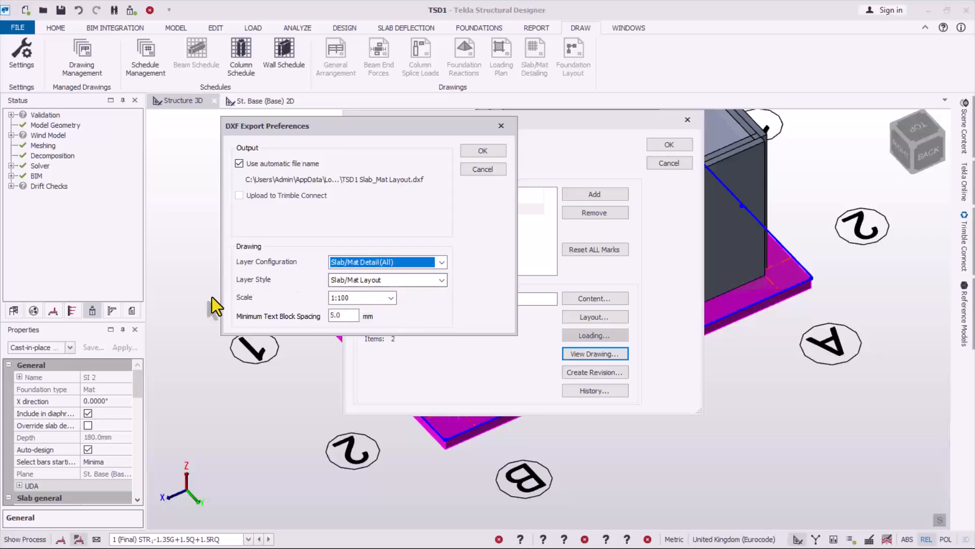
left_click(385, 284)
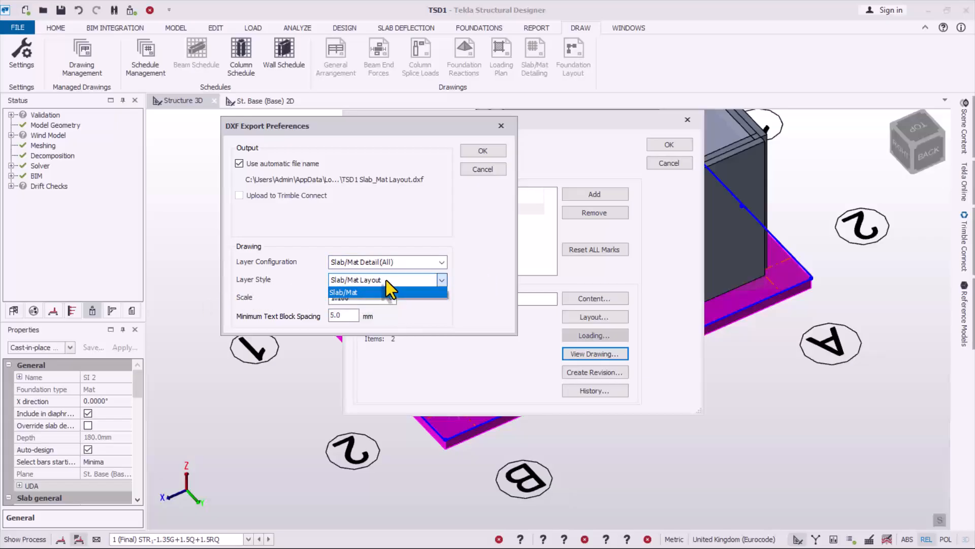
left_click(333, 291)
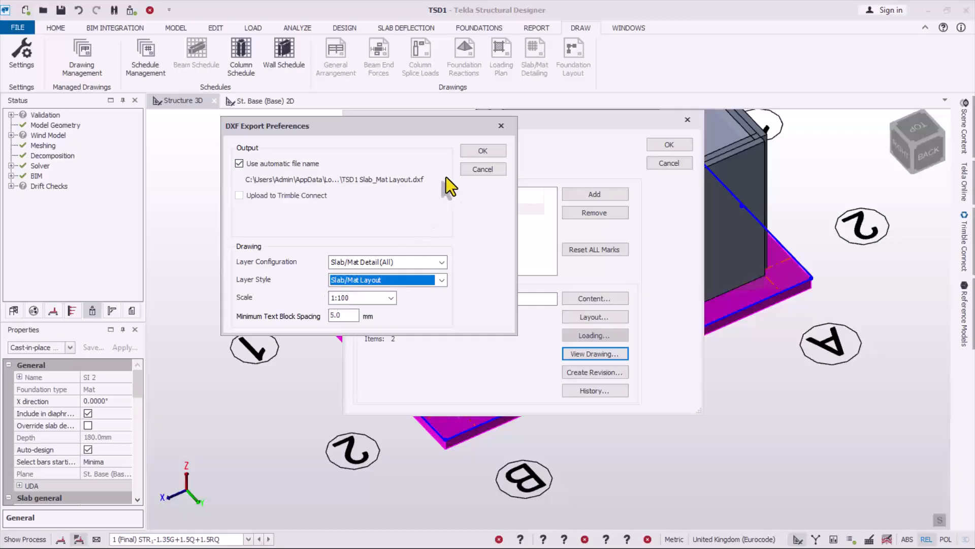
left_click(500, 151)
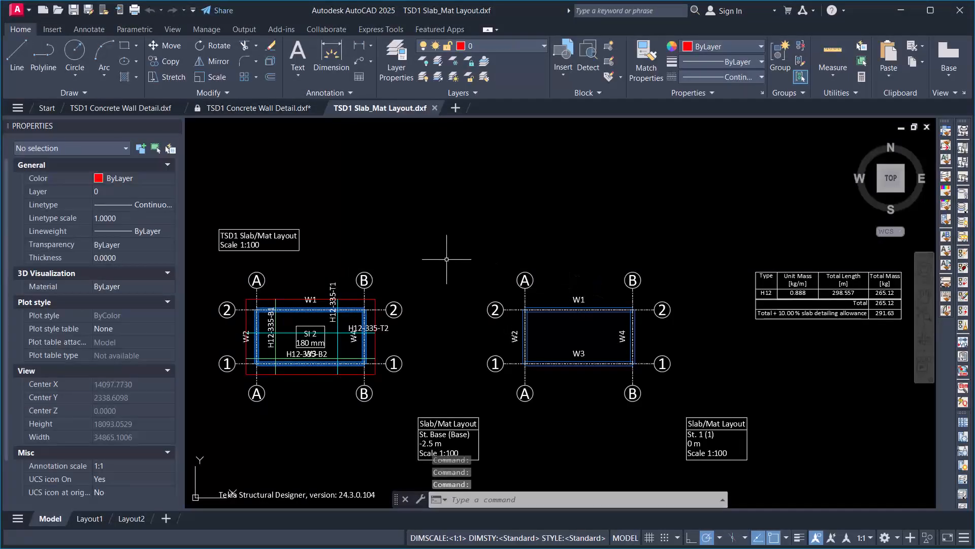
Step: Examine the reinforcement labels and the slab mark on the St. Base (Base) mat plan
scroll(240, 384, "up", 2)
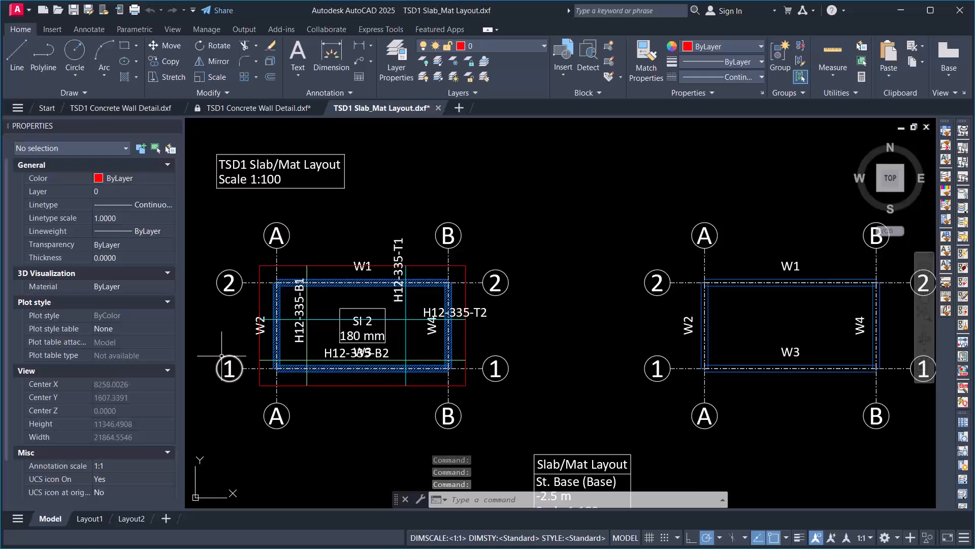
scroll(238, 350, "up", 2)
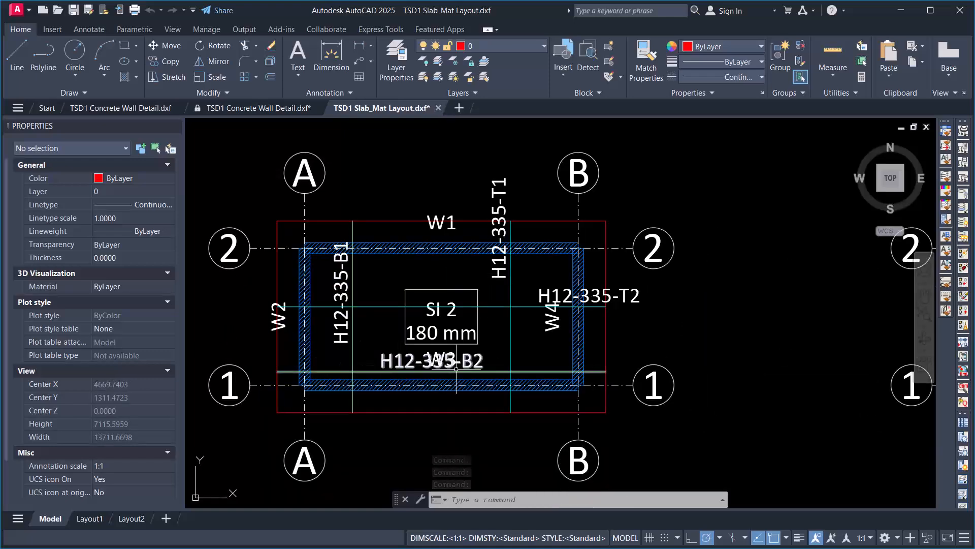
scroll(389, 336, "up", 2)
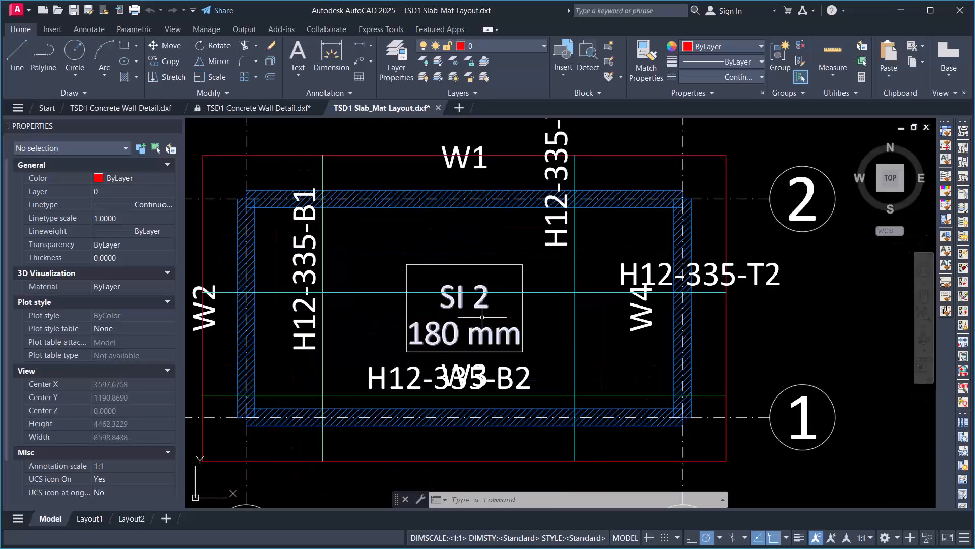
scroll(599, 312, "down", 2)
scroll(437, 322, "up", 3)
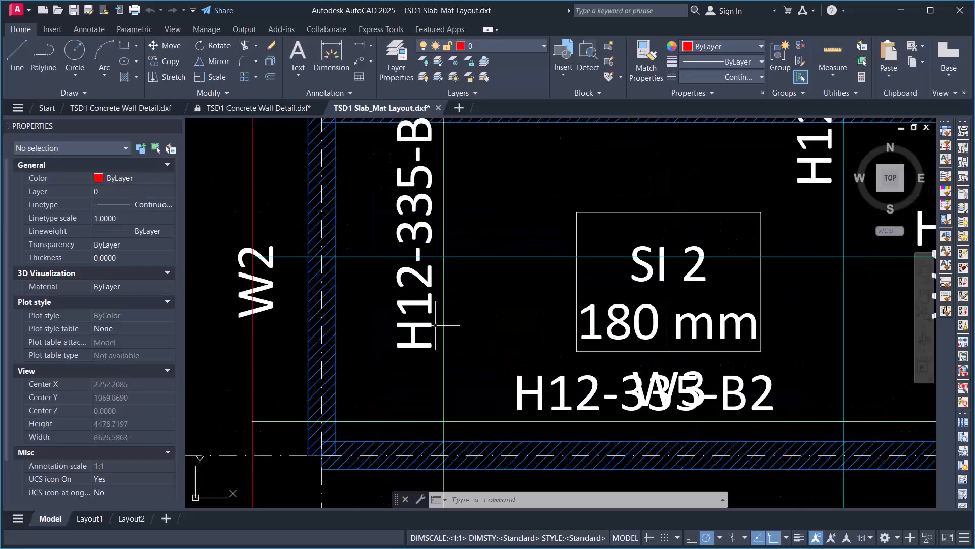
scroll(431, 335, "down", 1)
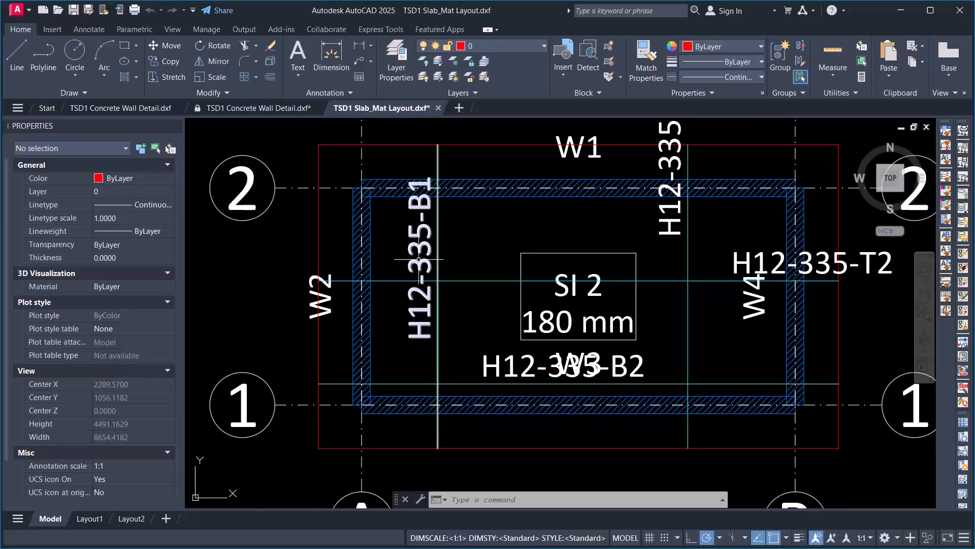
scroll(419, 259, "down", 1)
scroll(420, 267, "up", 3)
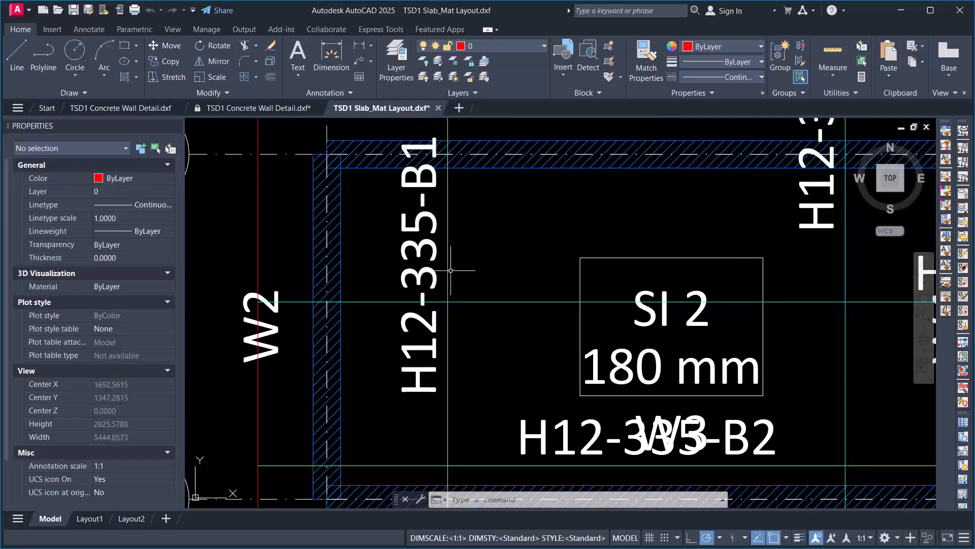
scroll(386, 234, "down", 2)
scroll(409, 282, "up", 1)
Step: Inspect the vertical H12-335-B1 bar and the horizontal H12-335-T2 bar group on the mat plan by selecting them, clearing each selection
left_click(426, 309)
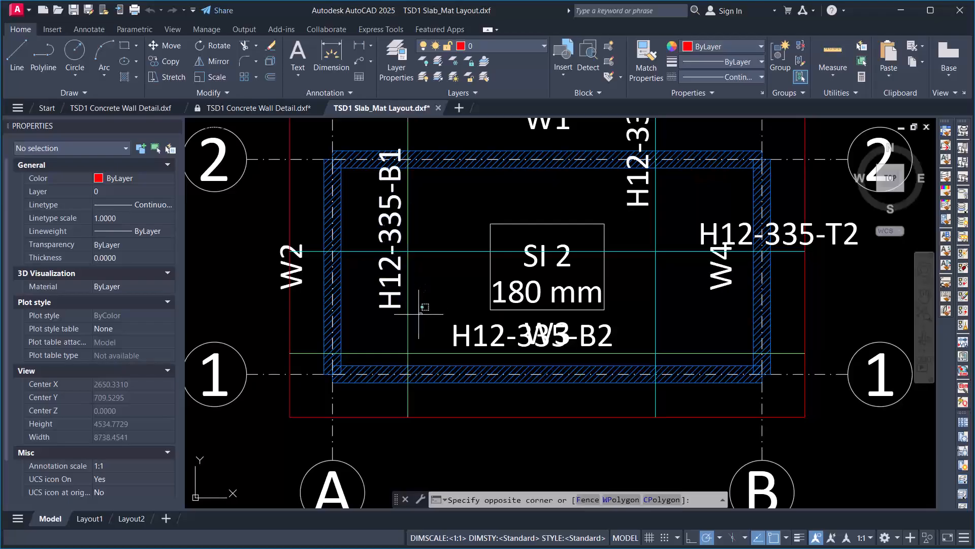
left_click(393, 320)
key("Escape")
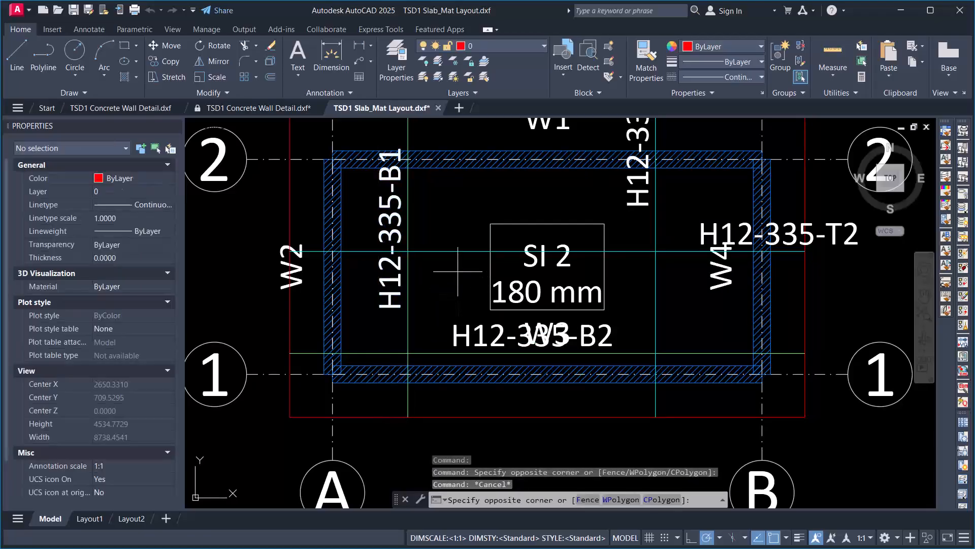
left_click(442, 230)
scroll(753, 268, "up", 3)
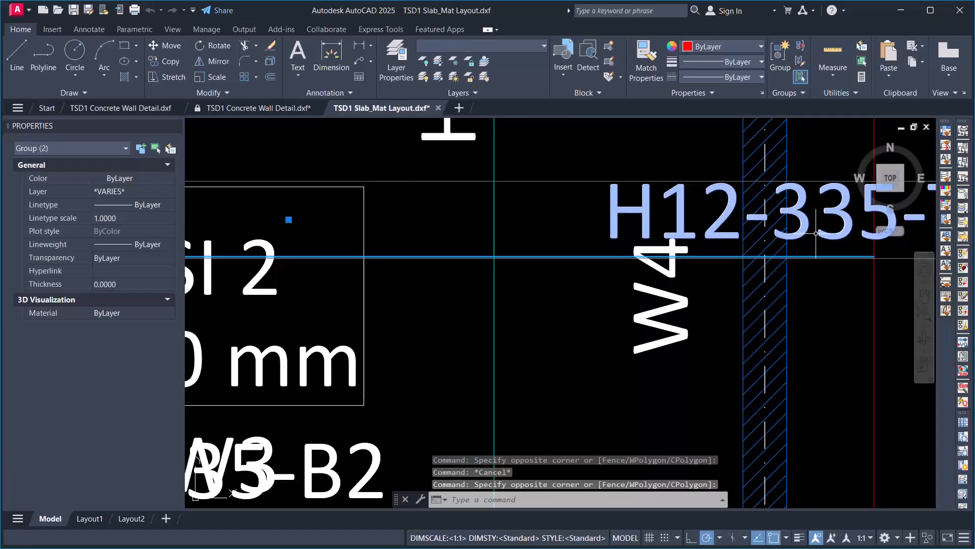
scroll(782, 266, "down", 3)
key("Escape")
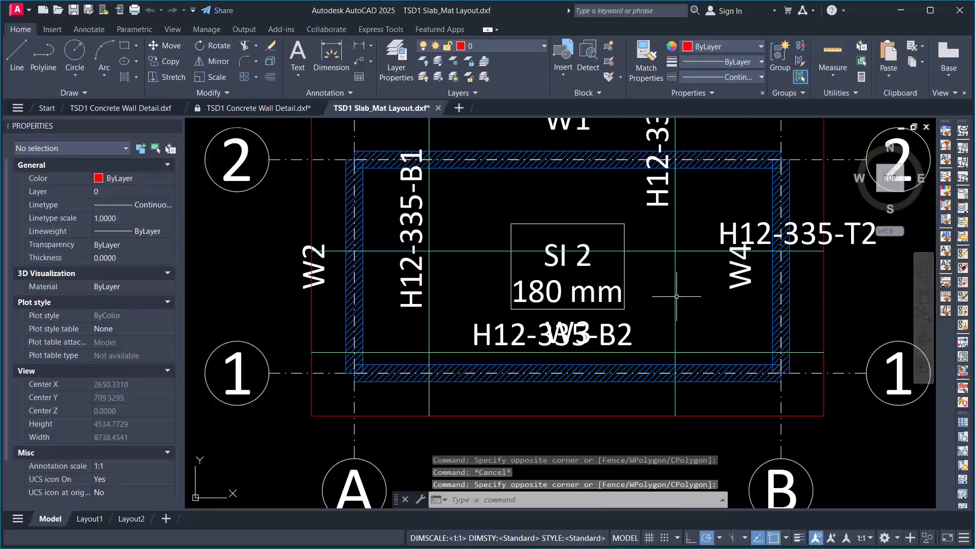
Step: Inspect which bar line belongs to the H12-335-T1 label by selecting its group, and clear the selection
scroll(683, 306, "down", 2)
left_click(683, 307)
left_click(673, 300)
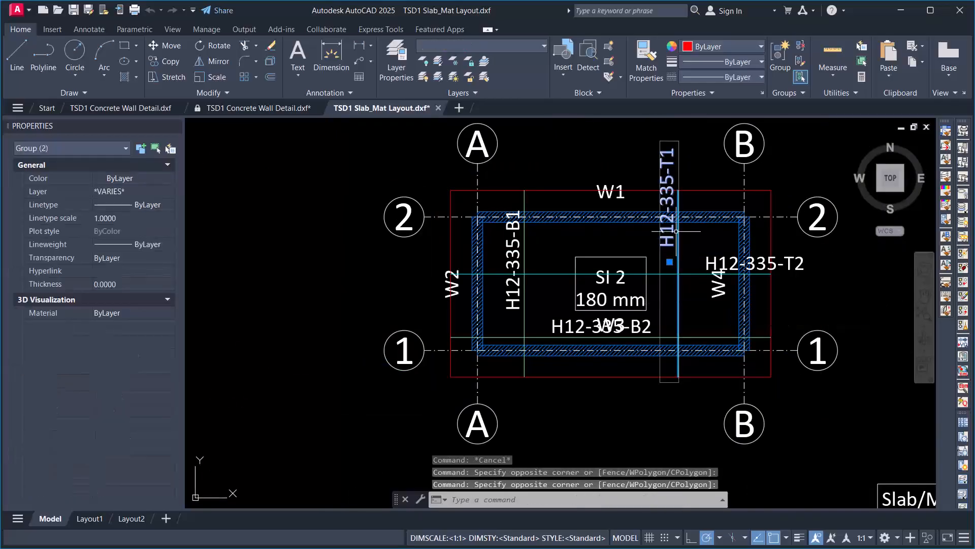
scroll(680, 214, "up", 2)
scroll(538, 225, "down", 2)
scroll(690, 326, "up", 2)
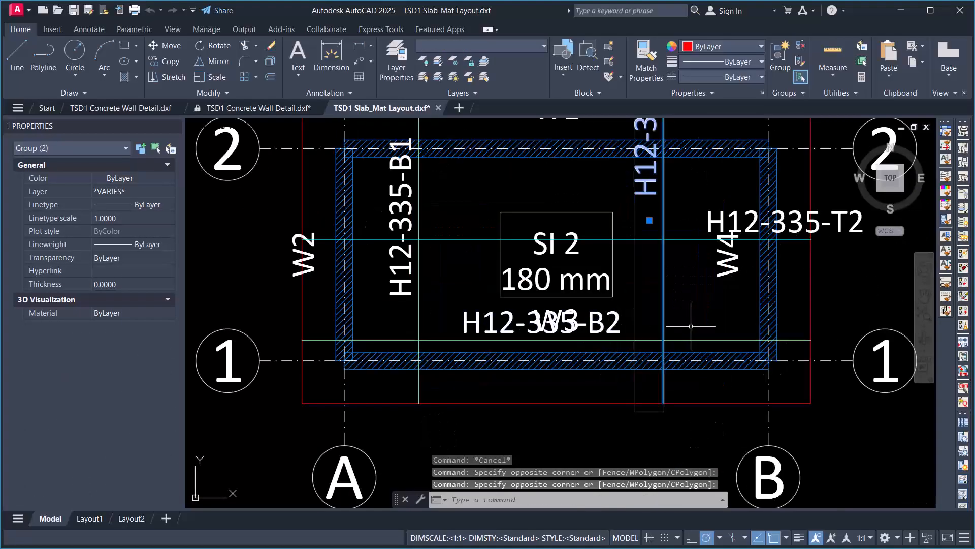
key("Escape")
left_click(710, 346)
left_click(699, 326)
scroll(664, 298, "down", 2)
key("Escape")
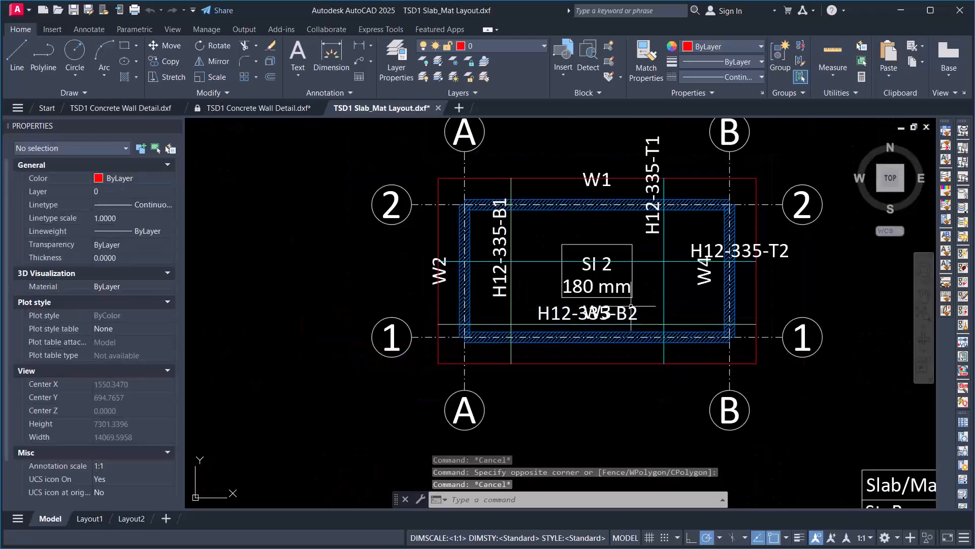
Step: Move the W3 wall mark off the H12-335-B2 label to just below the mat's lower edge on the base plan
scroll(597, 313, "up", 4)
scroll(596, 315, "up", 4)
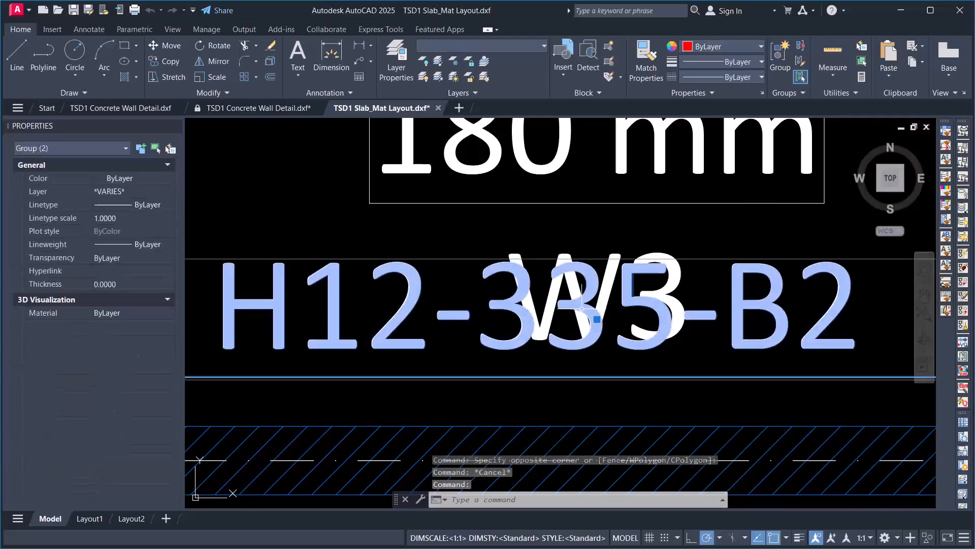
left_click(607, 303)
left_click(597, 283)
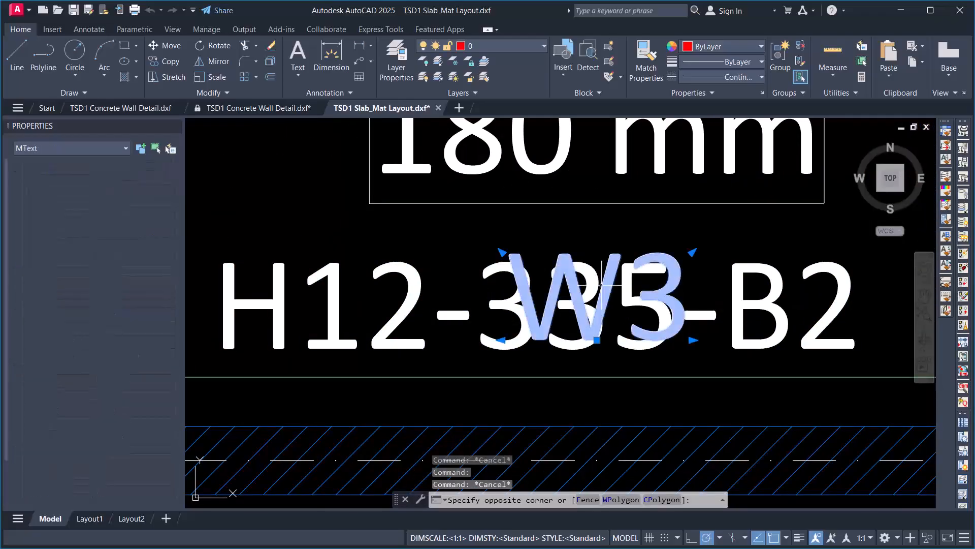
scroll(567, 244, "down", 4)
scroll(581, 262, "down", 2)
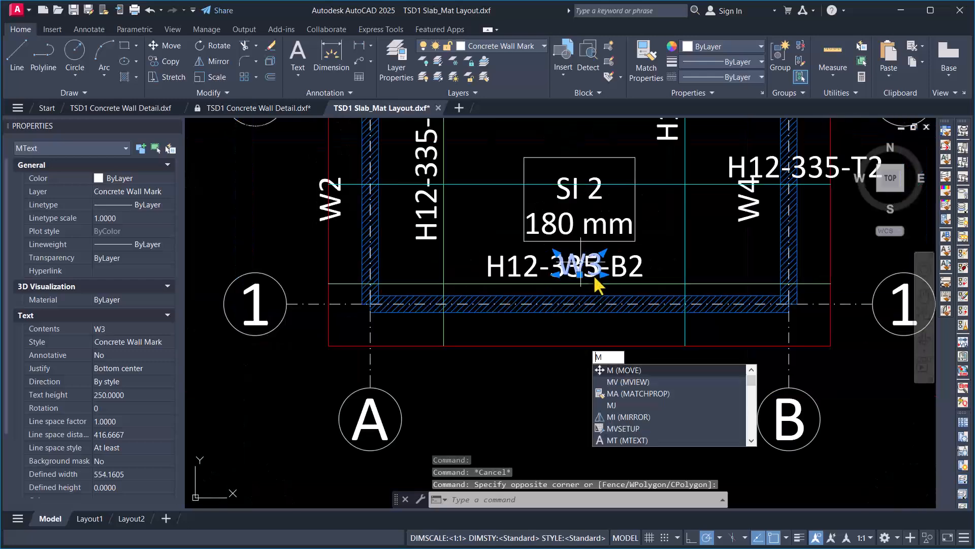
key("BackSpace")
scroll(579, 304, "up", 2)
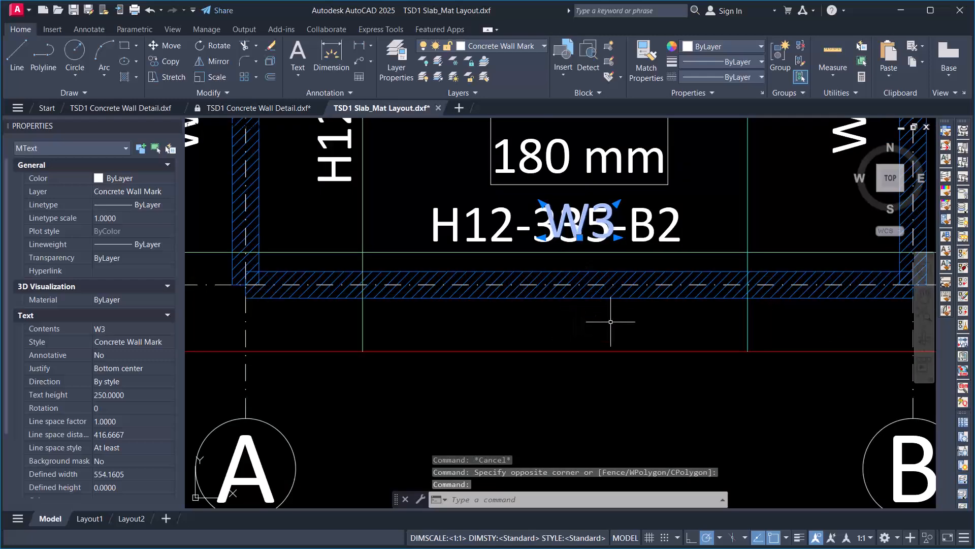
key("Return")
left_click(579, 226)
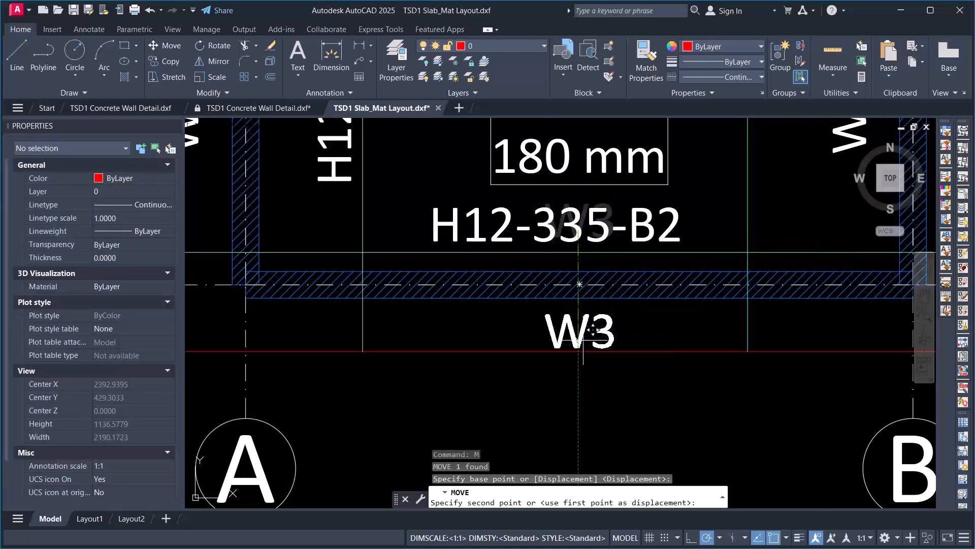
left_click(581, 373)
scroll(586, 317, "down", 8)
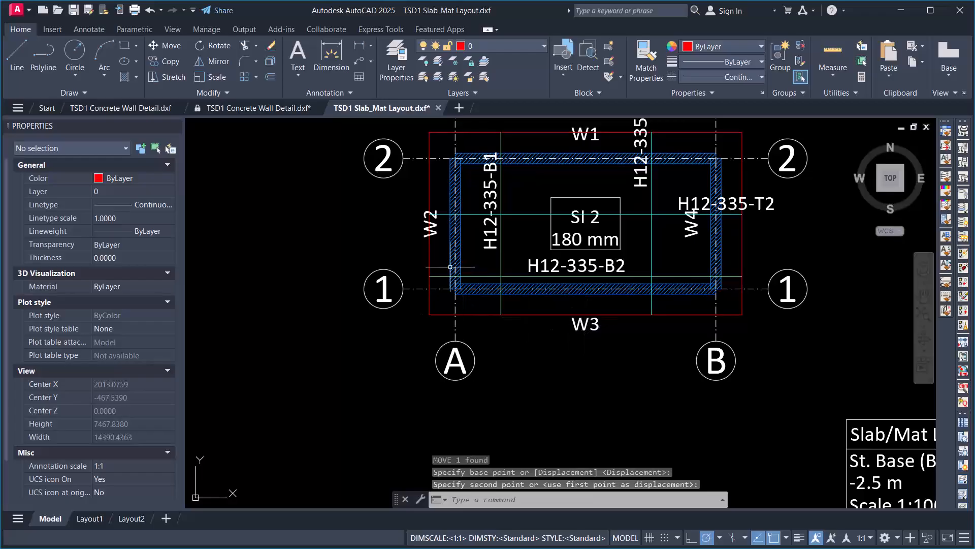
Step: Move the W4 wall mark clear of the H12-335-T2 label to just outside the mat's right edge on the base plan
scroll(807, 213, "up", 2)
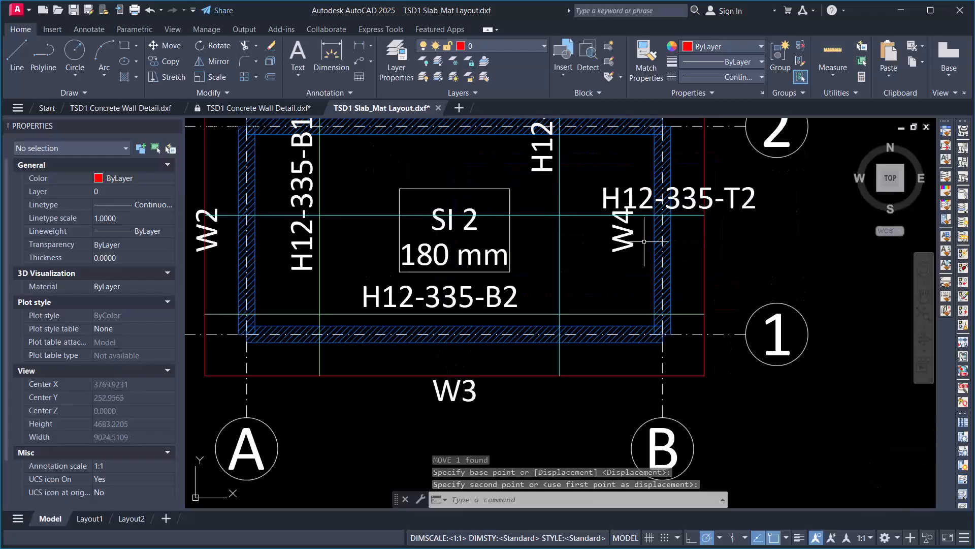
left_click(692, 224)
type("m")
key("Return")
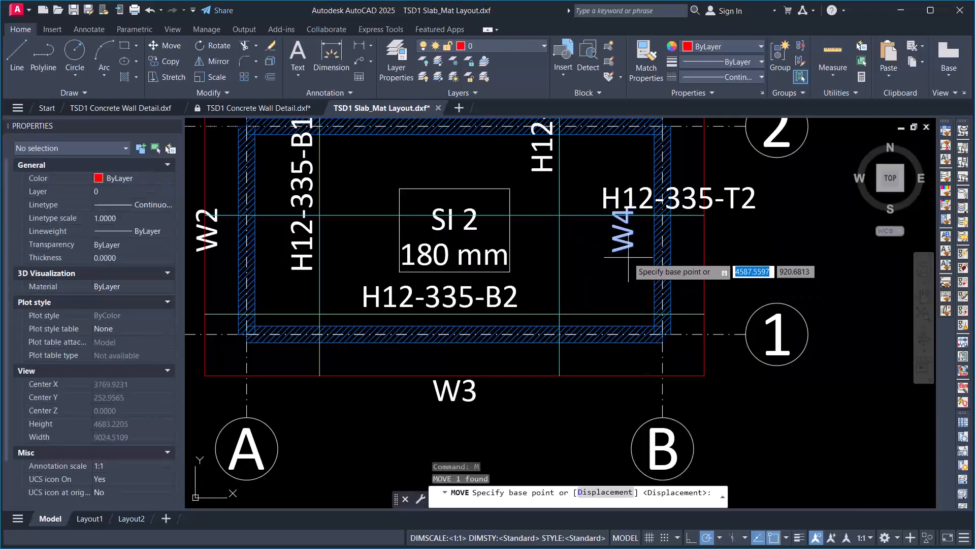
left_click(635, 264)
left_click(734, 278)
scroll(503, 316, "down", 4)
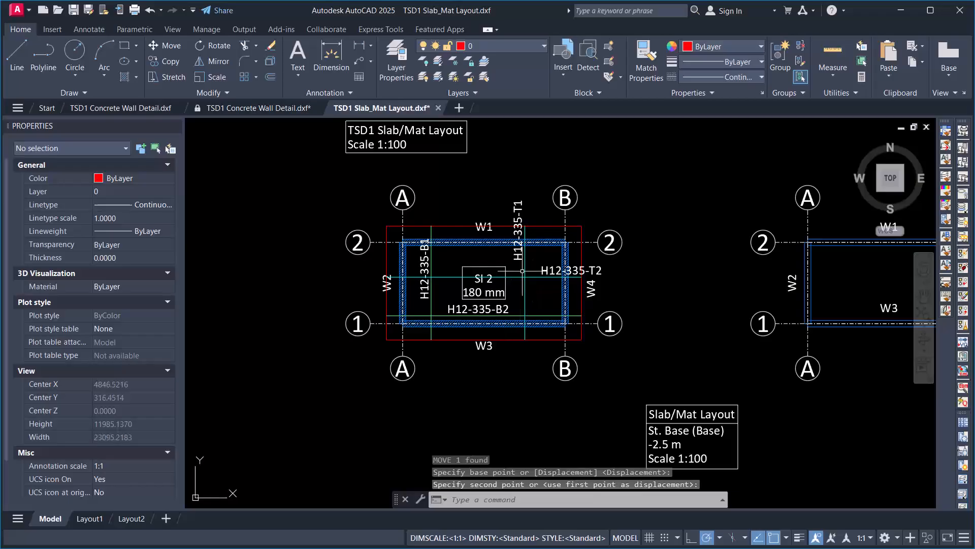
Step: Examine the St. 1 (1) level plan and the steel mass table beside it
scroll(503, 316, "down", 5)
scroll(670, 297, "up", 3)
scroll(582, 260, "up", 4)
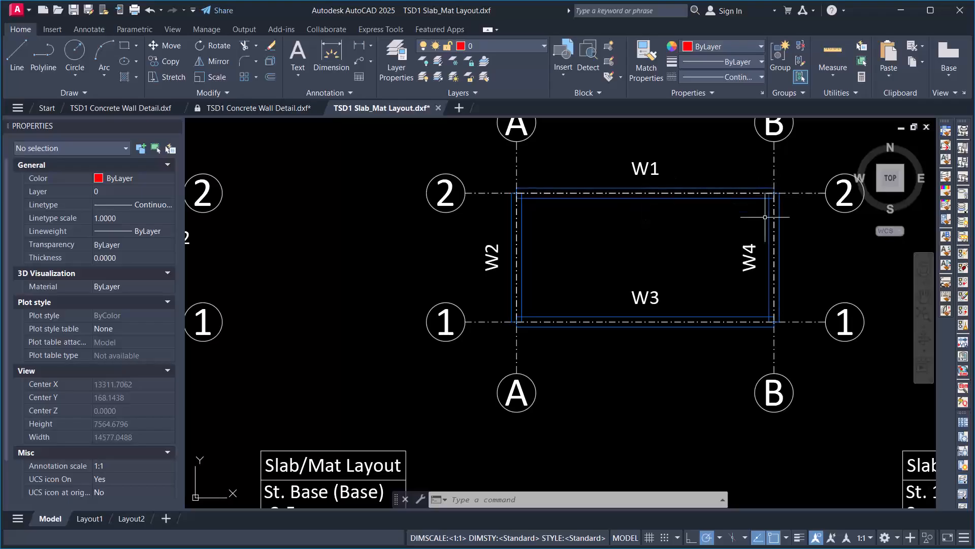
scroll(750, 211, "down", 5)
scroll(532, 259, "up", 5)
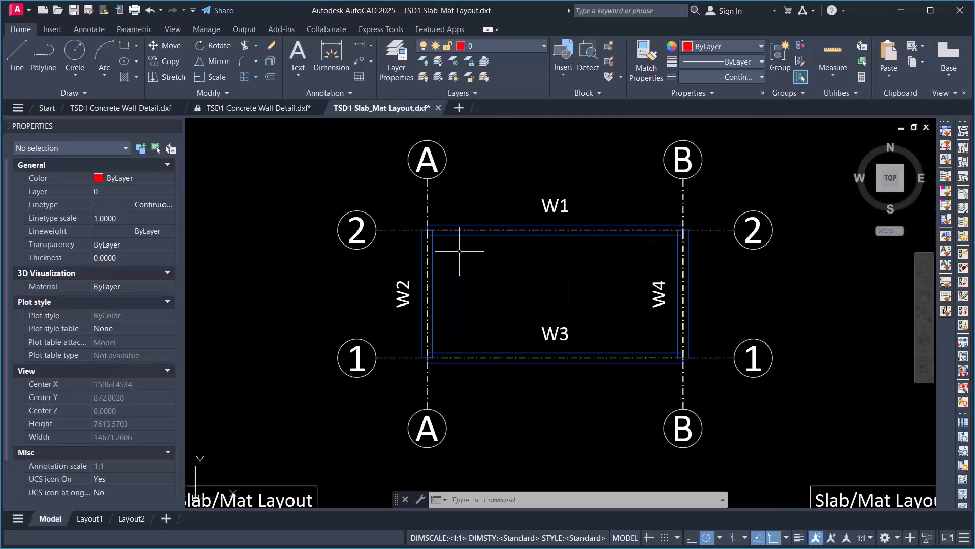
scroll(681, 211, "down", 4)
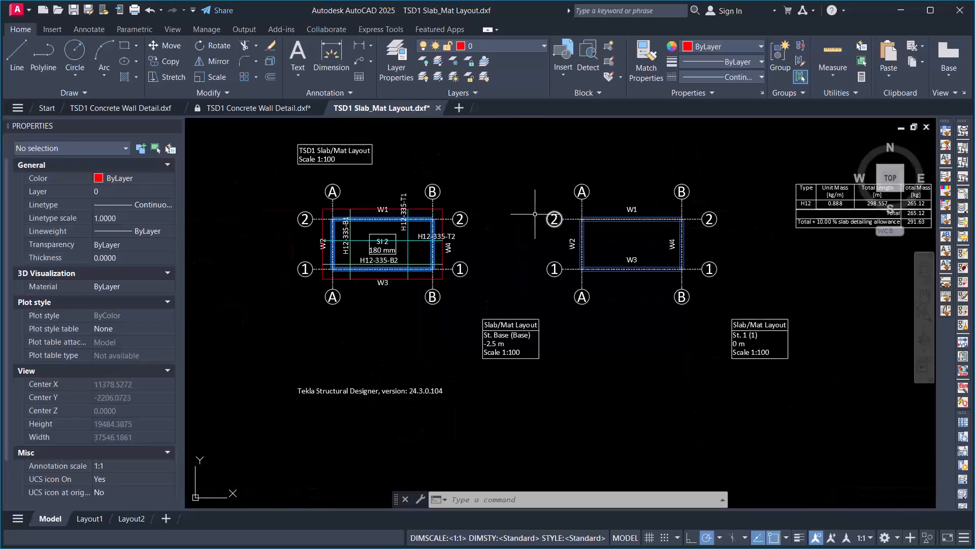
scroll(545, 213, "down", 2)
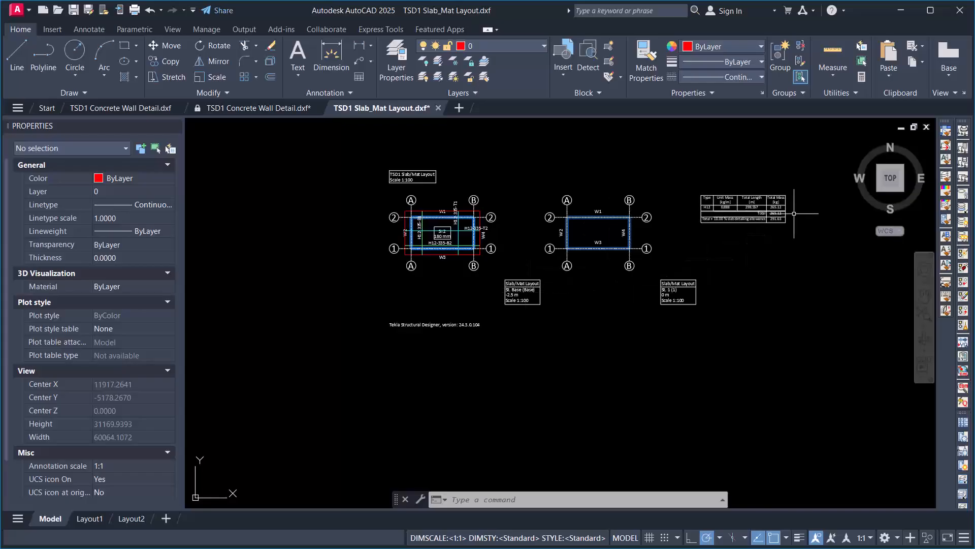
Step: Examine the steel mass table beside the St. 1 (1) plan, including the total with the slab detailing allowance
scroll(794, 214, "up", 2)
scroll(570, 311, "down", 2)
scroll(356, 325, "up", 2)
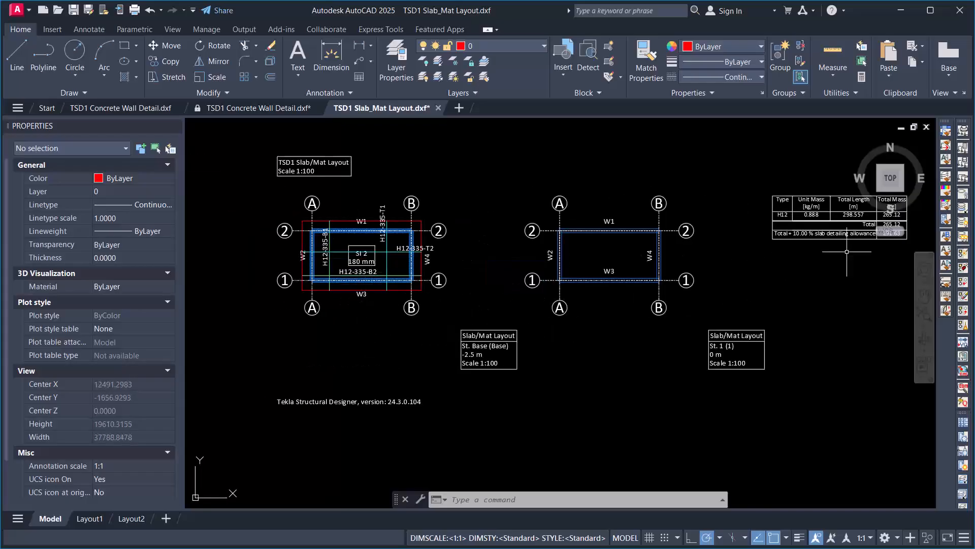
scroll(847, 244, "up", 2)
scroll(871, 224, "up", 2)
scroll(655, 240, "down", 3)
scroll(812, 237, "up", 3)
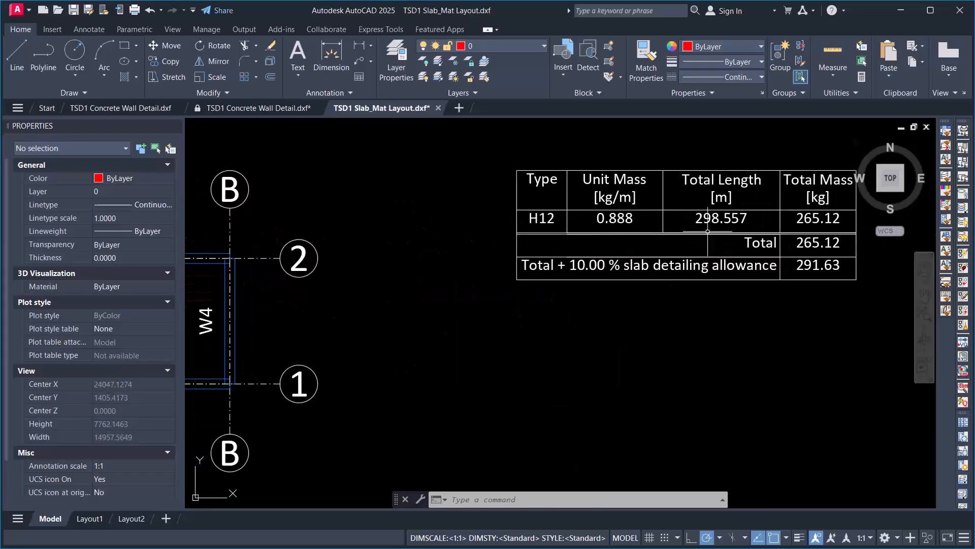
scroll(769, 219, "down", 4)
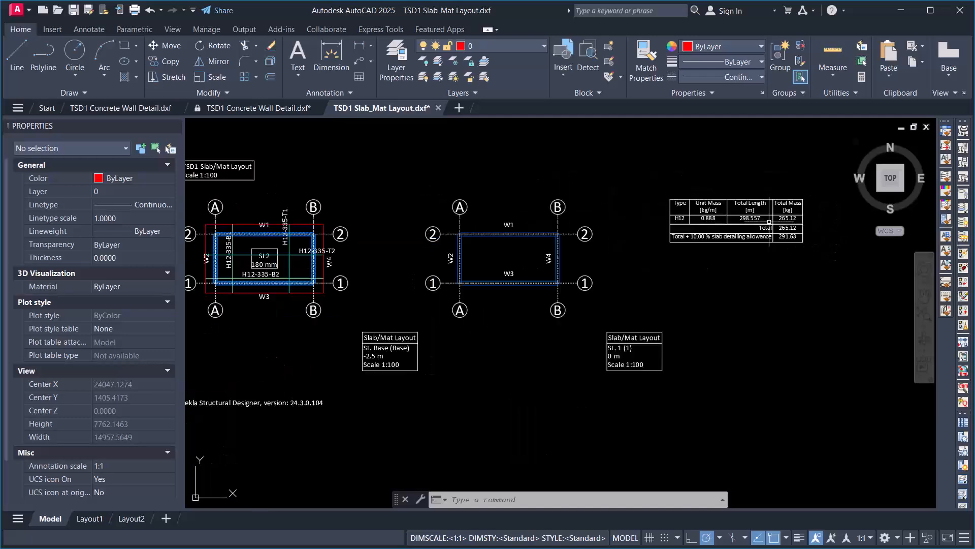
scroll(813, 229, "up", 5)
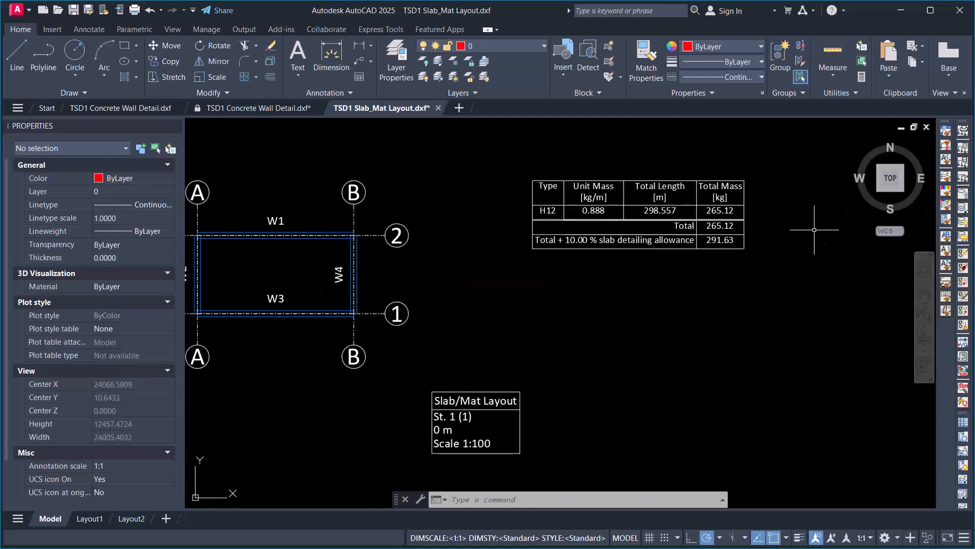
scroll(708, 235, "up", 2)
left_click(635, 234)
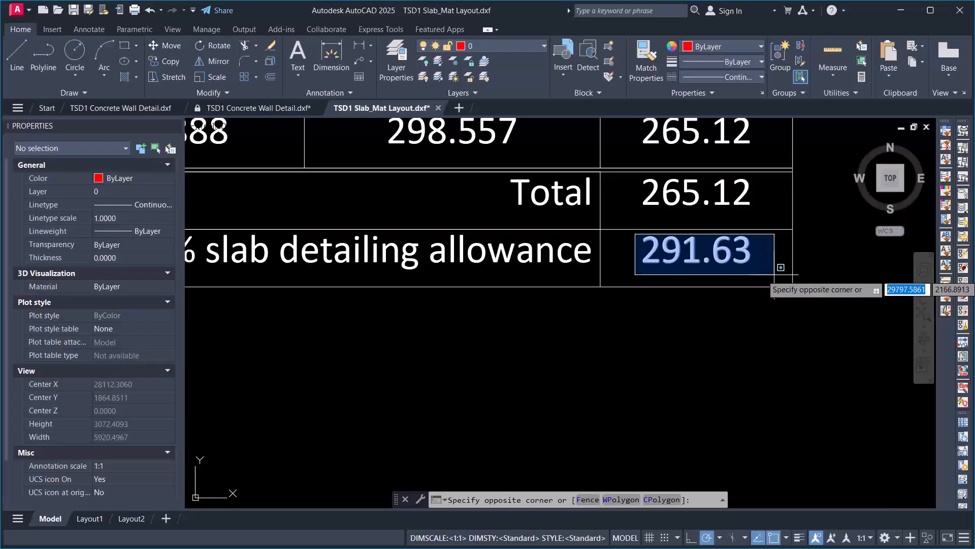
scroll(780, 284, "down", 2)
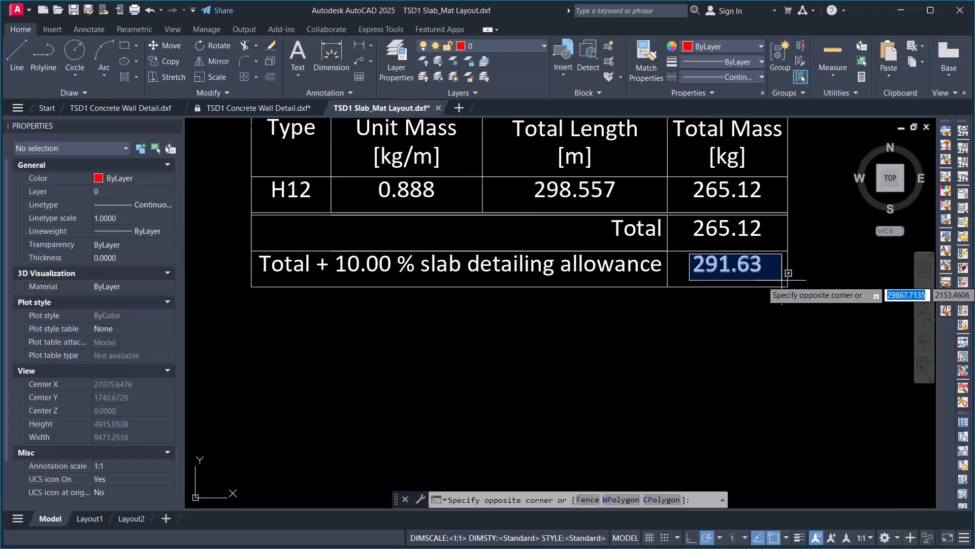
left_click(741, 260)
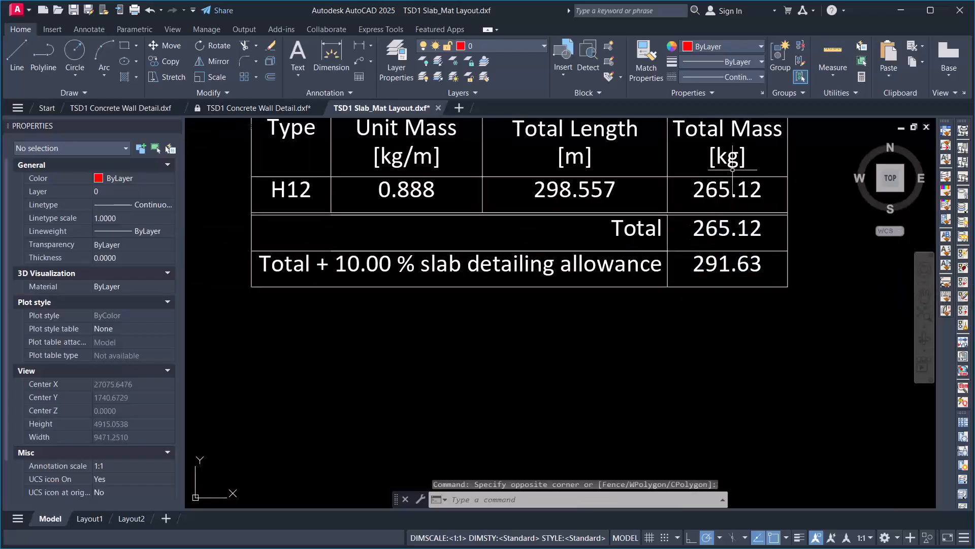
scroll(743, 199, "down", 5)
scroll(743, 199, "down", 4)
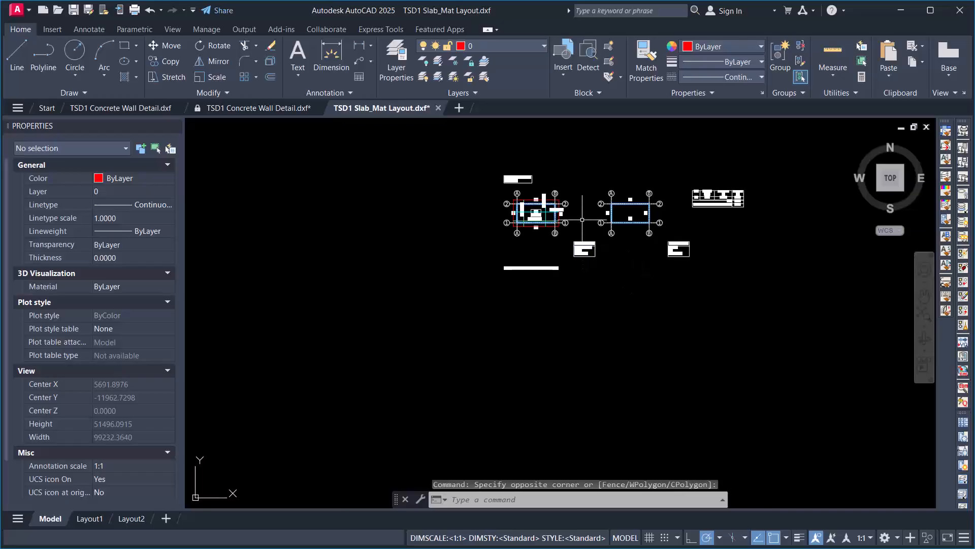
scroll(584, 220, "up", 4)
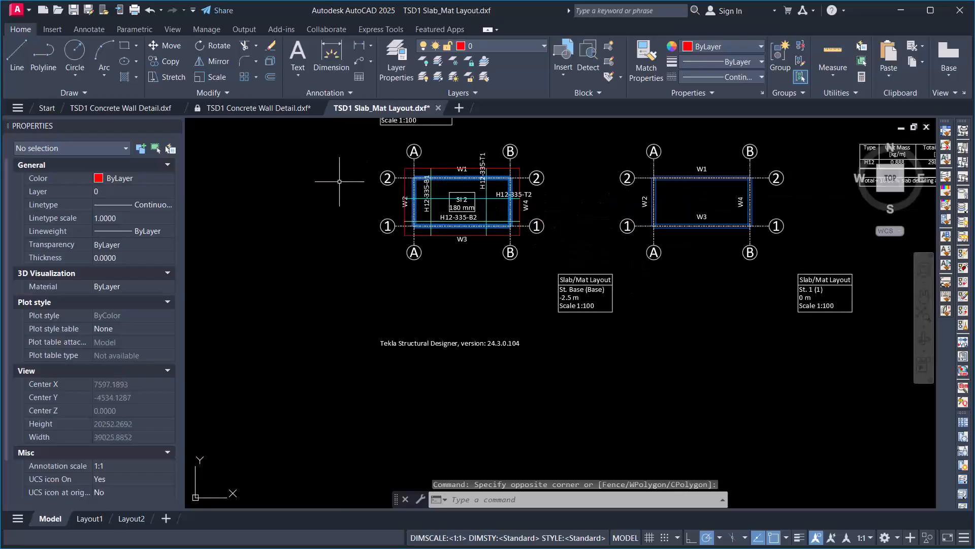
Step: Copy all the wall detail drawings and their table from the read-only TSD1 Concrete Wall Detail.dxf drawing
left_click(233, 109)
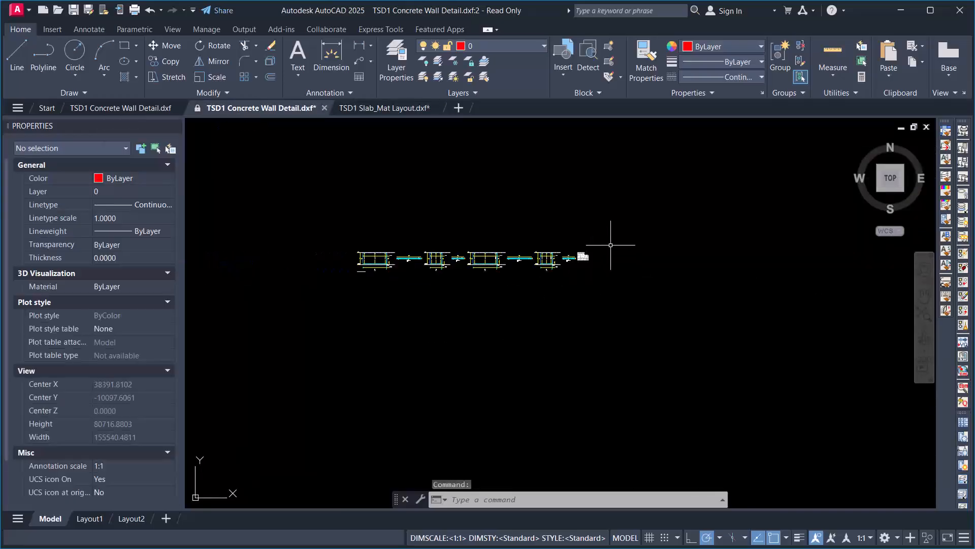
left_click(632, 221)
left_click(330, 327)
right_click(394, 216)
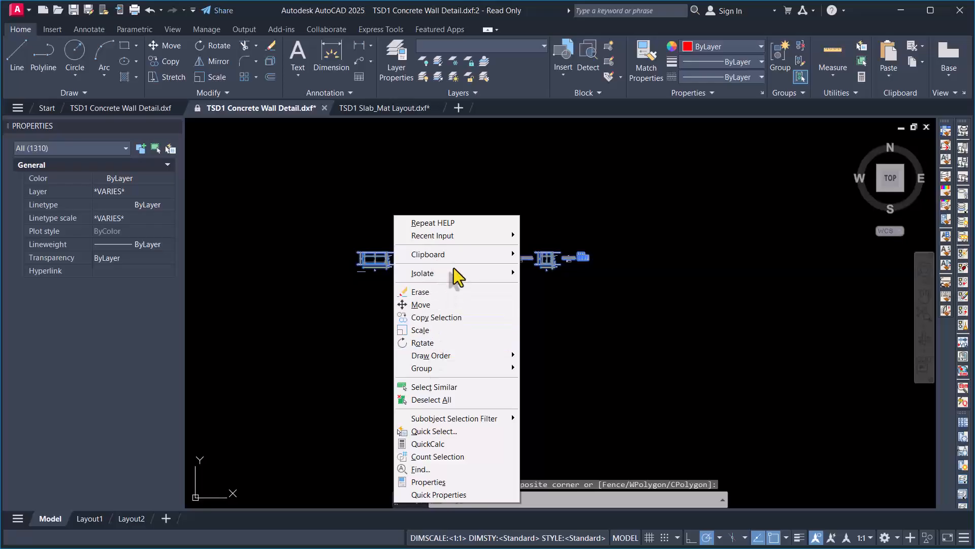
mouse_move(509, 255)
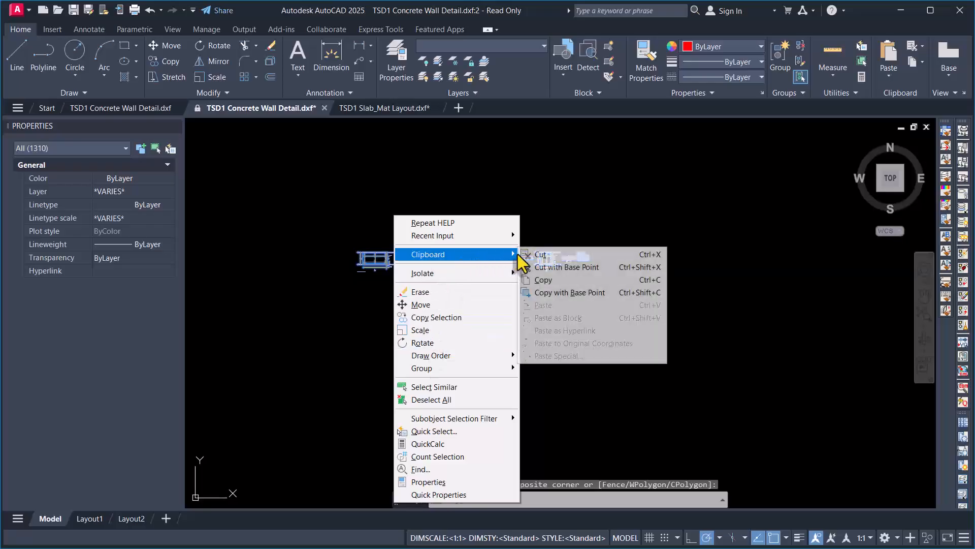
left_click(542, 280)
Step: Paste the copied wall details into TSD1 Slab_Mat Layout.dxf below the mat layout plans
left_click(385, 107)
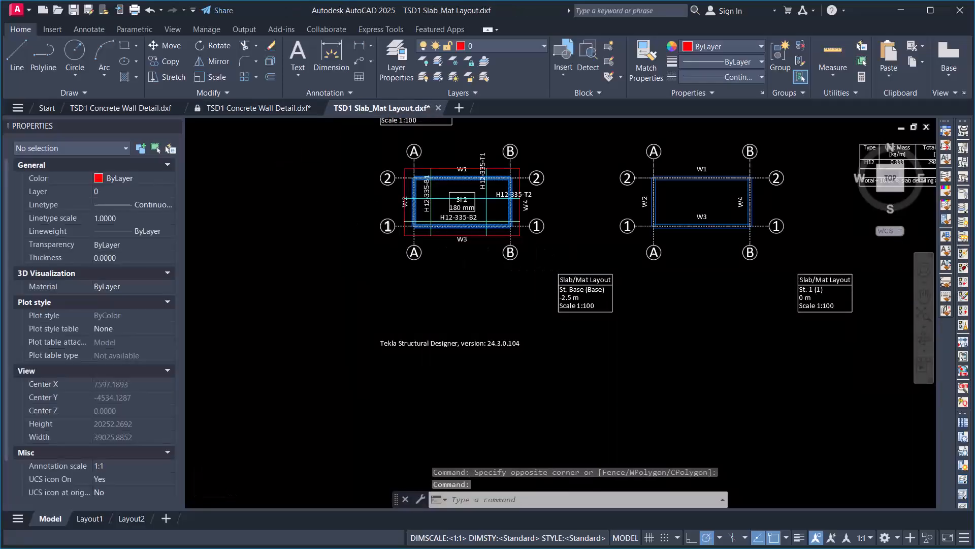
scroll(367, 225, "down", 2)
key("ctrl+v")
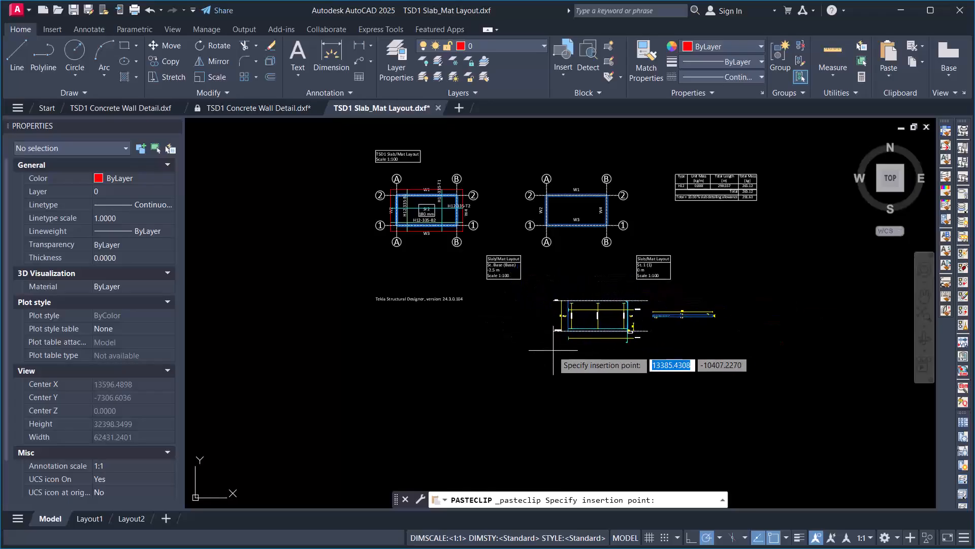
left_click(484, 365)
scroll(393, 235, "down", 5)
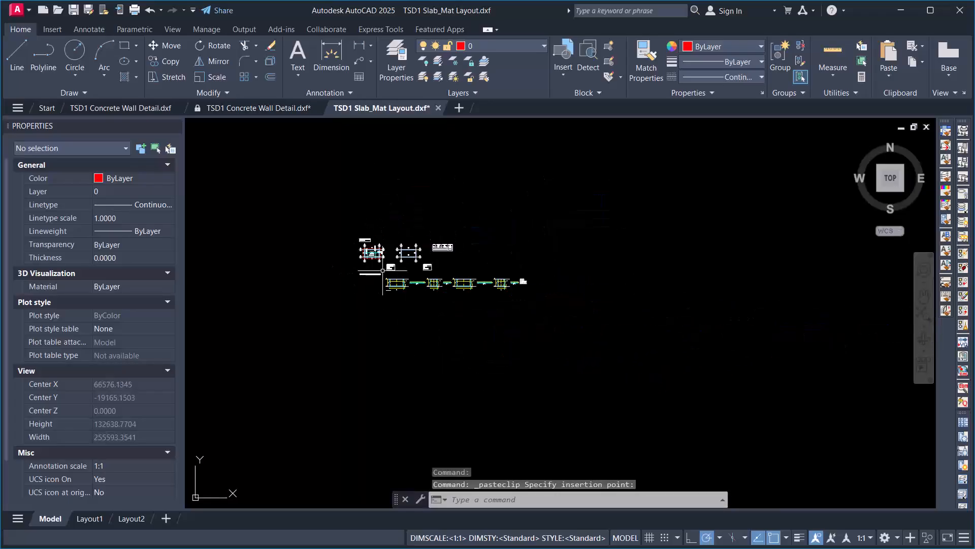
scroll(394, 235, "up", 3)
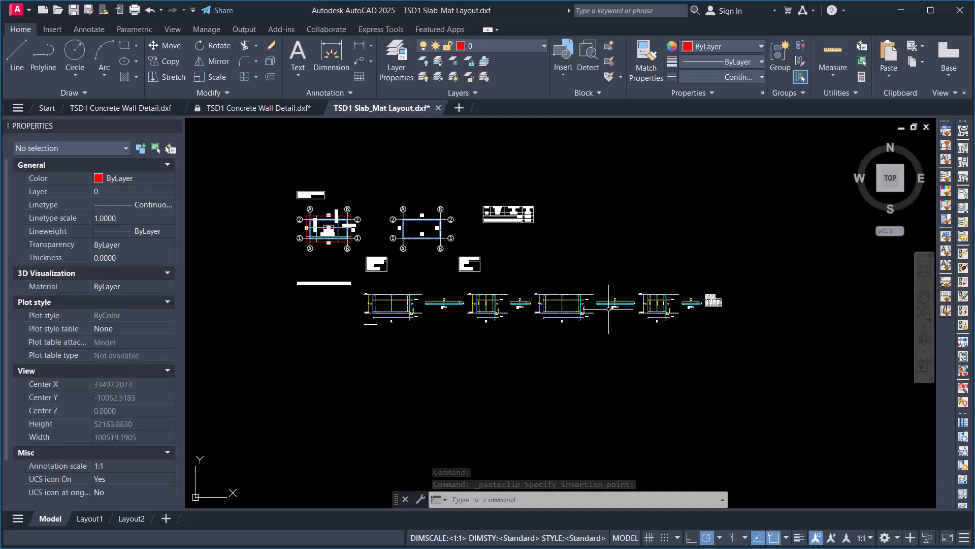
scroll(325, 242, "up", 2)
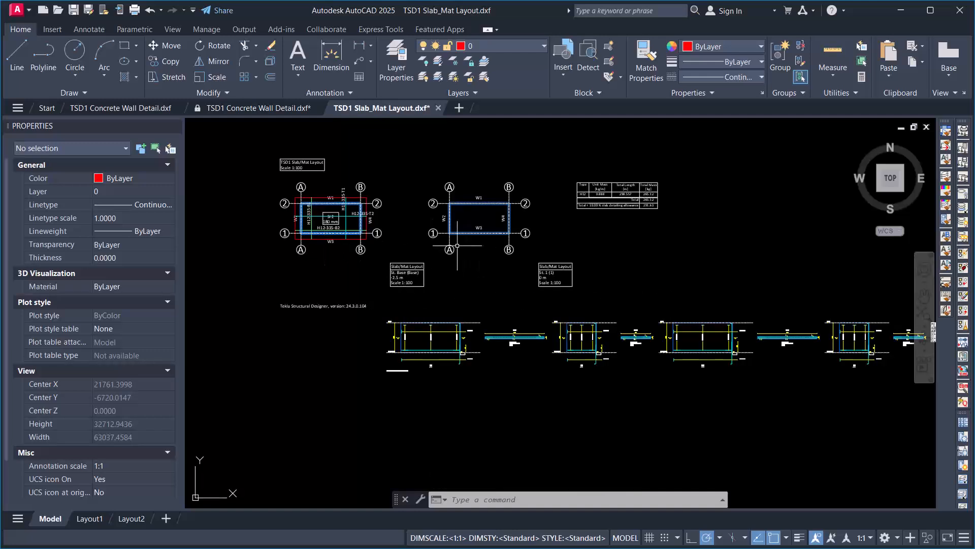
left_click(774, 223)
left_click(671, 284)
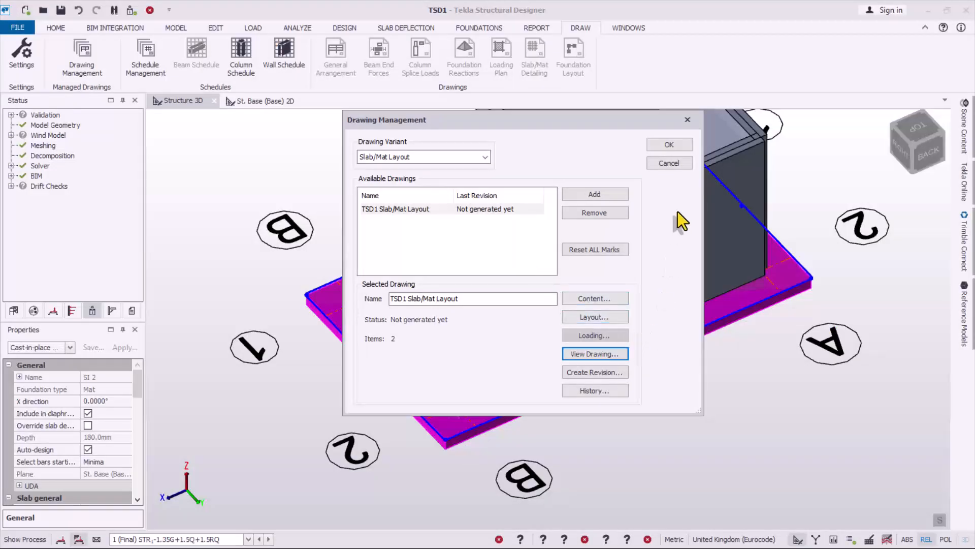
Step: Switch to Tekla Structural Designer, dismiss Drawing Management without changes, and open the contents settings for the model report
left_click(679, 163)
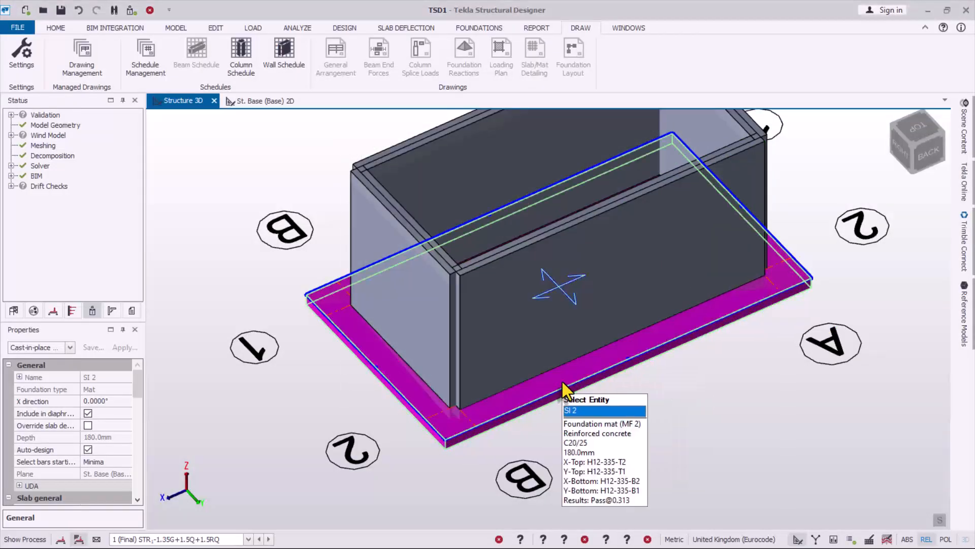
scroll(480, 395, "down", 2)
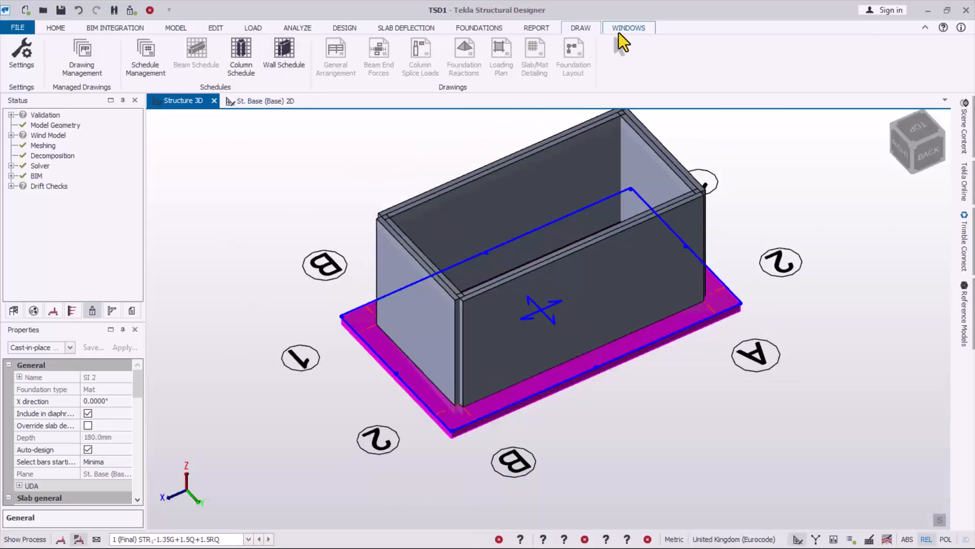
left_click(538, 28)
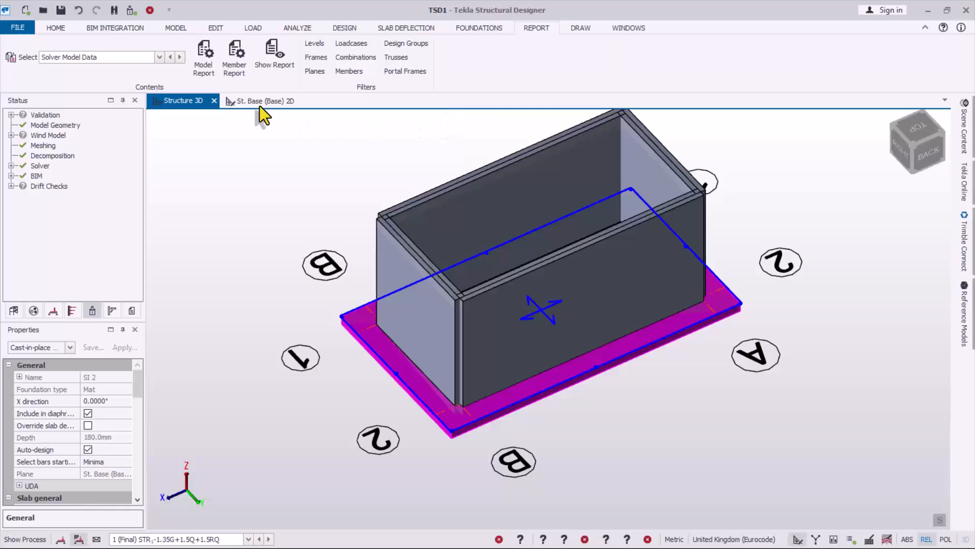
left_click(203, 71)
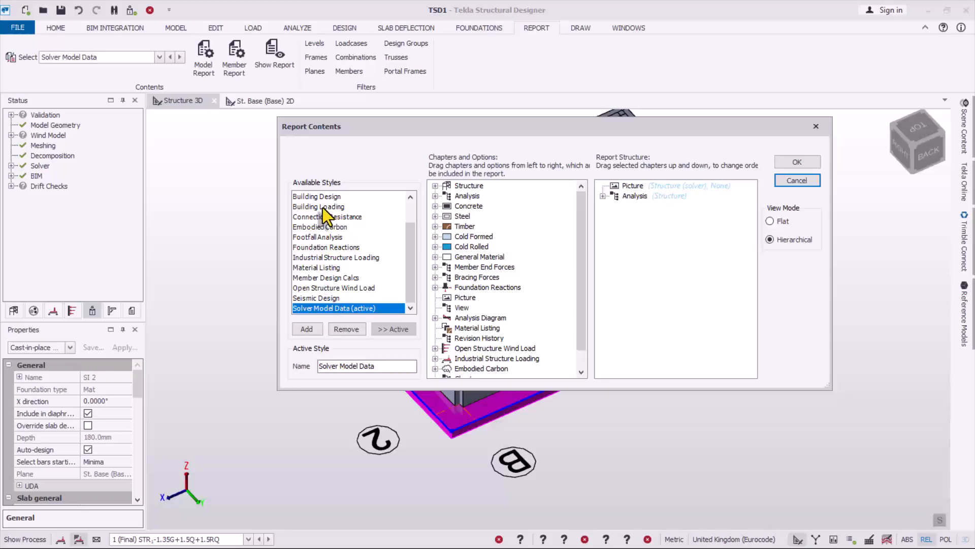
Step: Make Building Design the active report style
scroll(318, 236, "up", 1)
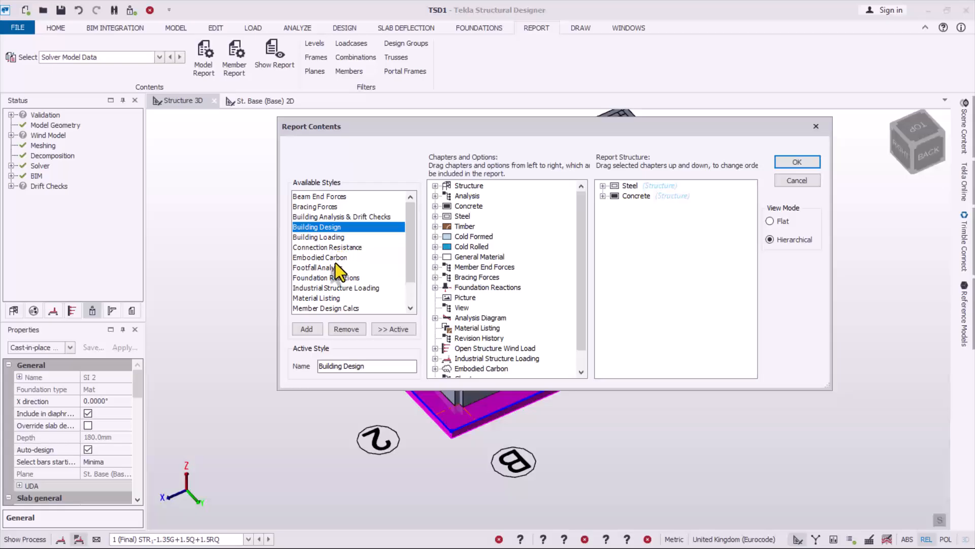
scroll(352, 266, "down", 2)
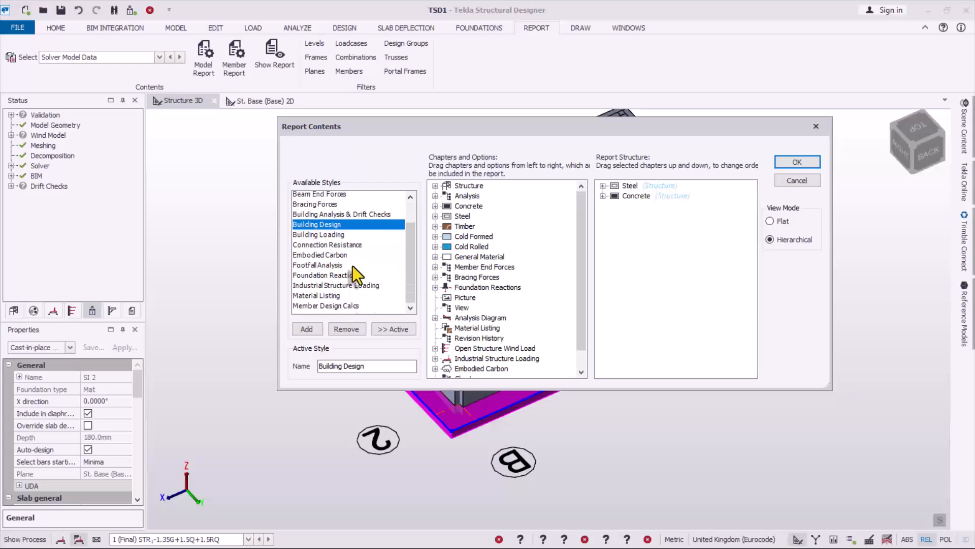
scroll(355, 264, "up", 2)
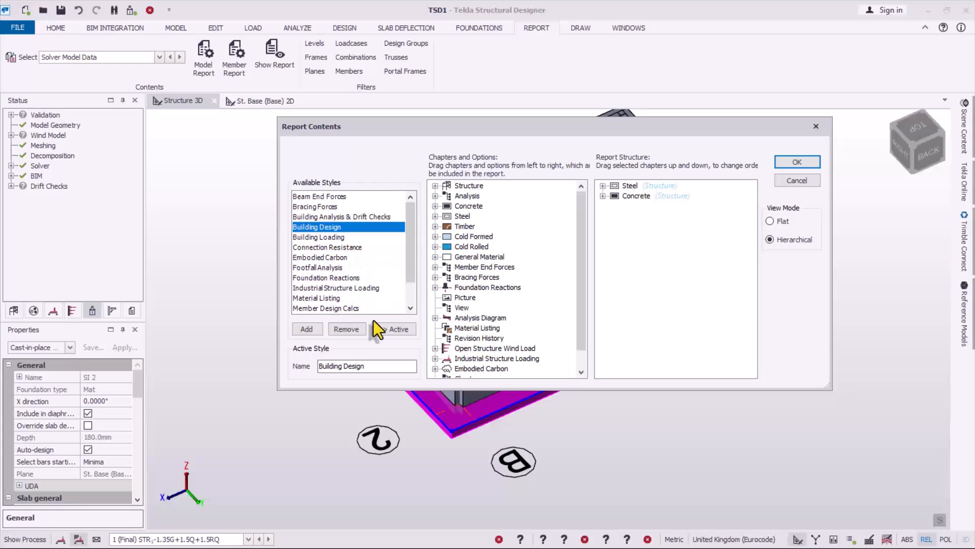
left_click(386, 330)
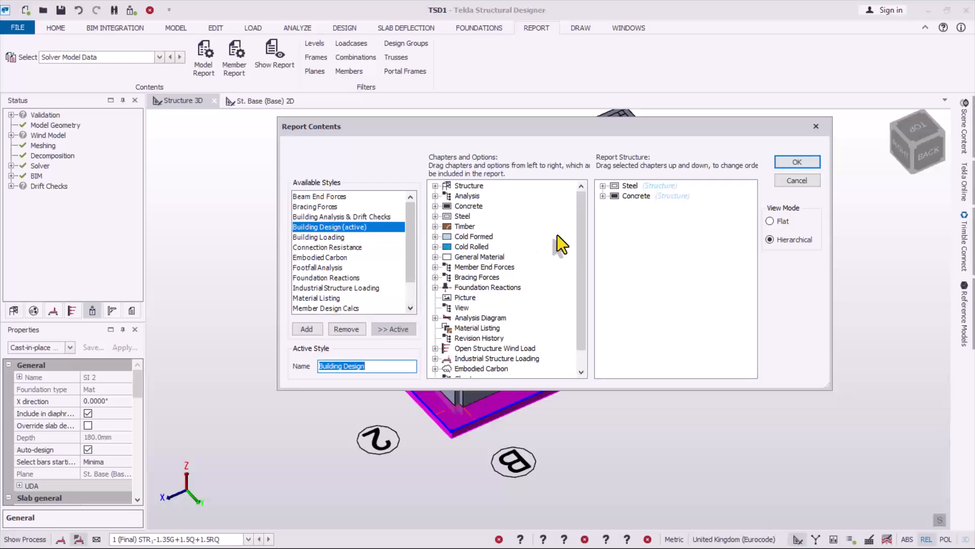
Step: Remove the Steel and Concrete chapters from the Building Design report structure
left_click(632, 186)
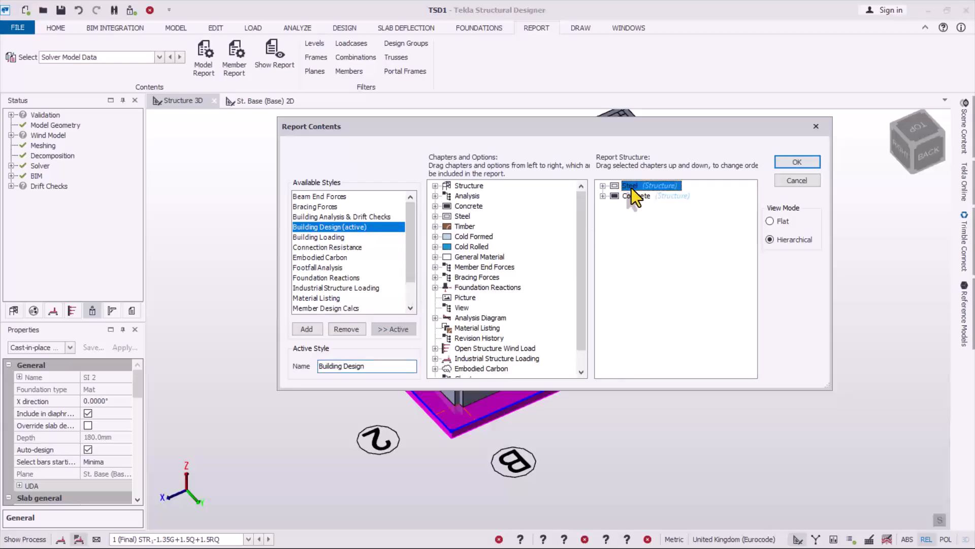
left_click_drag(629, 186, 480, 193)
left_click(626, 186)
left_click_drag(626, 187, 478, 208)
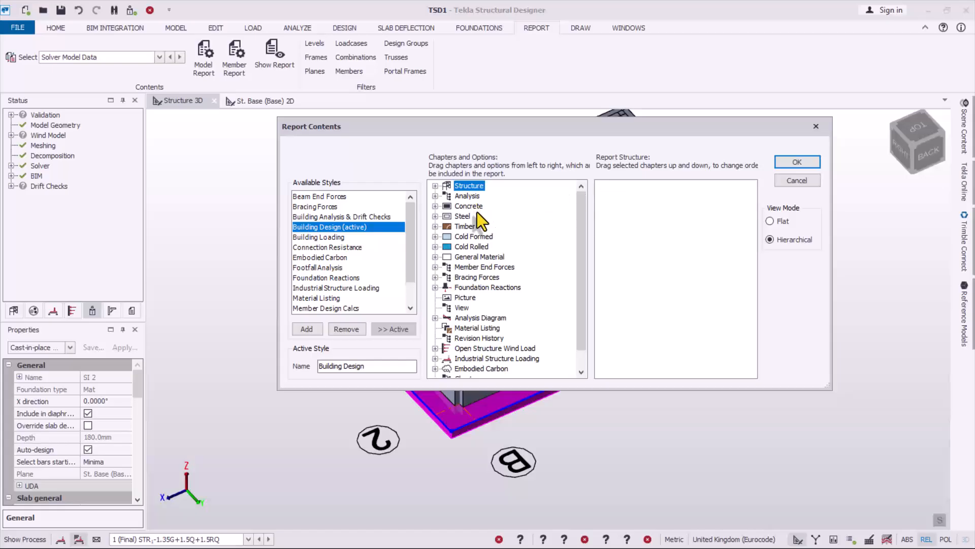
Step: Add the concrete Wall Design chapter to the Building Design report structure and accept the report contents
left_click(435, 206)
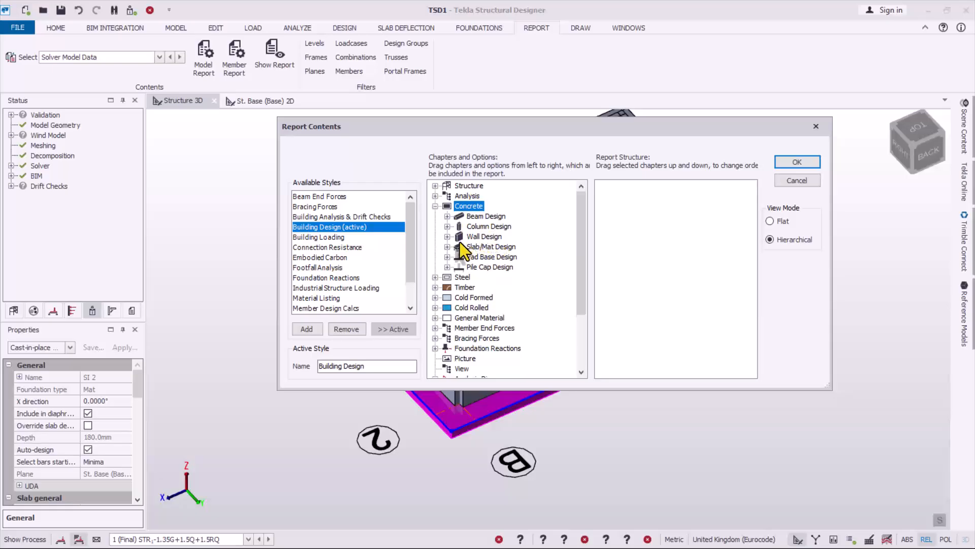
left_click(447, 237)
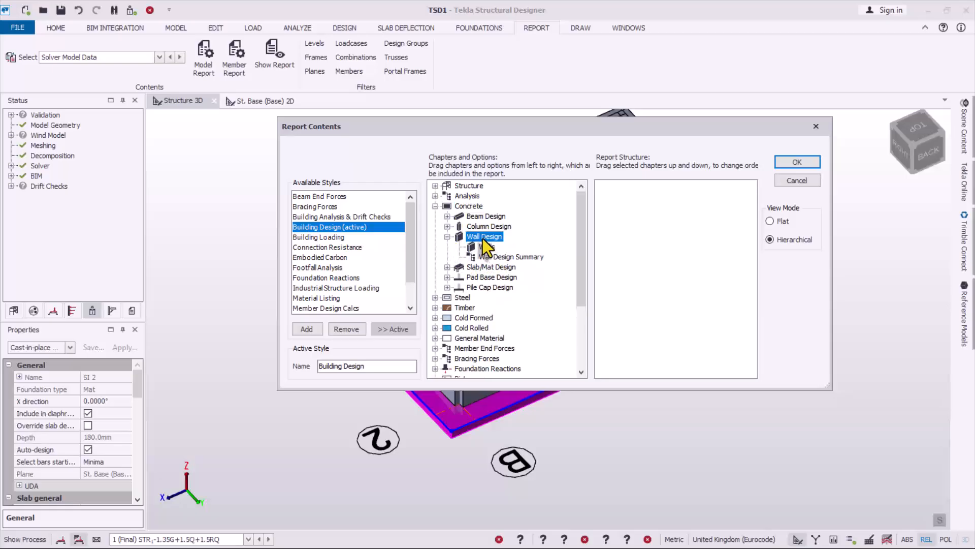
left_click_drag(479, 238, 680, 210)
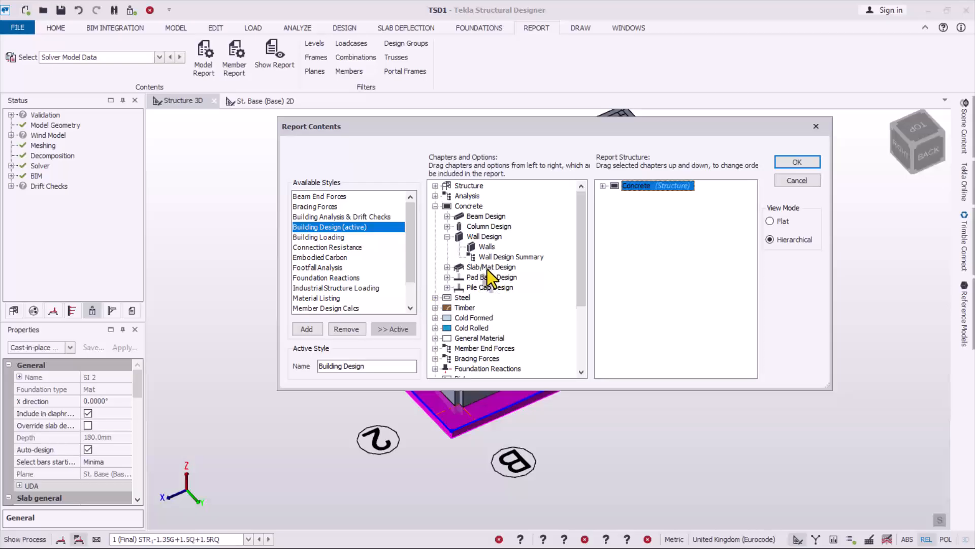
left_click(784, 163)
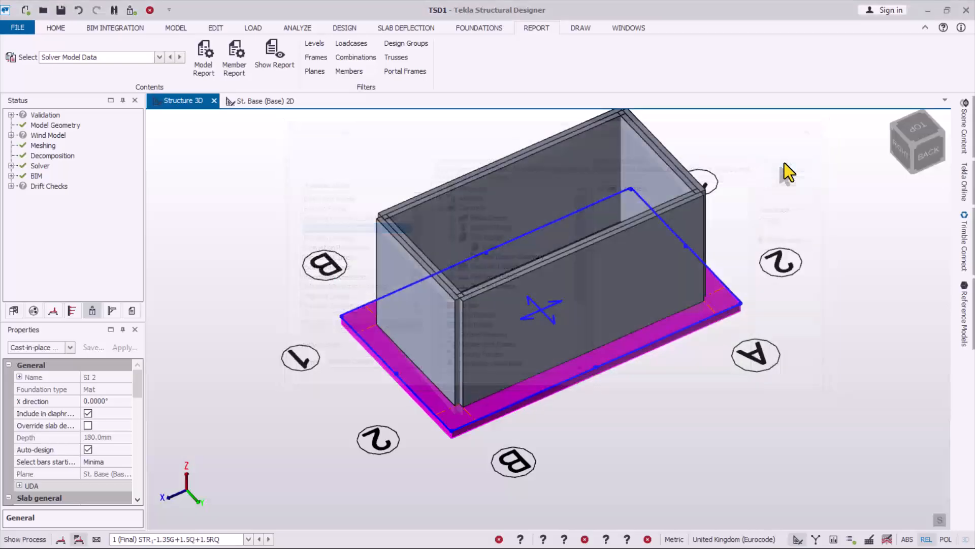
Step: Generate the Building Design report and inspect wall W1's reinforcement drawing and design summary tables
mouse_move(635, 174)
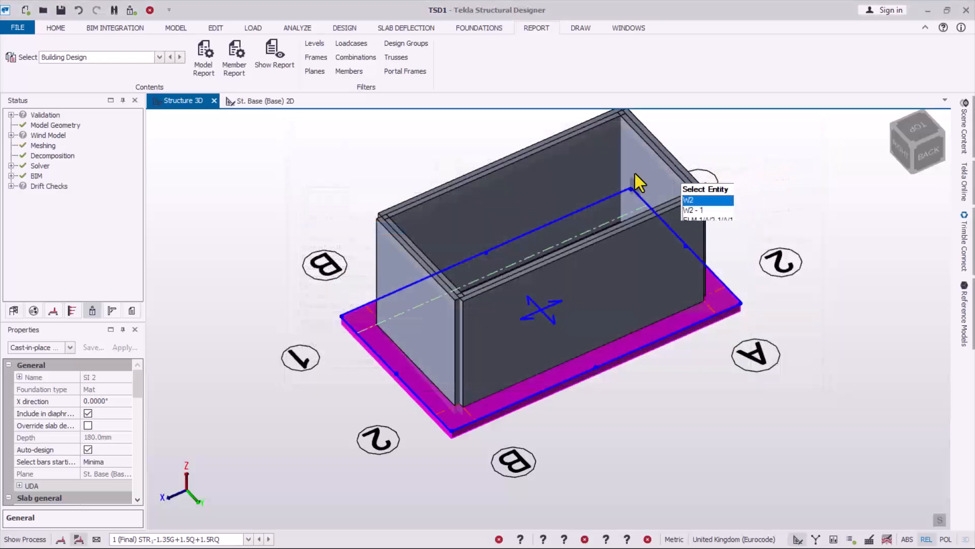
left_click(272, 65)
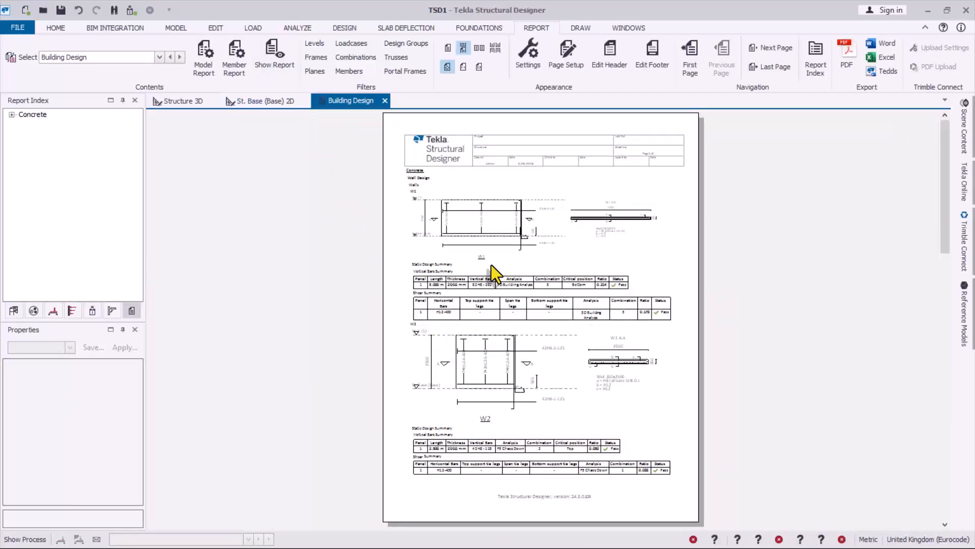
scroll(497, 208, "up", 1, "ctrl")
scroll(498, 202, "up", 2, "ctrl")
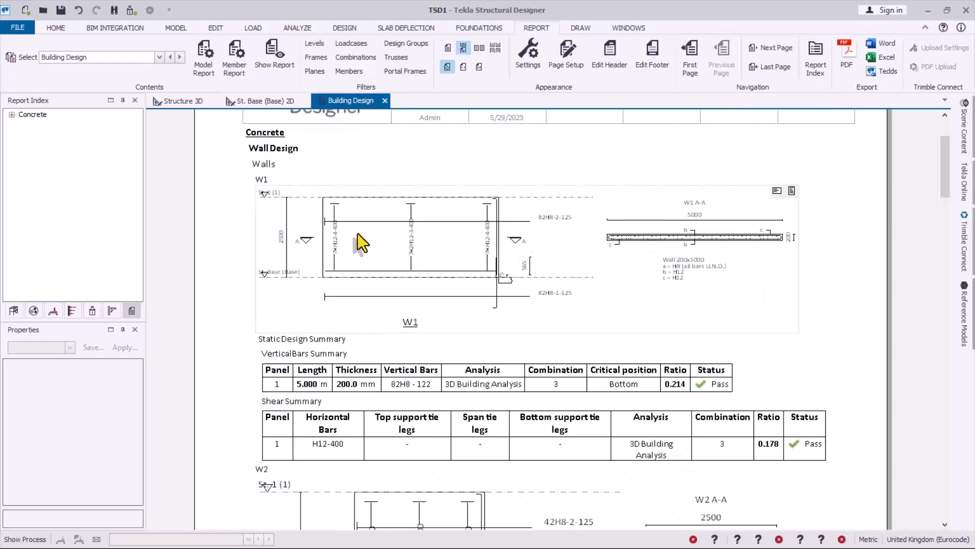
Step: Review the reinforcement drawings and design summaries of walls W1 to W4 and the wall summary table in the report
scroll(312, 261, "up", 1)
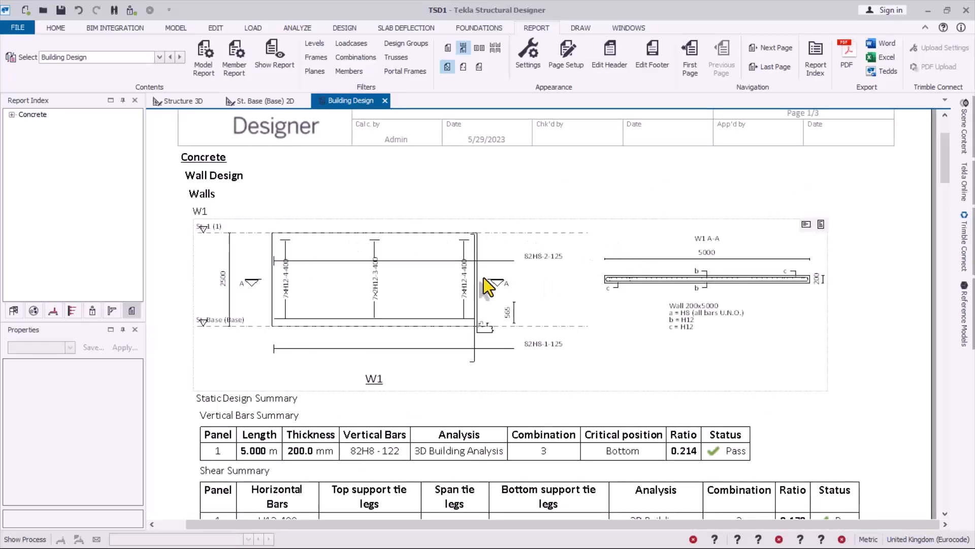
scroll(370, 250, "down", 3)
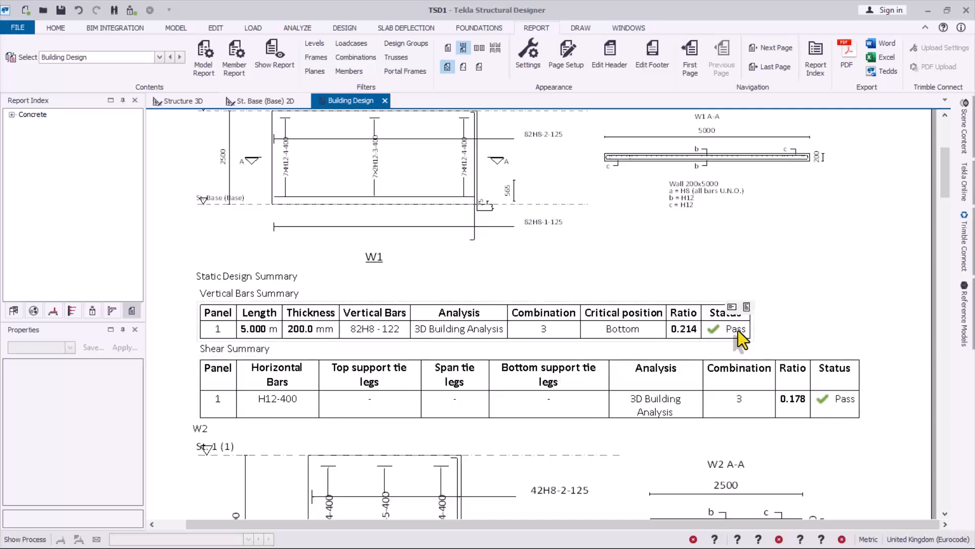
scroll(828, 397, "down", 6)
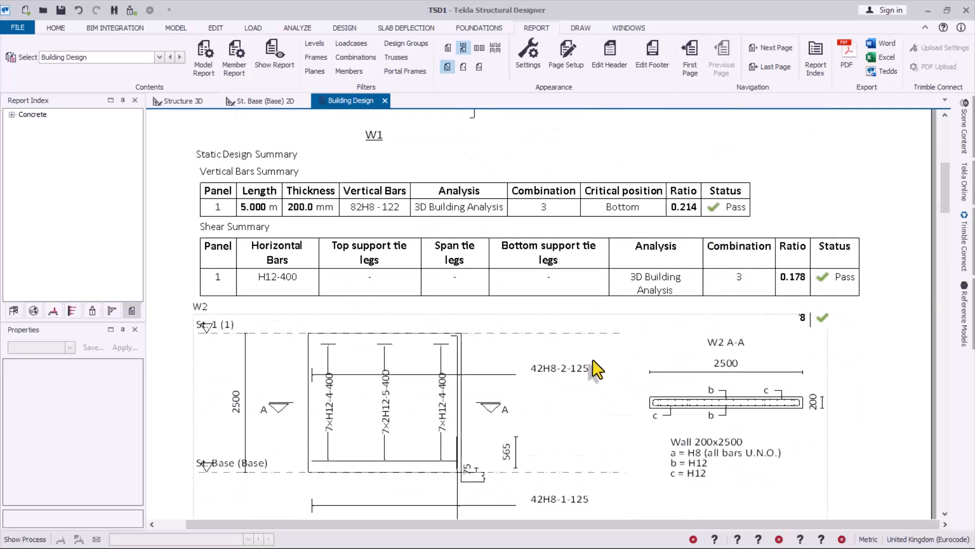
scroll(568, 348, "down", 15)
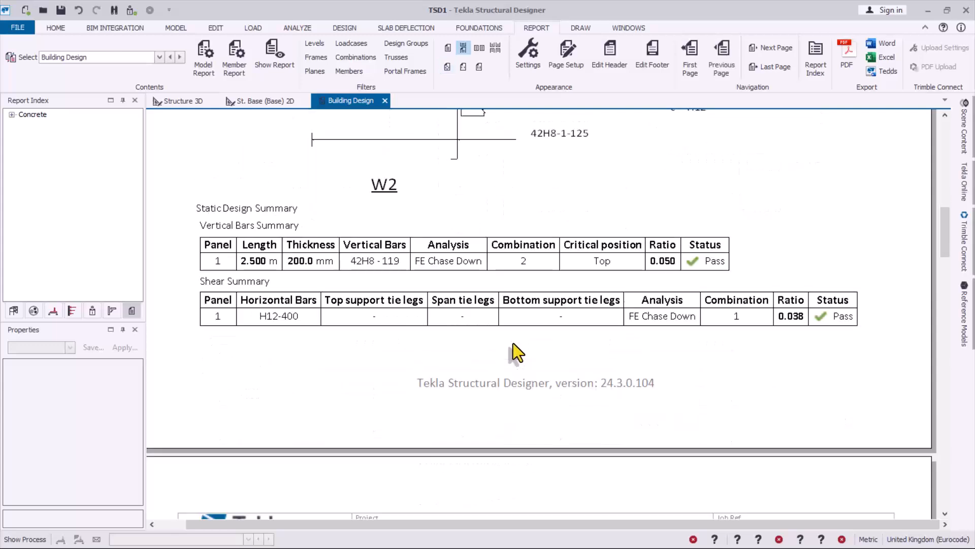
scroll(493, 386, "down", 18)
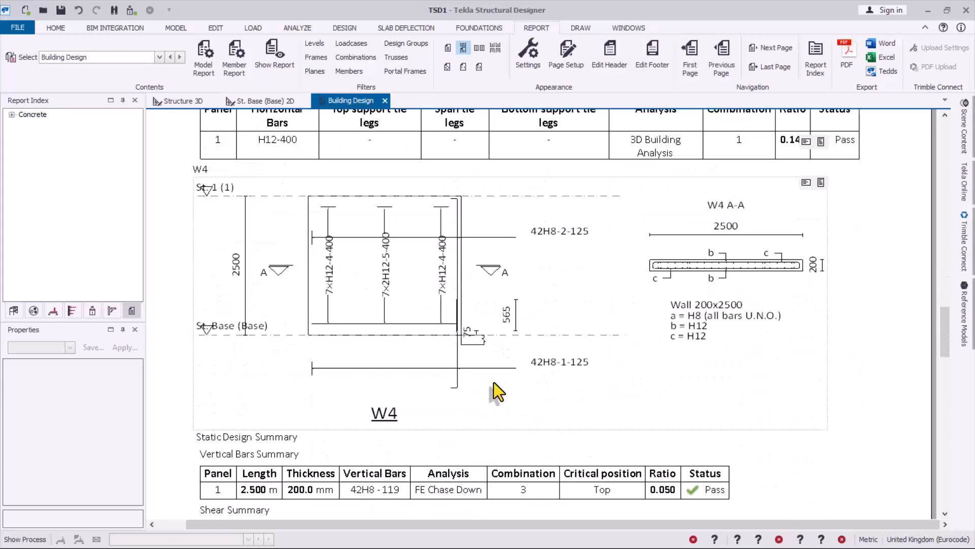
scroll(495, 381, "down", 10)
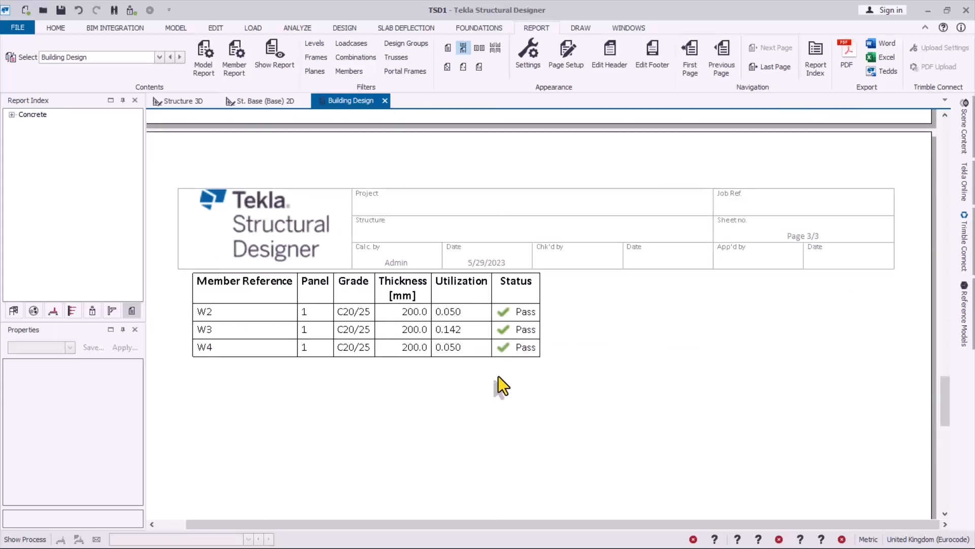
scroll(499, 373, "up", 10)
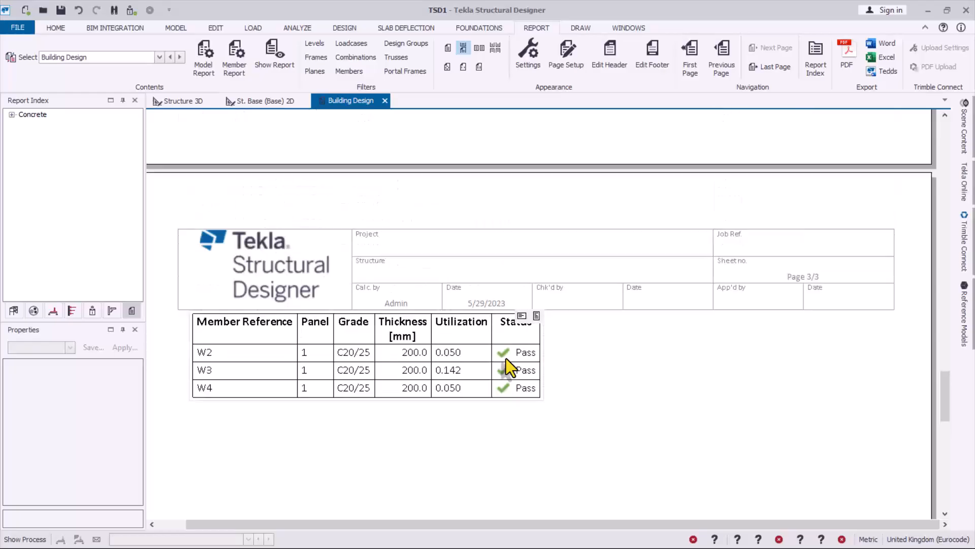
scroll(484, 355, "up", 10)
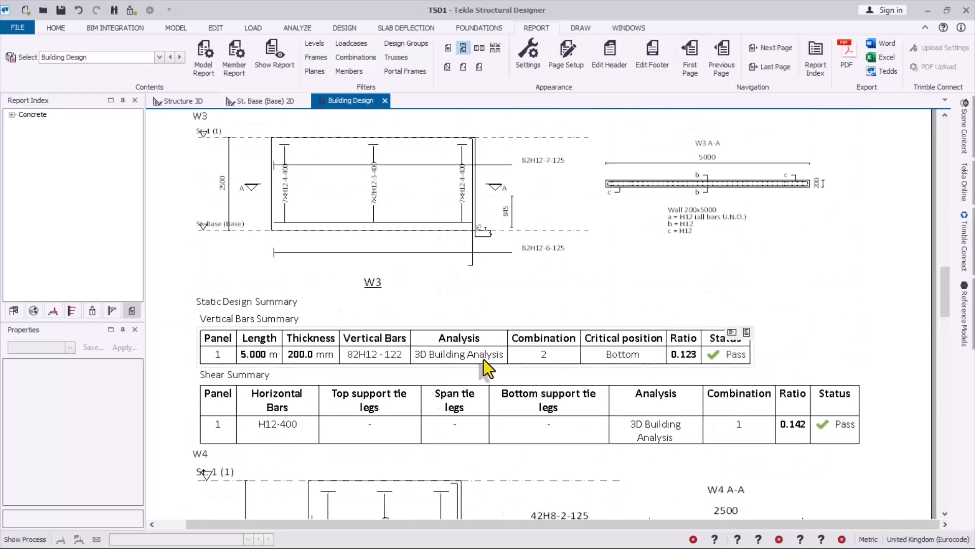
scroll(474, 358, "up", 6)
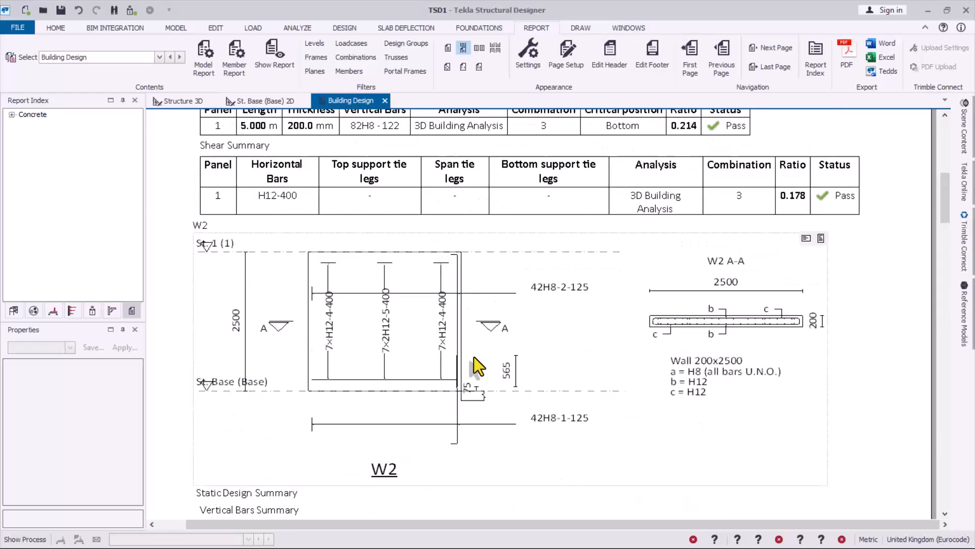
Step: Examine the Concrete Wall Design contents in the Building Design report structure and close the generated report view
left_click(204, 56)
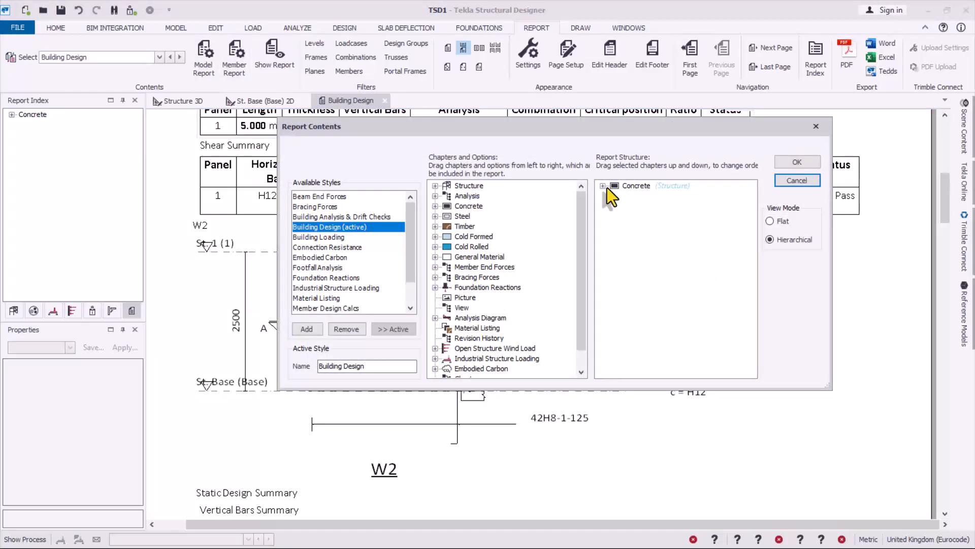
left_click(607, 187)
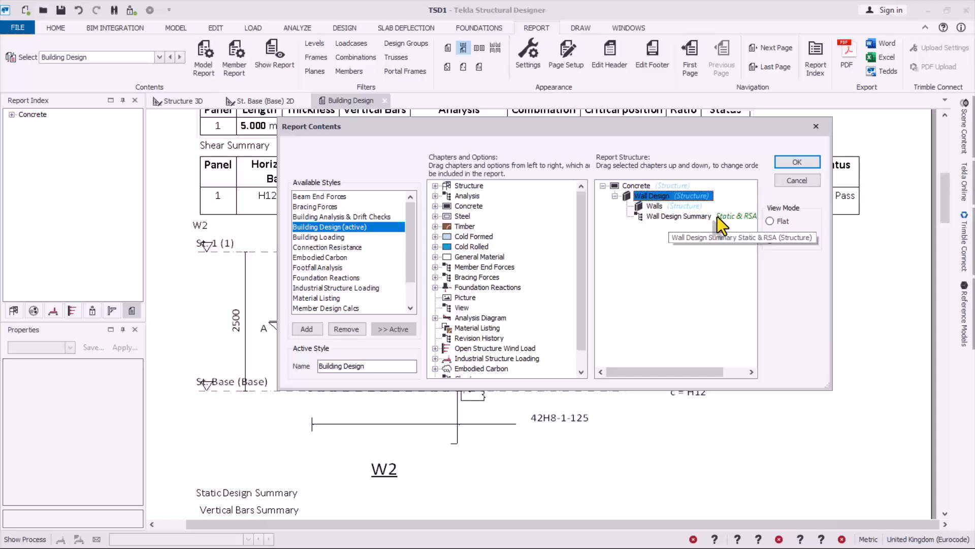
left_click(797, 163)
left_click(385, 101)
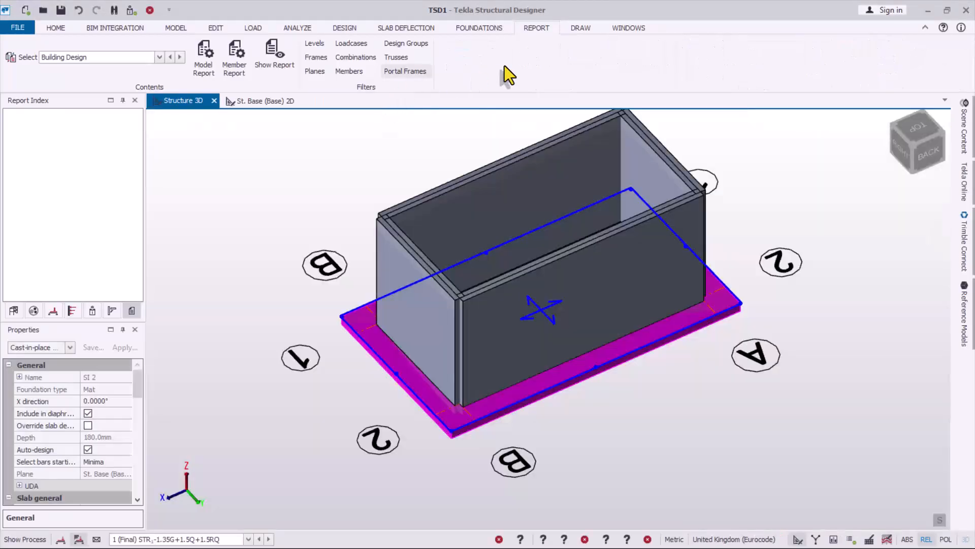
left_click(205, 62)
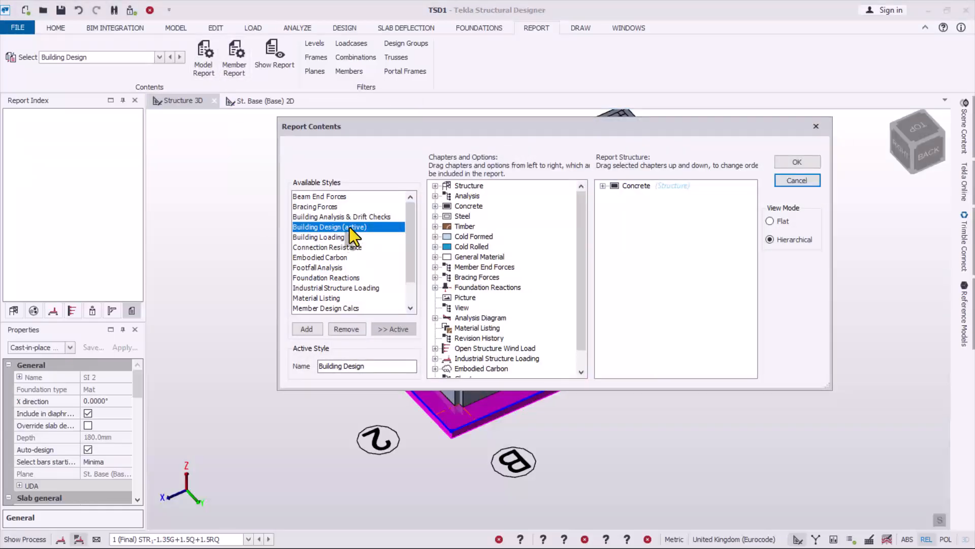
left_click(603, 185)
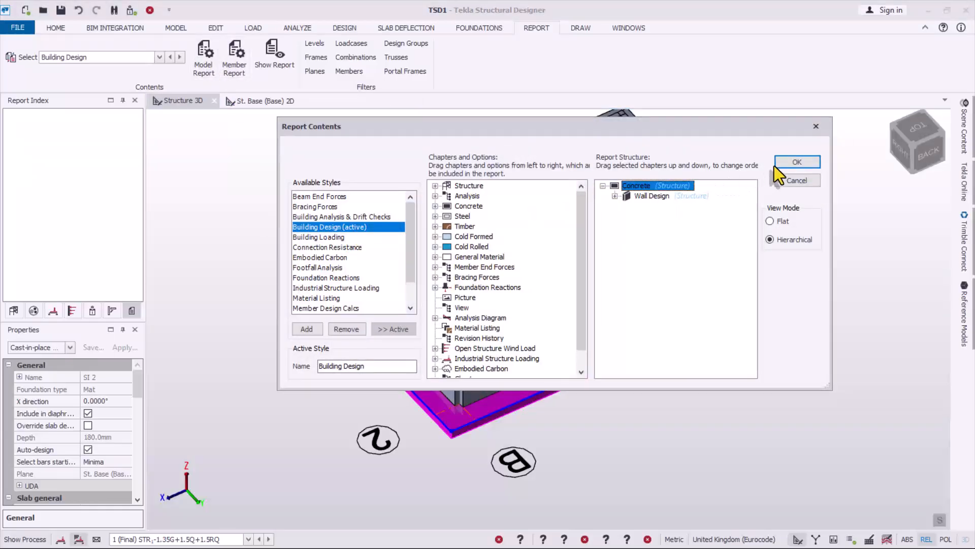
left_click(797, 160)
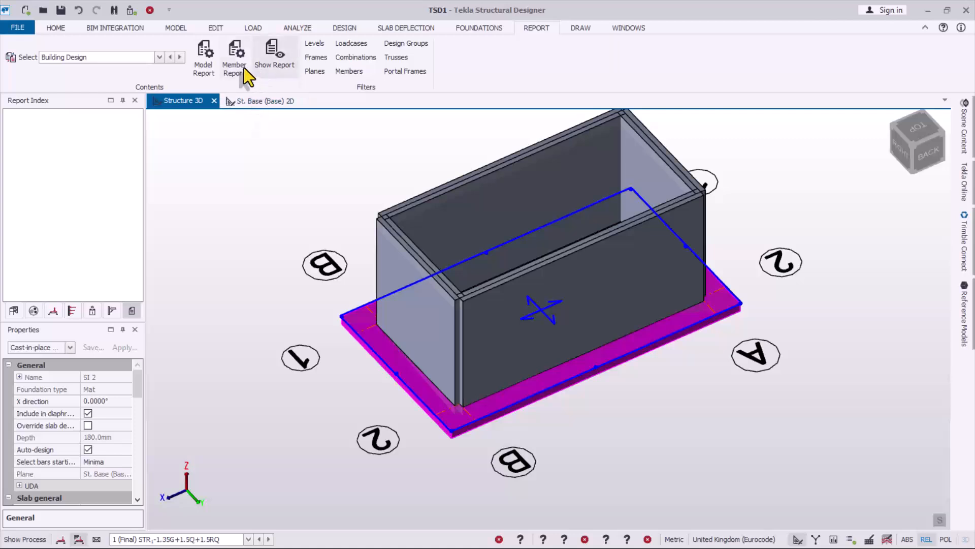
Step: Add Design Calculations to the Concrete Wall Summary member report style for concrete walls and accept the contents
left_click(243, 66)
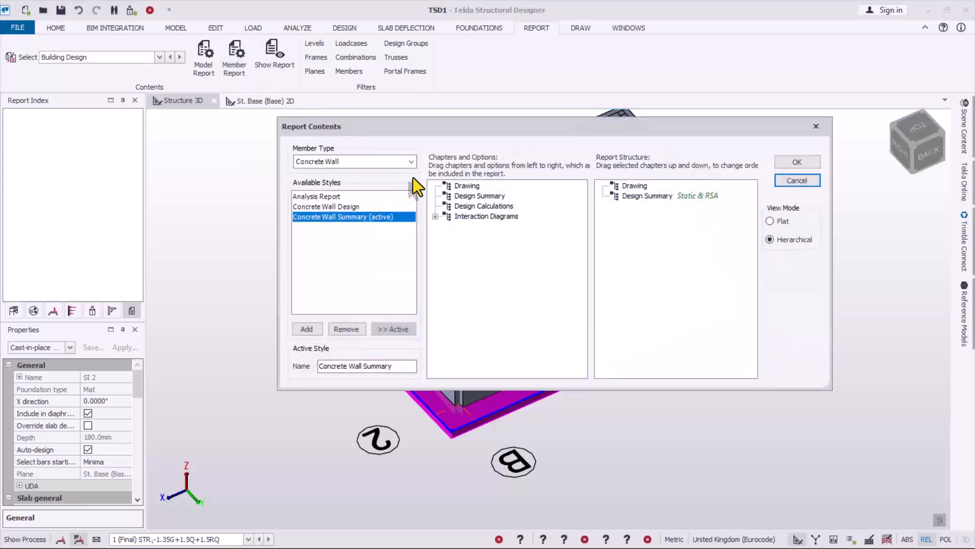
left_click(632, 188)
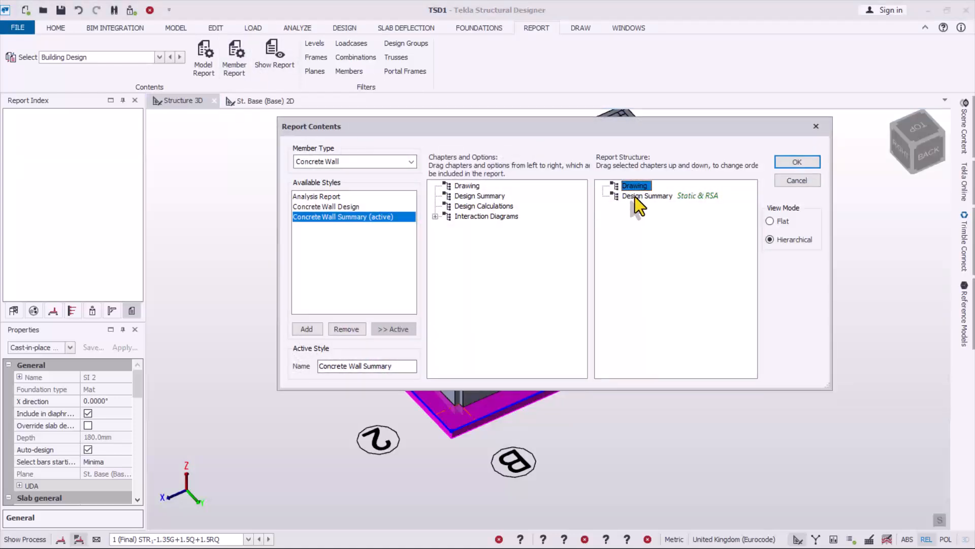
left_click(636, 197)
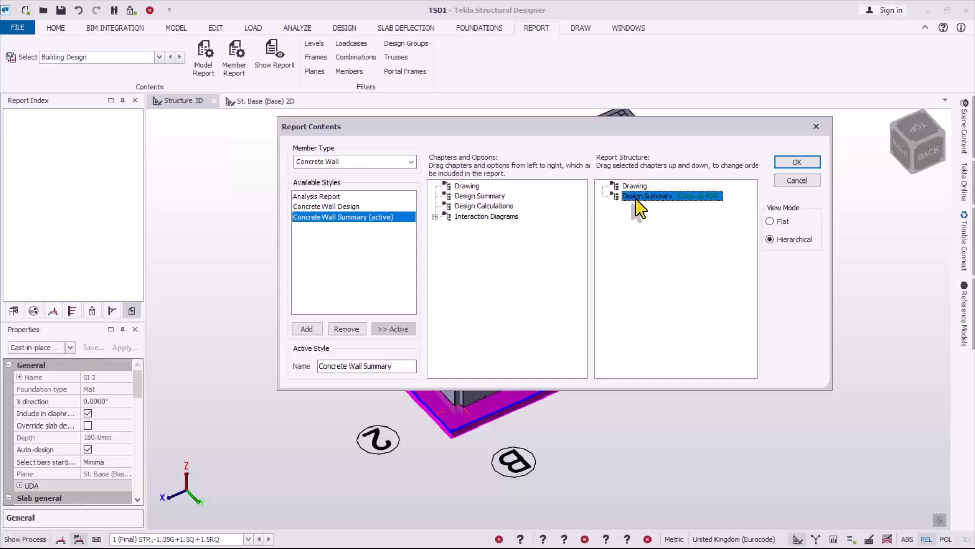
left_click(462, 206)
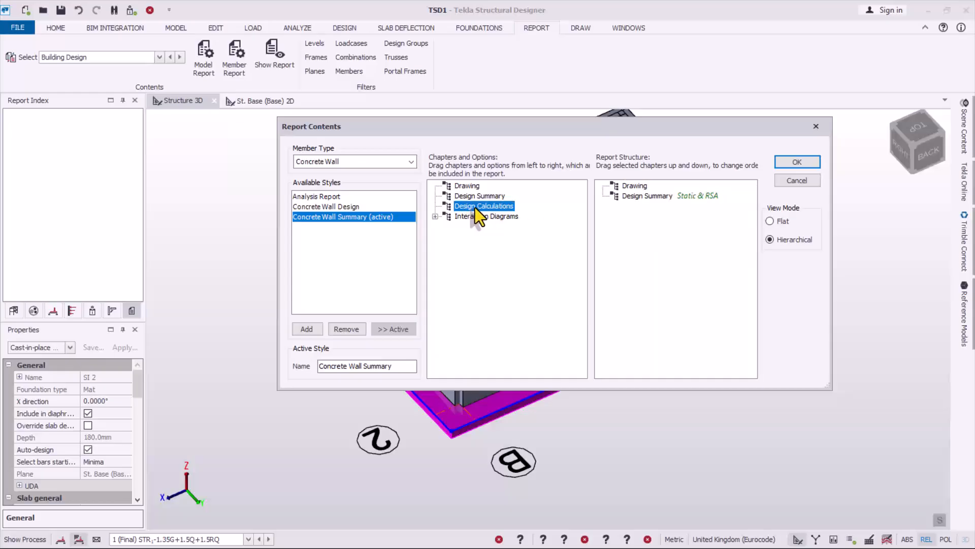
left_click_drag(474, 208, 651, 203)
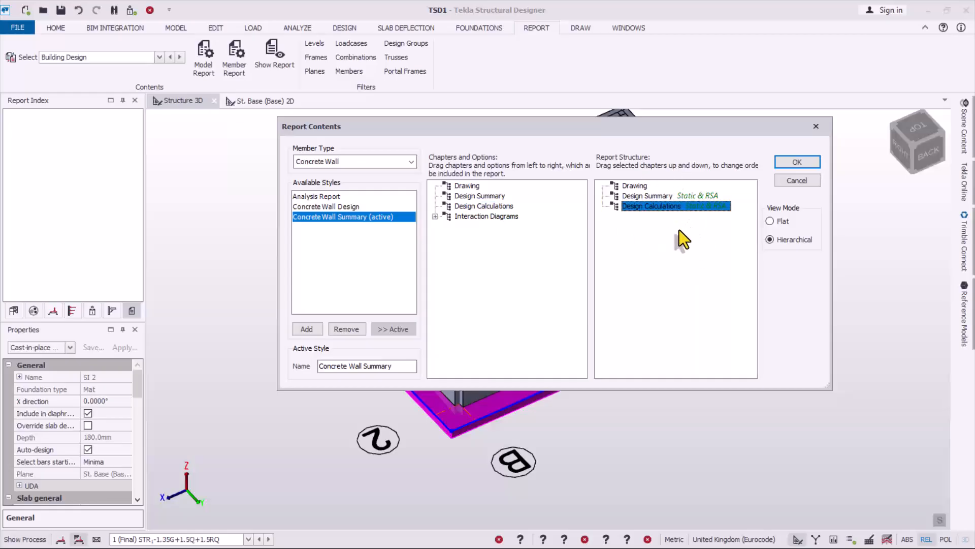
left_click(811, 164)
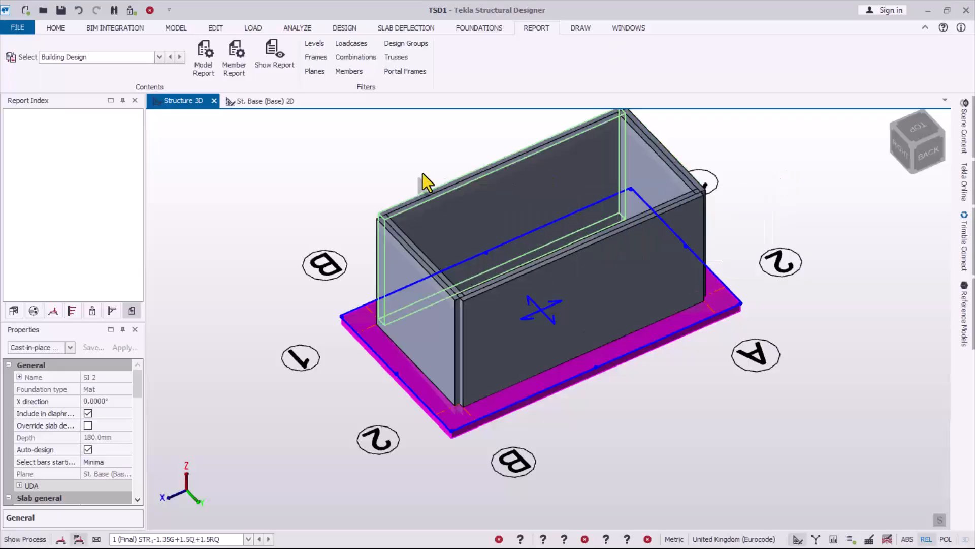
Step: Regenerate the Building Design report and review the static design calculations of the walls
left_click(269, 66)
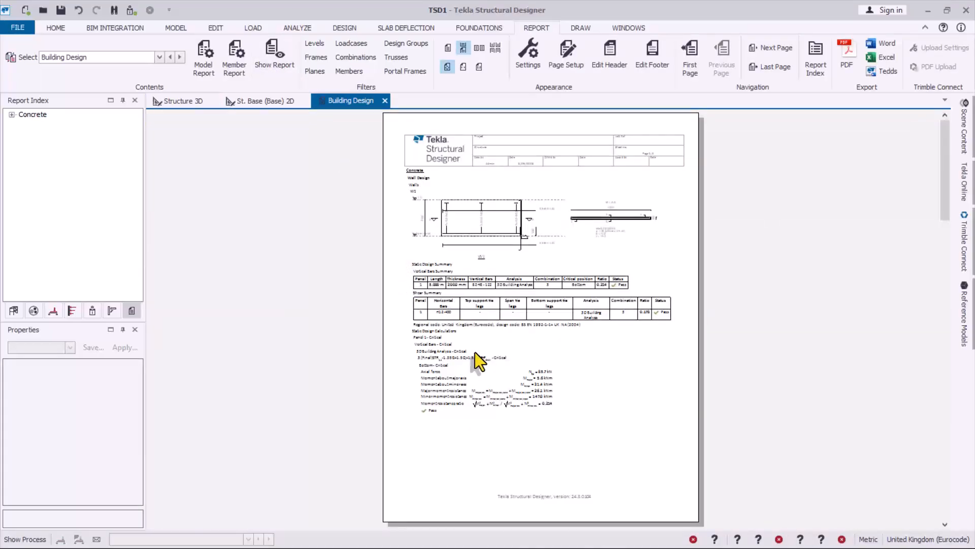
scroll(480, 350, "up", 5, "ctrl")
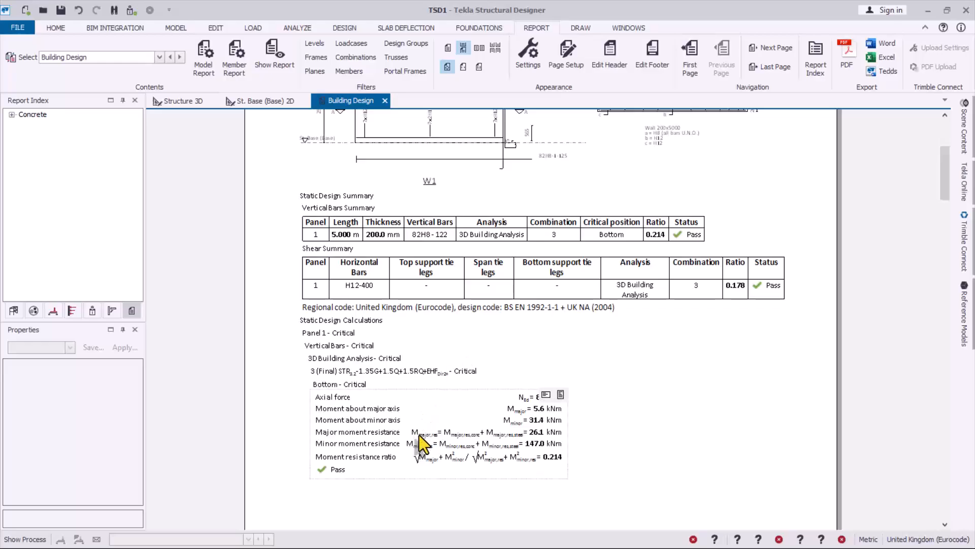
scroll(420, 437, "up", 1, "ctrl")
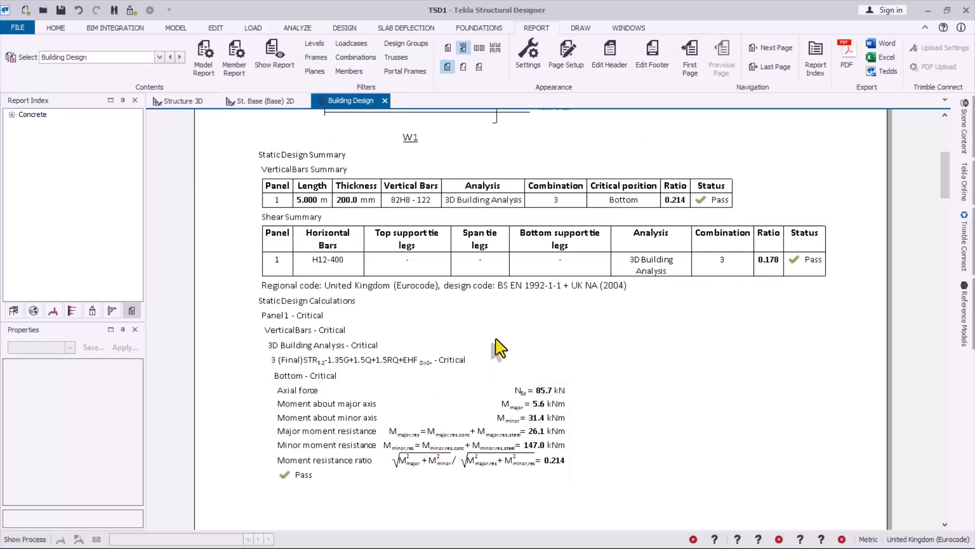
scroll(539, 335, "down", 8)
scroll(540, 351, "down", 10)
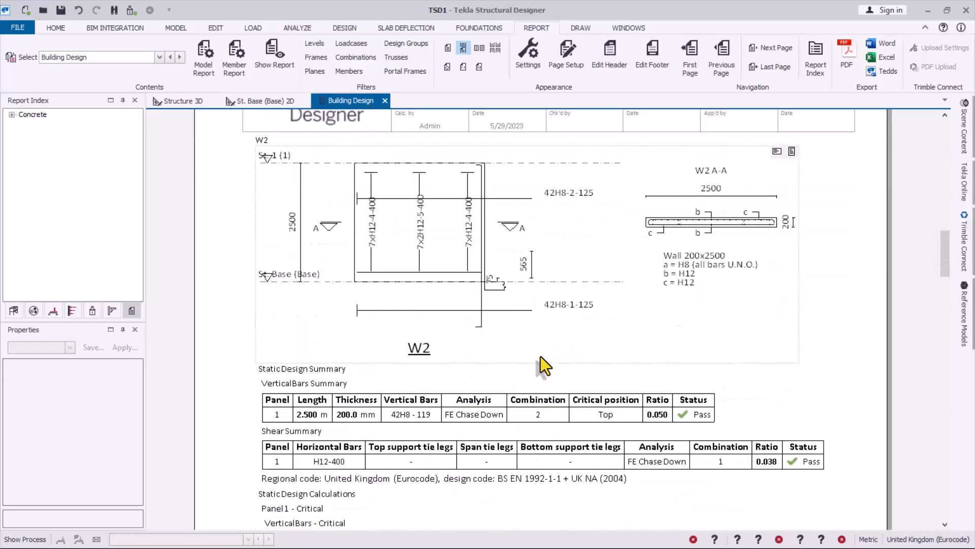
scroll(310, 265, "up", 2)
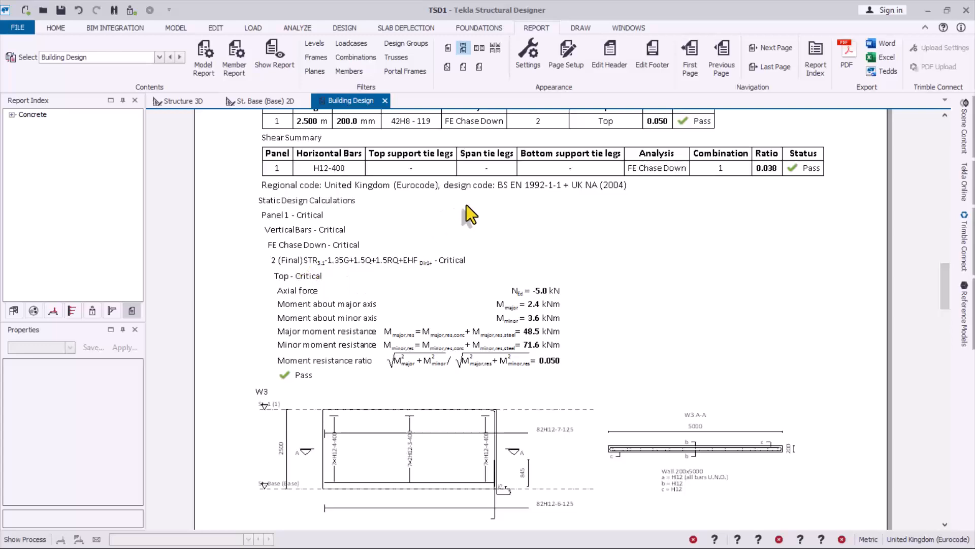
scroll(508, 351, "down", 10)
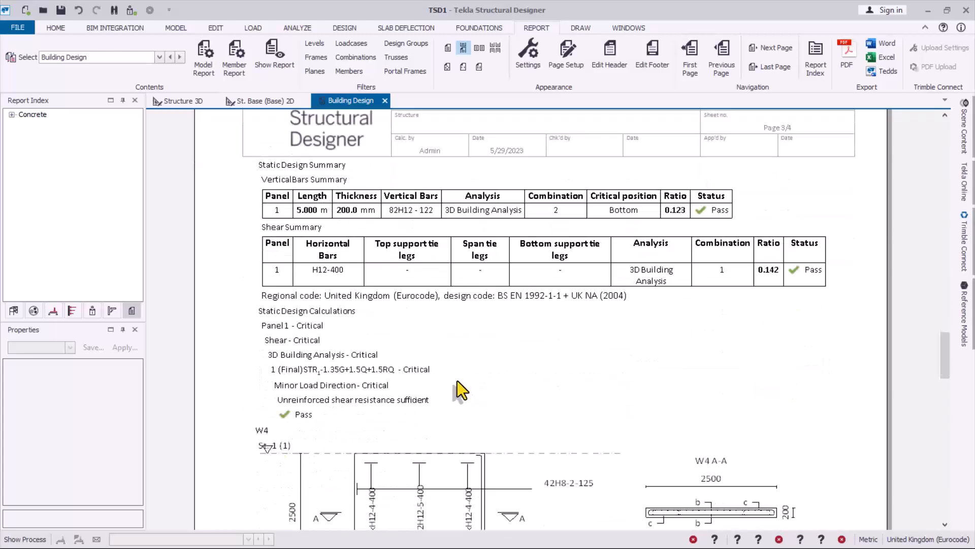
scroll(456, 381, "down", 10)
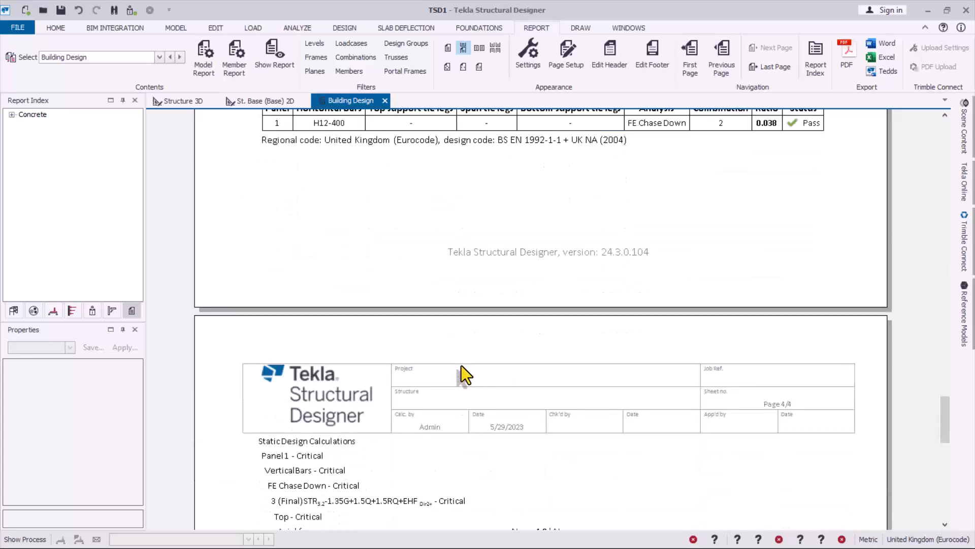
scroll(463, 370, "down", 5)
scroll(471, 396, "up", 10)
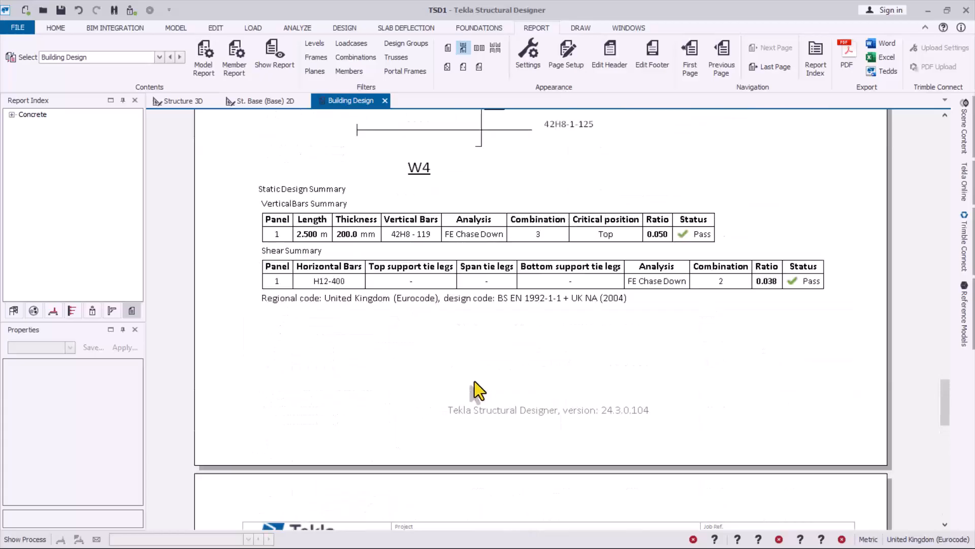
scroll(475, 381, "up", 6)
scroll(495, 312, "down", 3, "ctrl")
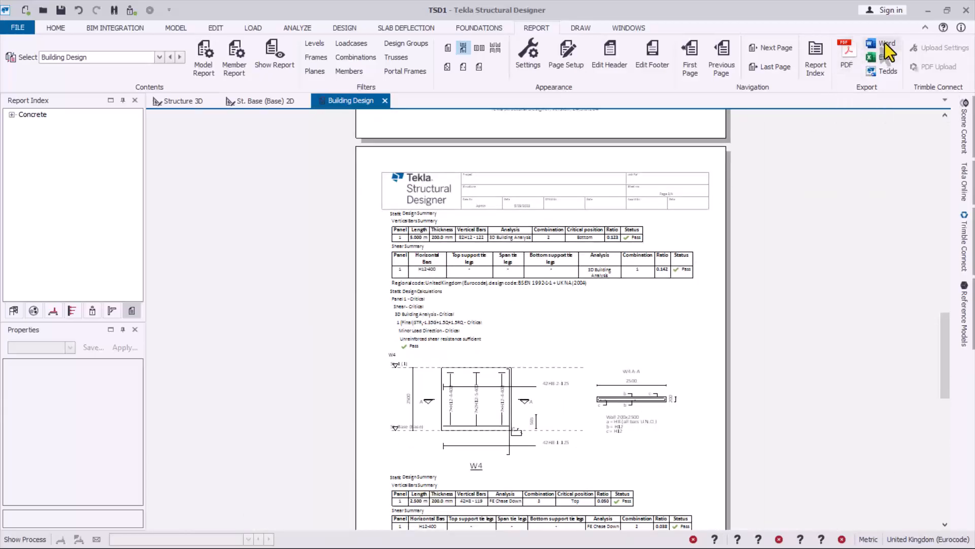
Step: Export the Building Design report to PDF, continuing with the out-of-date results, and read through the PDF in the browser
left_click(855, 54)
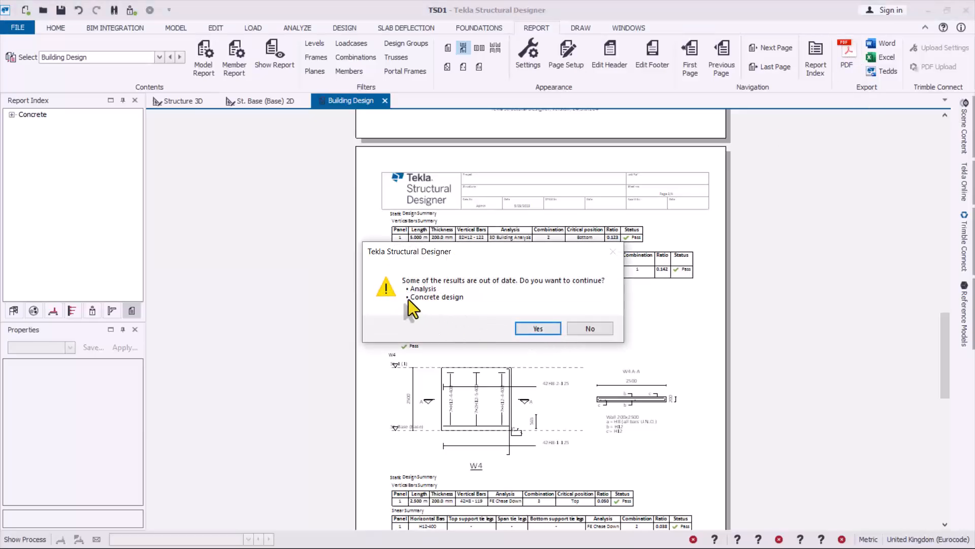
left_click(537, 330)
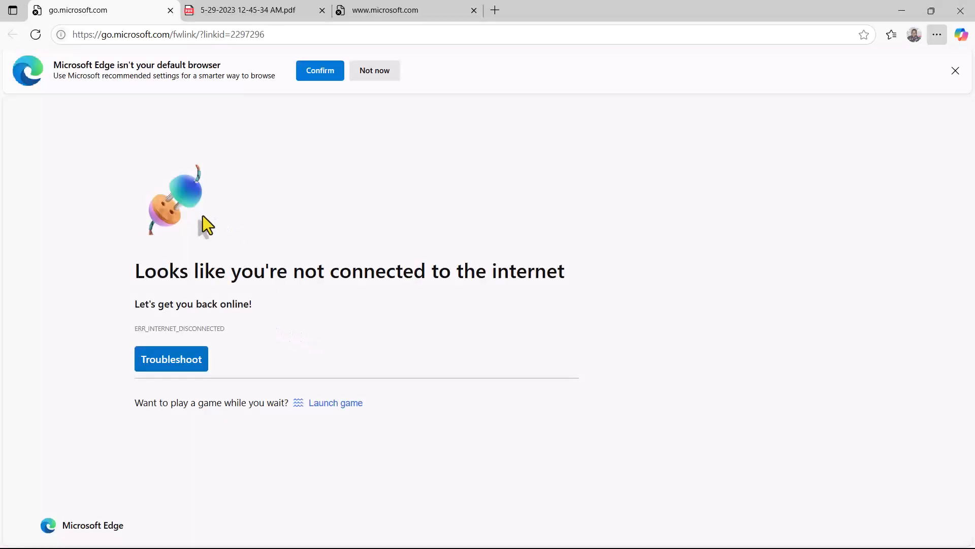
left_click(211, 16)
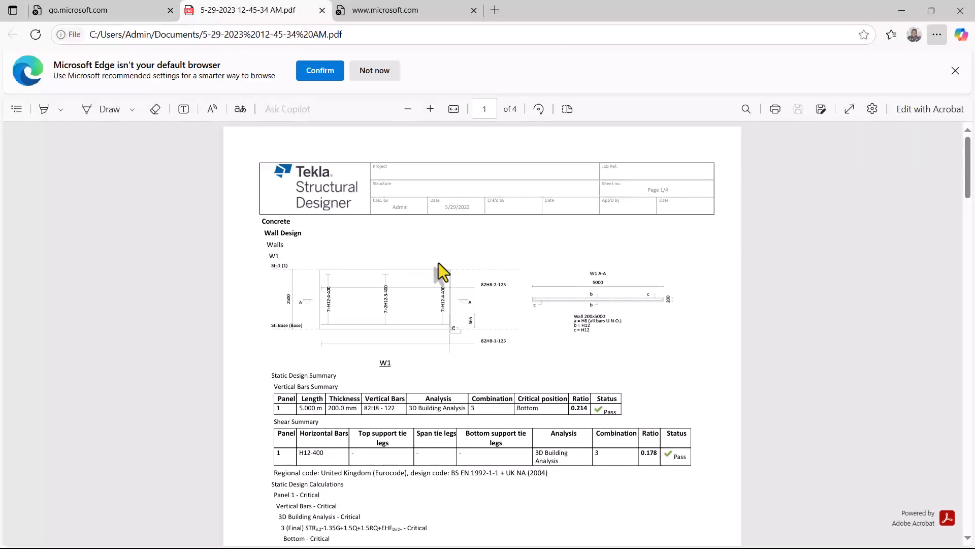
scroll(456, 353, "down", 20)
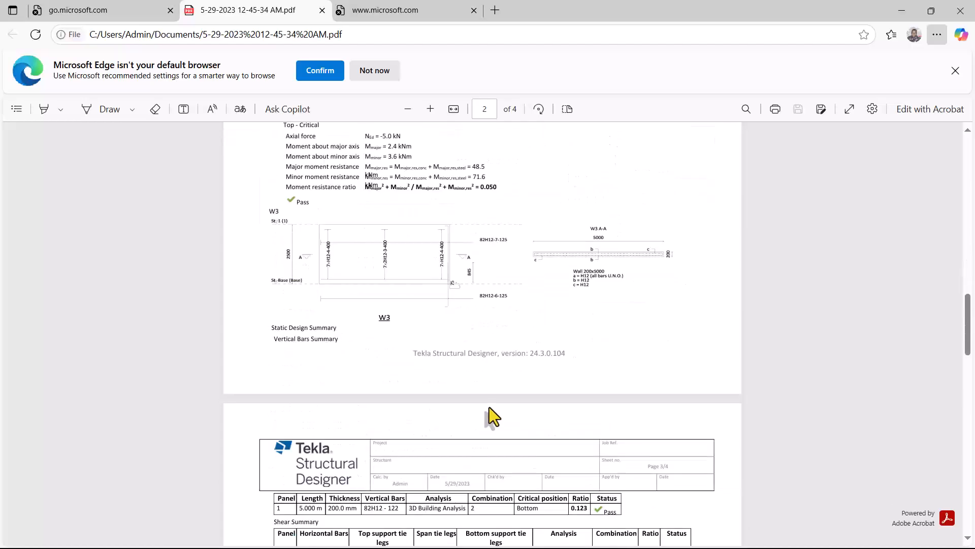
scroll(490, 409, "down", 15)
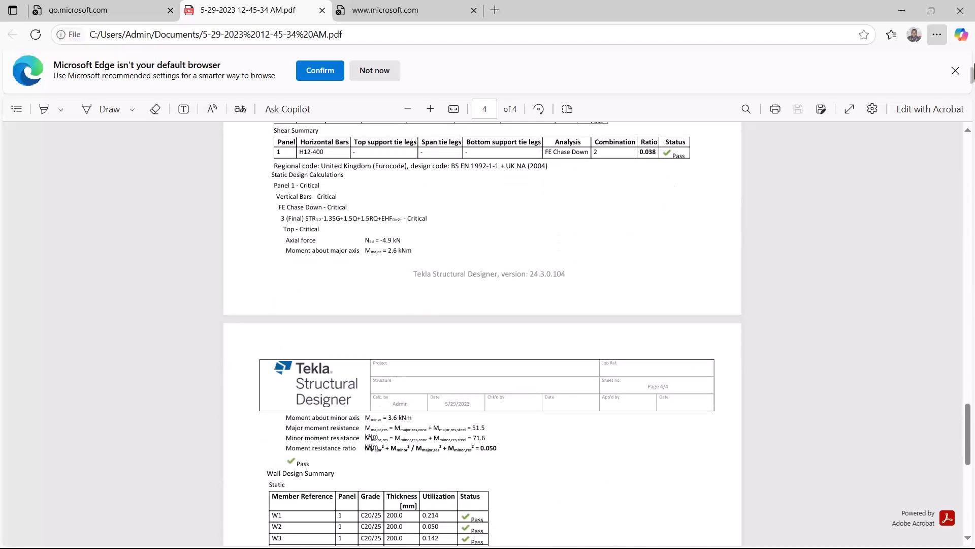
Step: Close the browser with the exported PDF, look through the wall design pages of the Building Design report, and close the report view
left_click(961, 10)
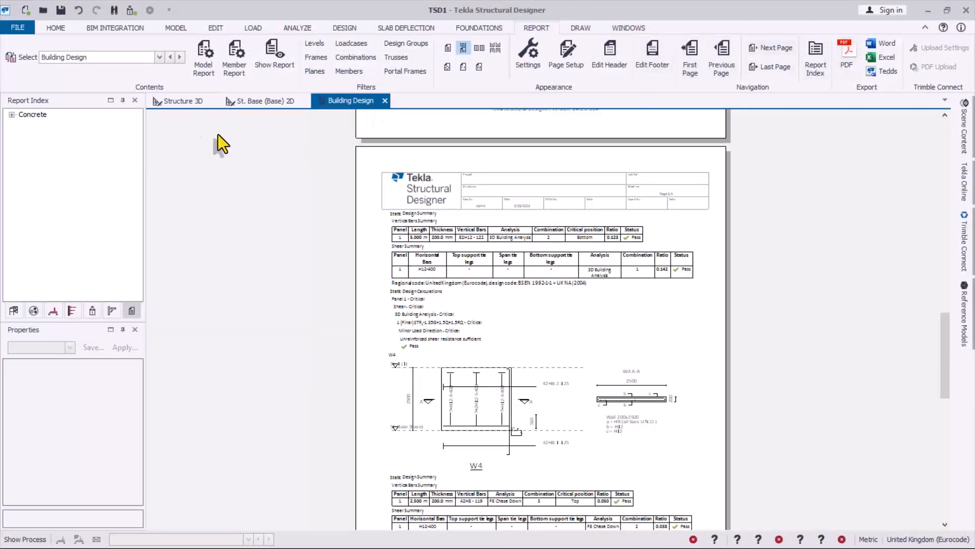
scroll(528, 304, "down", 8)
scroll(500, 319, "up", 2)
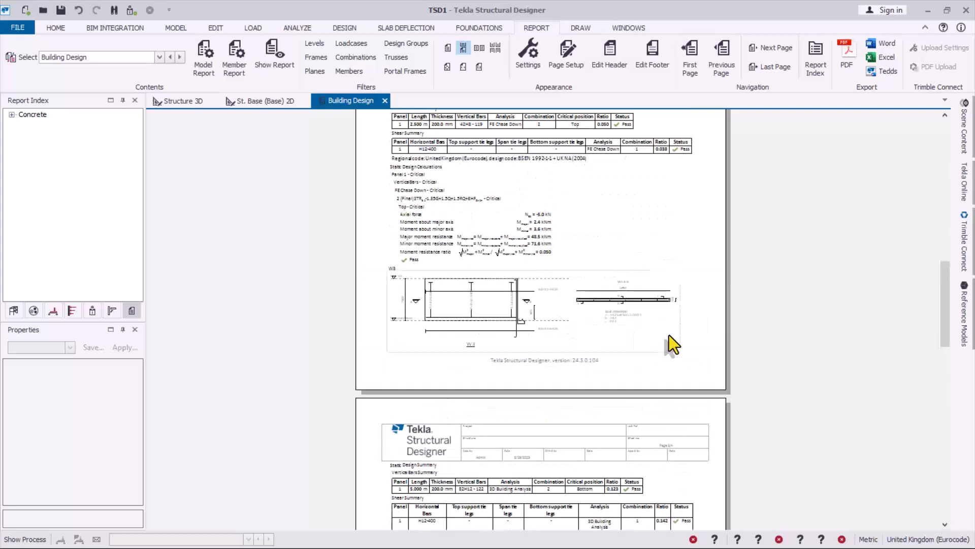
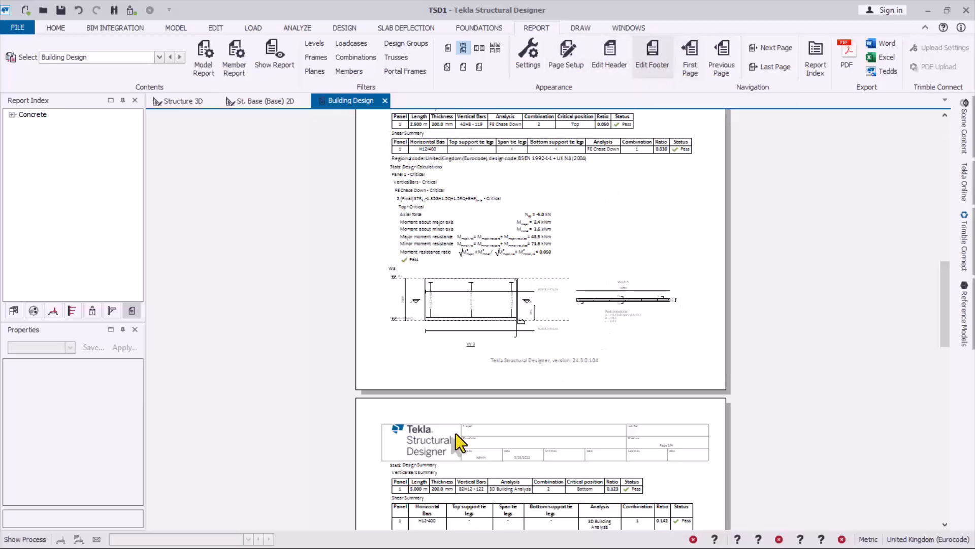
scroll(528, 356, "down", 2)
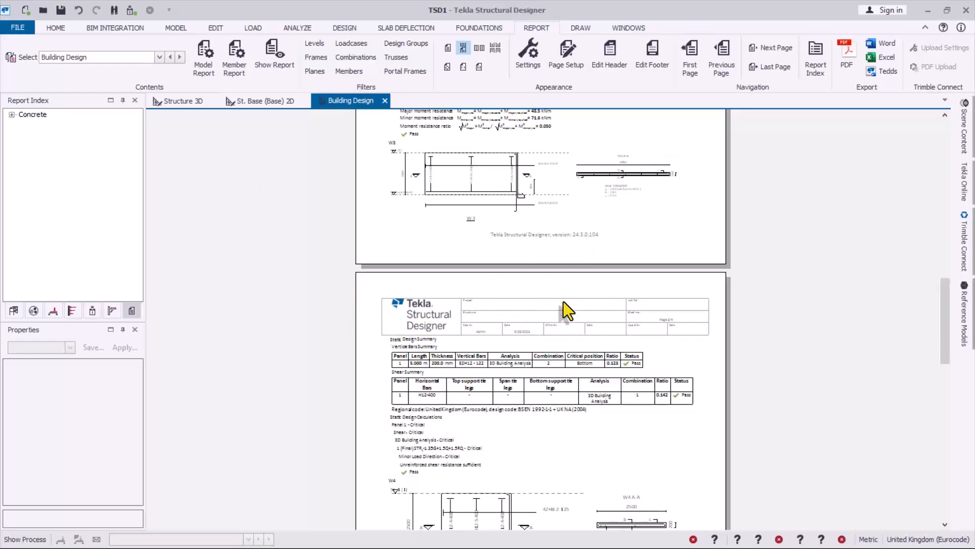
scroll(574, 290, "up", 8)
scroll(591, 254, "up", 8)
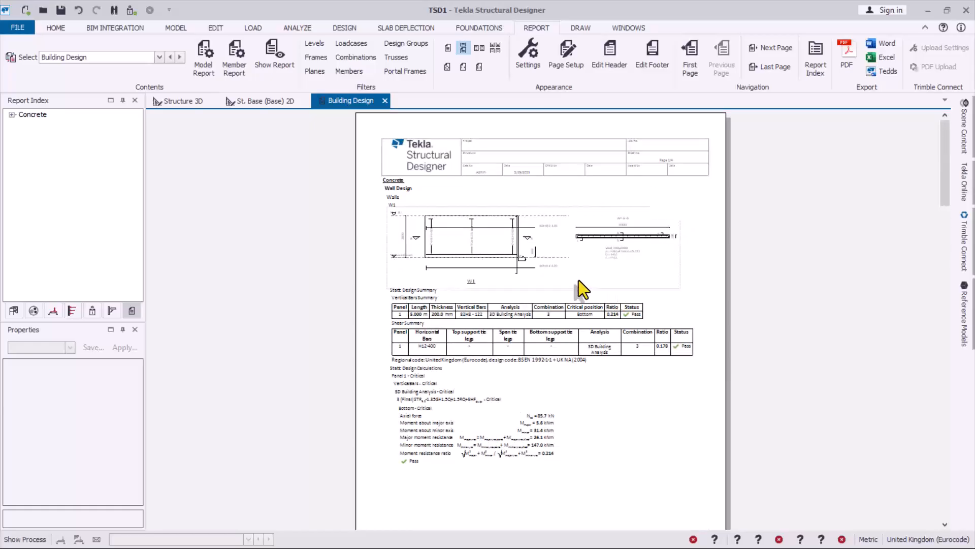
left_click(385, 101)
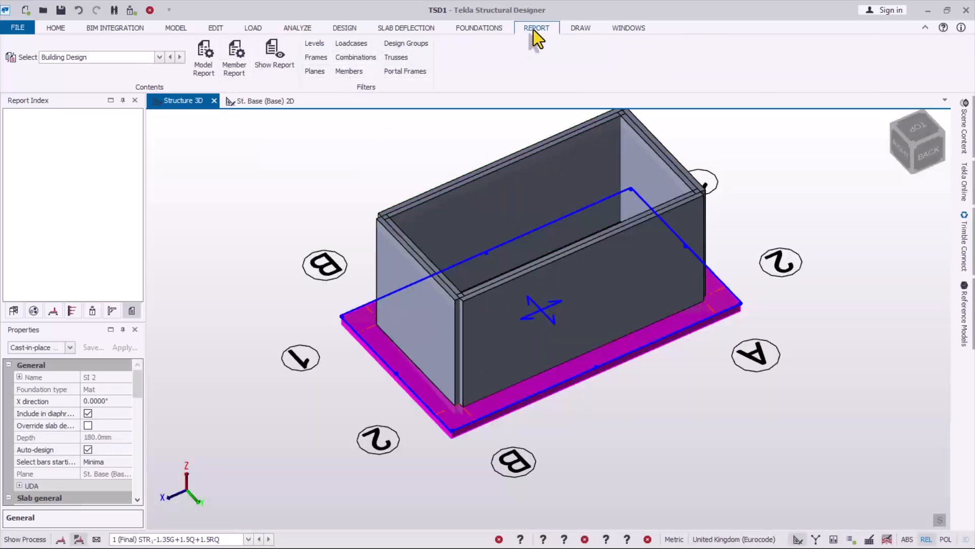
Step: Replace the Concrete chapter in the Building Design model report structure with the concrete Slab/Mat Design chapter and accept the contents
left_click(207, 71)
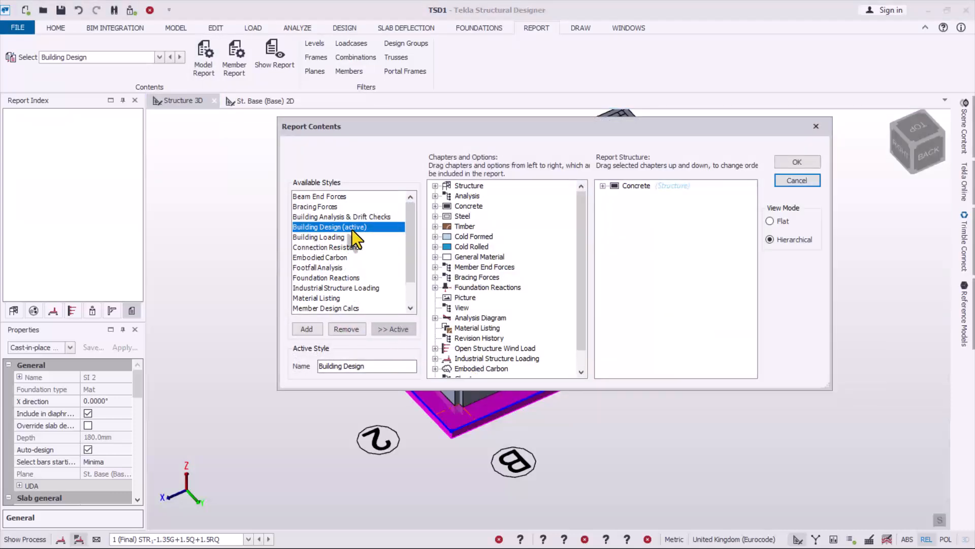
left_click(604, 186)
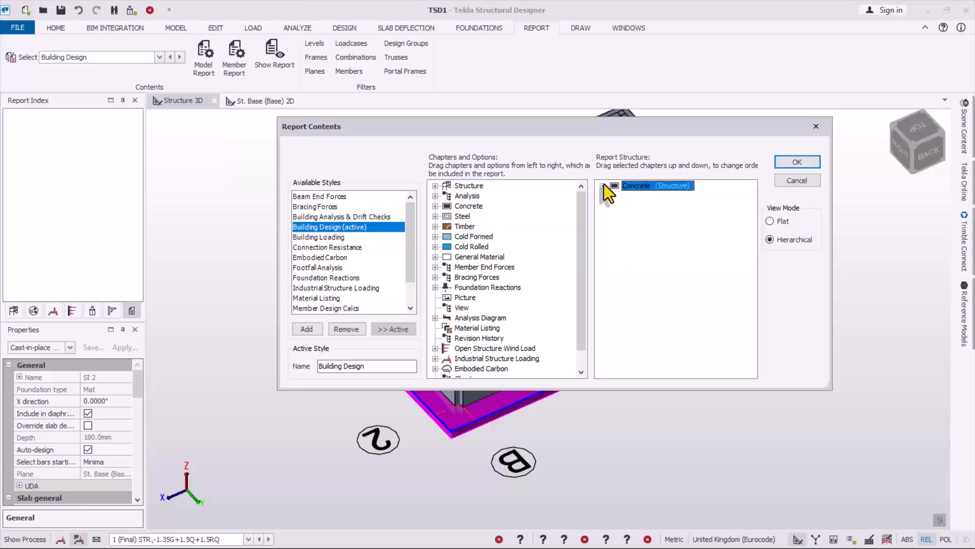
left_click(604, 185)
left_click_drag(625, 187, 507, 202)
left_click(436, 206)
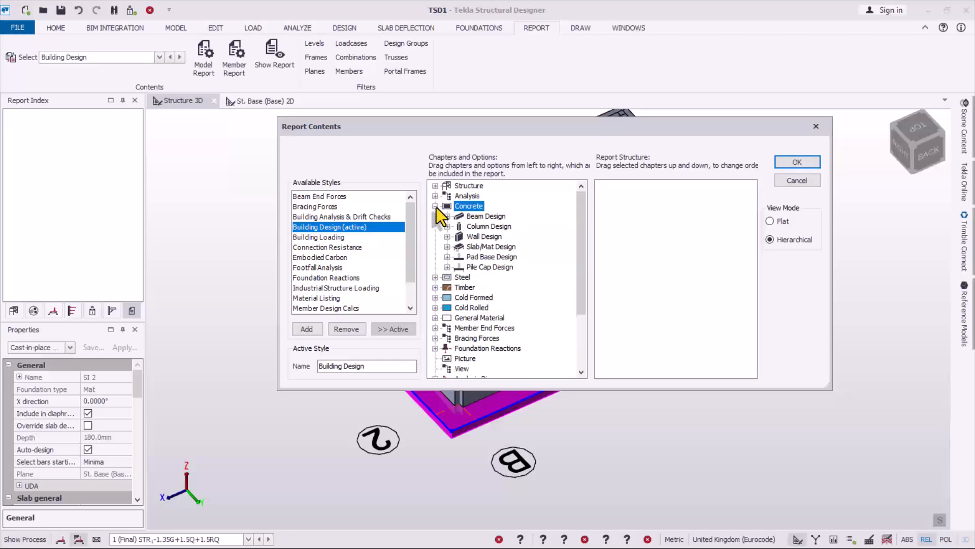
left_click(479, 247)
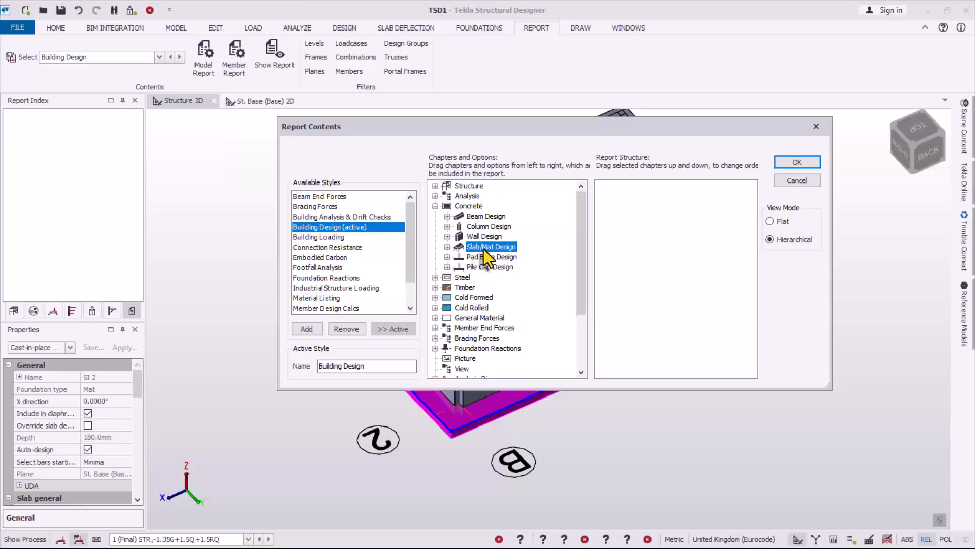
left_click_drag(484, 249, 639, 230)
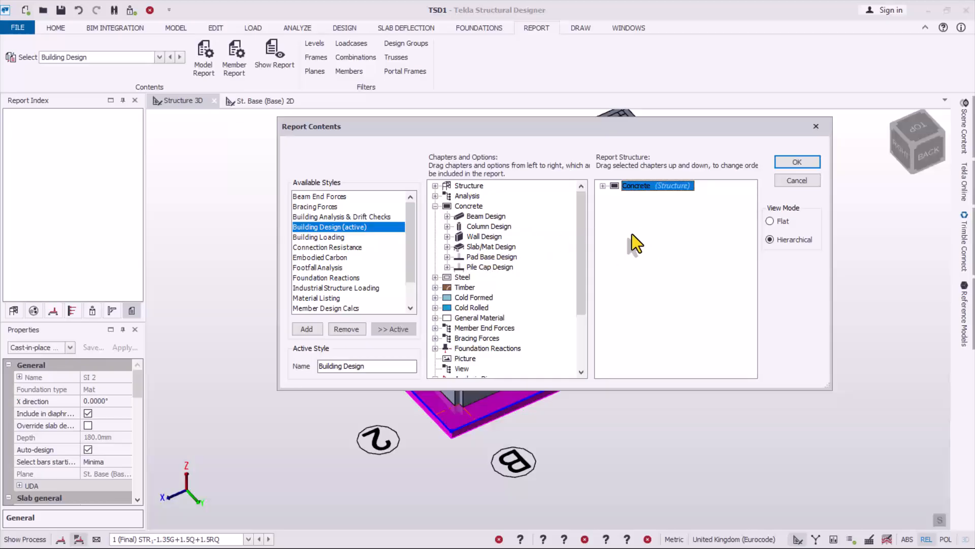
left_click(796, 162)
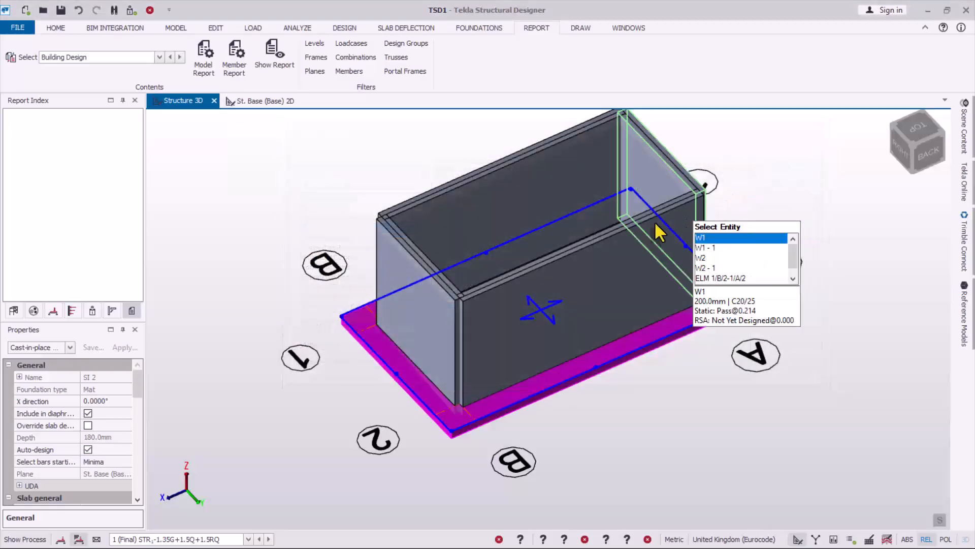
Step: Generate the Building Design report, review the slab/mat reinforcement and bearing pressure summaries, and close the report view
left_click(273, 57)
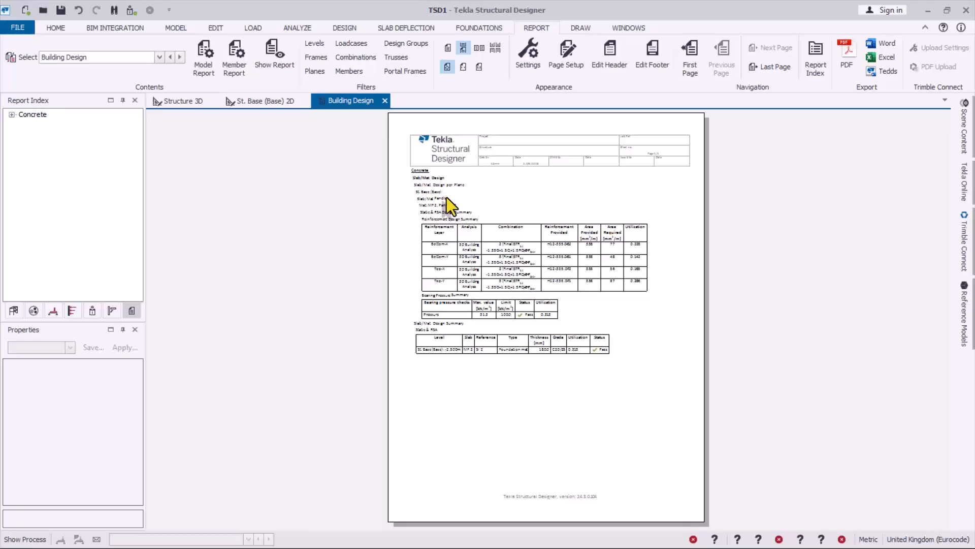
scroll(448, 204, "up", 5, "ctrl")
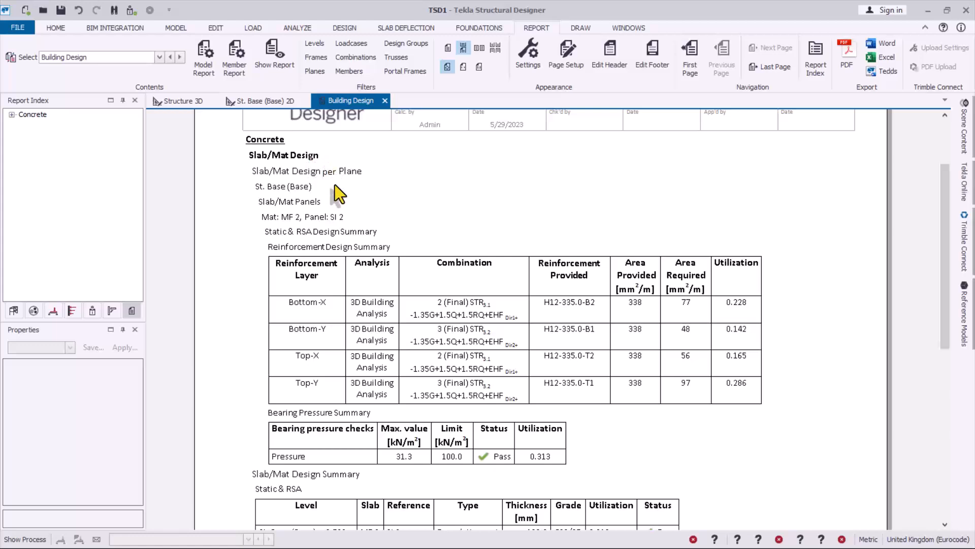
scroll(572, 330, "down", 1)
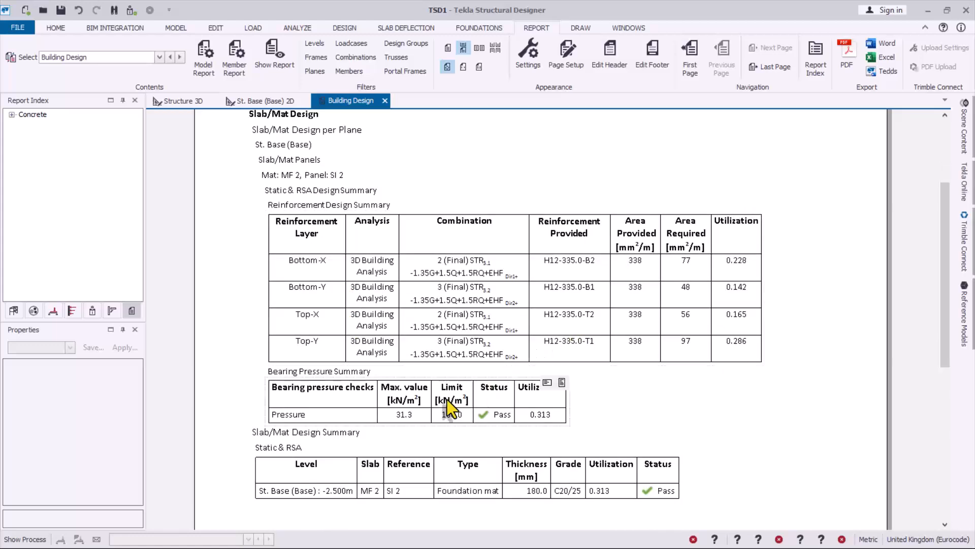
scroll(471, 415, "down", 5)
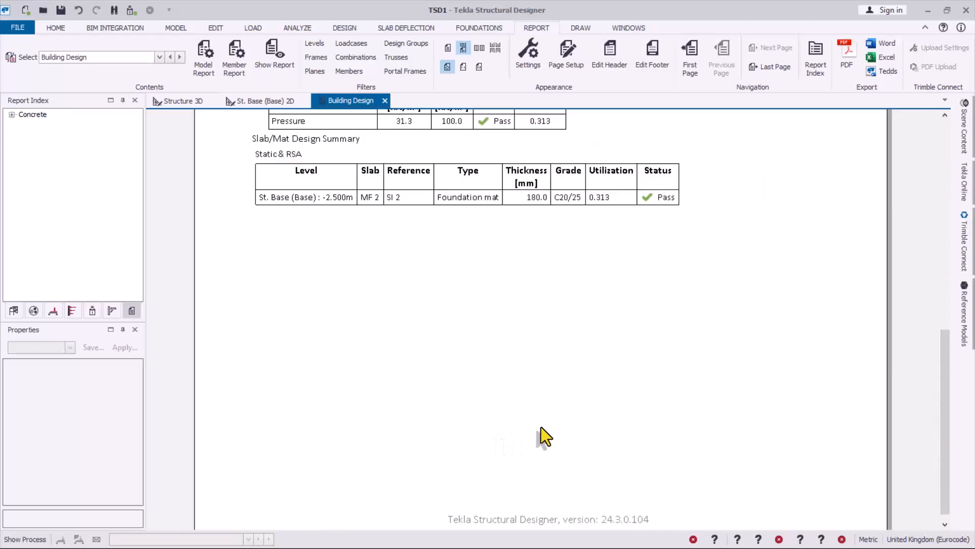
scroll(535, 446, "up", 8)
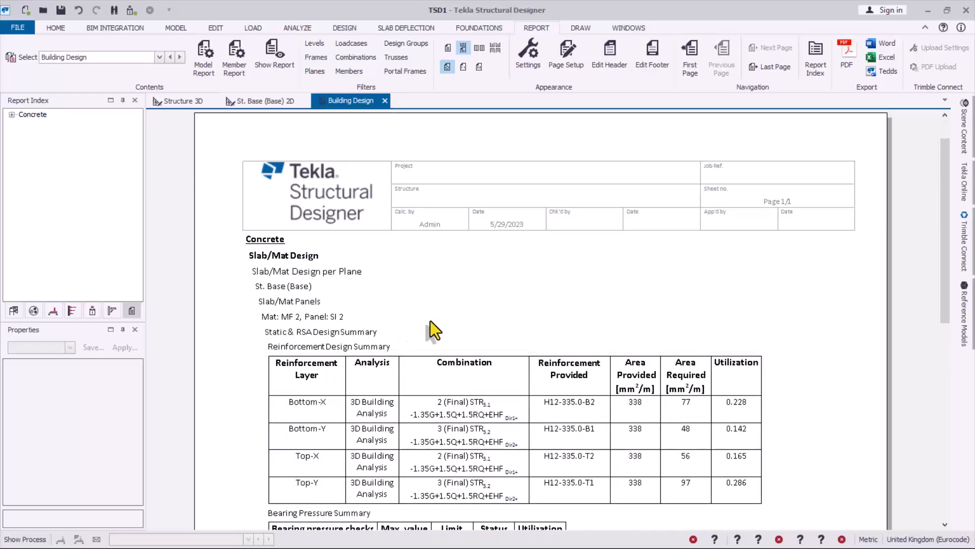
scroll(430, 321, "down", 2)
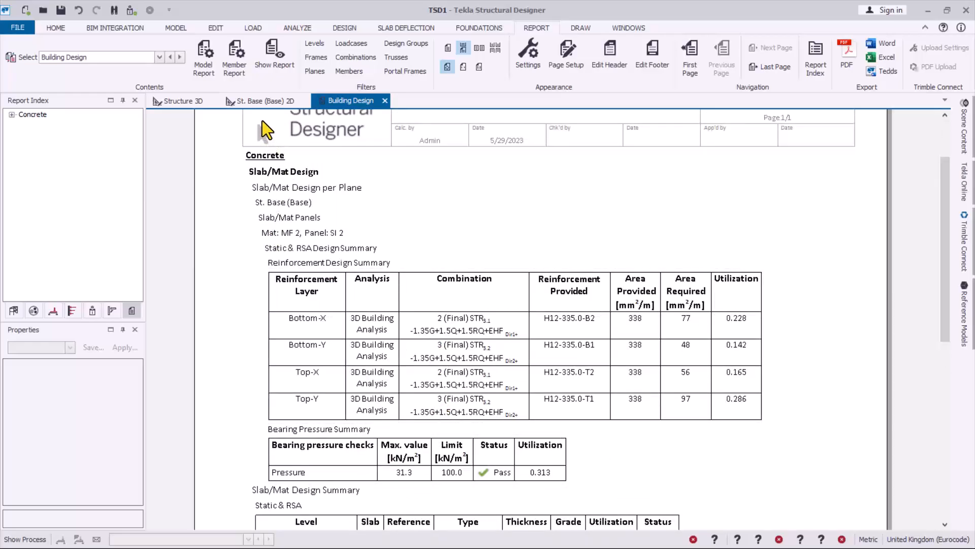
left_click(385, 101)
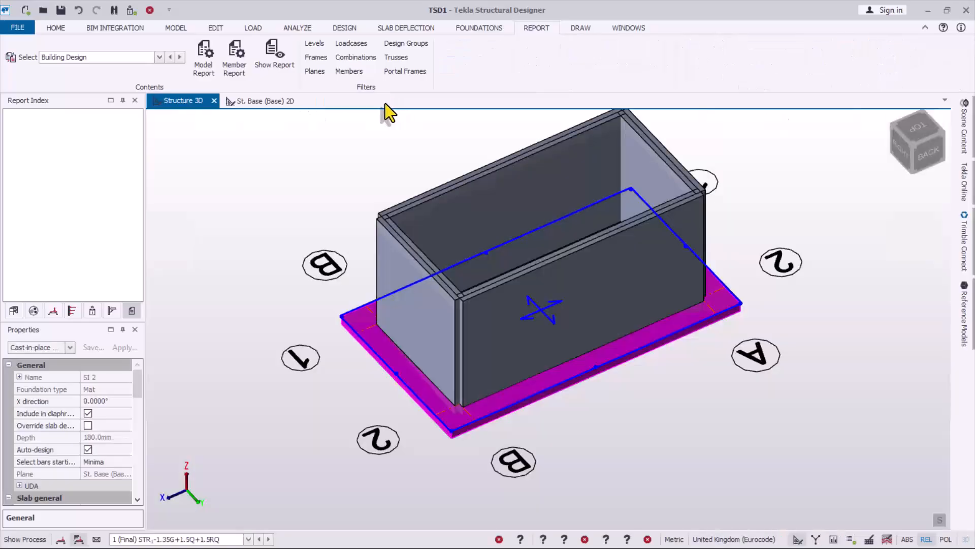
Step: Add Design Calculations to the Slab/Mat Patch Summary member report style below Design Summary and accept the contents
left_click(237, 63)
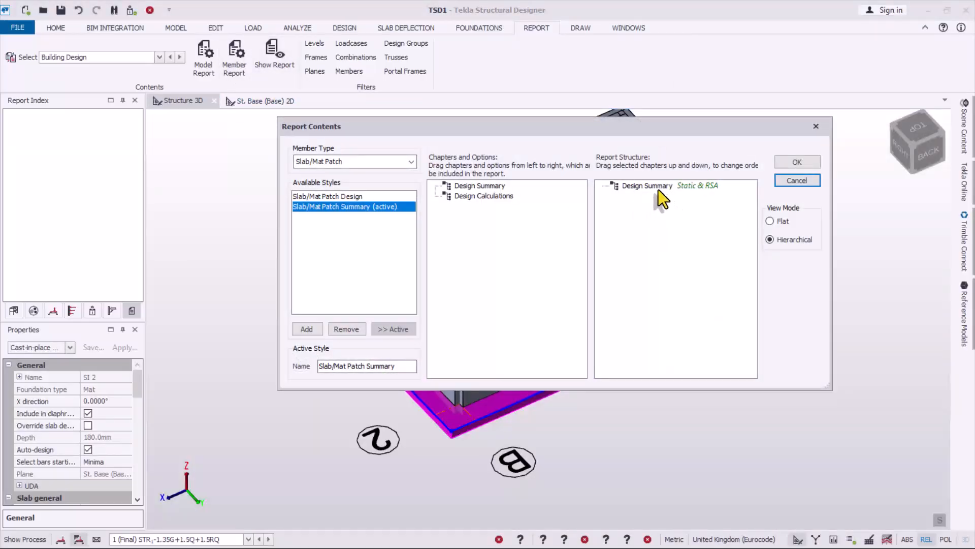
left_click(656, 187)
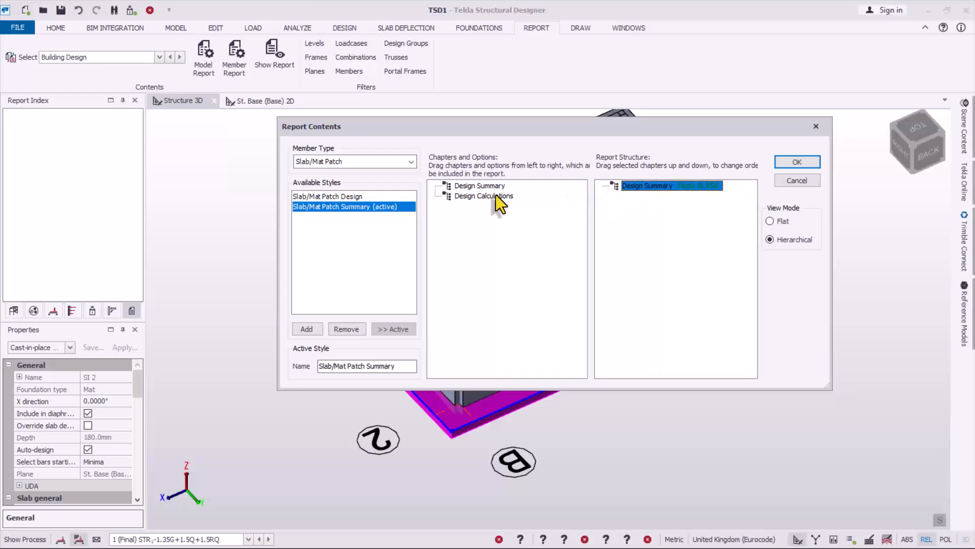
left_click(475, 197)
left_click_drag(471, 198, 657, 223)
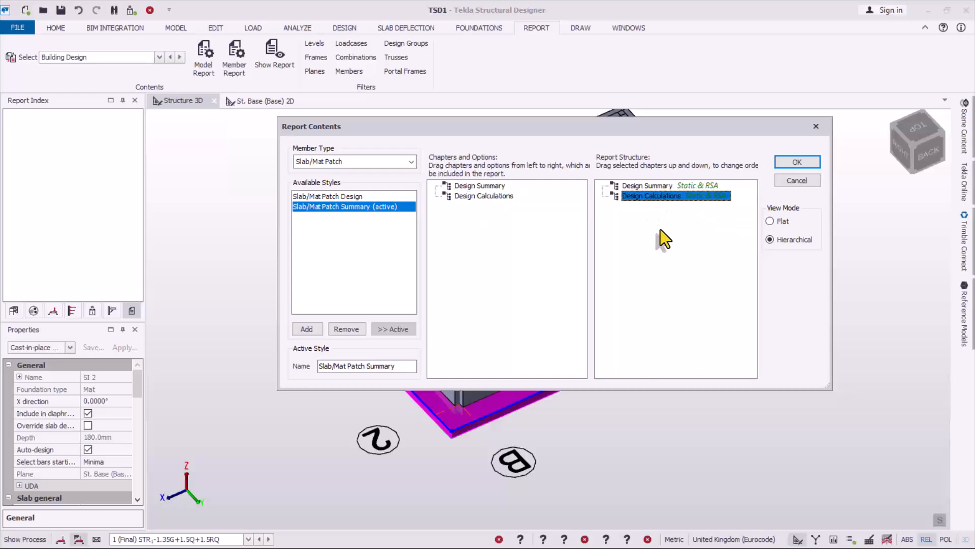
left_click(796, 162)
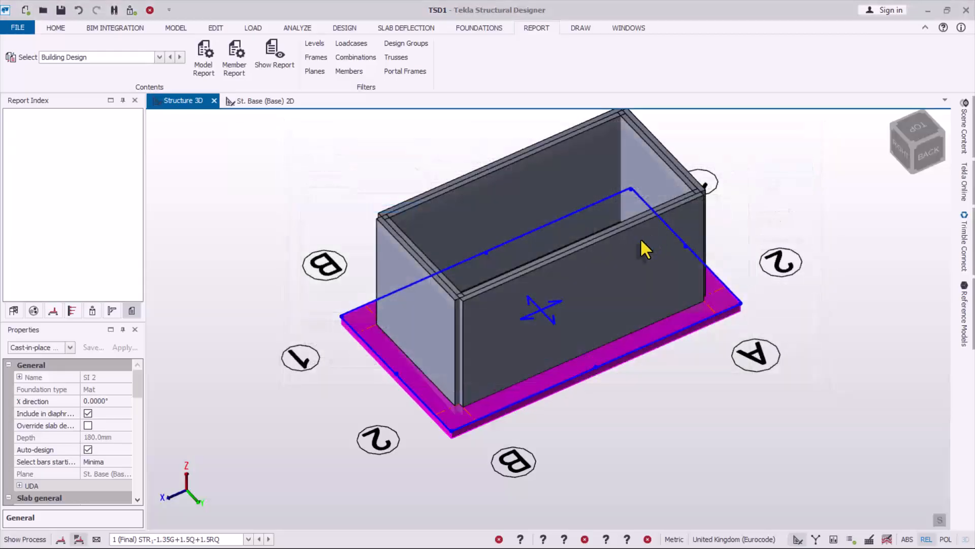
Step: Regenerate the Building Design report, check the Slab/Mat Design section for design calculations, and close the report view
left_click(271, 65)
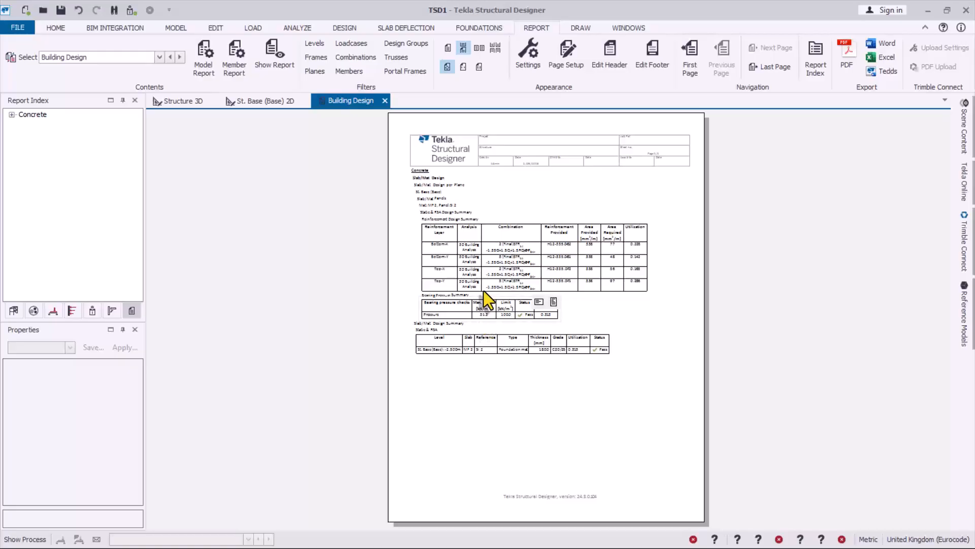
scroll(517, 267, "up", 5, "ctrl")
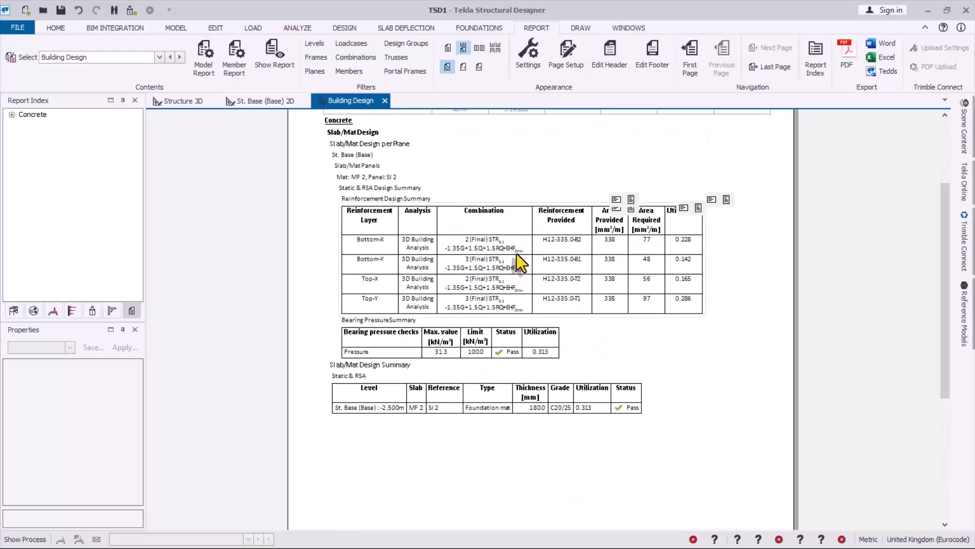
left_click(278, 65)
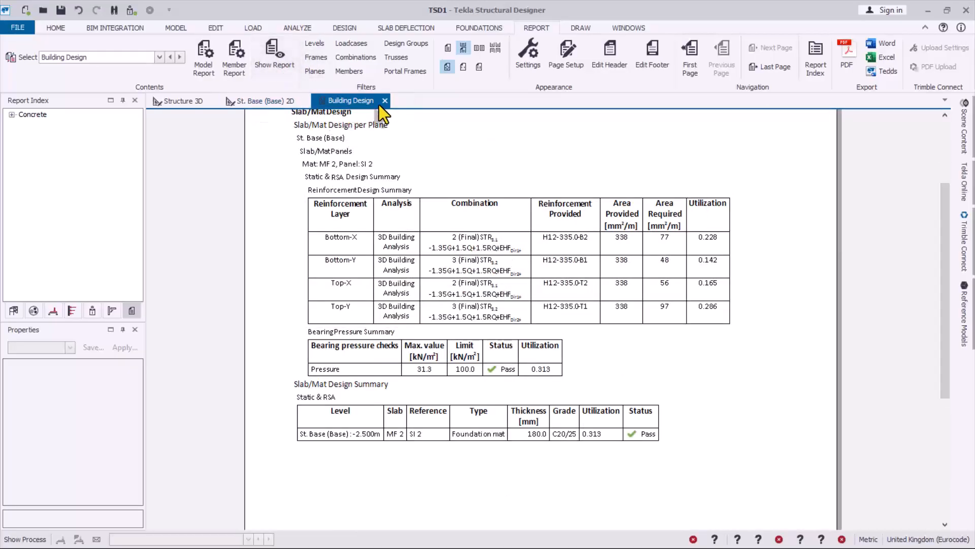
left_click(335, 100)
Step: Check the report structures of the Slab/Mat Patch Design and Slab/Mat Patch Summary member report styles and accept the contents
left_click(246, 77)
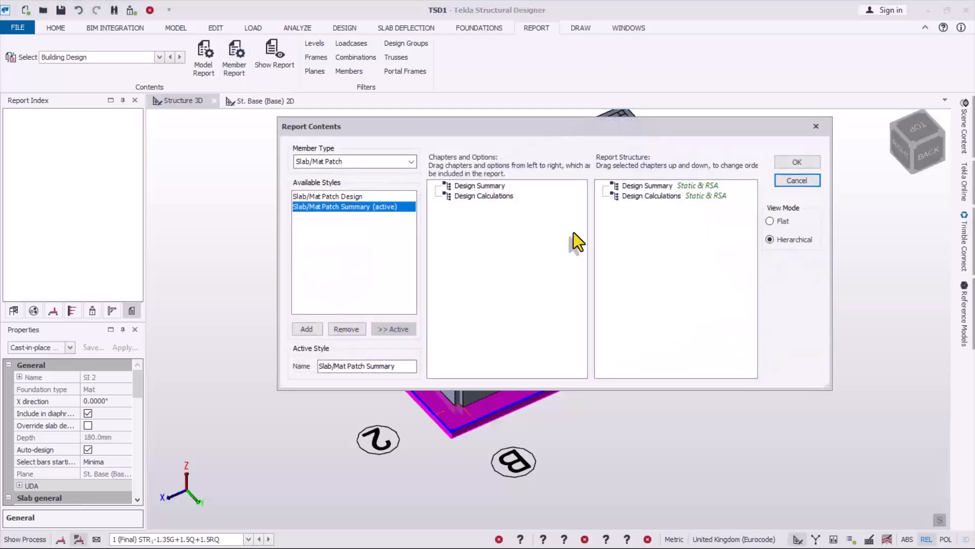
left_click(628, 196)
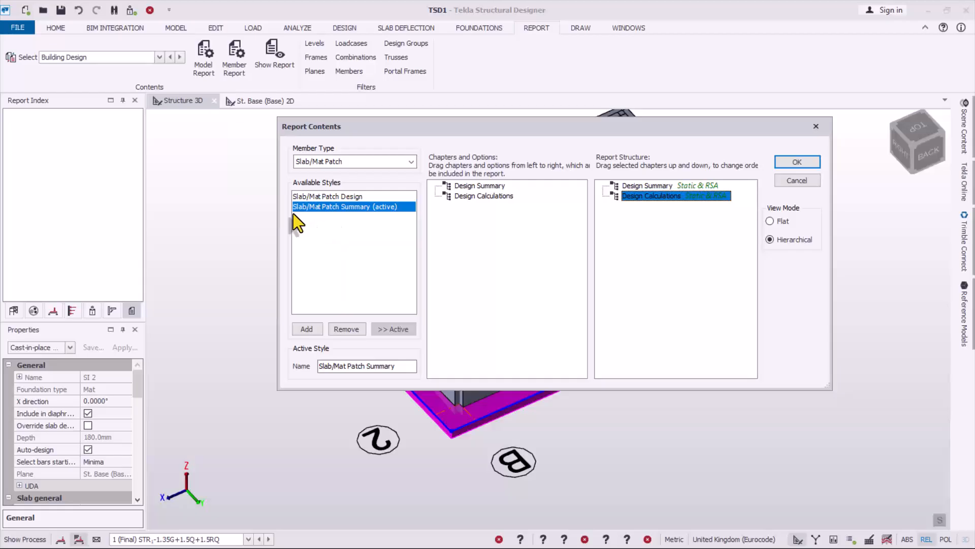
left_click(327, 197)
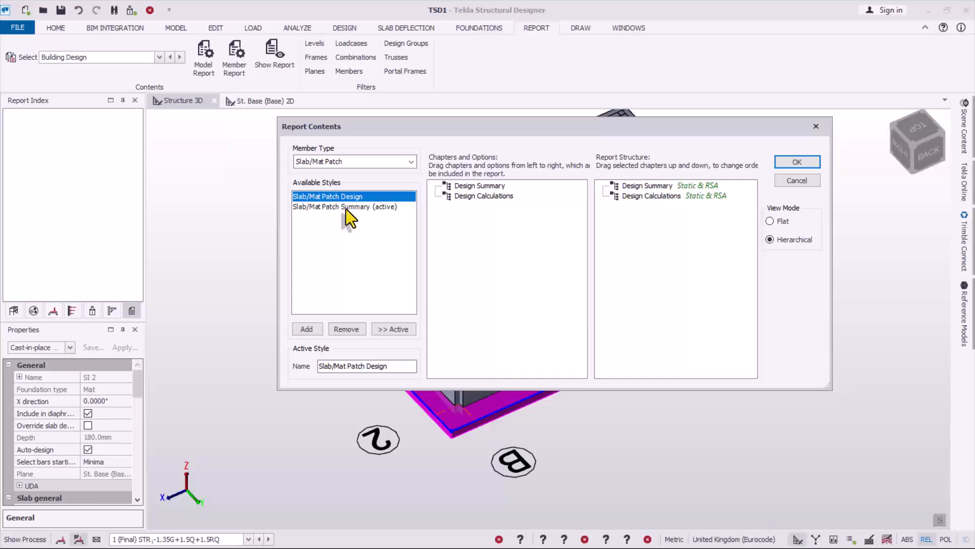
left_click(346, 208)
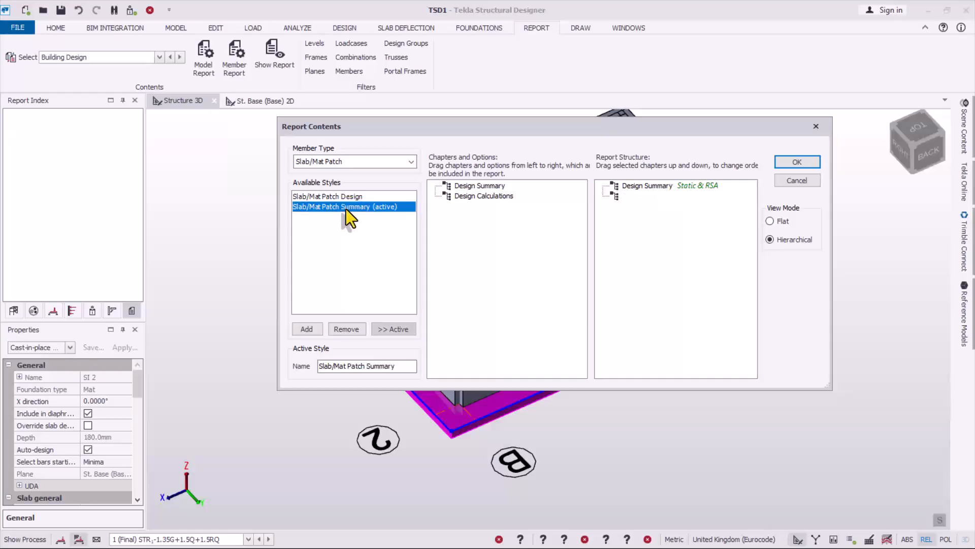
left_click(367, 164)
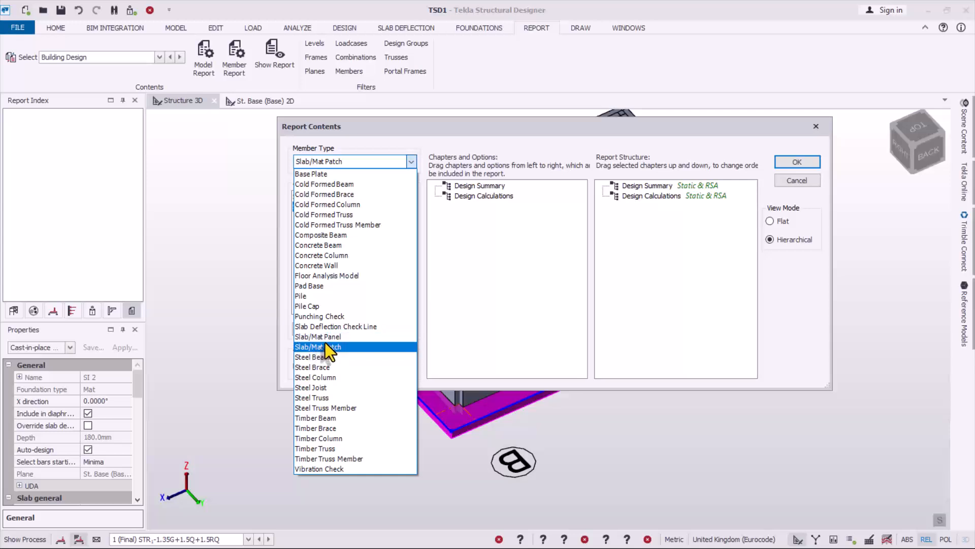
left_click(362, 348)
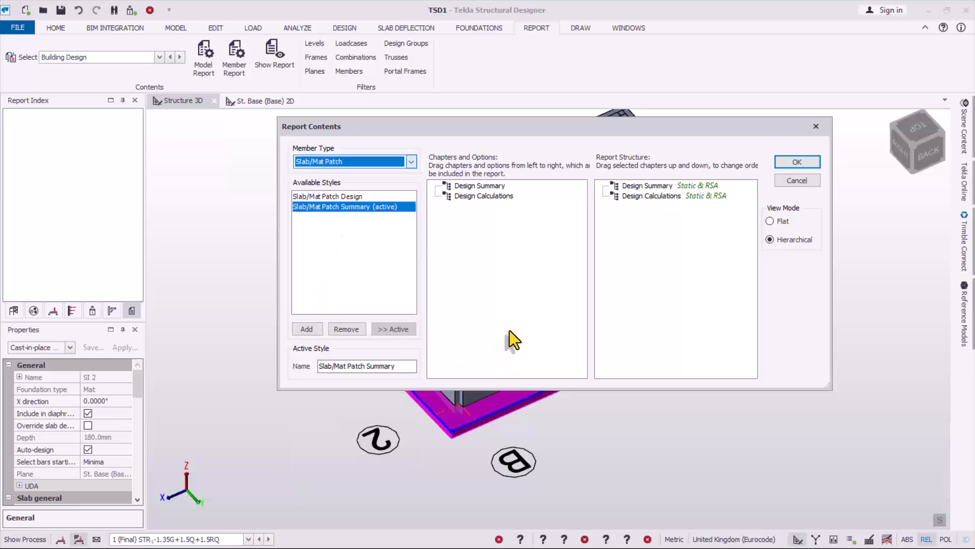
left_click(661, 197)
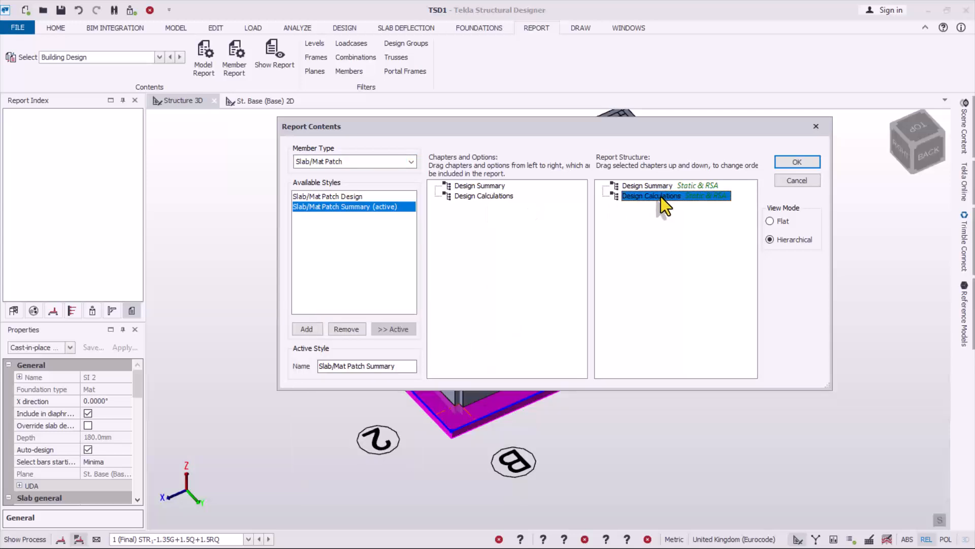
left_click(793, 167)
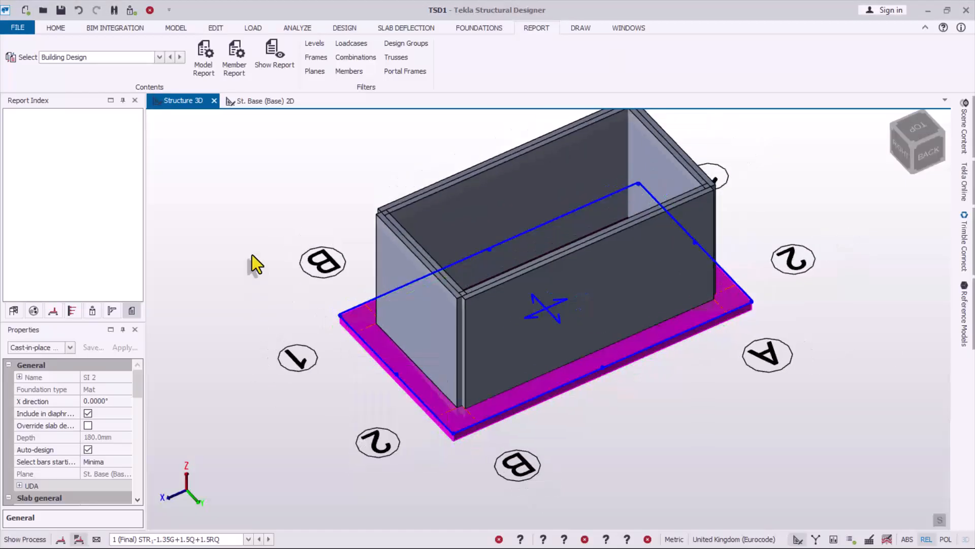
Step: Run the slab check on foundation mat panel SI 2
right_click(389, 356)
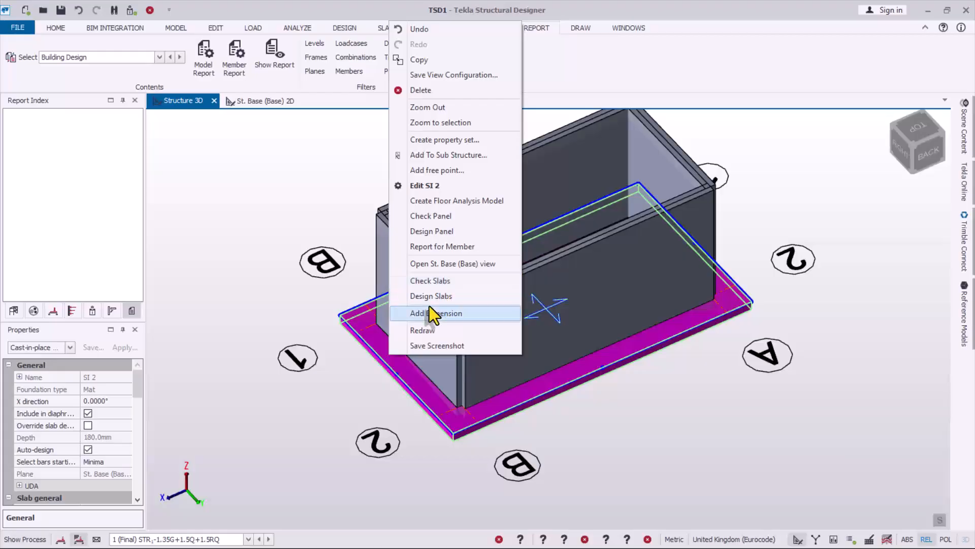
left_click(418, 280)
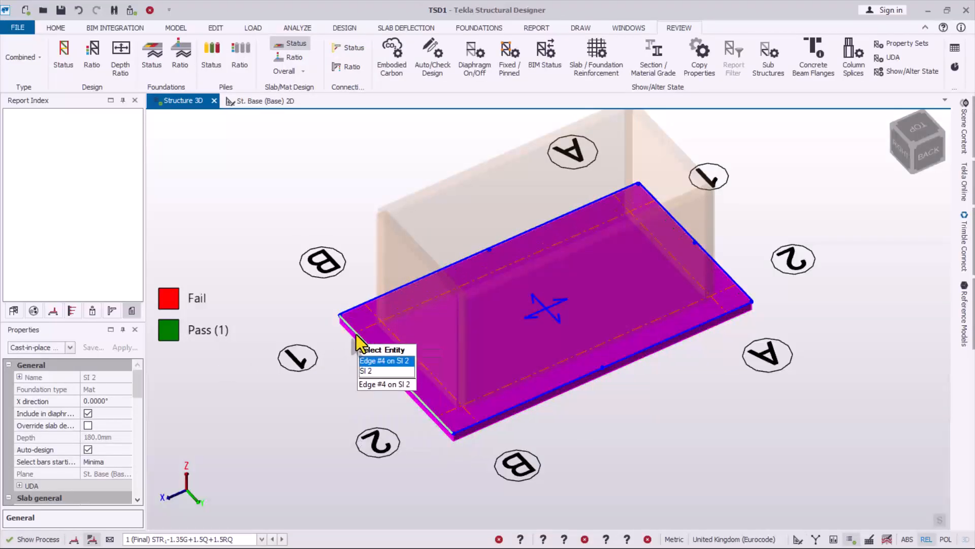
right_click(356, 333)
left_click(390, 278)
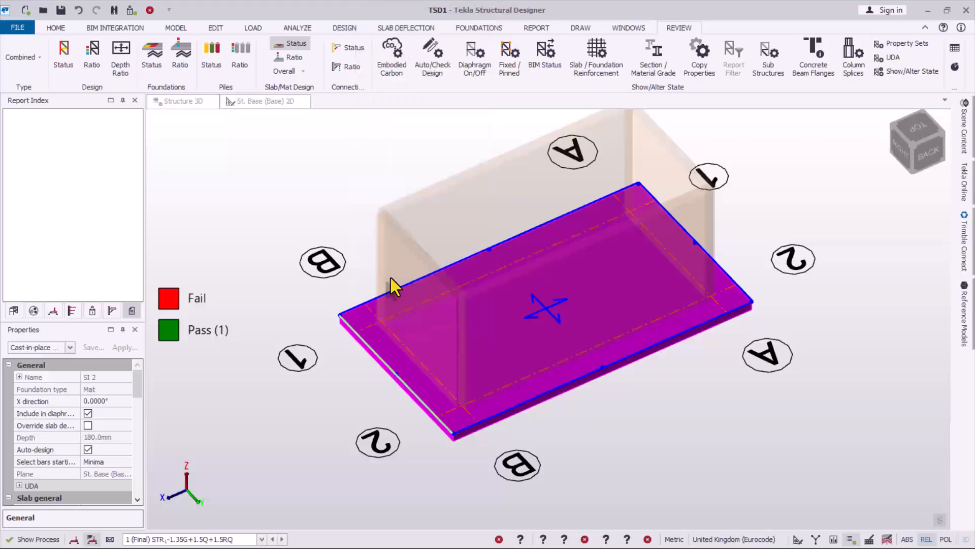
Step: Generate the member report for mat panel SI 2 and review its reinforcement design and bearing pressure summaries
right_click(370, 340)
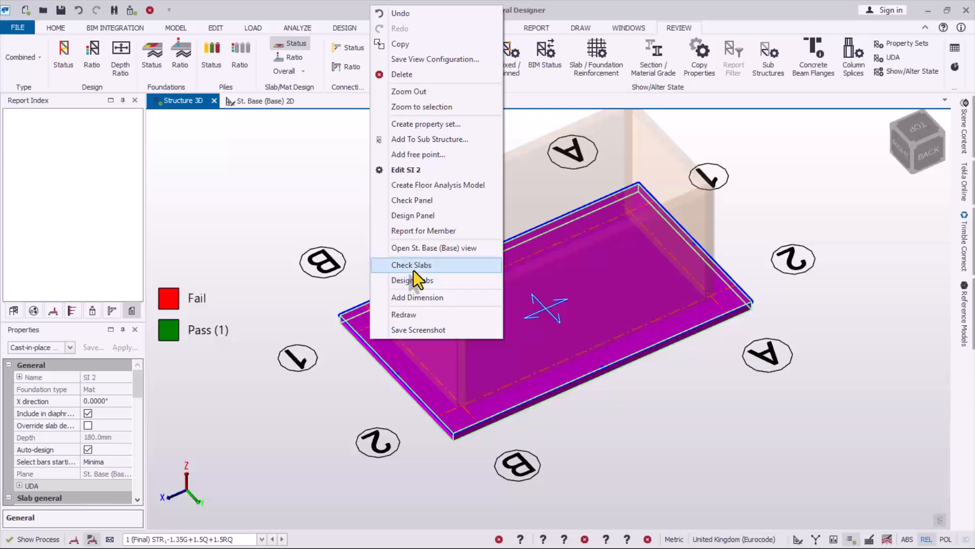
left_click(413, 231)
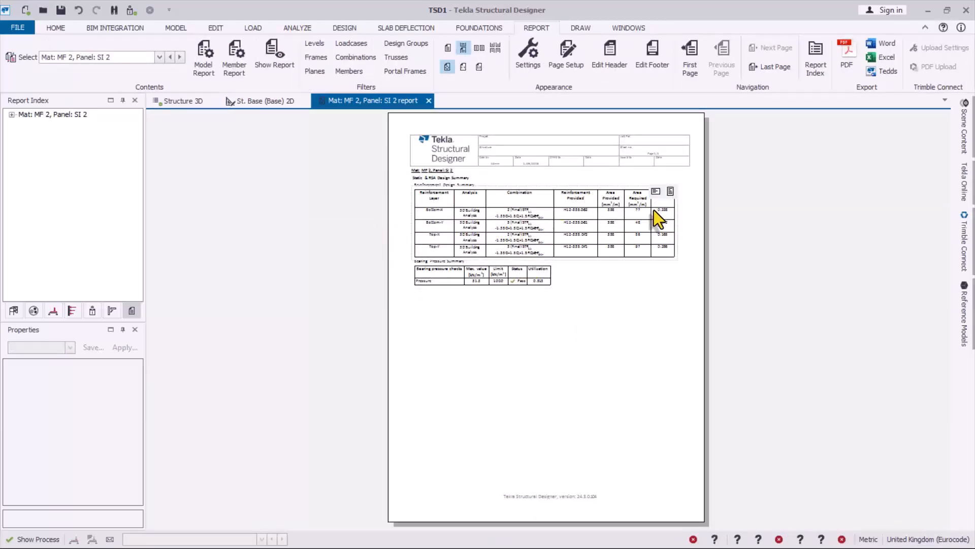
scroll(640, 219, "up", 5, "ctrl")
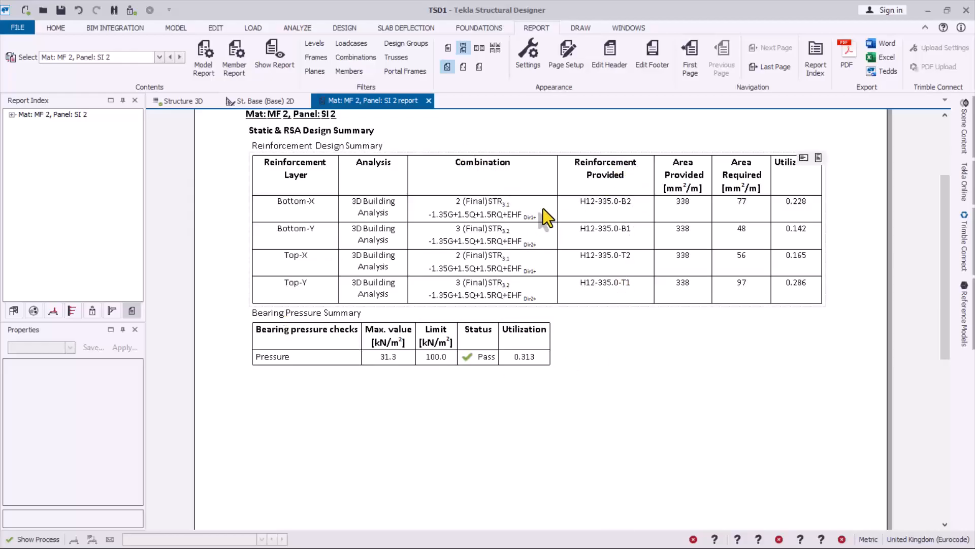
scroll(589, 364, "down", 2)
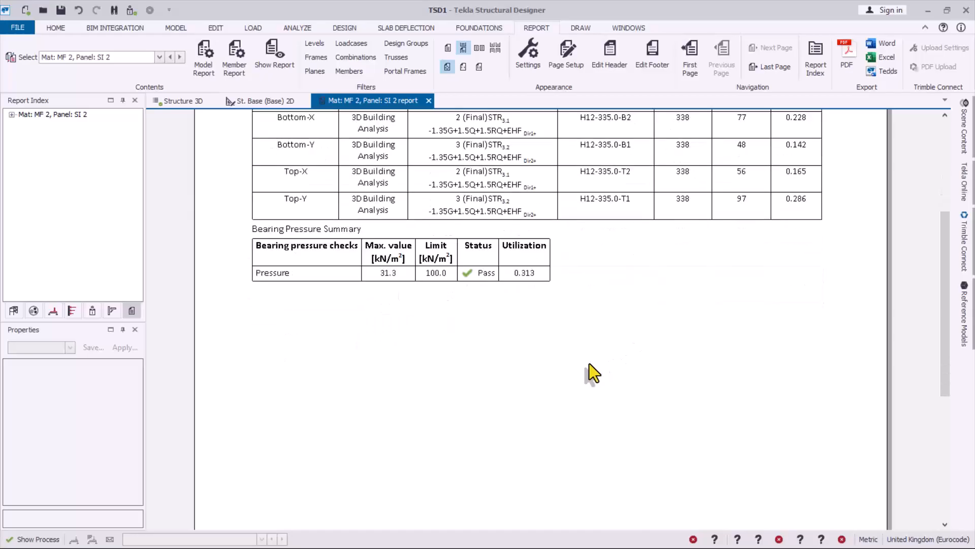
scroll(532, 289, "up", 4)
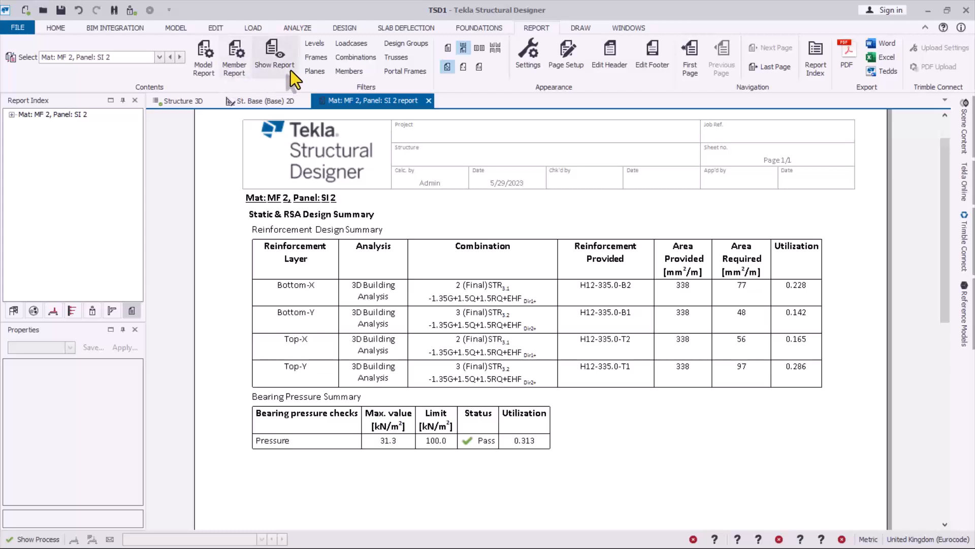
Step: Add Design Calculations and Composite Modulus Calculation to the Slab/Mat Panel Summary report style below Design Summary and accept the contents
left_click(237, 63)
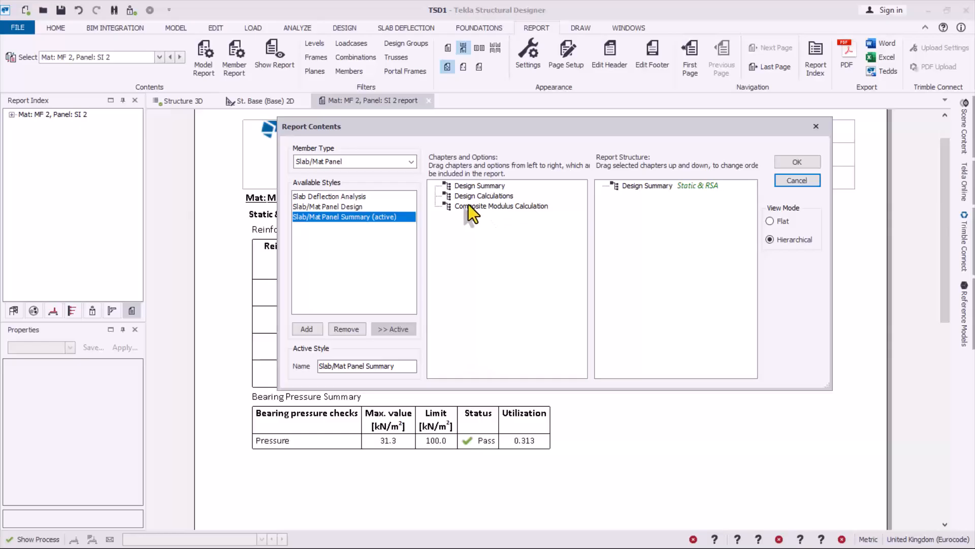
left_click(469, 206)
left_click_drag(479, 198, 661, 214)
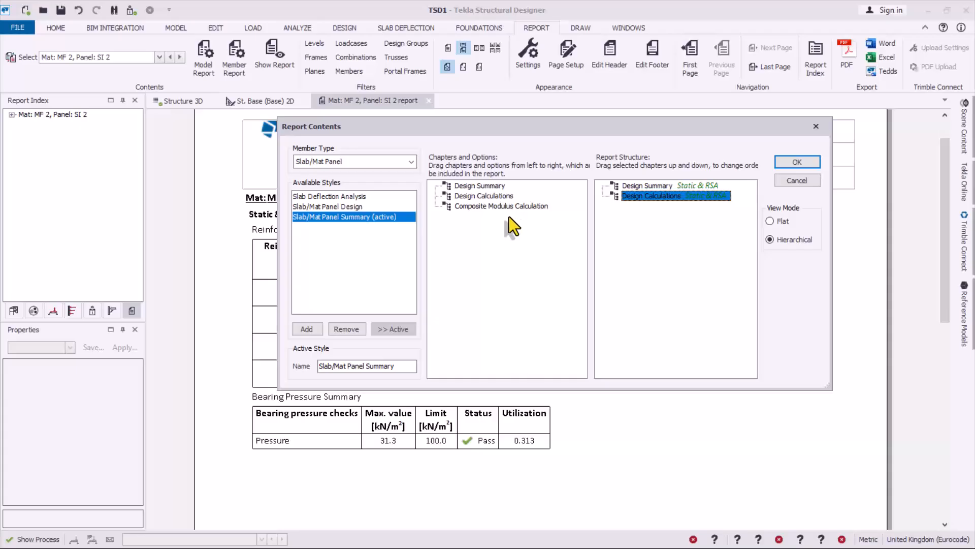
left_click_drag(487, 209, 667, 255)
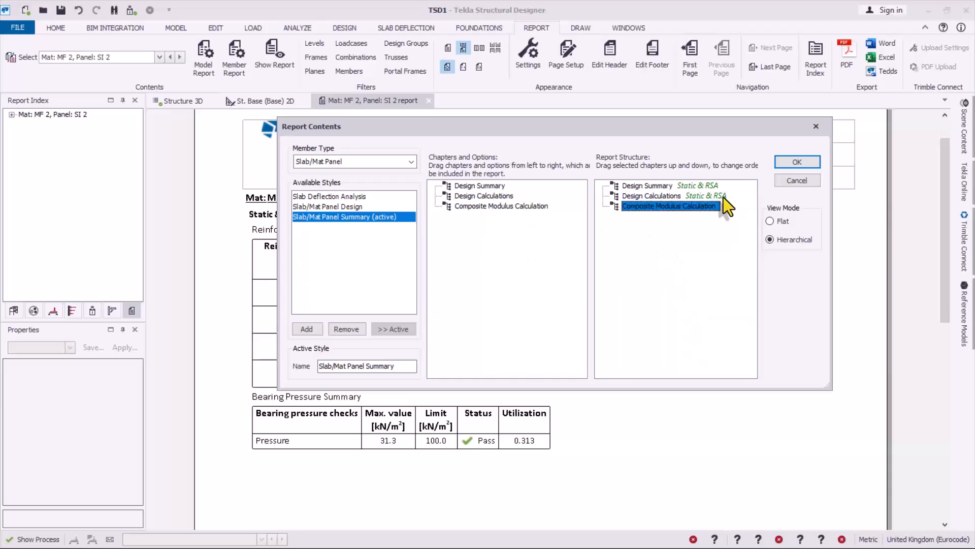
left_click(790, 161)
Step: Review the mat panel report's design calculations for the bottom and top reinforcement layers, and close the report view
scroll(528, 195, "down", 3)
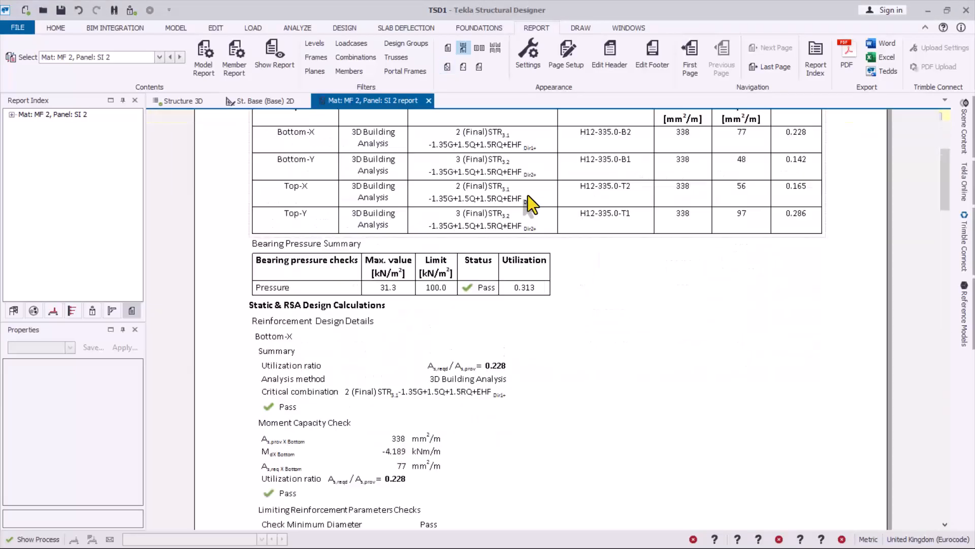
scroll(417, 352, "up", 4)
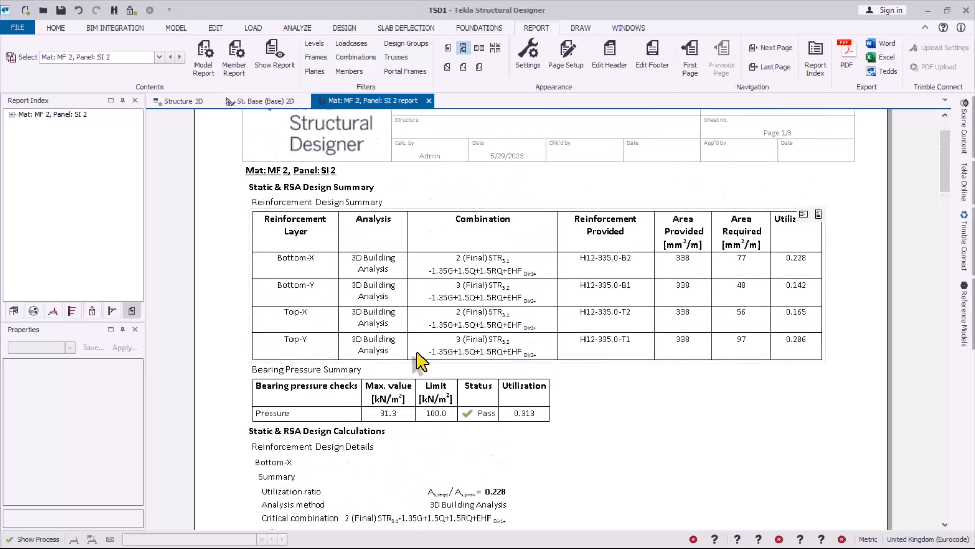
scroll(426, 360, "down", 5)
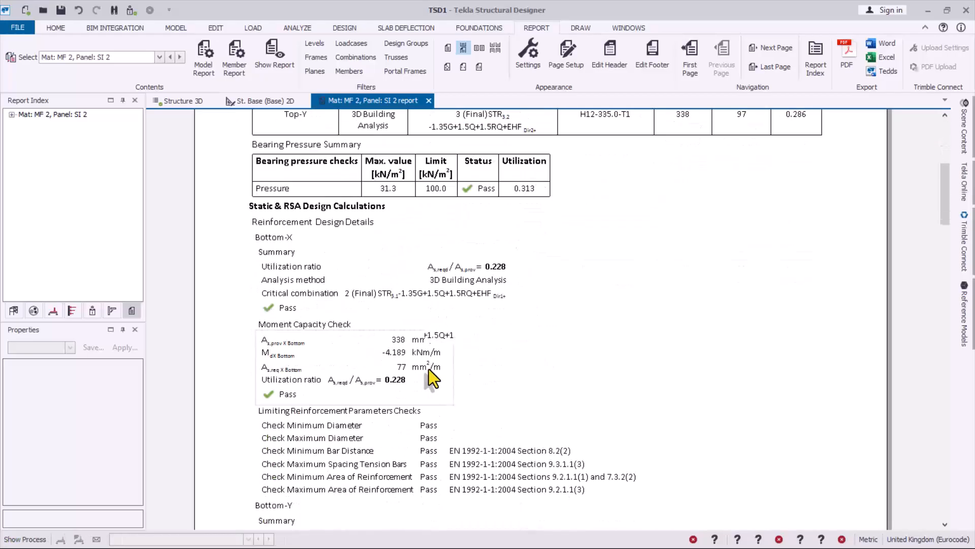
scroll(237, 264, "down", 1)
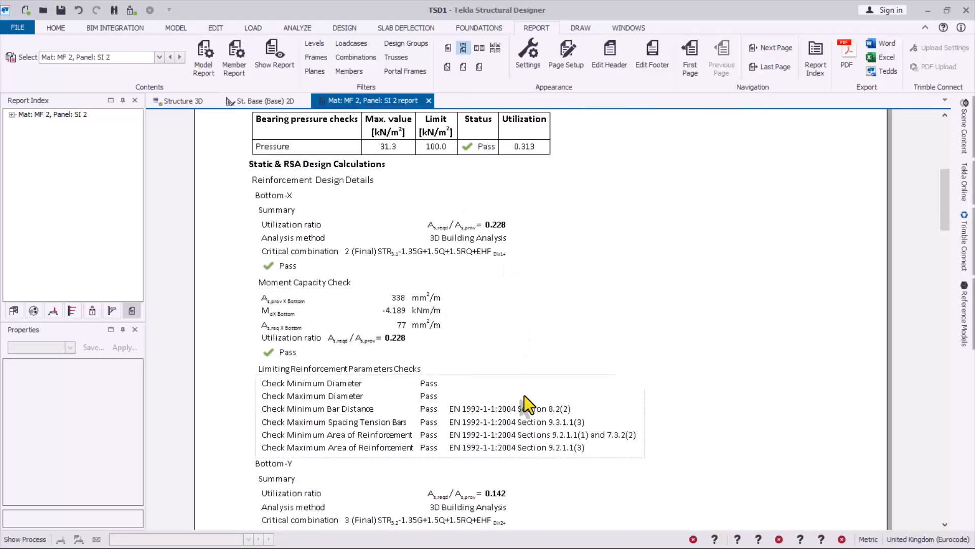
scroll(524, 428, "down", 5)
scroll(519, 437, "down", 6)
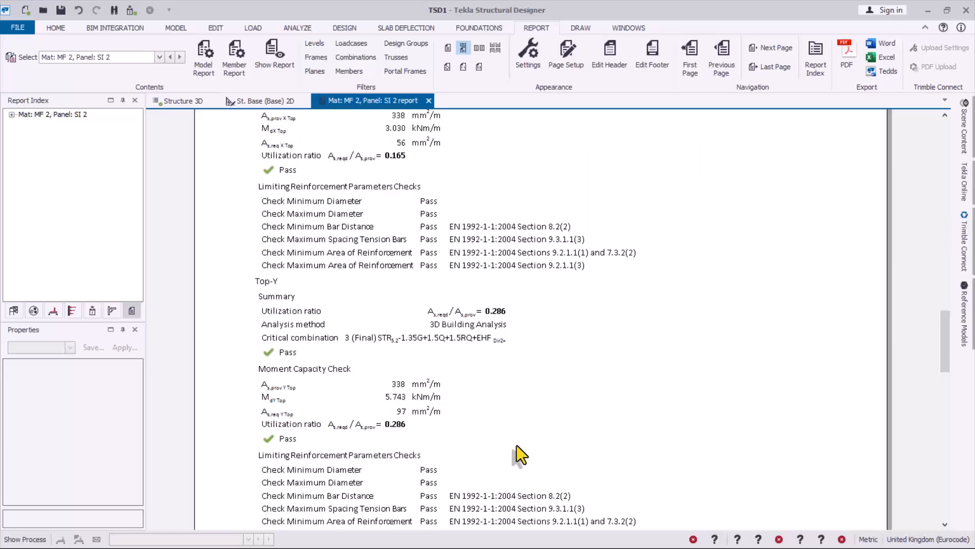
scroll(516, 445, "down", 2)
scroll(517, 444, "up", 5)
scroll(519, 422, "up", 10)
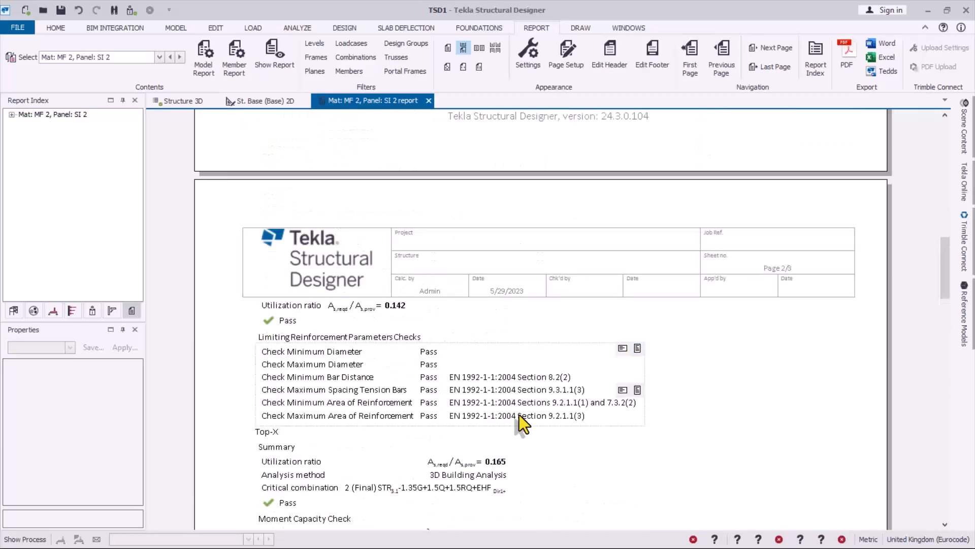
scroll(511, 396, "up", 6)
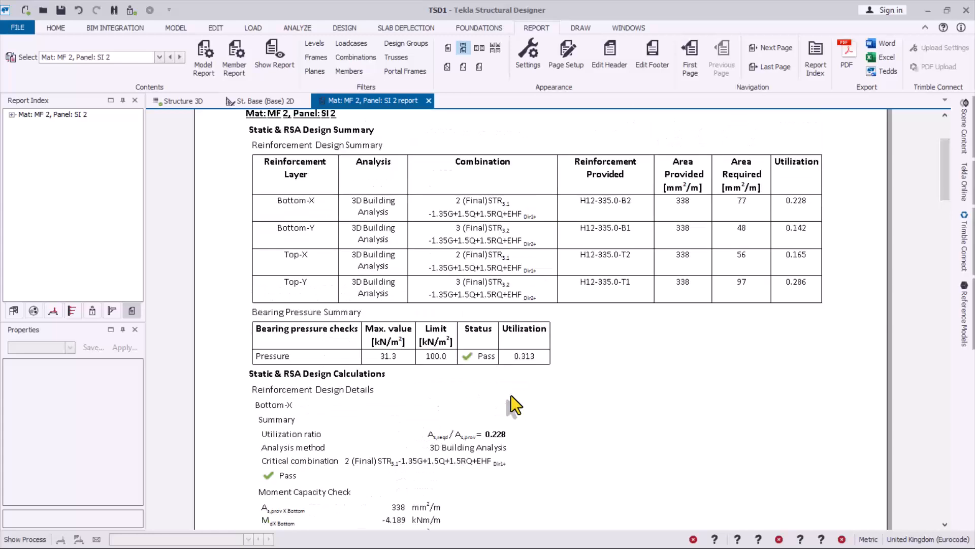
scroll(483, 371, "down", 5)
scroll(484, 391, "down", 9)
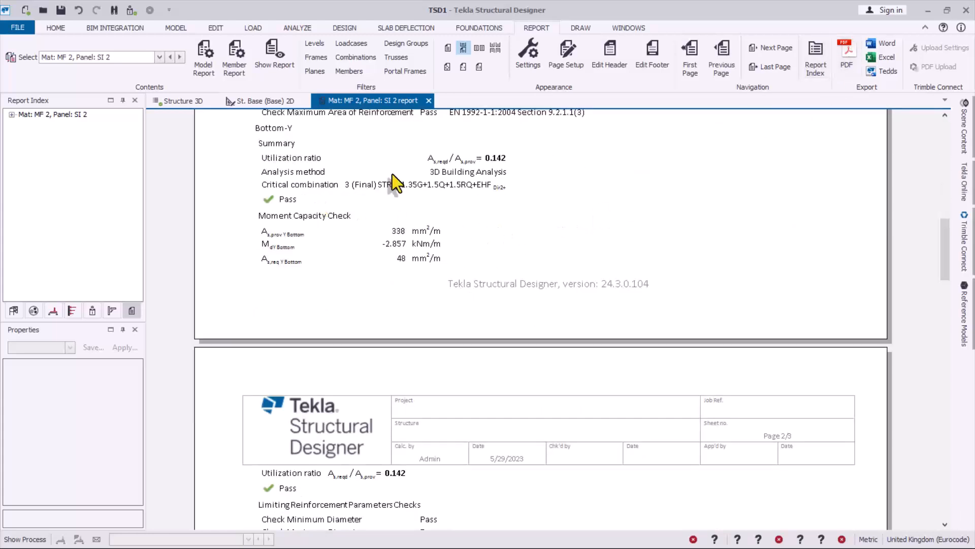
left_click(430, 100)
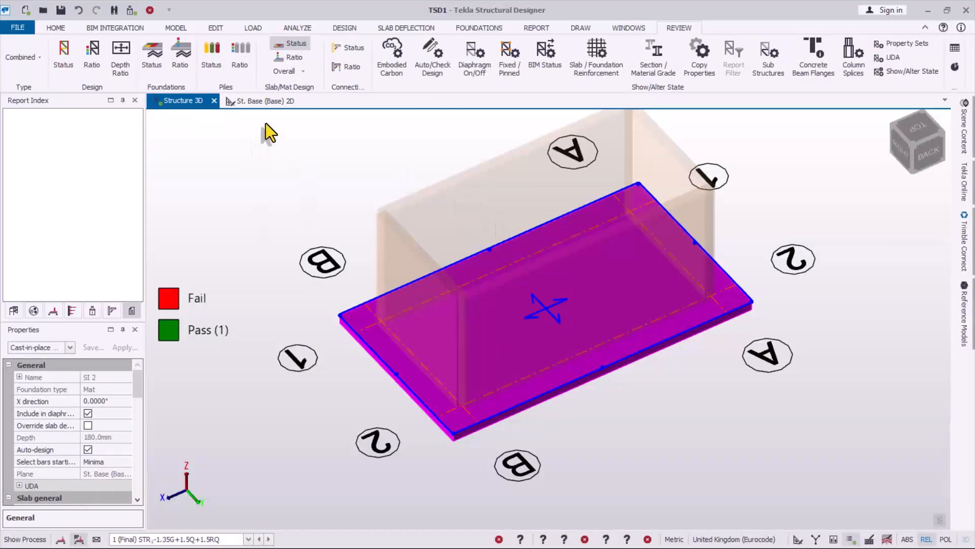
Step: Look at the St. Base 2D view, and return the Structure 3D view from the design status display to the structural display
left_click(249, 105)
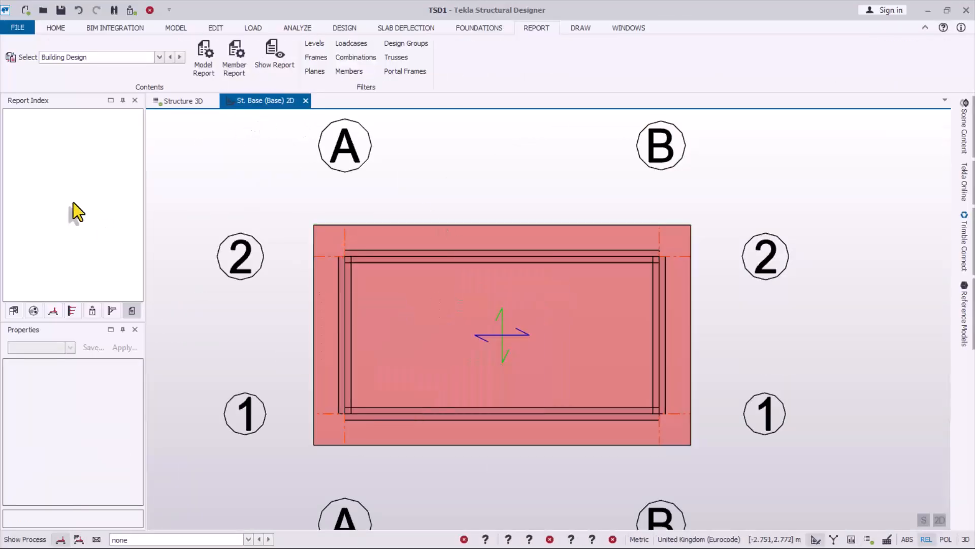
left_click(181, 104)
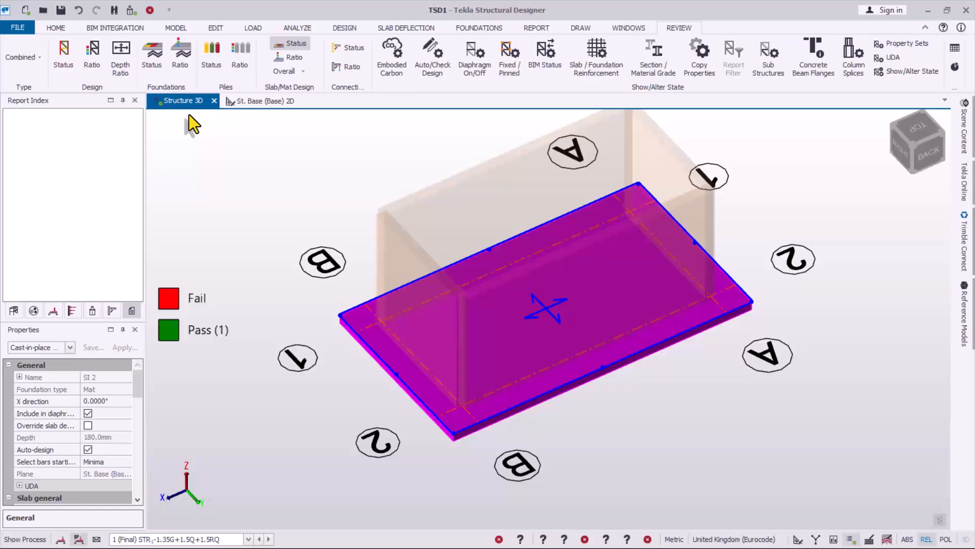
right_click(166, 99)
left_click(197, 207)
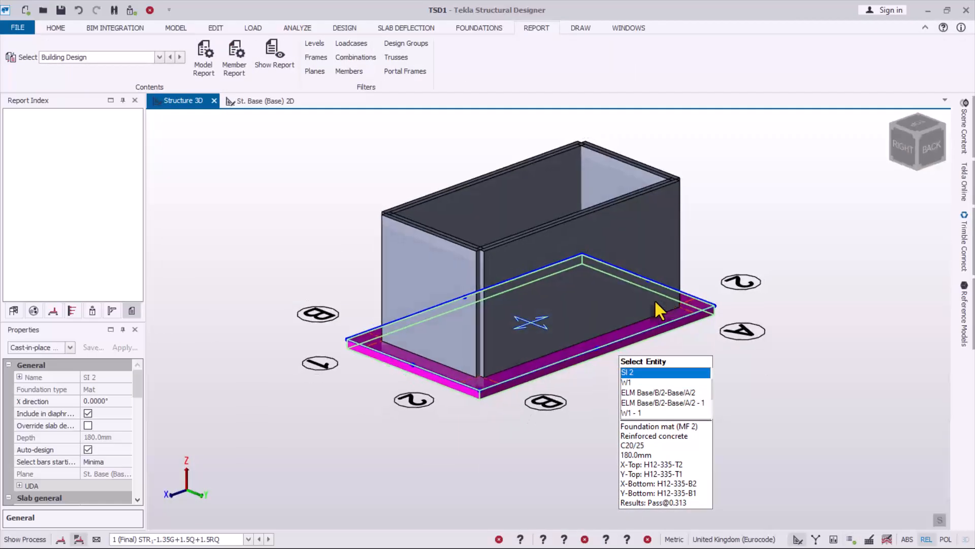
scroll(733, 81, "up", 2)
scroll(682, 140, "up", 1)
scroll(398, 152, "up", 2)
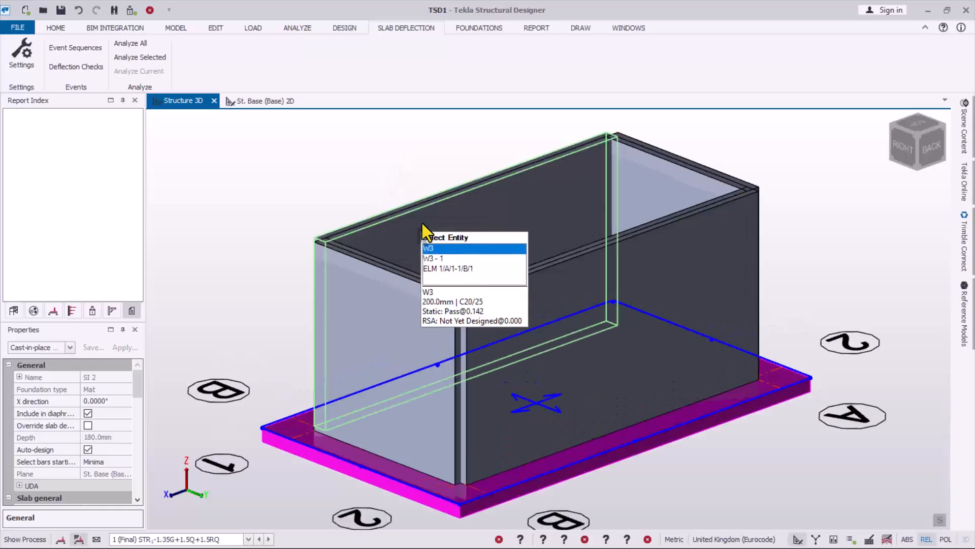
scroll(482, 294, "down", 2)
scroll(660, 415, "up", 4)
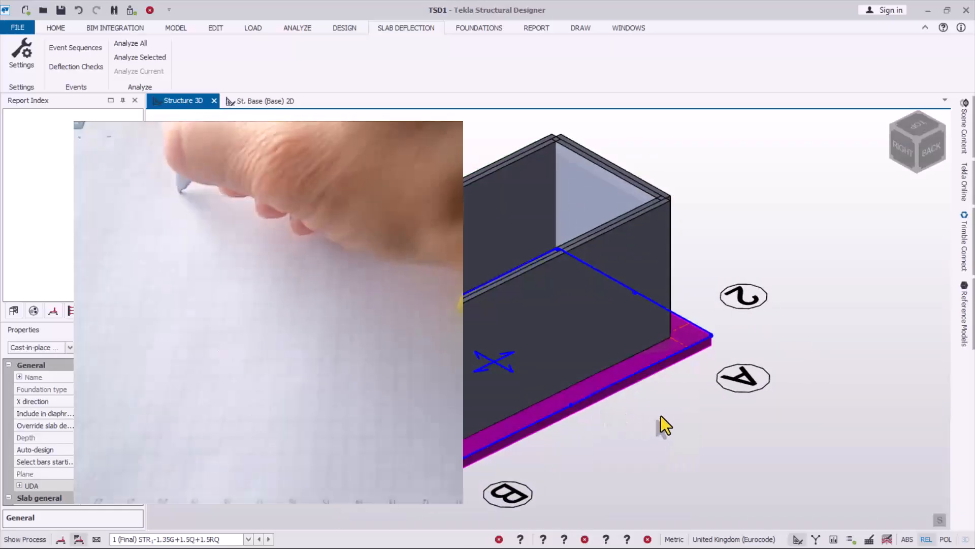